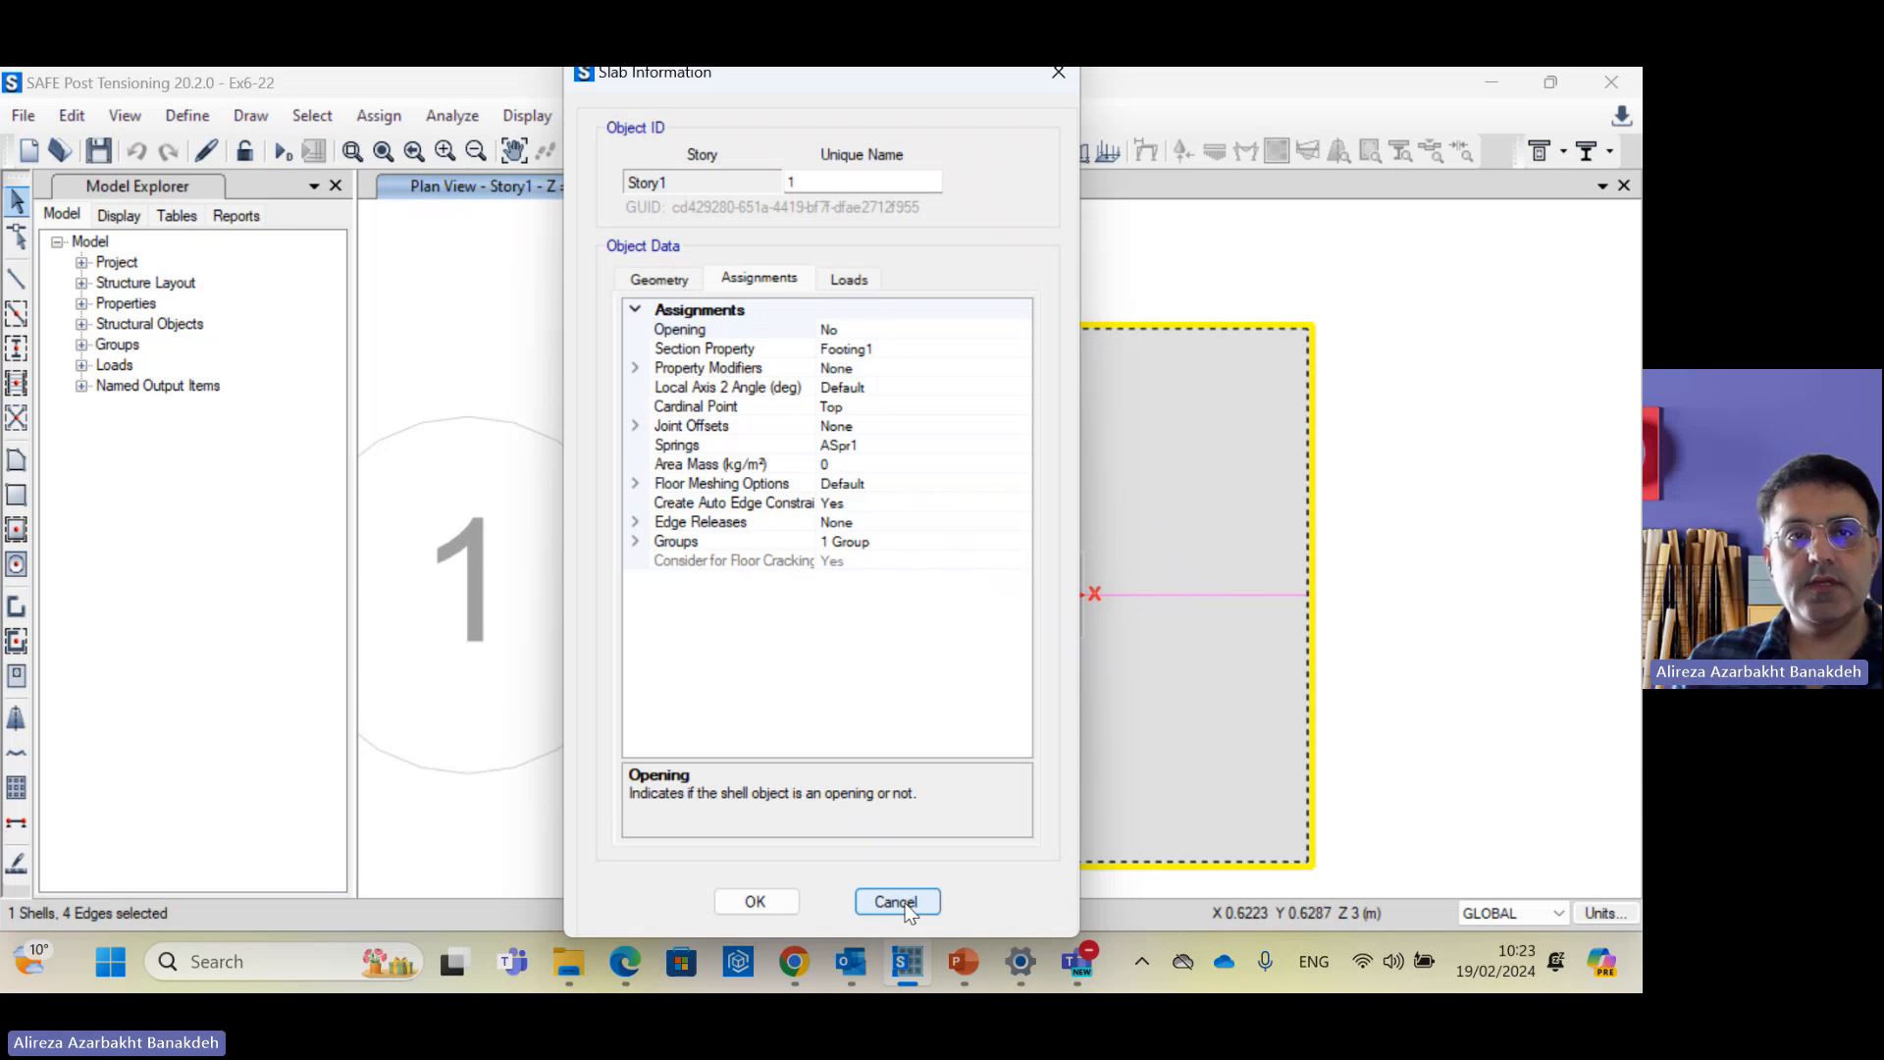
Step: Show the Footing1 slab section data (C35/40, Footing type, 550 mm thick), then bring in the lecture slides
{"action": "left_click", "coordinate": [895, 898]}
{"action": "left_click", "coordinate": [197, 116]}
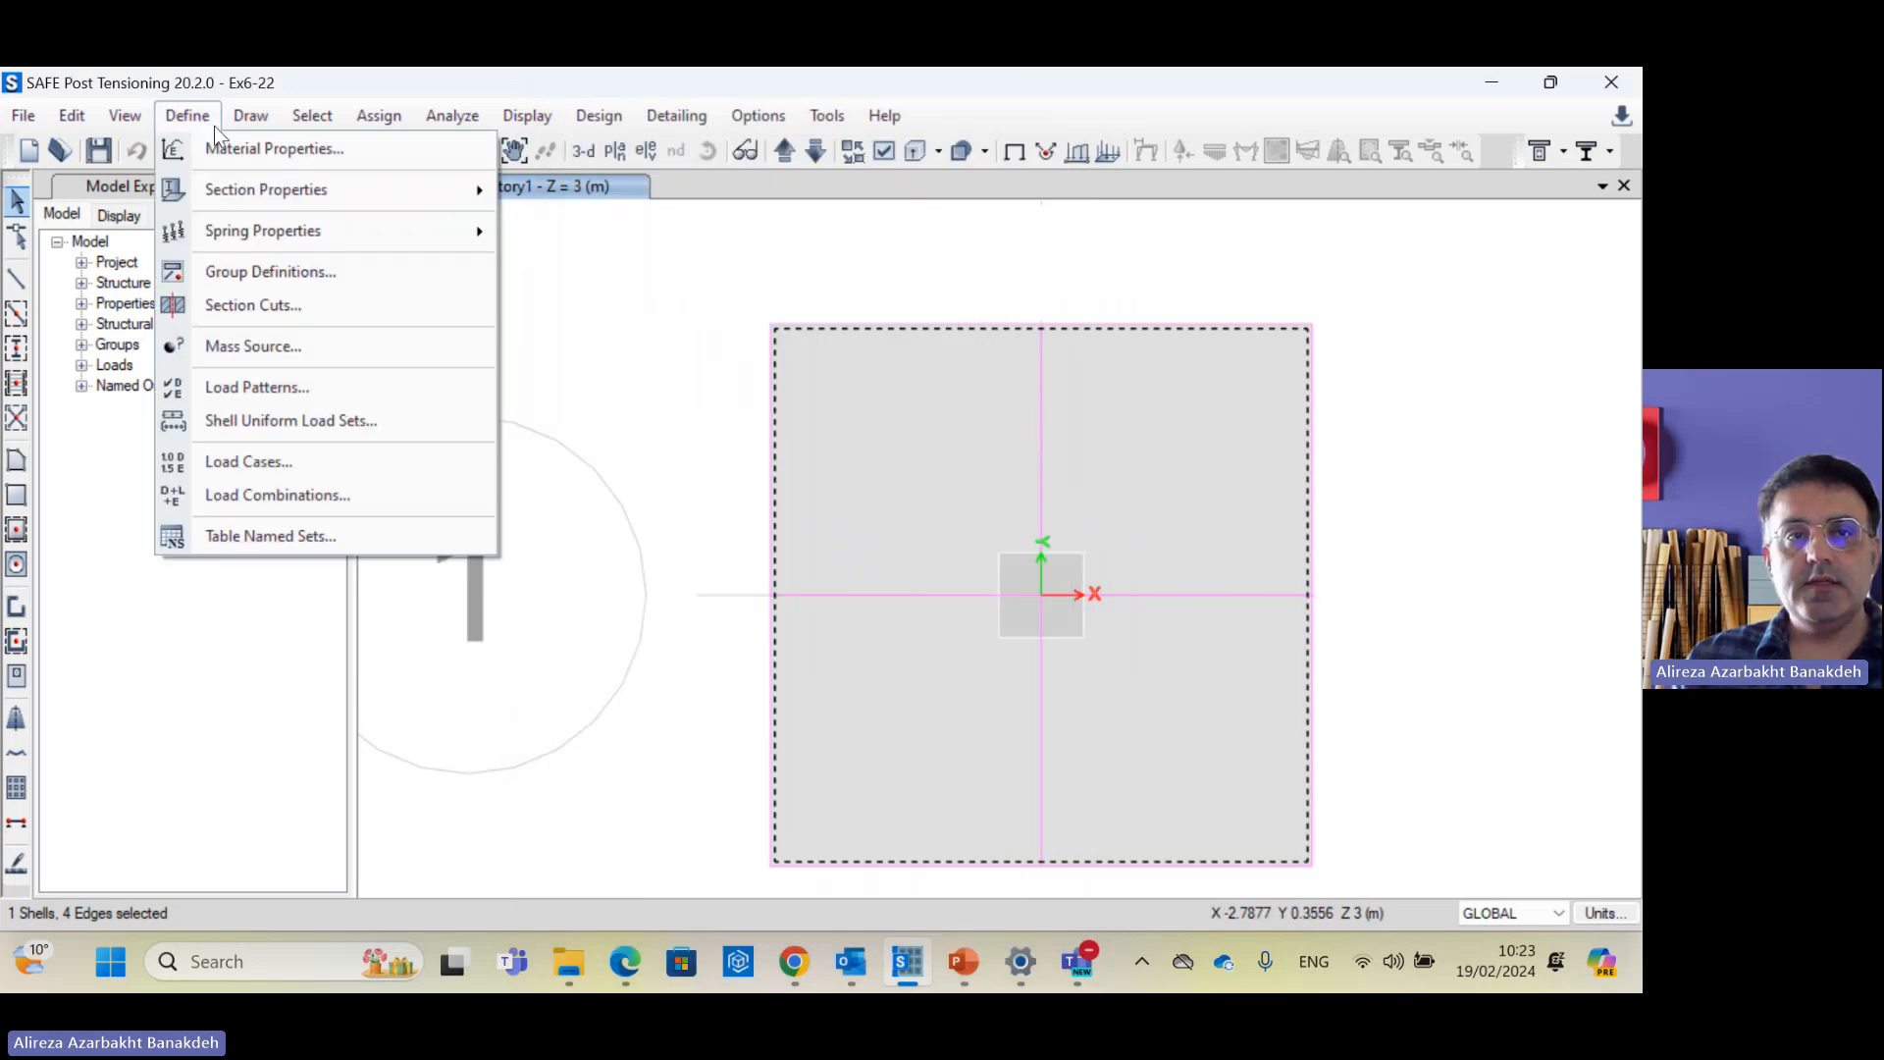
{"action": "mouse_move", "coordinate": [251, 188]}
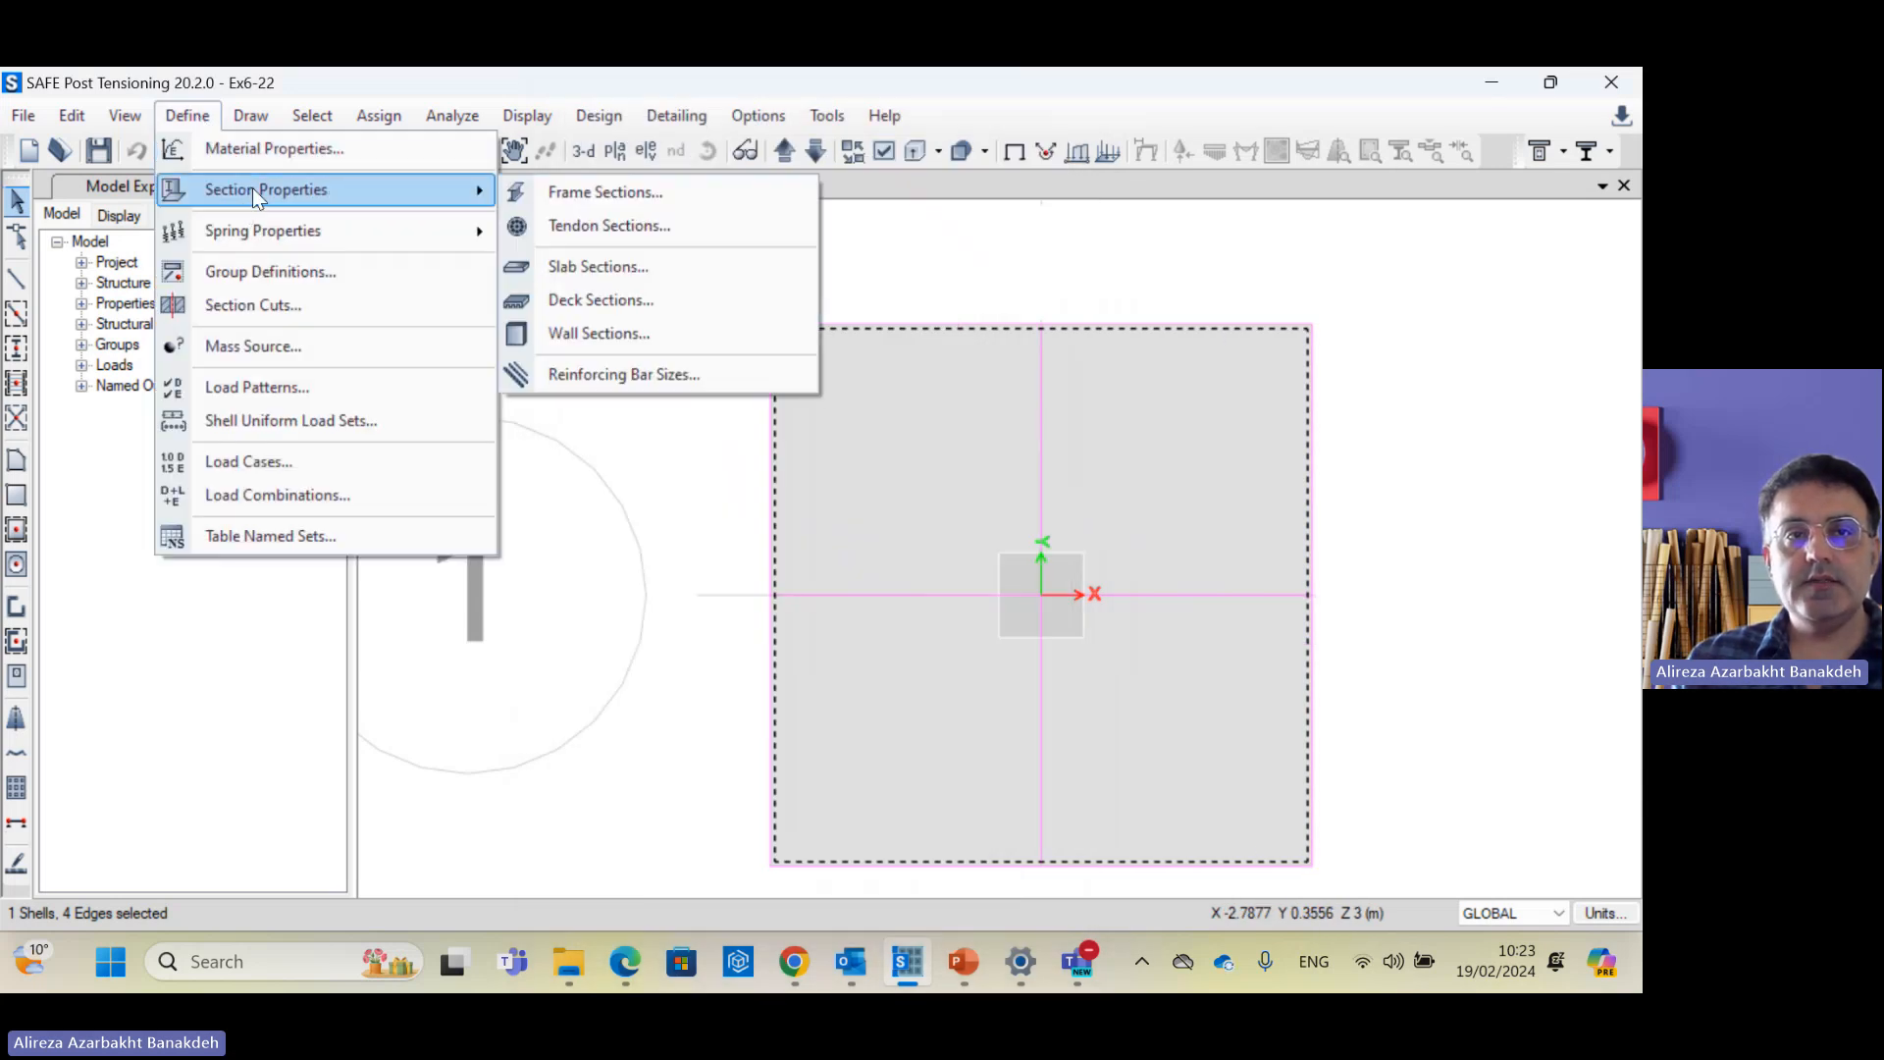
{"action": "left_click", "coordinate": [677, 269]}
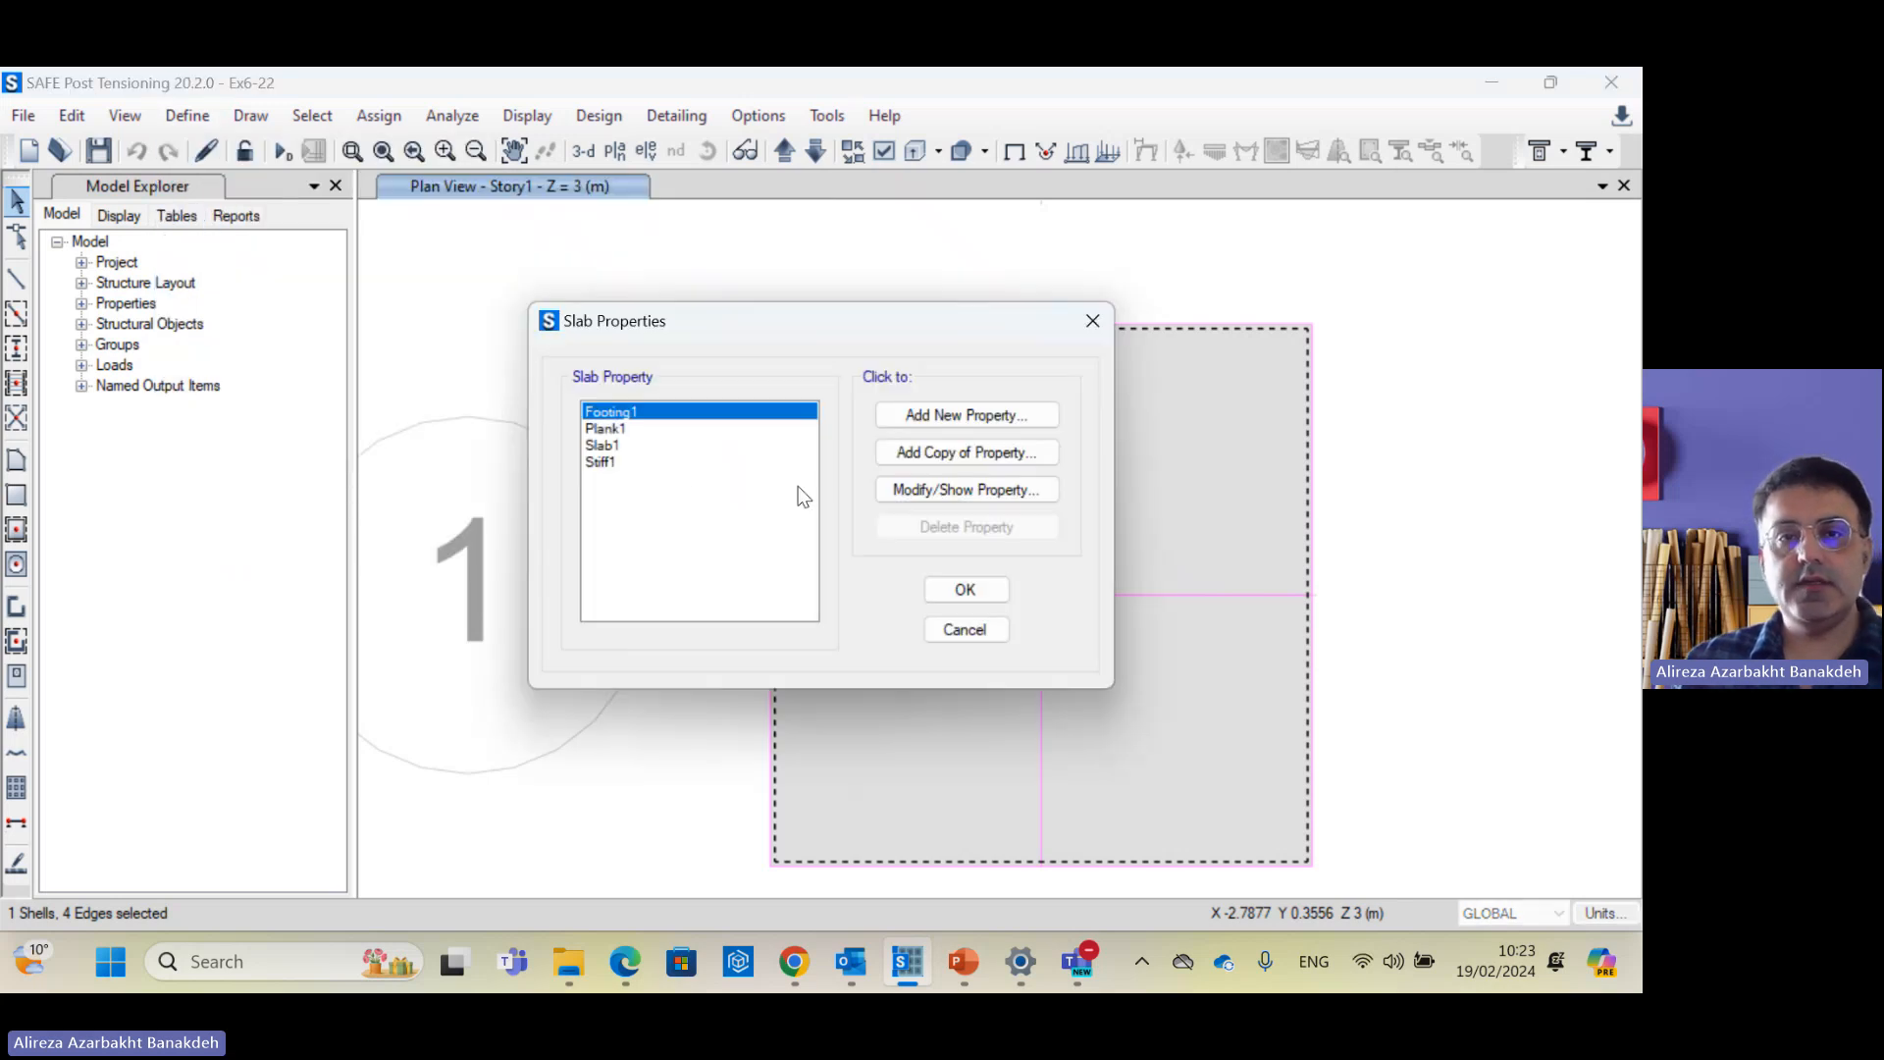
{"action": "left_click", "coordinate": [929, 486]}
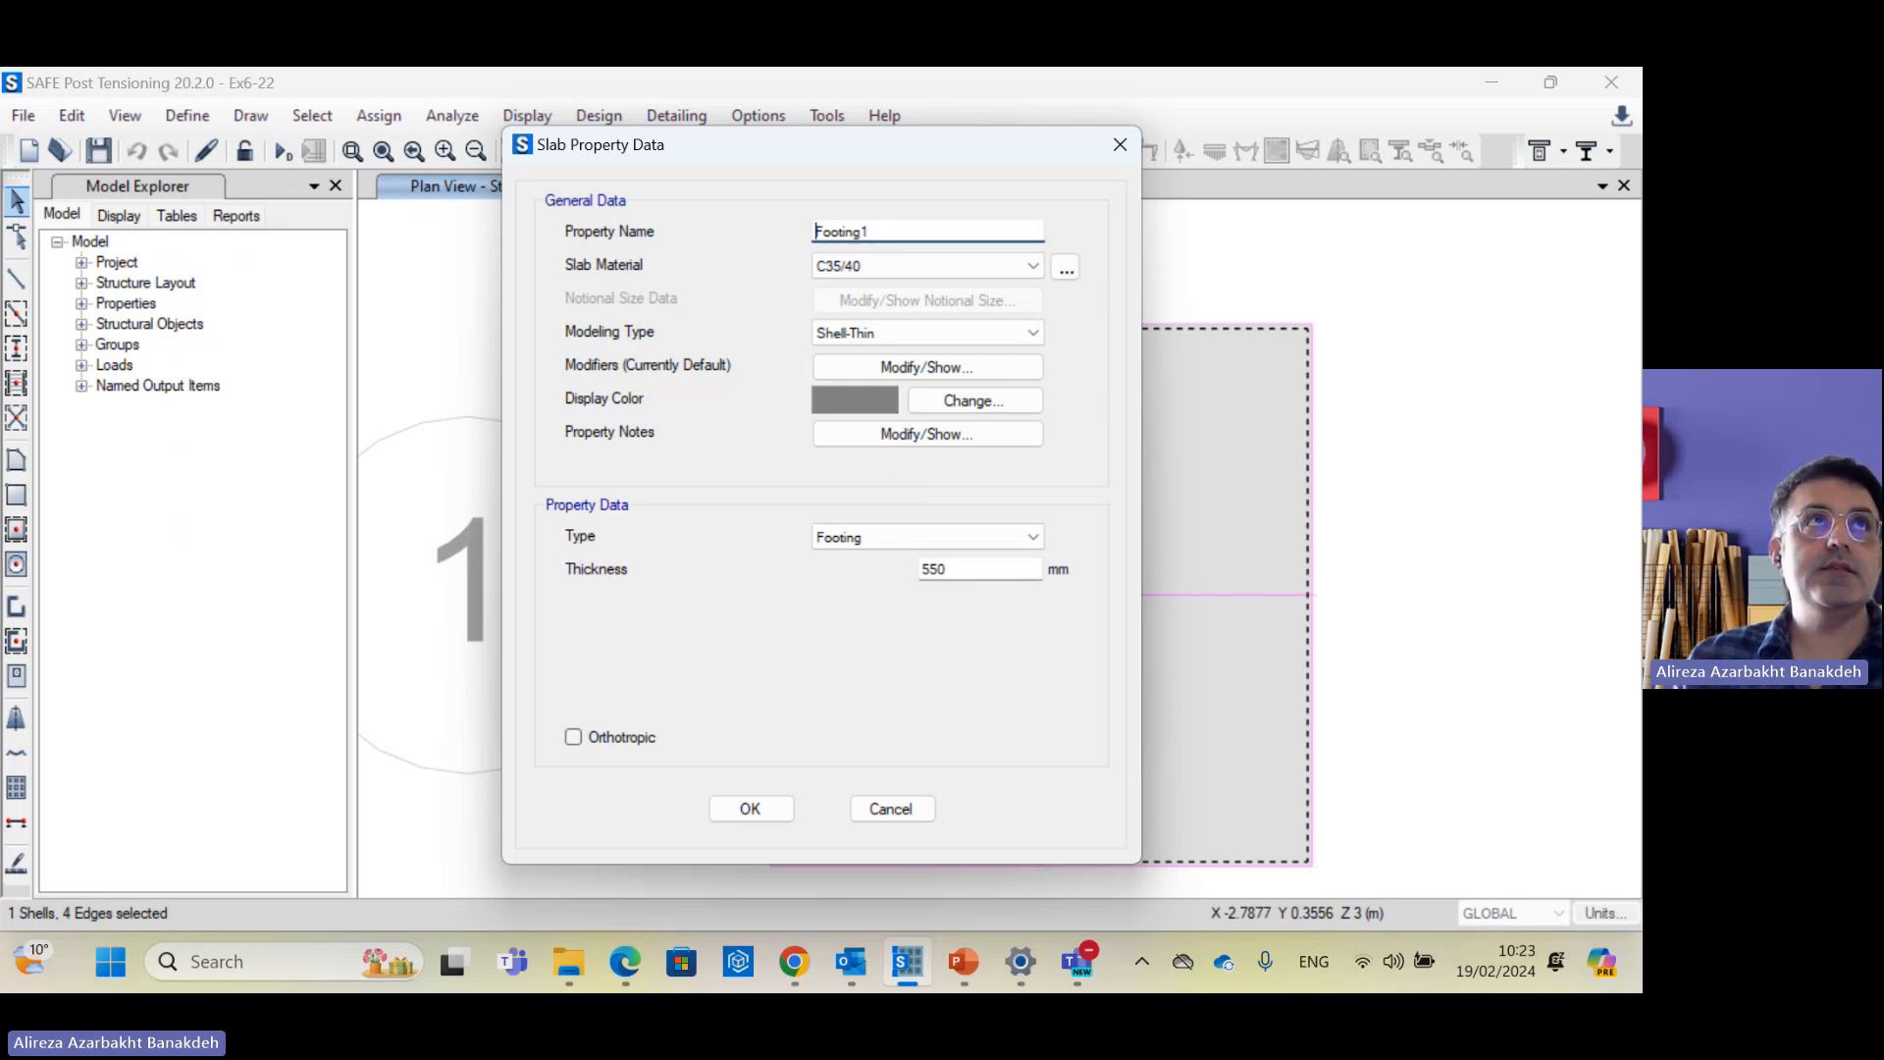
{"action": "left_click_drag", "start_coordinate": [0, 294], "coordinate": [897, 285]}
Step: Maximize the lecture to read slide 13's pad footing calculation, then move it aside
{"action": "left_click", "coordinate": [937, 292]}
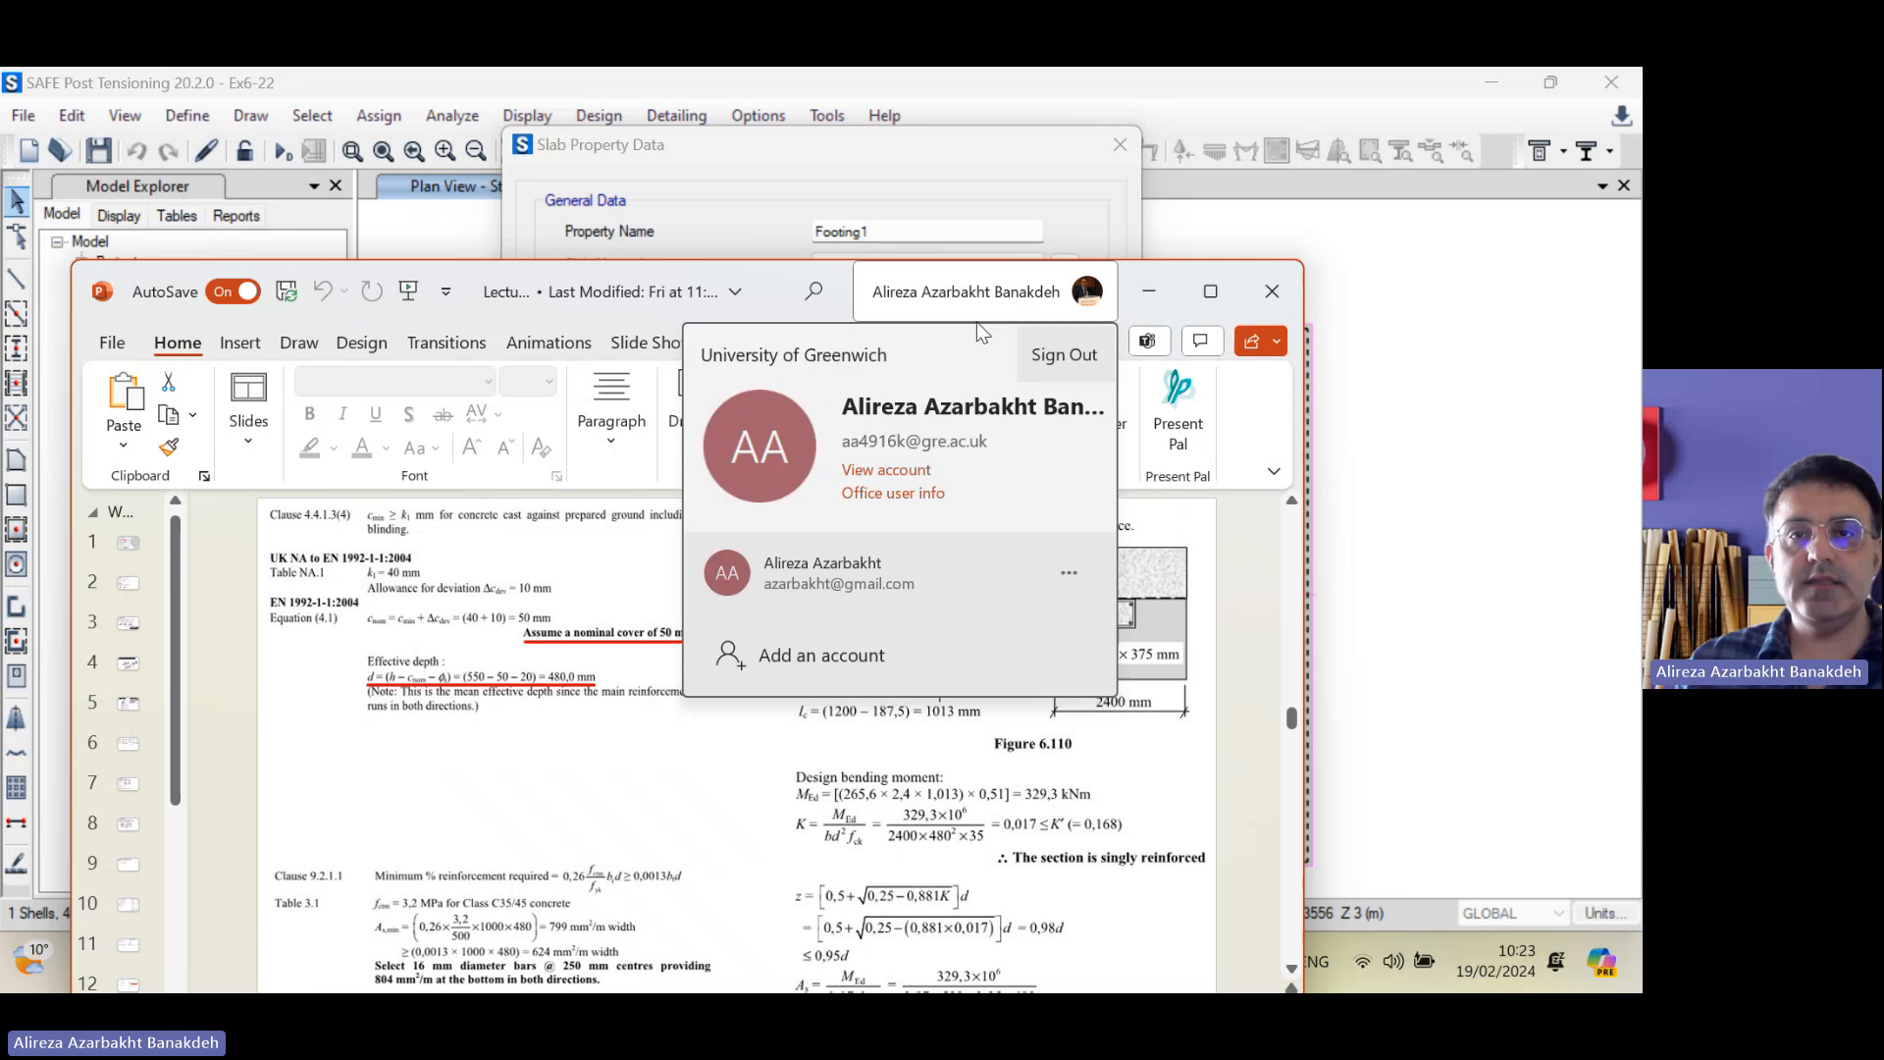
{"action": "left_click", "coordinate": [977, 294]}
{"action": "left_click", "coordinate": [969, 287]}
{"action": "left_click", "coordinate": [969, 288]}
{"action": "double_click", "coordinate": [991, 332]}
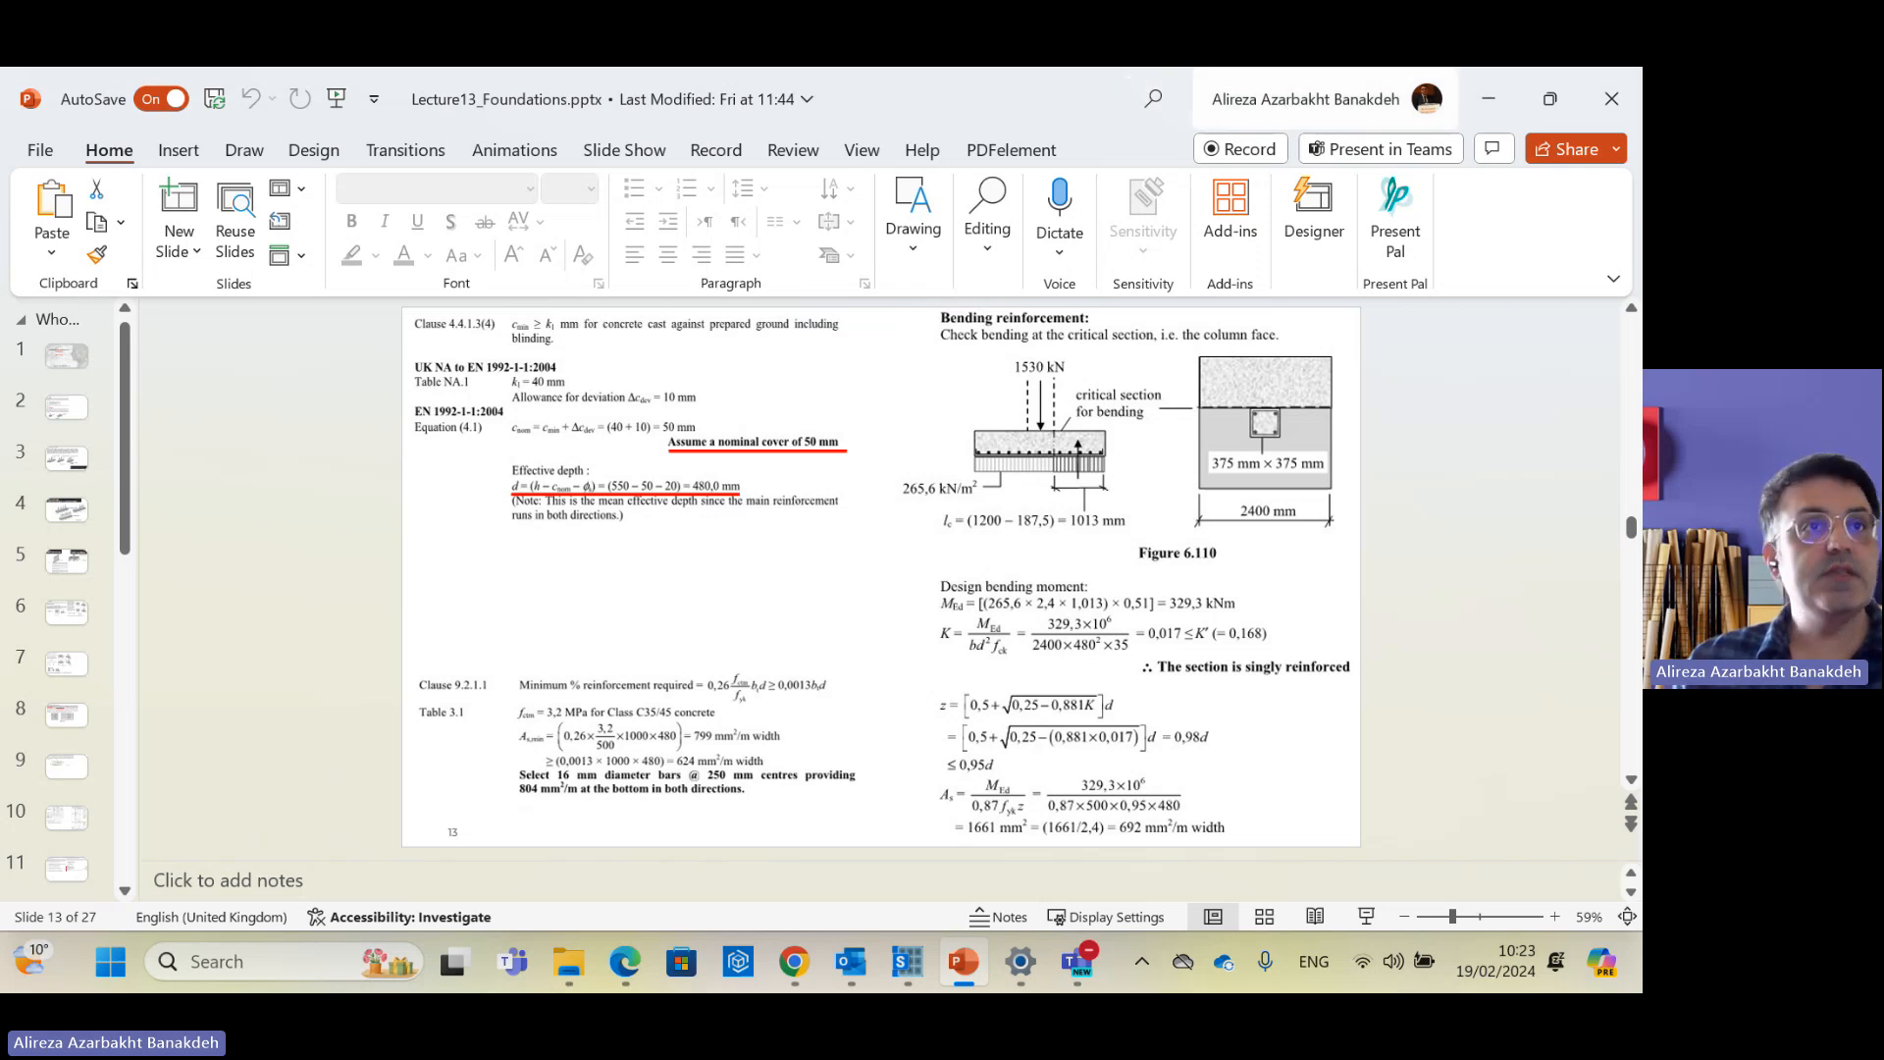
{"action": "left_click_drag", "start_coordinate": [1089, 93], "coordinate": [0, 208]}
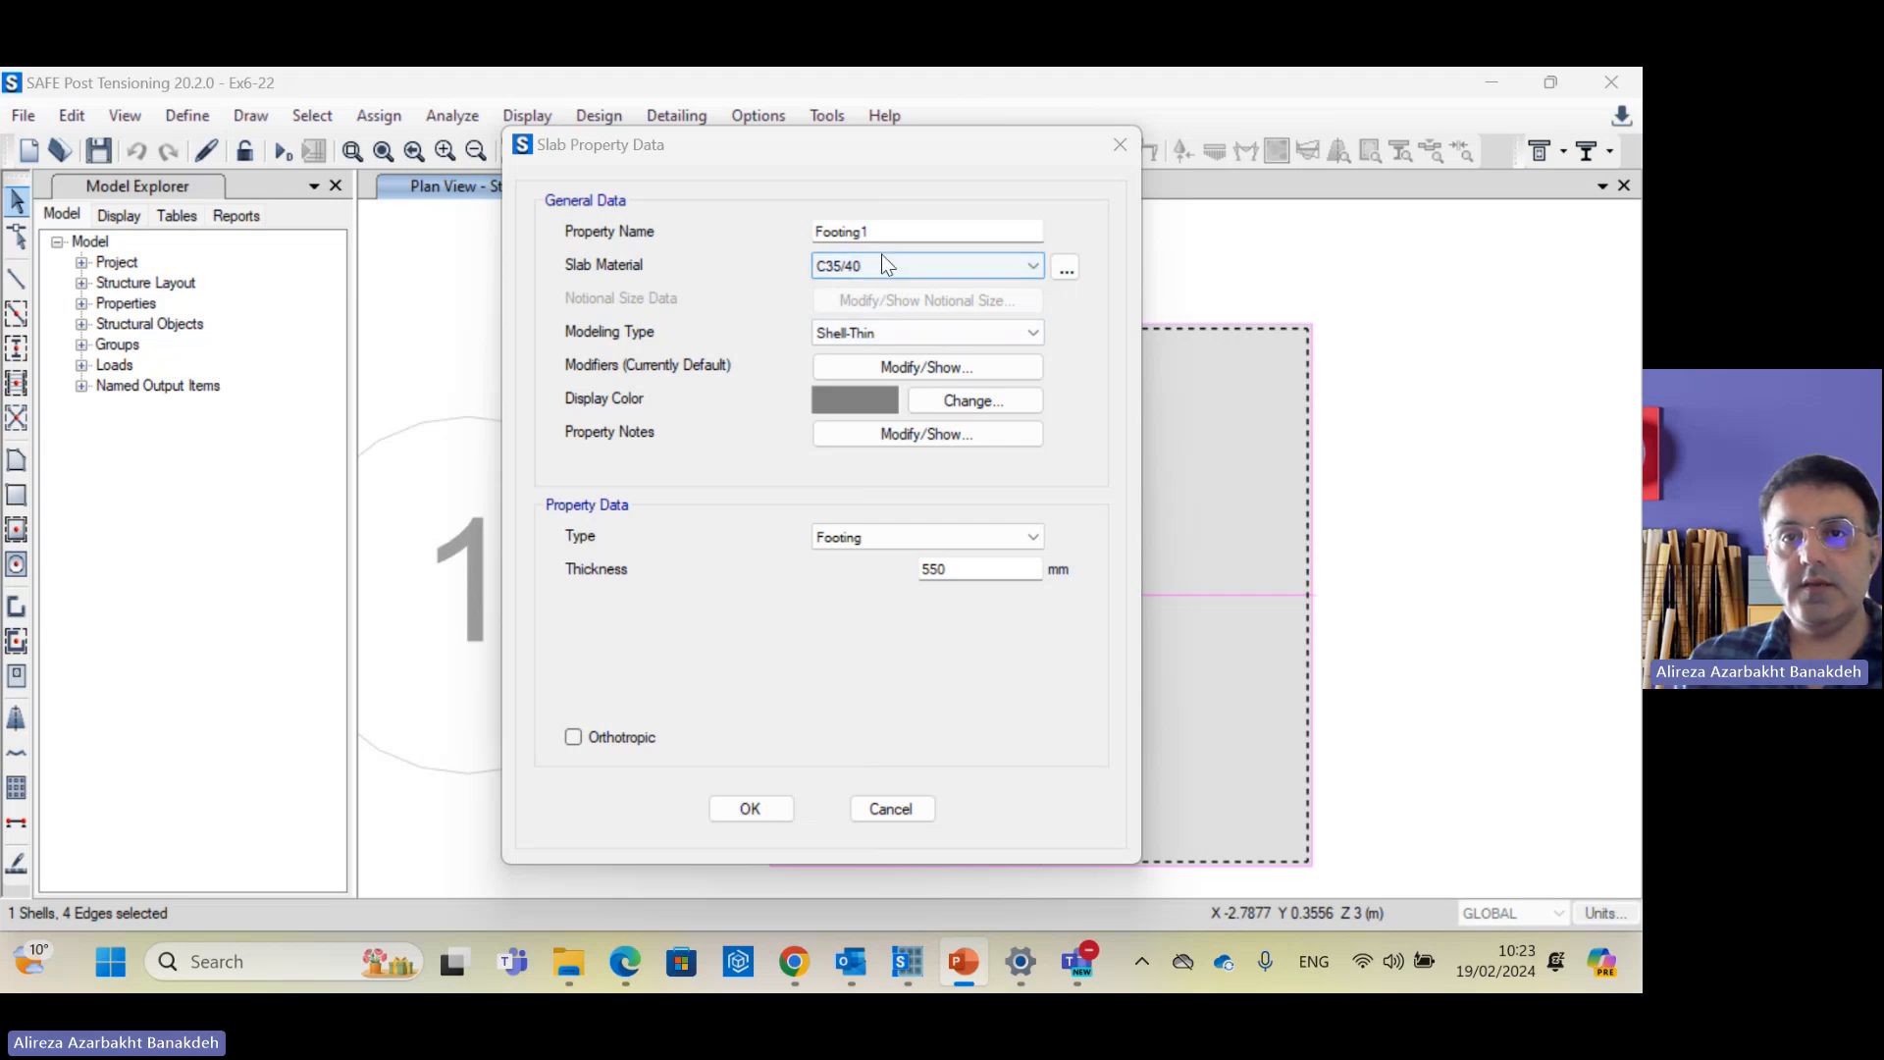
Step: Accept Footing1, close the slab list, and open the C35/40 concrete material properties (E 35000 MPa)
{"action": "left_click", "coordinate": [764, 814]}
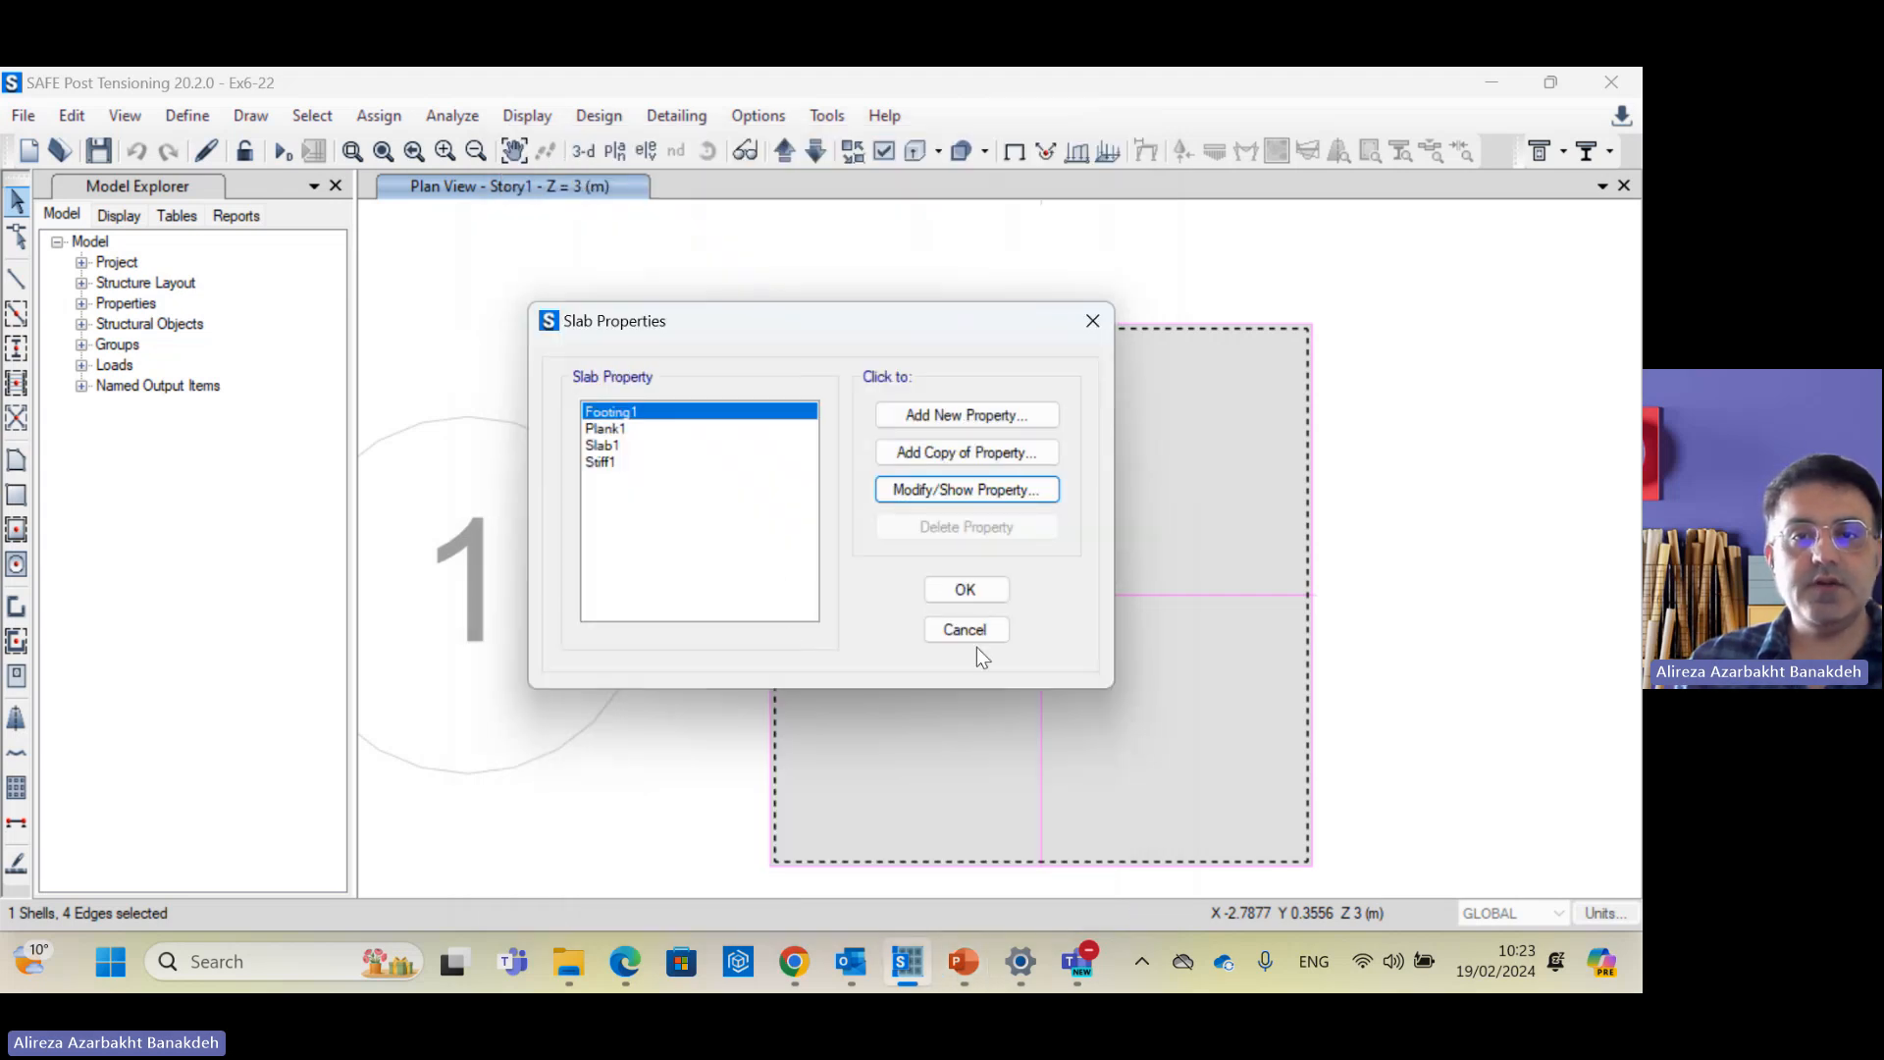
{"action": "left_click", "coordinate": [986, 593]}
{"action": "left_click", "coordinate": [182, 115]}
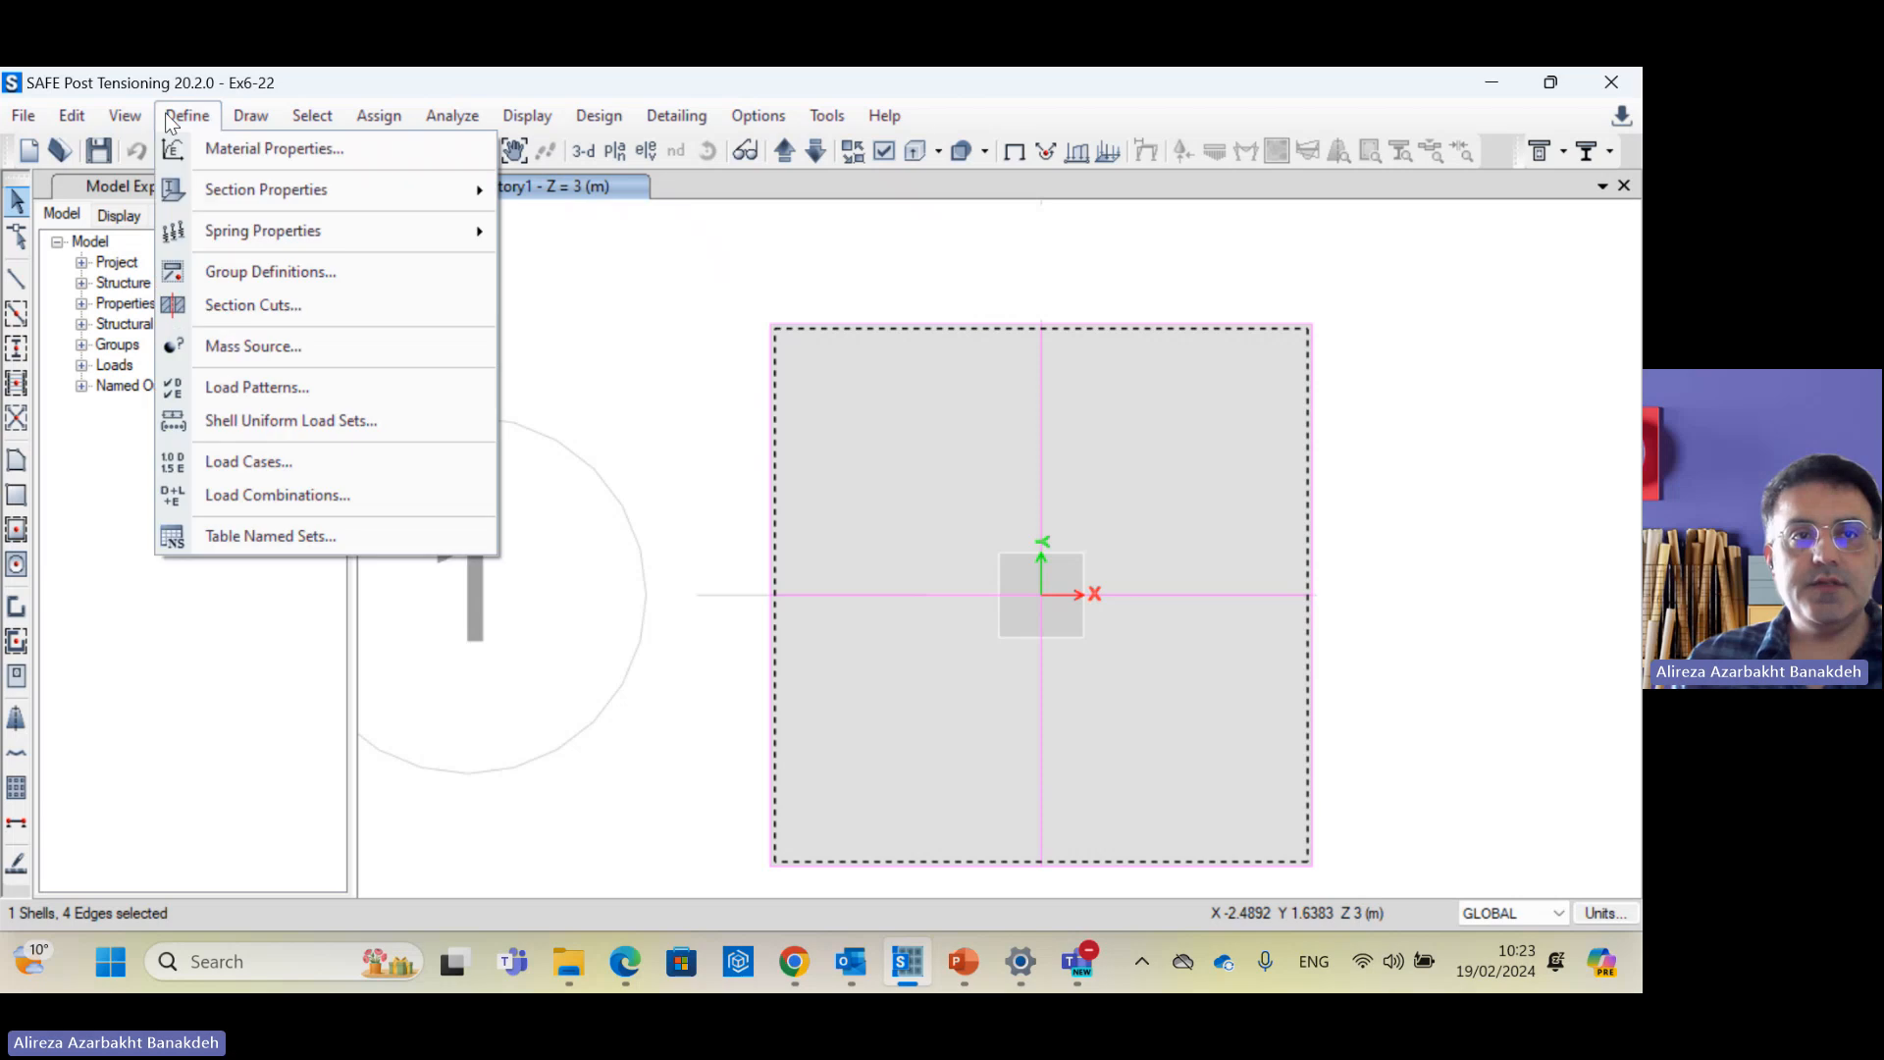
{"action": "left_click", "coordinate": [230, 148]}
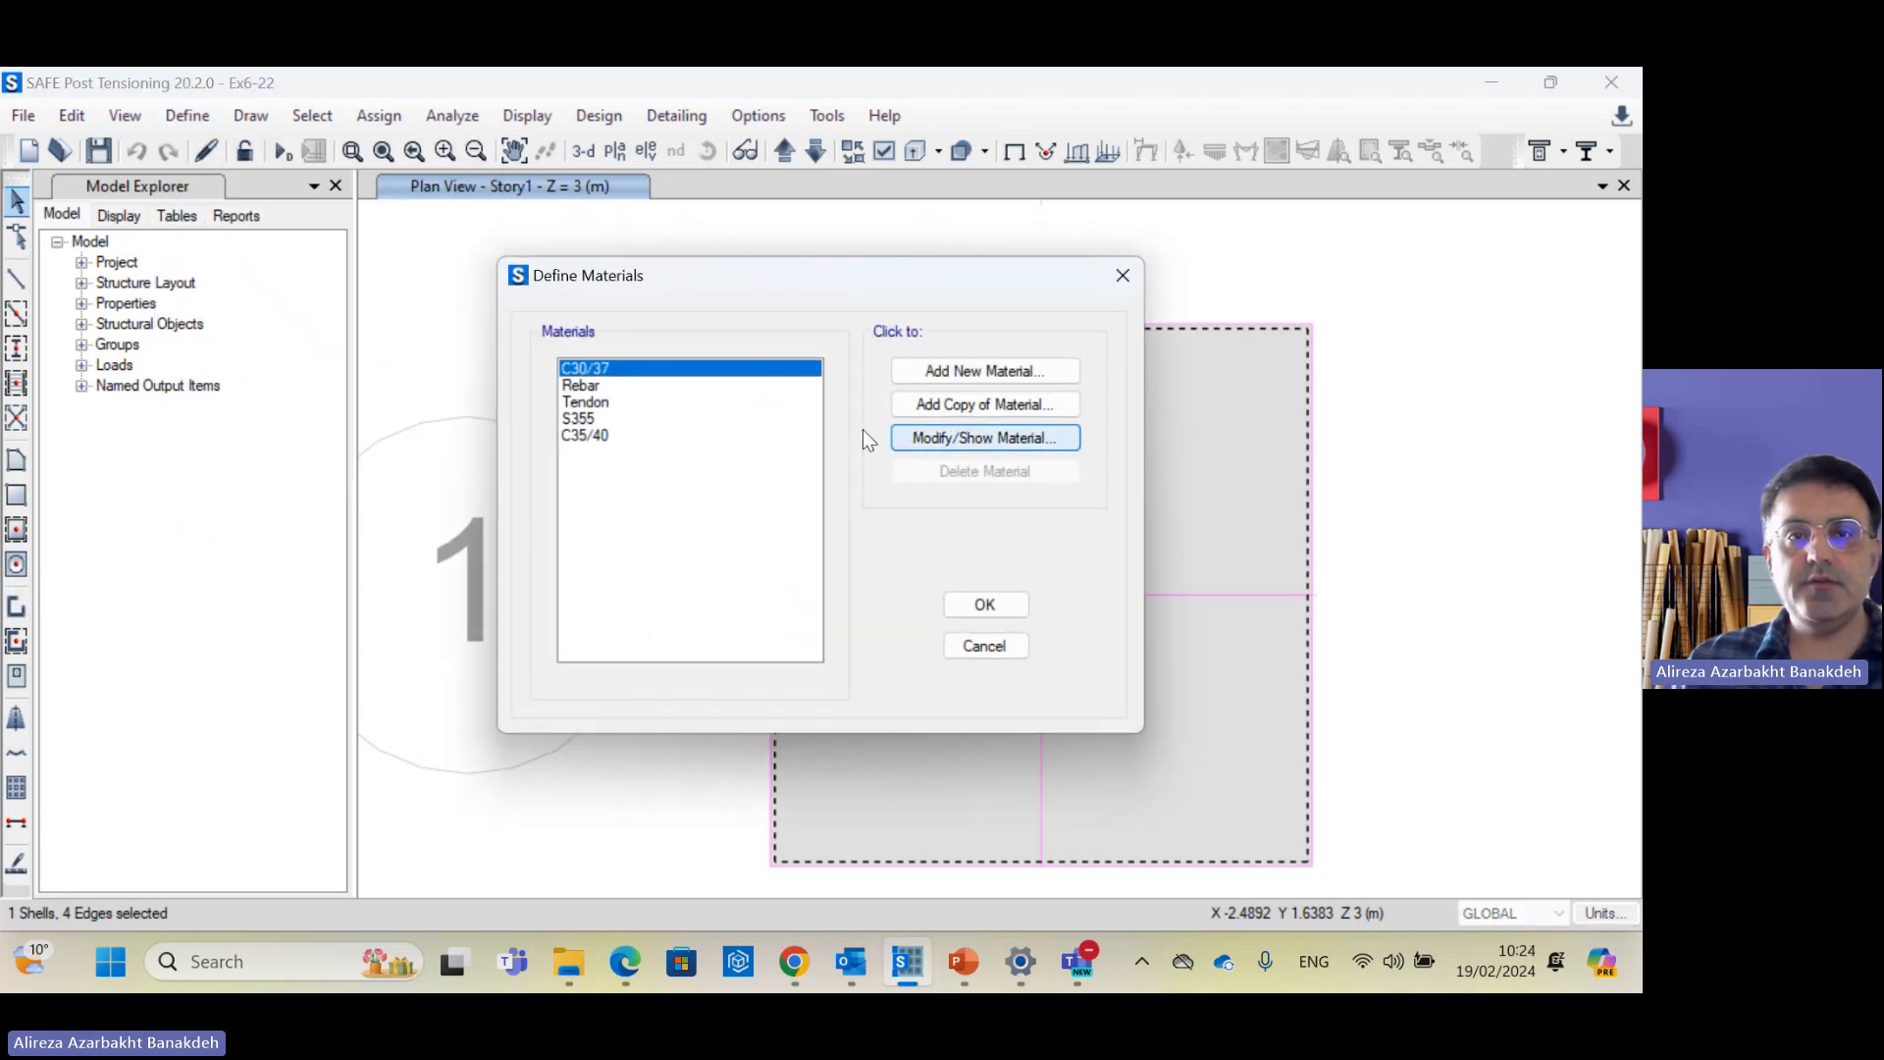
{"action": "left_click", "coordinate": [628, 435]}
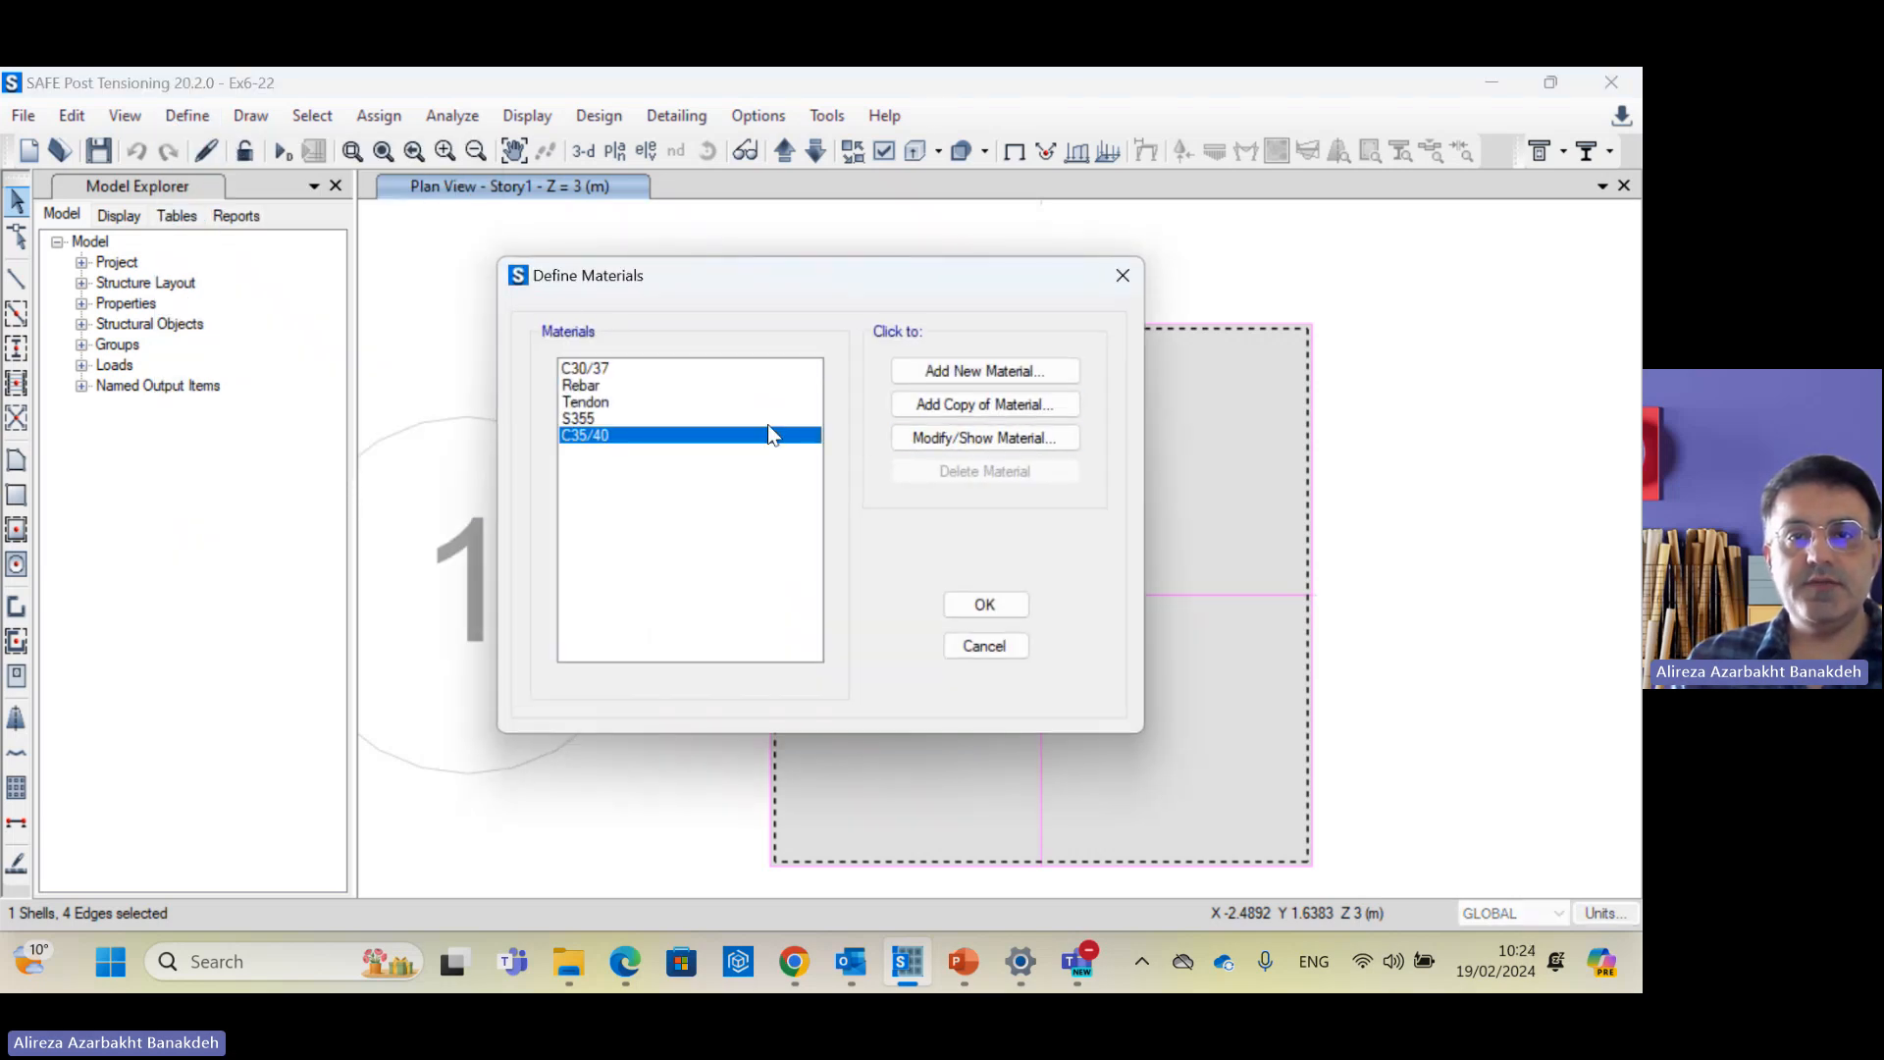
{"action": "left_click", "coordinate": [1001, 439]}
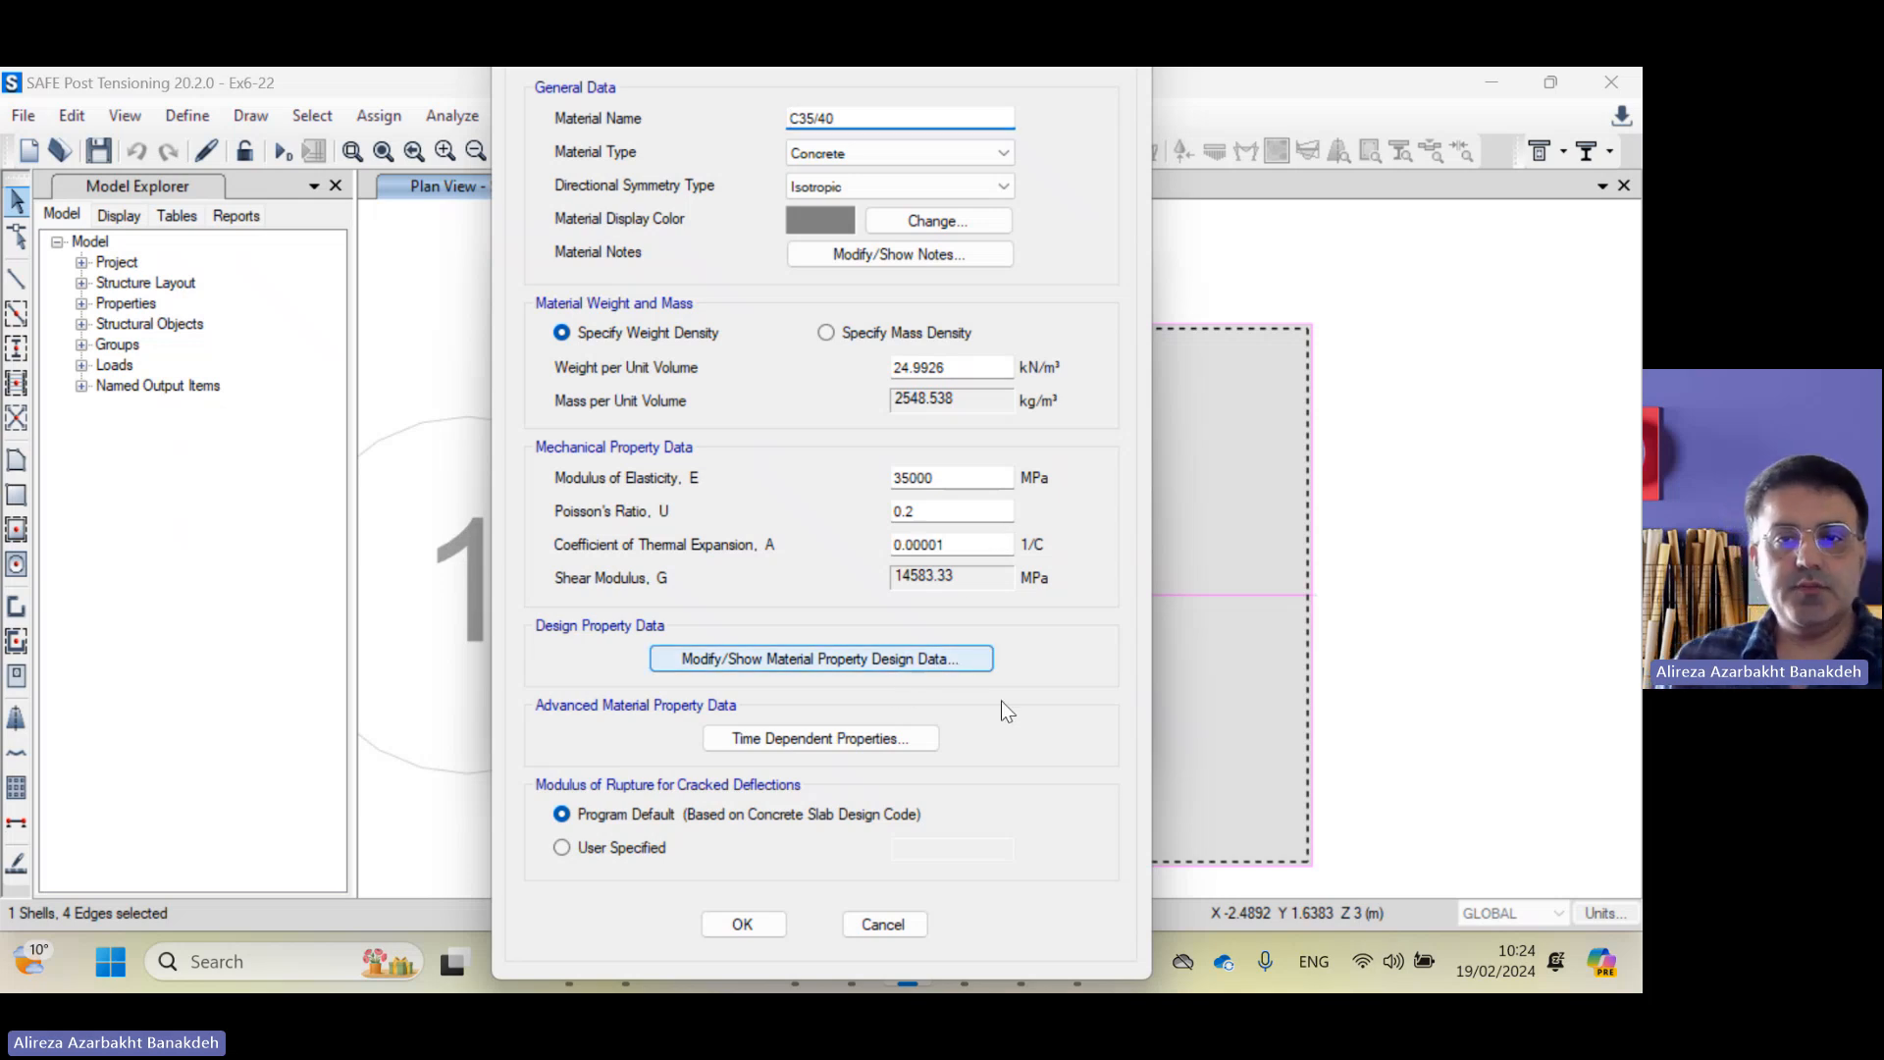
Step: Check C35/40's design data showing fck 35 MPa, then close all material dialogs
{"action": "left_click", "coordinate": [977, 660]}
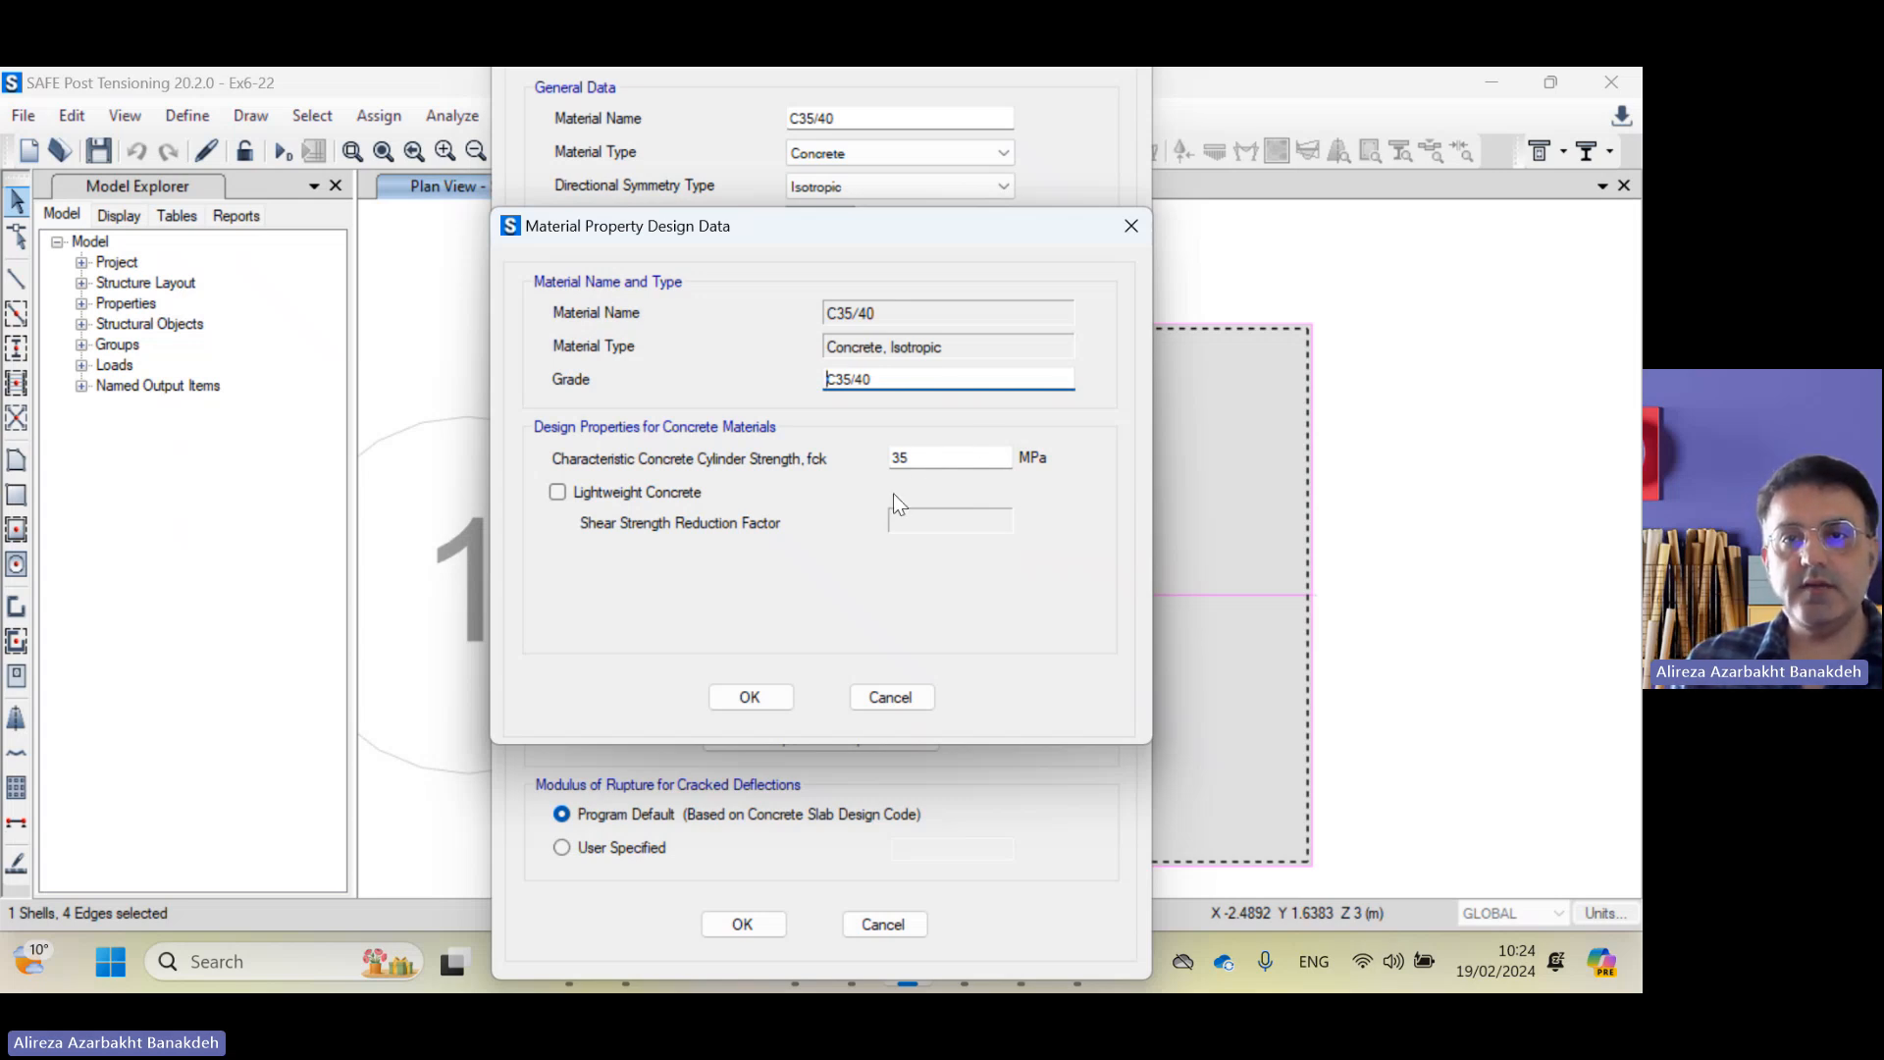
{"action": "left_click", "coordinate": [765, 697]}
{"action": "left_click", "coordinate": [773, 923]}
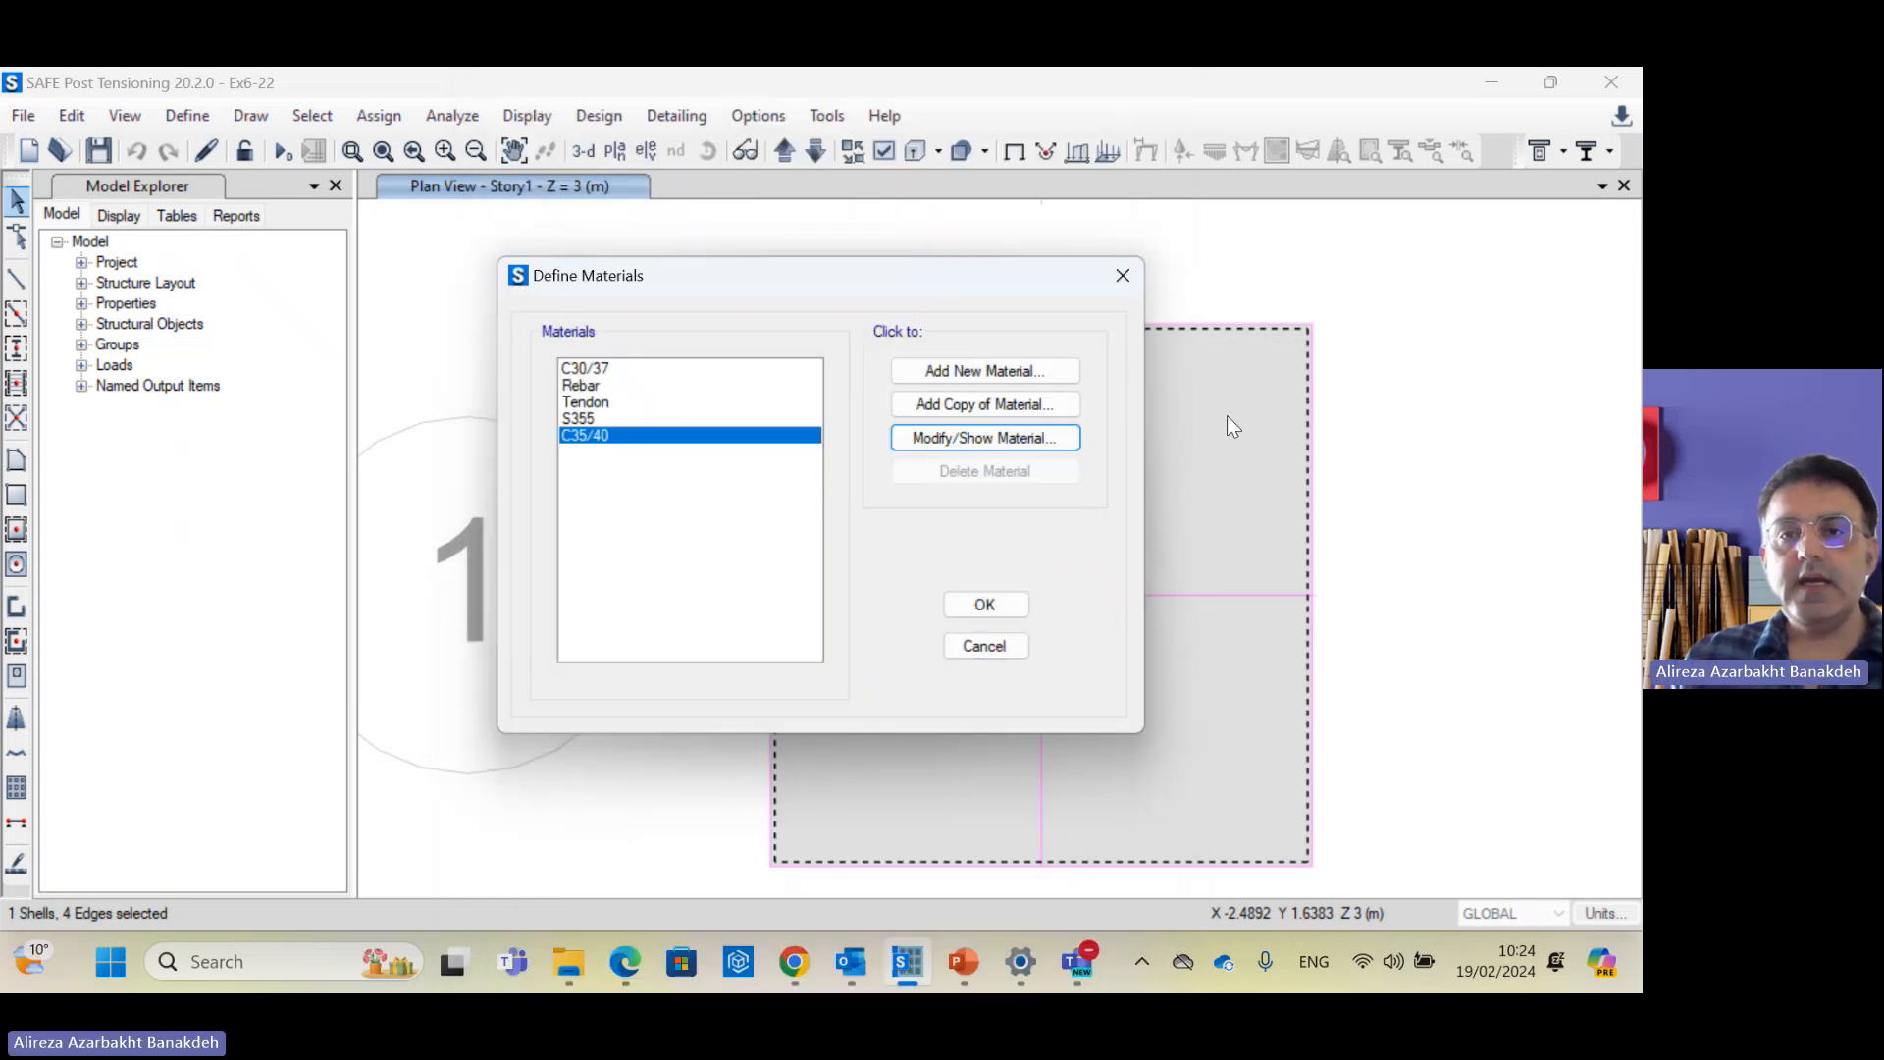
{"action": "left_click", "coordinate": [981, 602]}
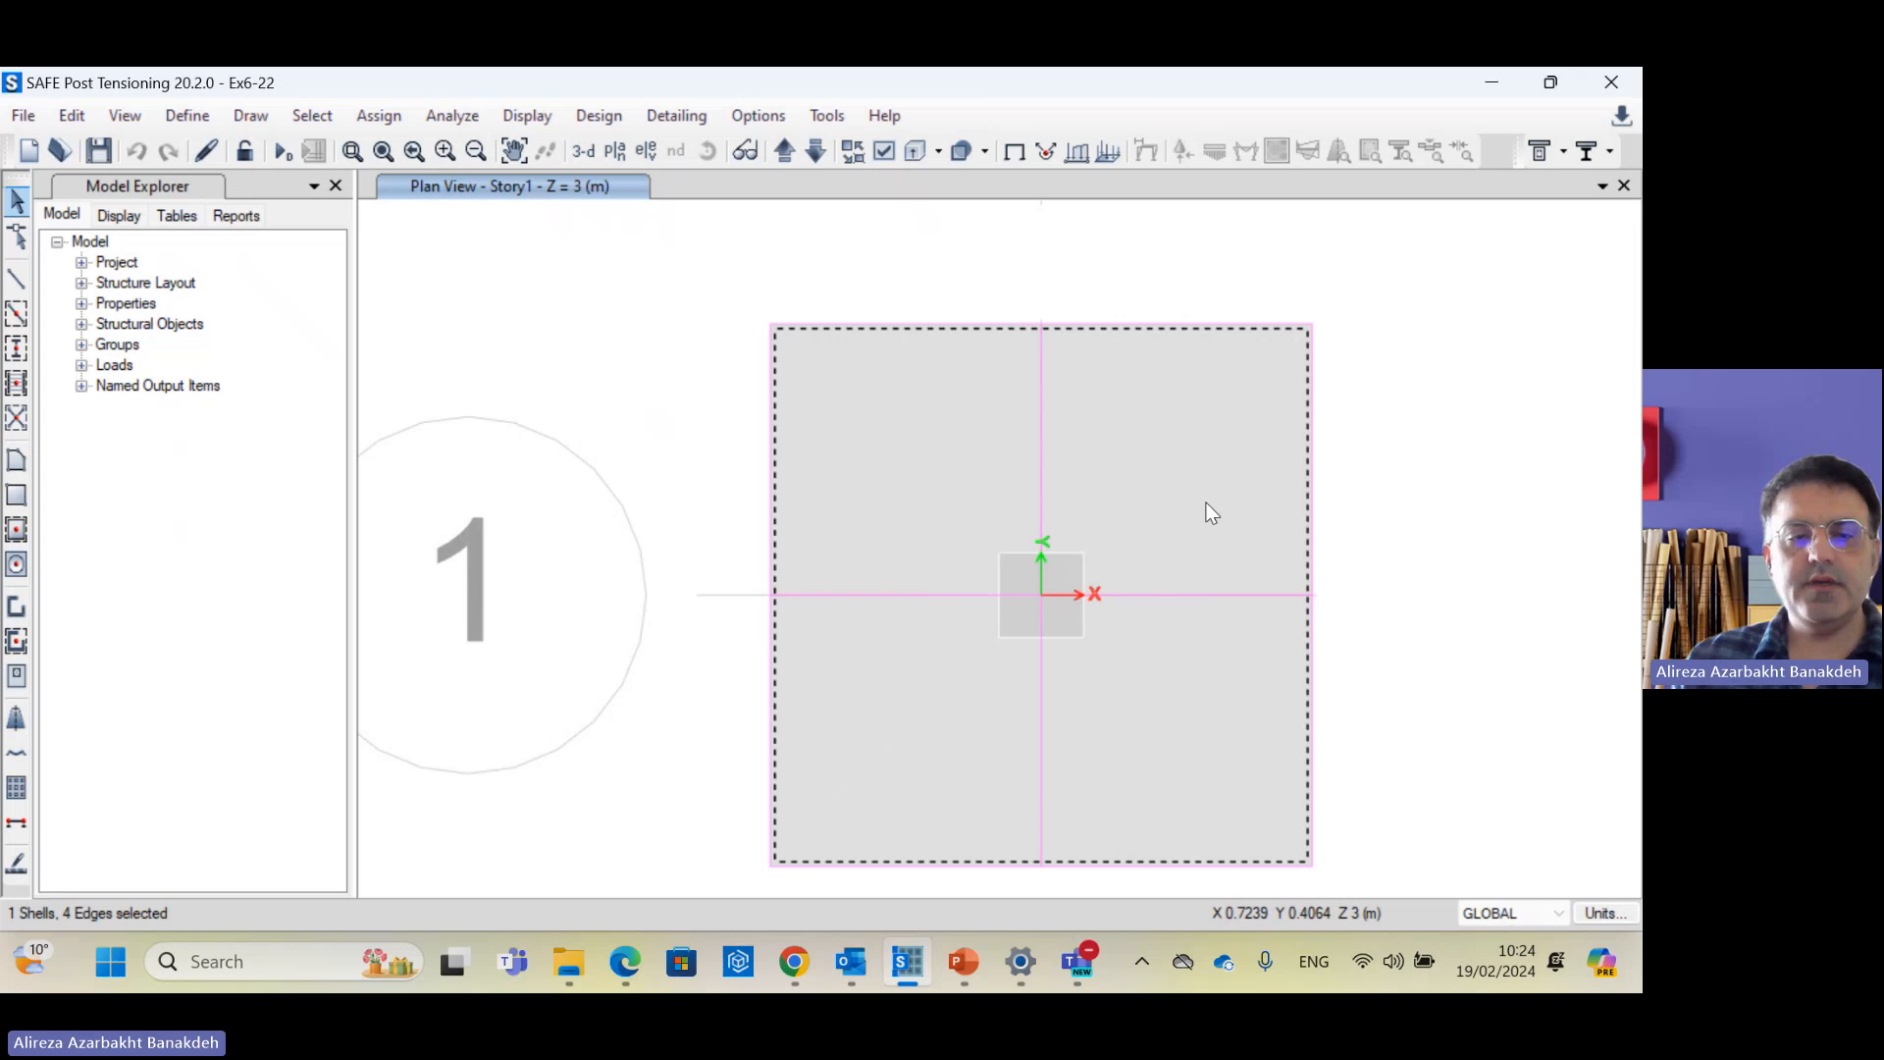
Step: Review the slab's assignments and area spring ASpr1's 20000 kN/m/m² compression-only subgrade modulus
{"action": "right_click", "coordinate": [1216, 437]}
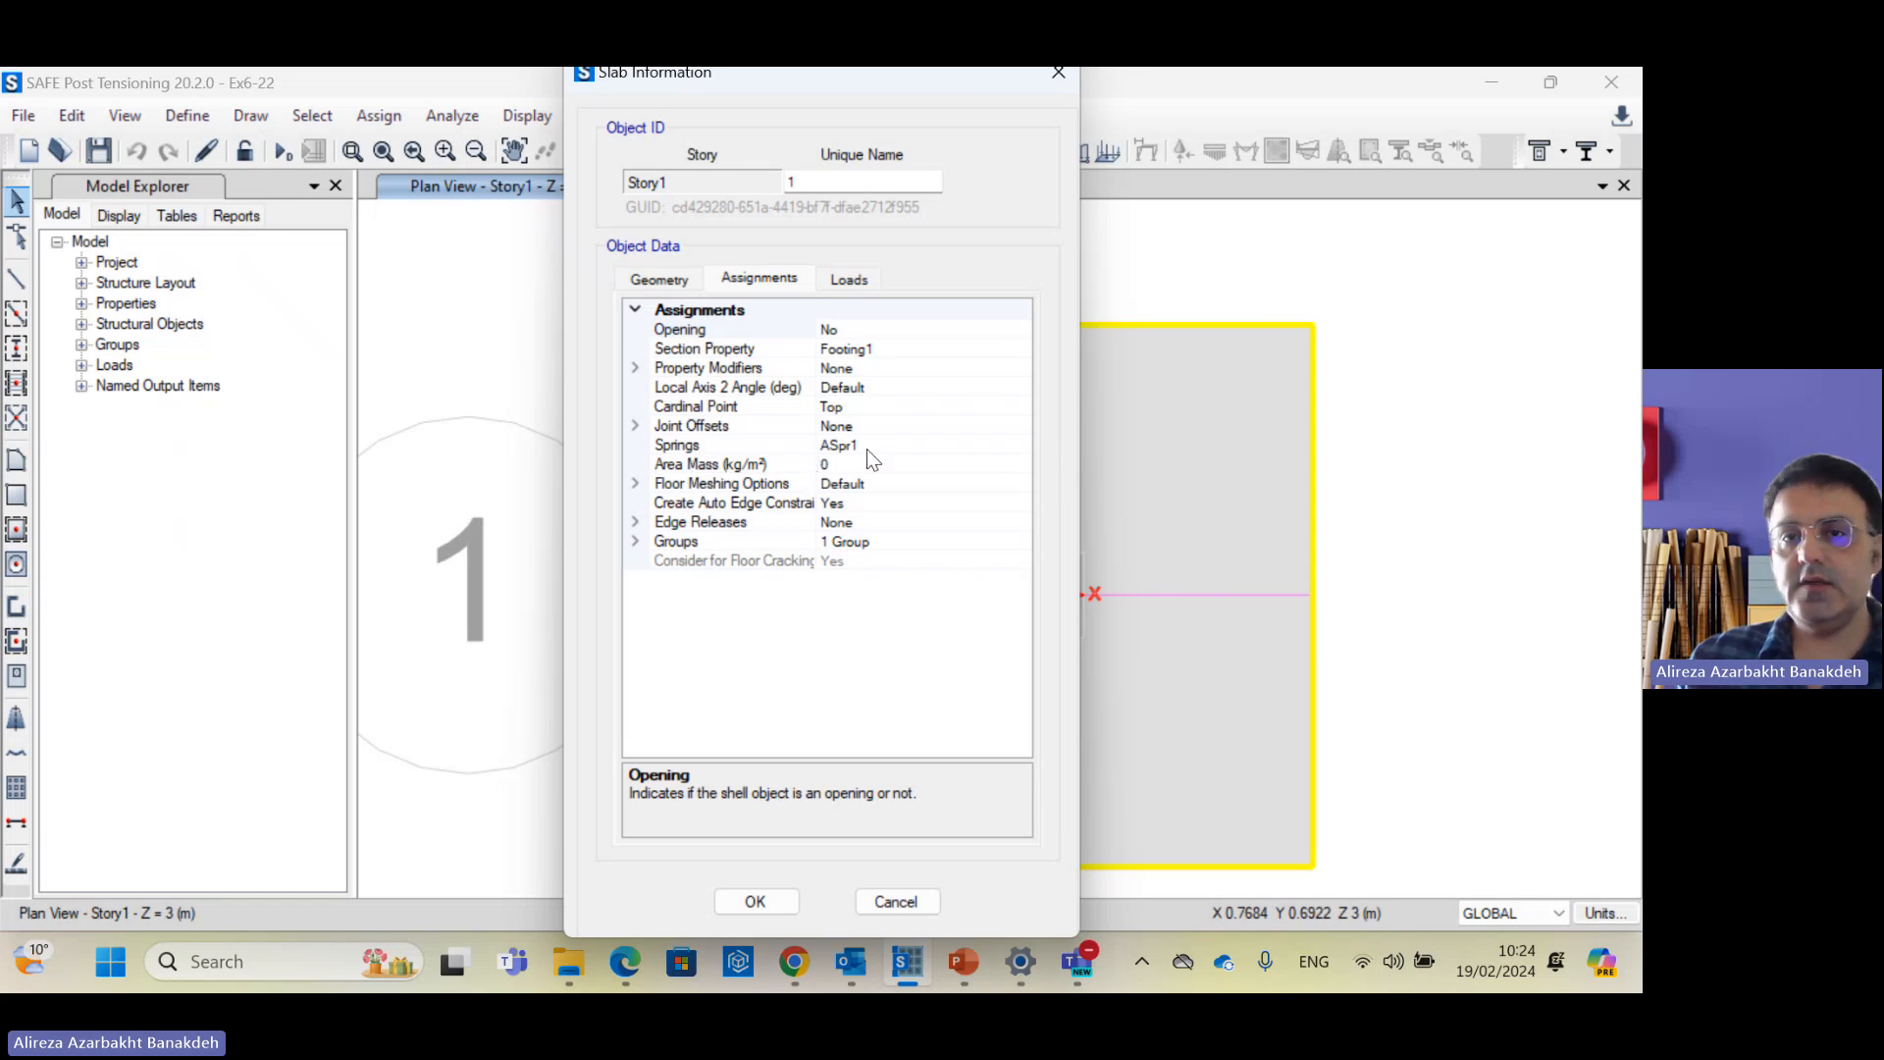
{"action": "left_click", "coordinate": [932, 900]}
{"action": "left_click", "coordinate": [188, 114]}
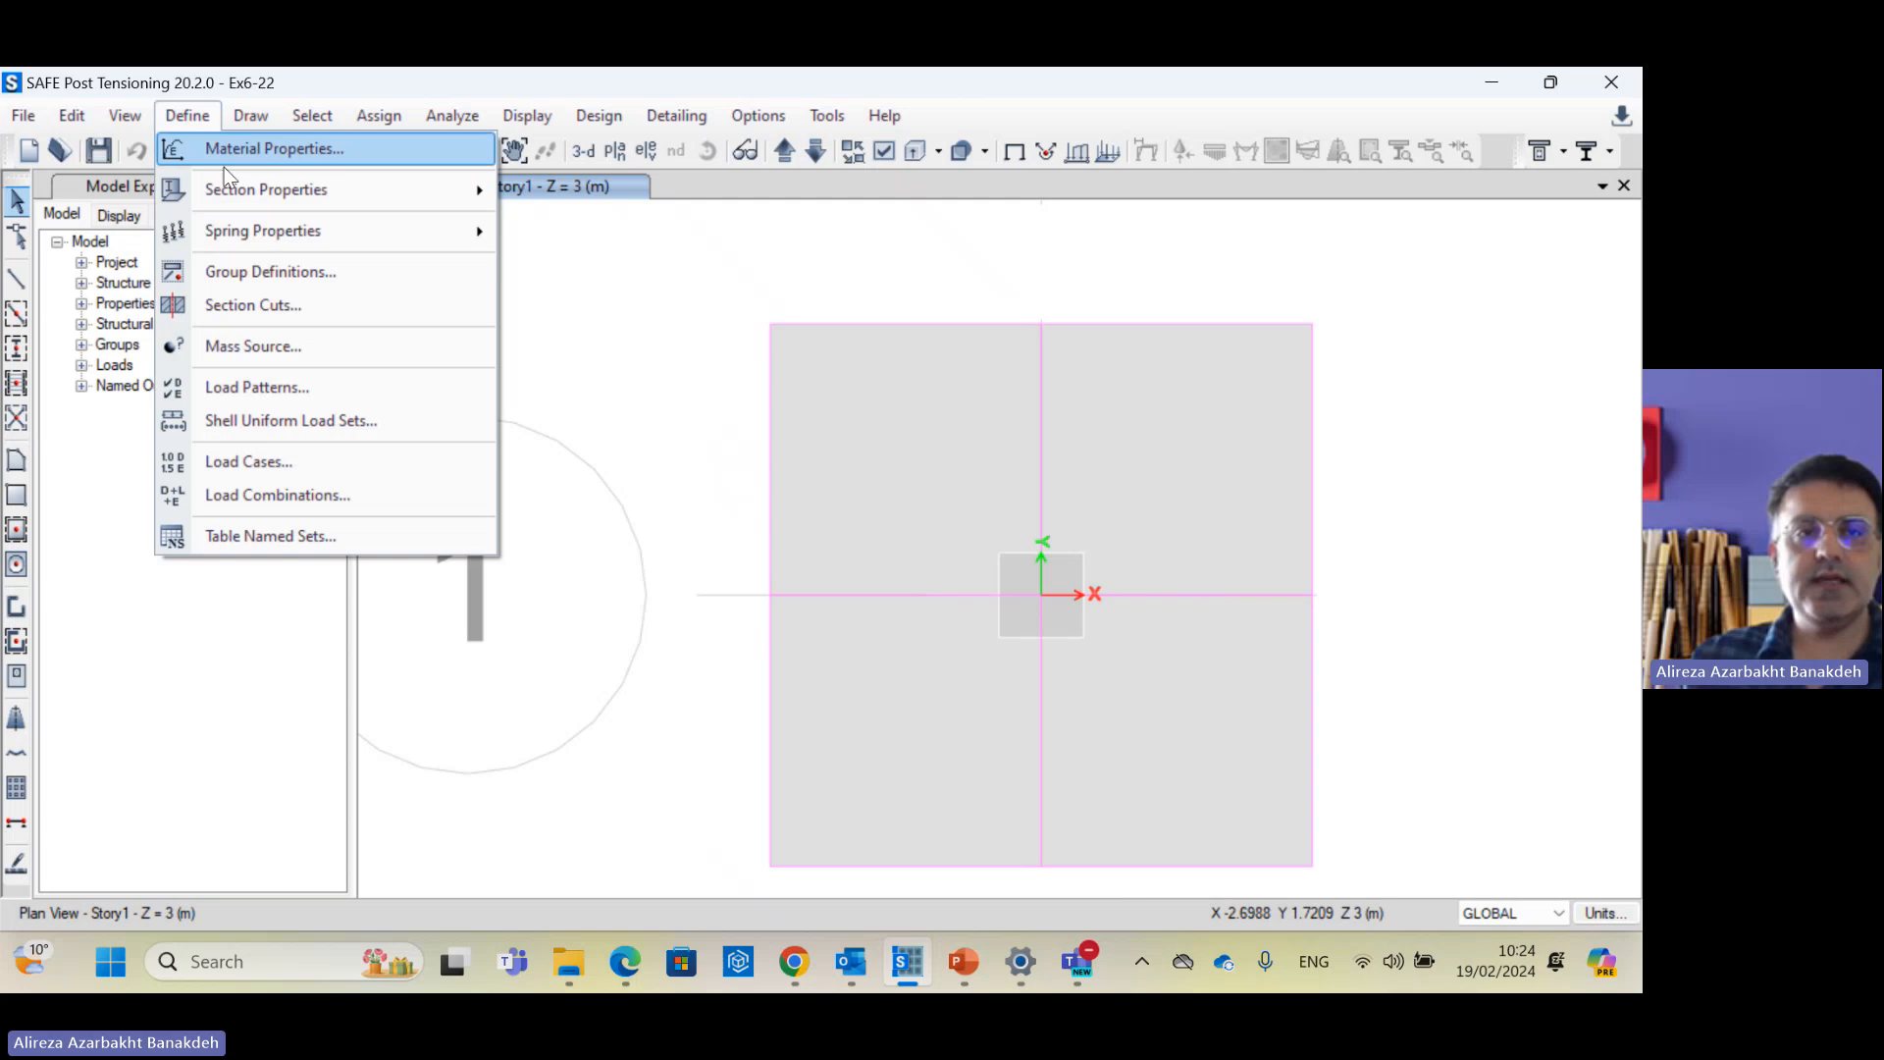
{"action": "mouse_move", "coordinate": [280, 228]}
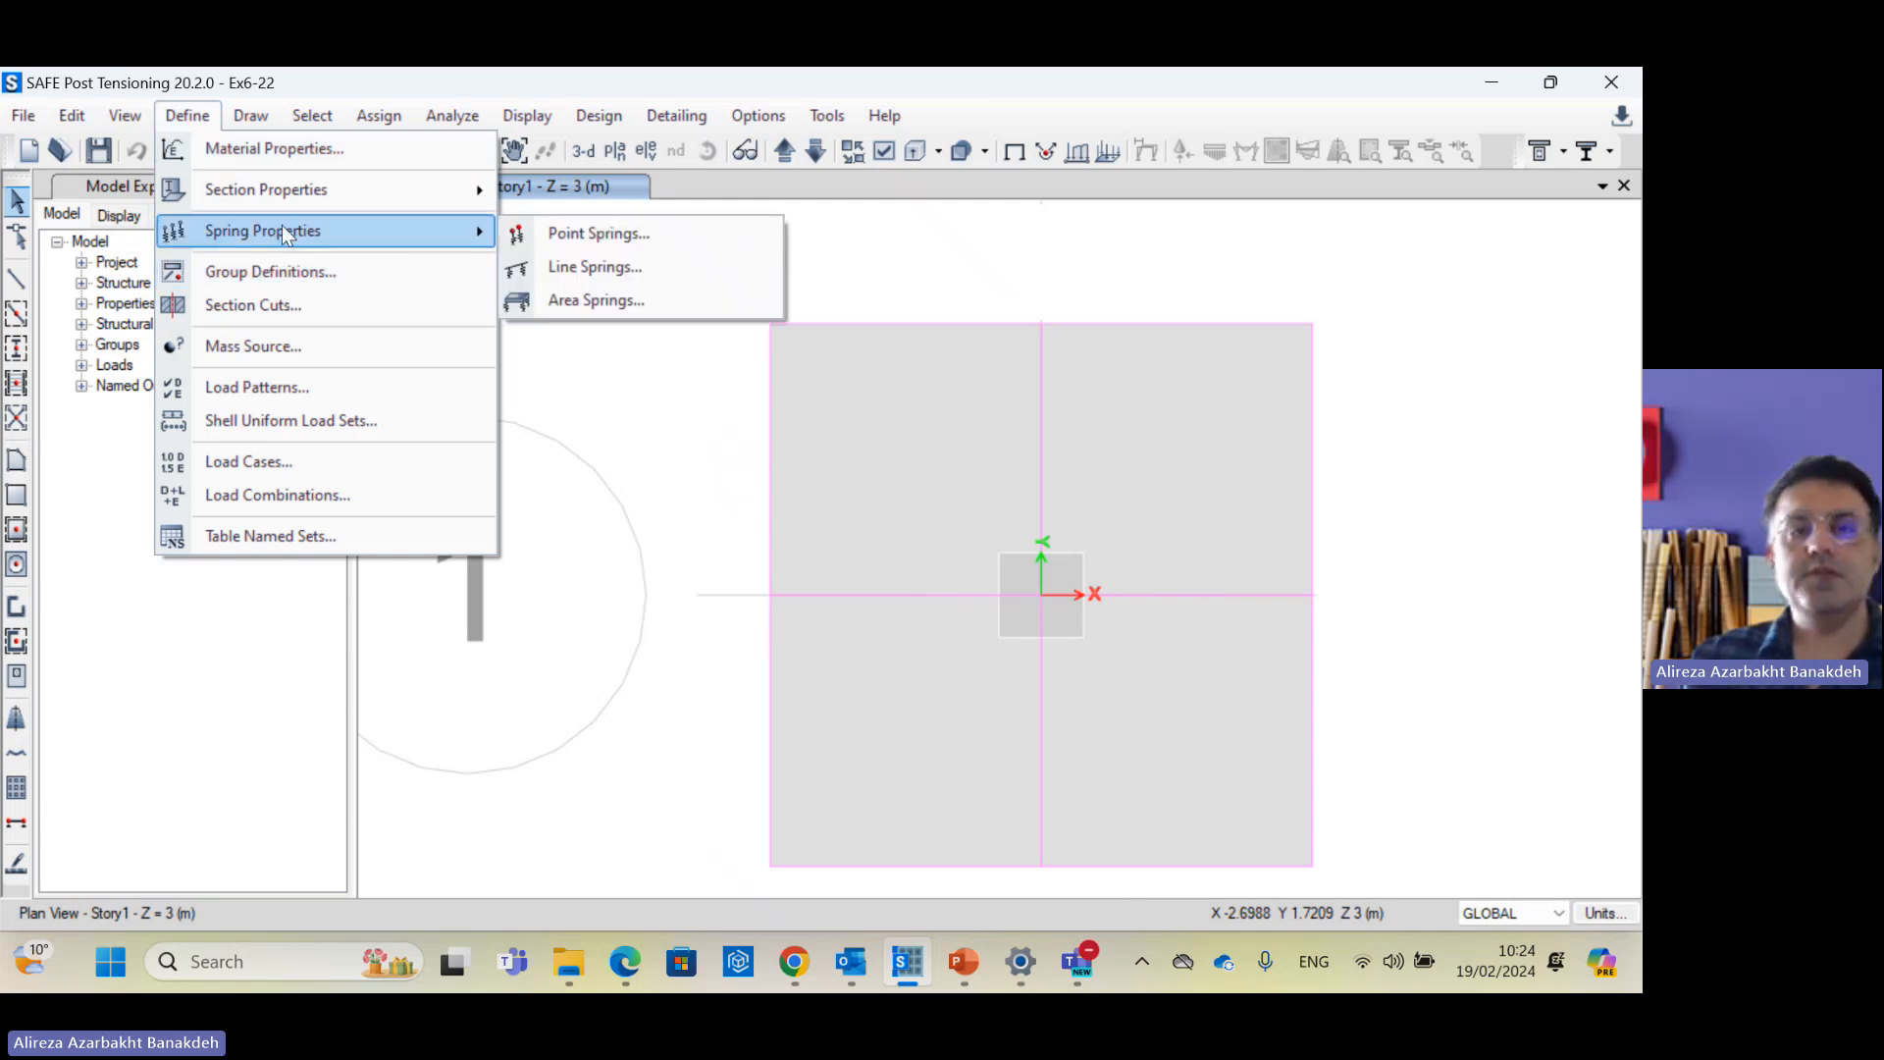
{"action": "left_click", "coordinate": [683, 301]}
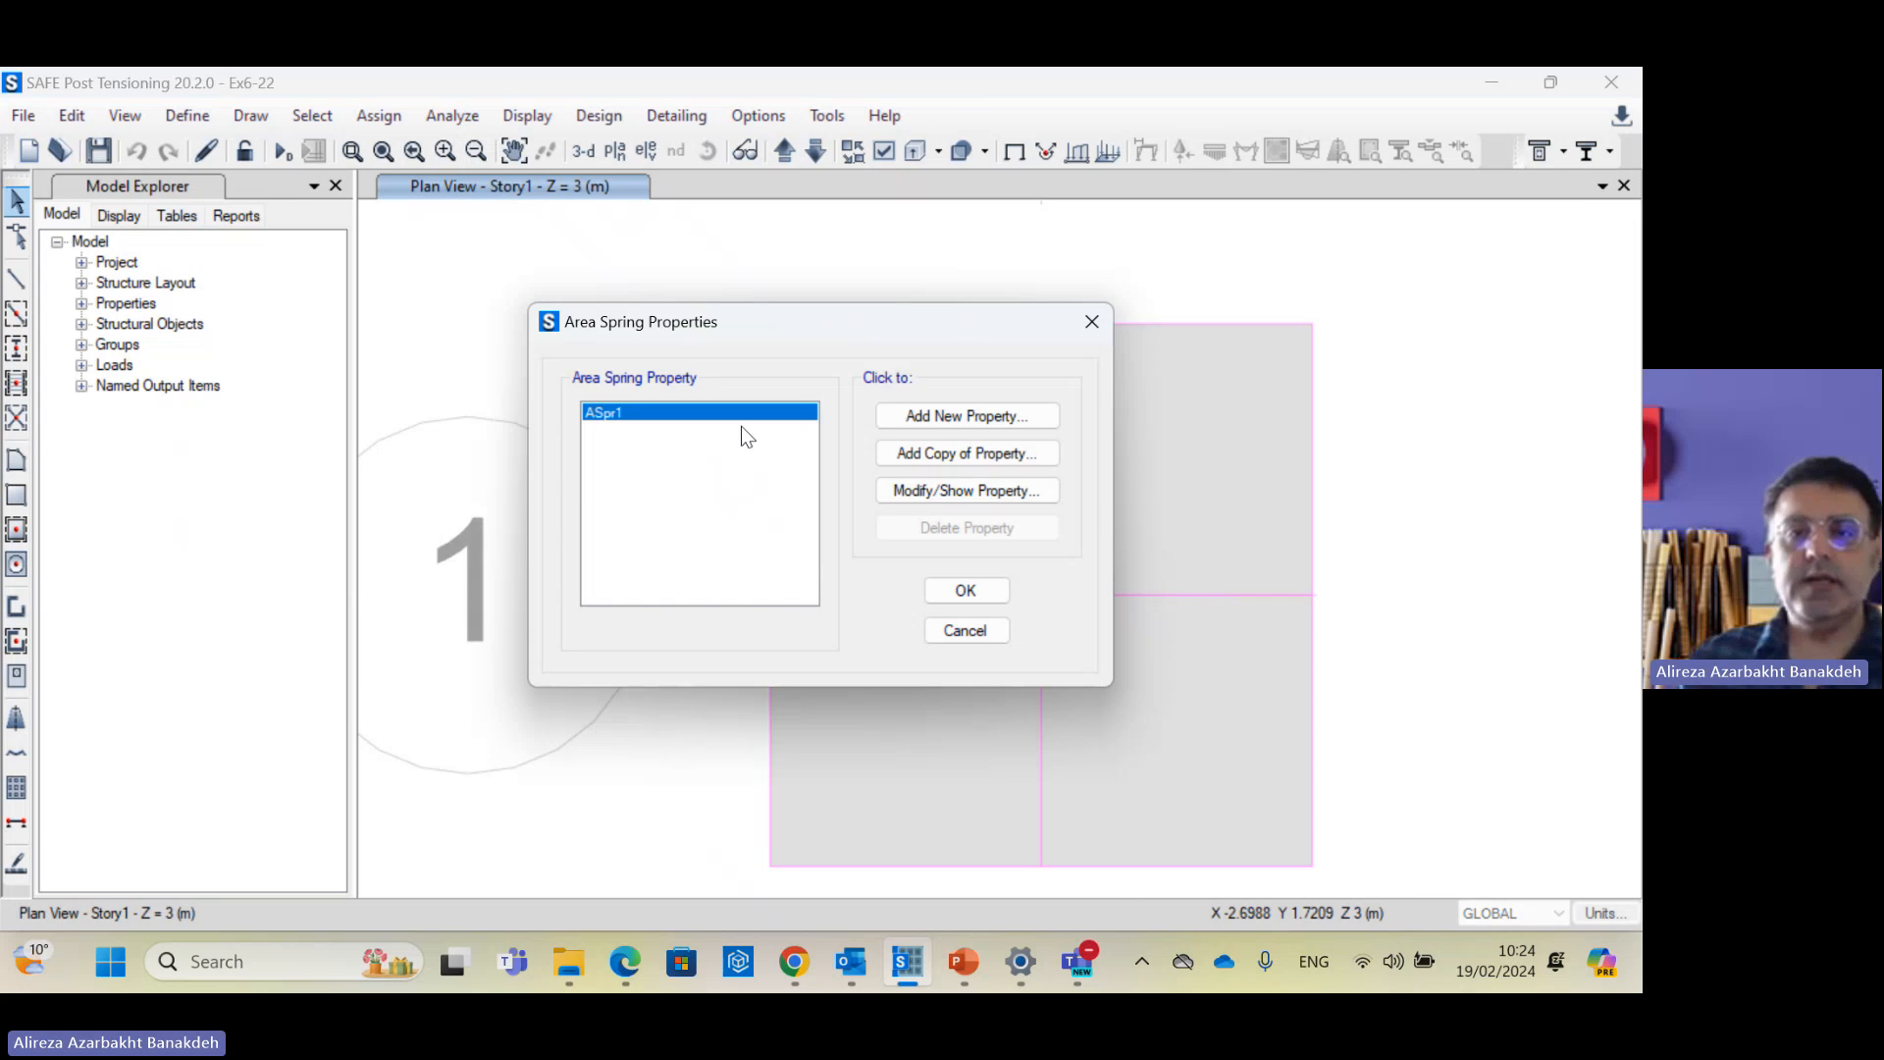
{"action": "left_click", "coordinate": [937, 490]}
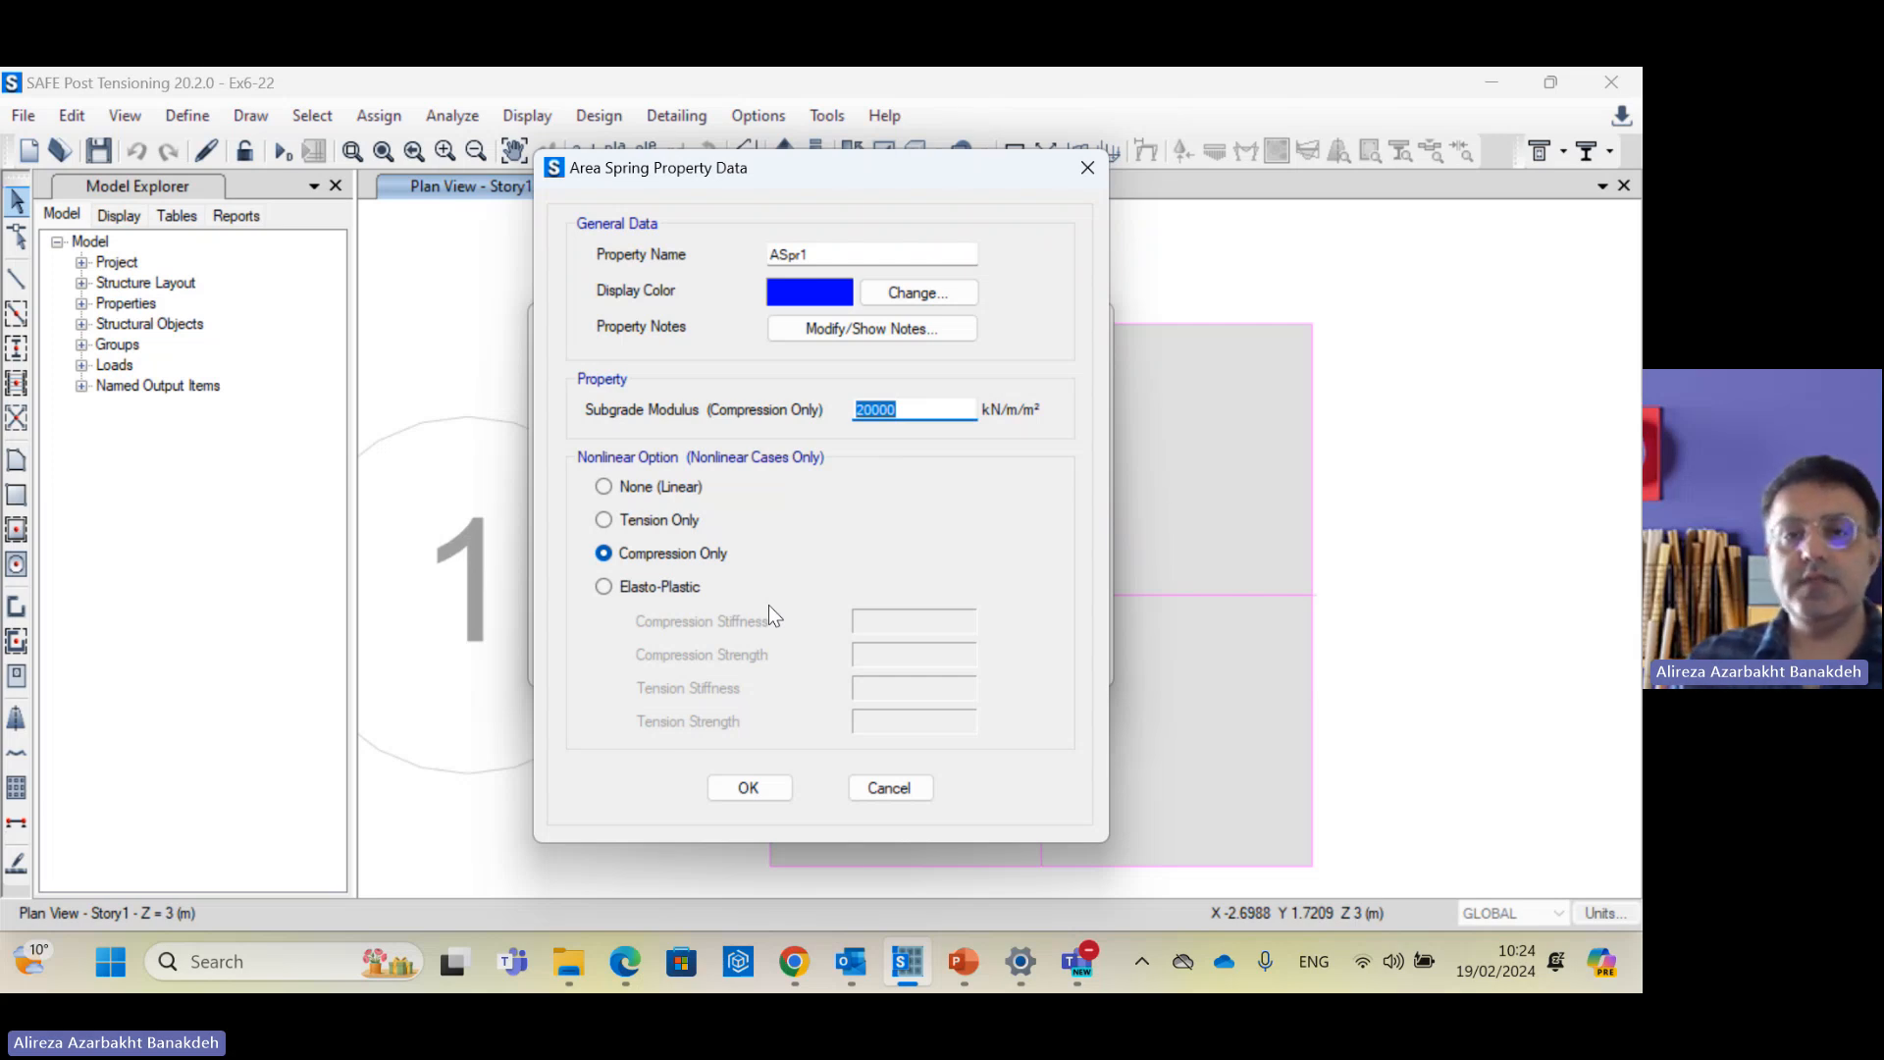
{"action": "left_click", "coordinate": [664, 553]}
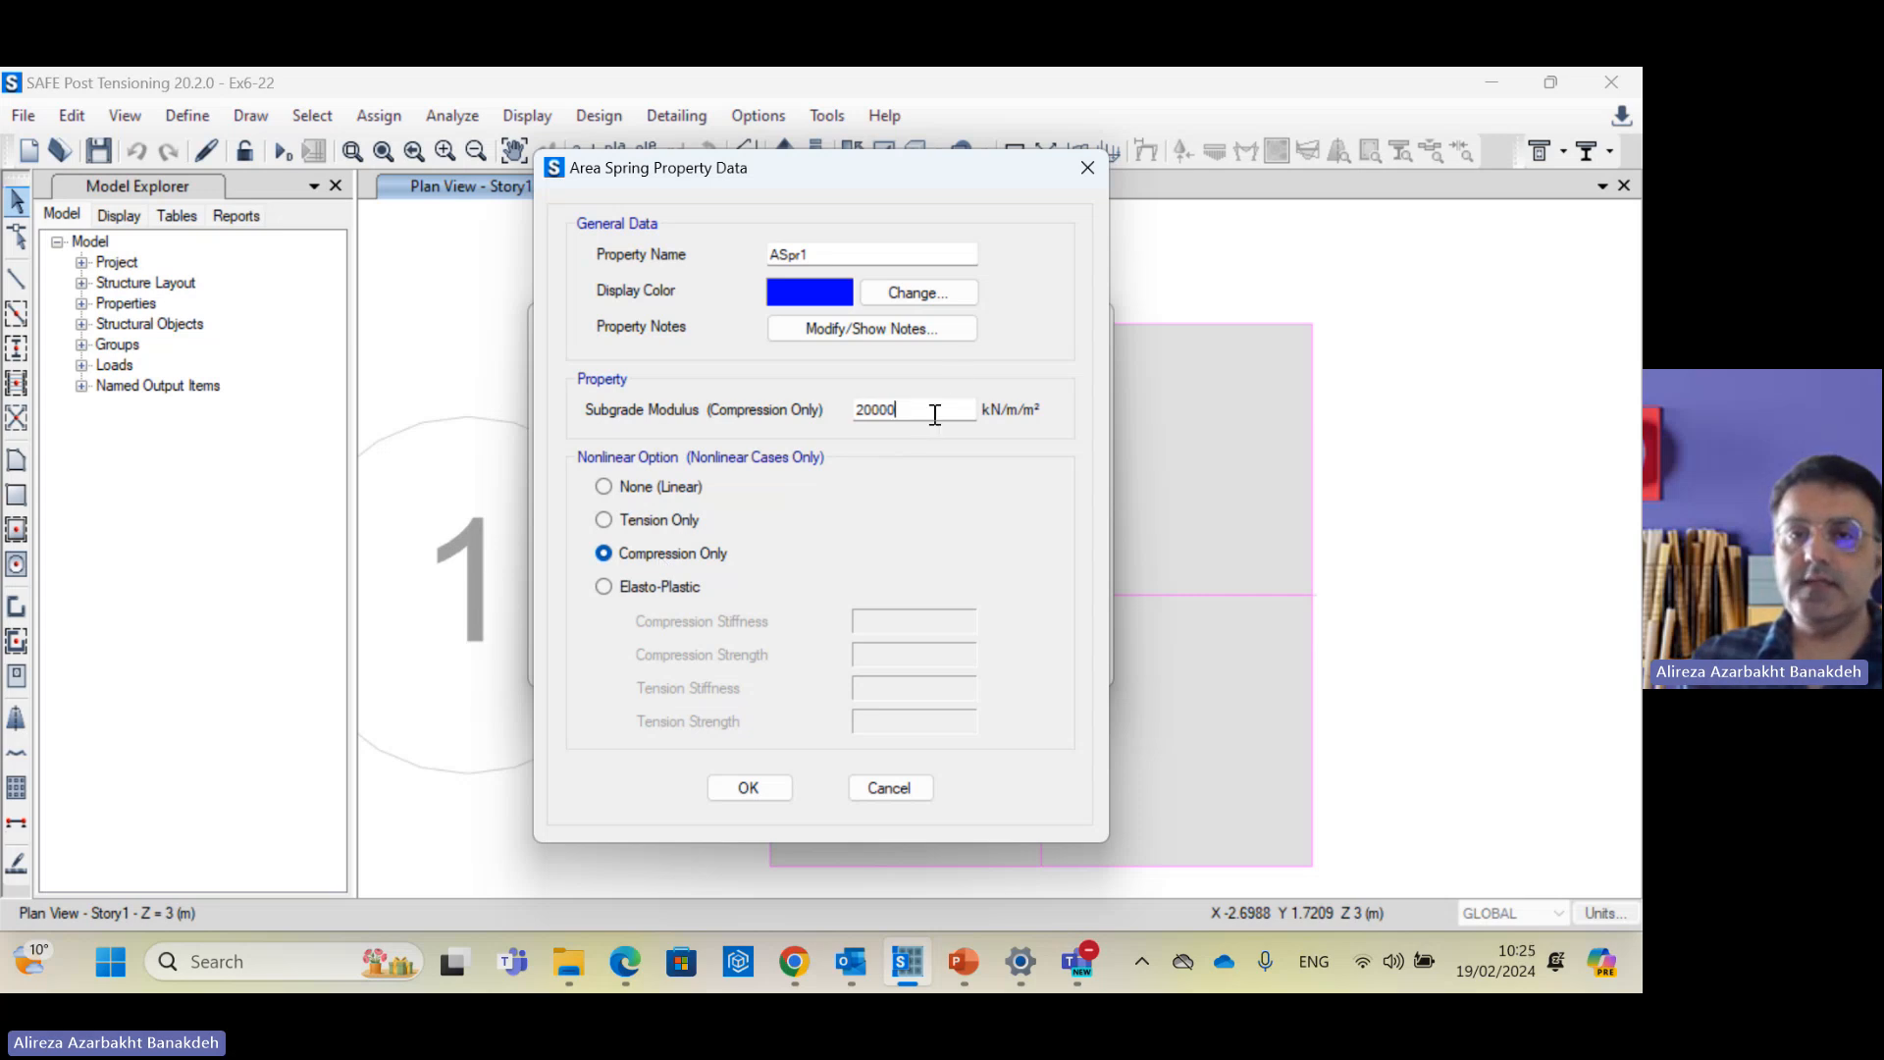
{"action": "left_click_drag", "start_coordinate": [933, 410], "coordinate": [849, 412]}
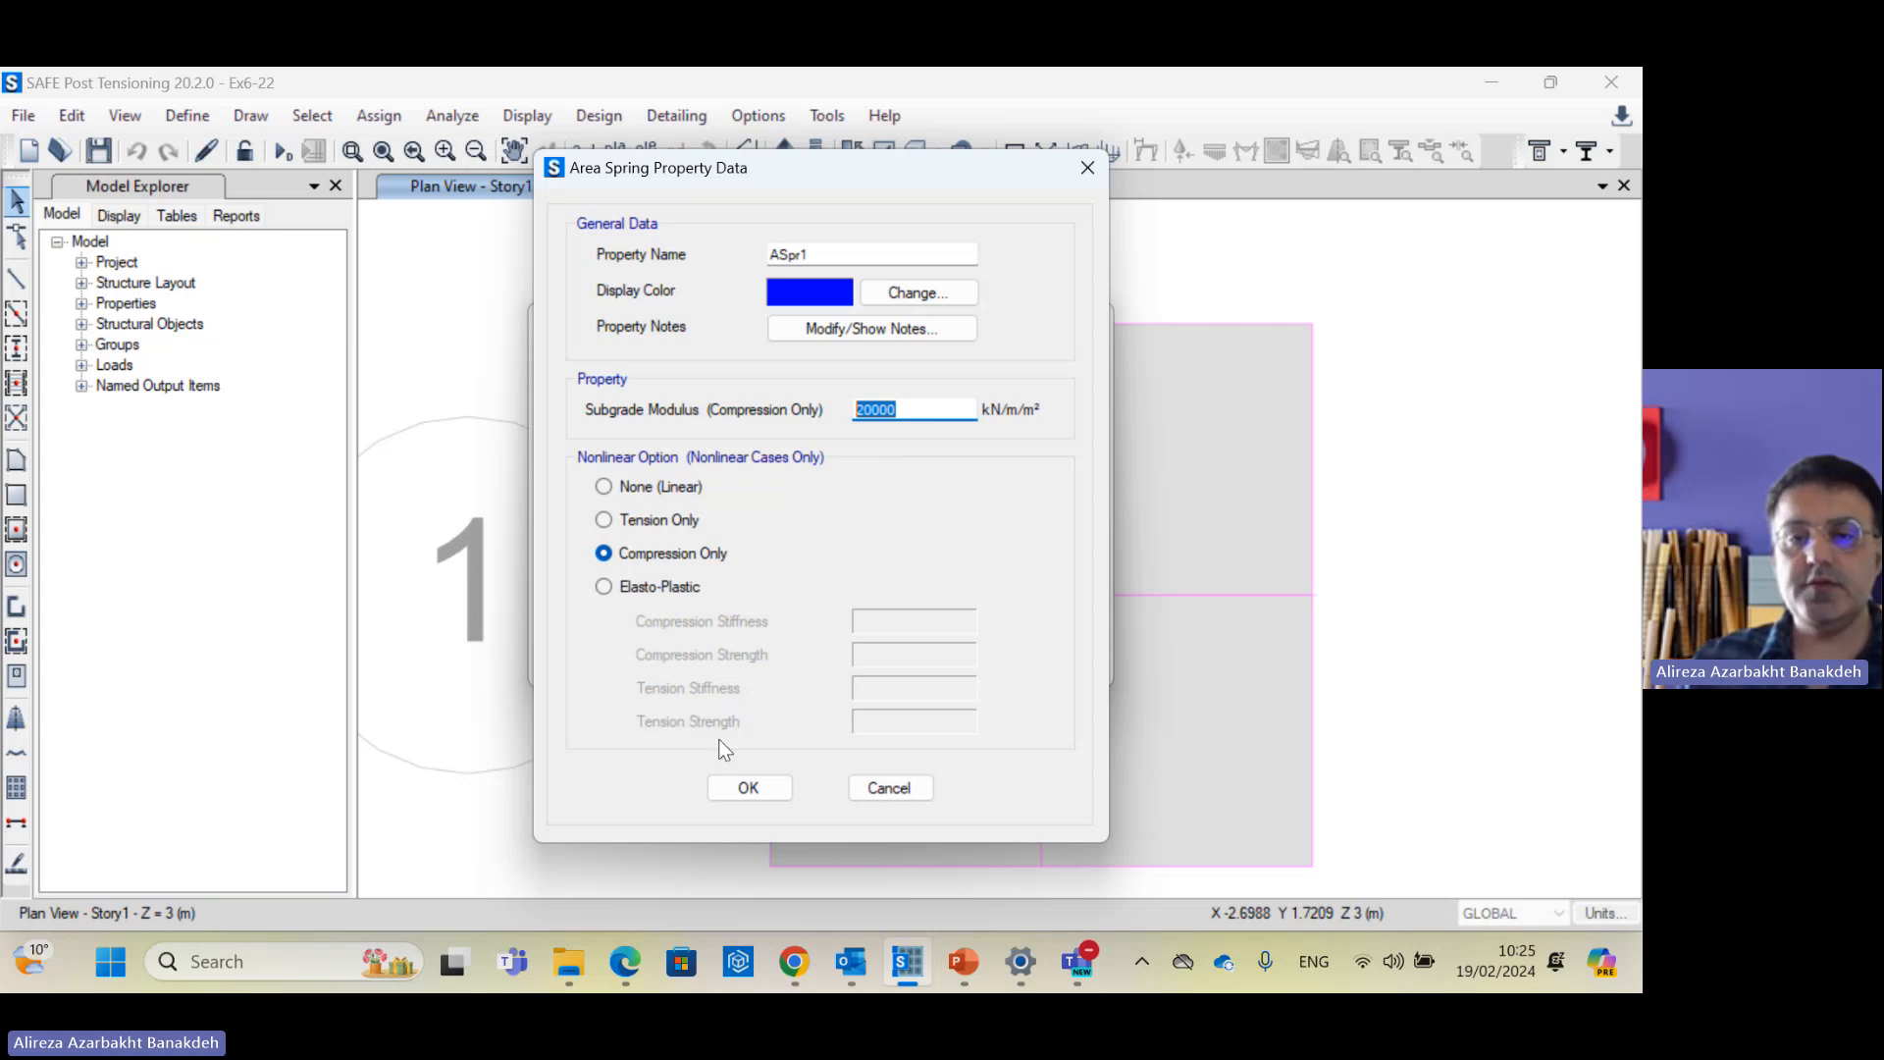
{"action": "left_click", "coordinate": [756, 787]}
{"action": "left_click", "coordinate": [999, 586]}
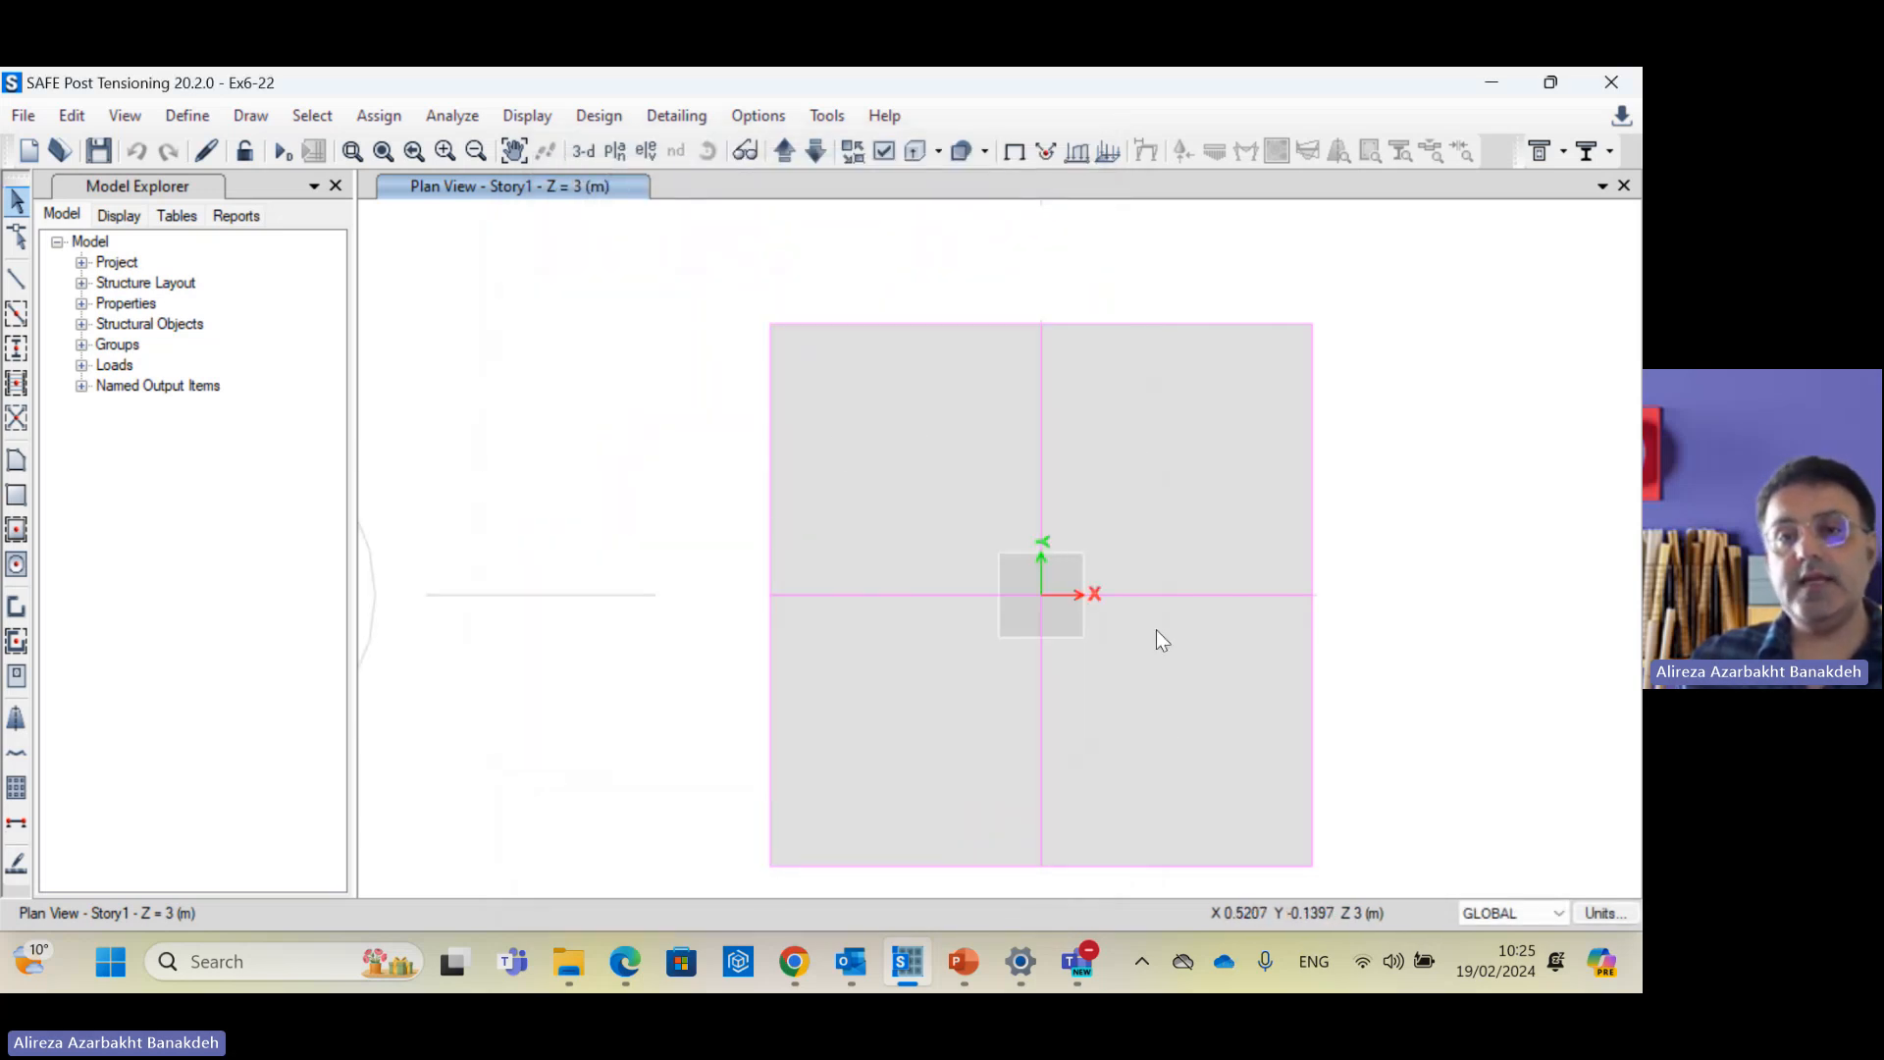
{"action": "left_click", "coordinate": [1070, 588]}
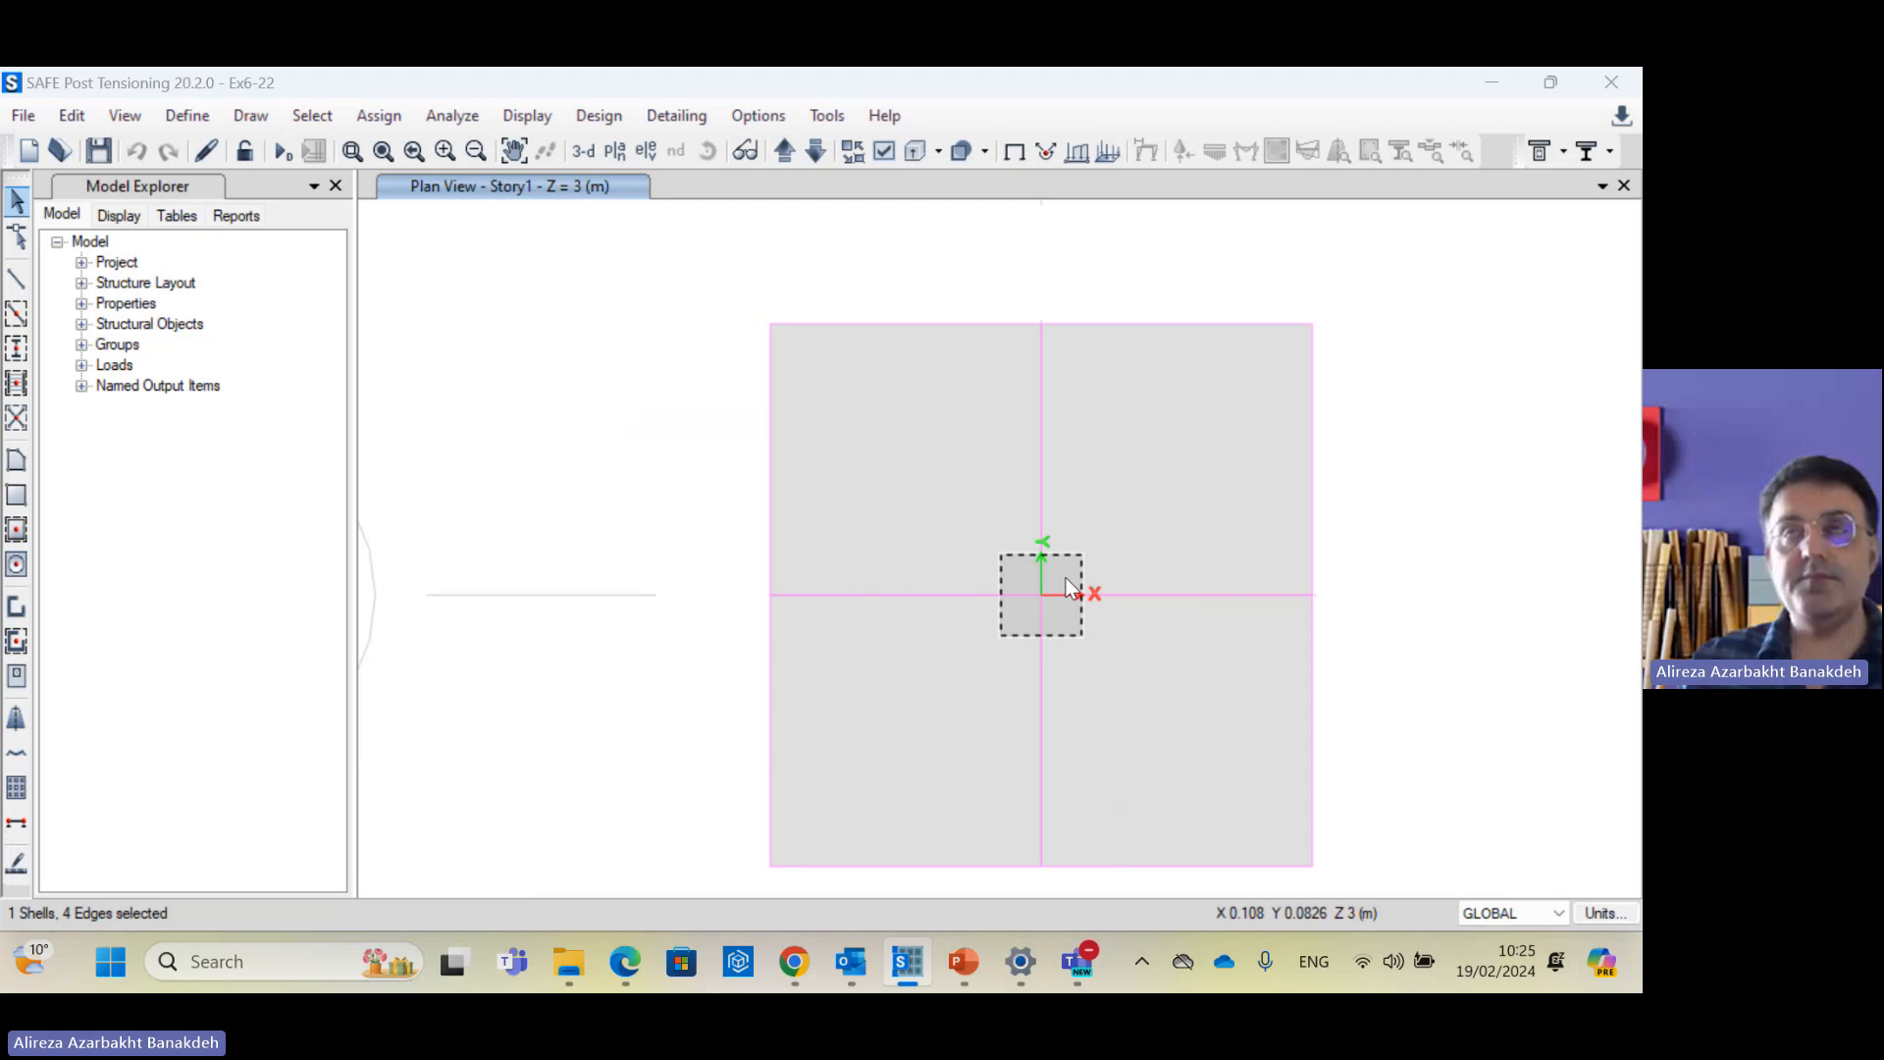
{"action": "right_click", "coordinate": [1070, 587]}
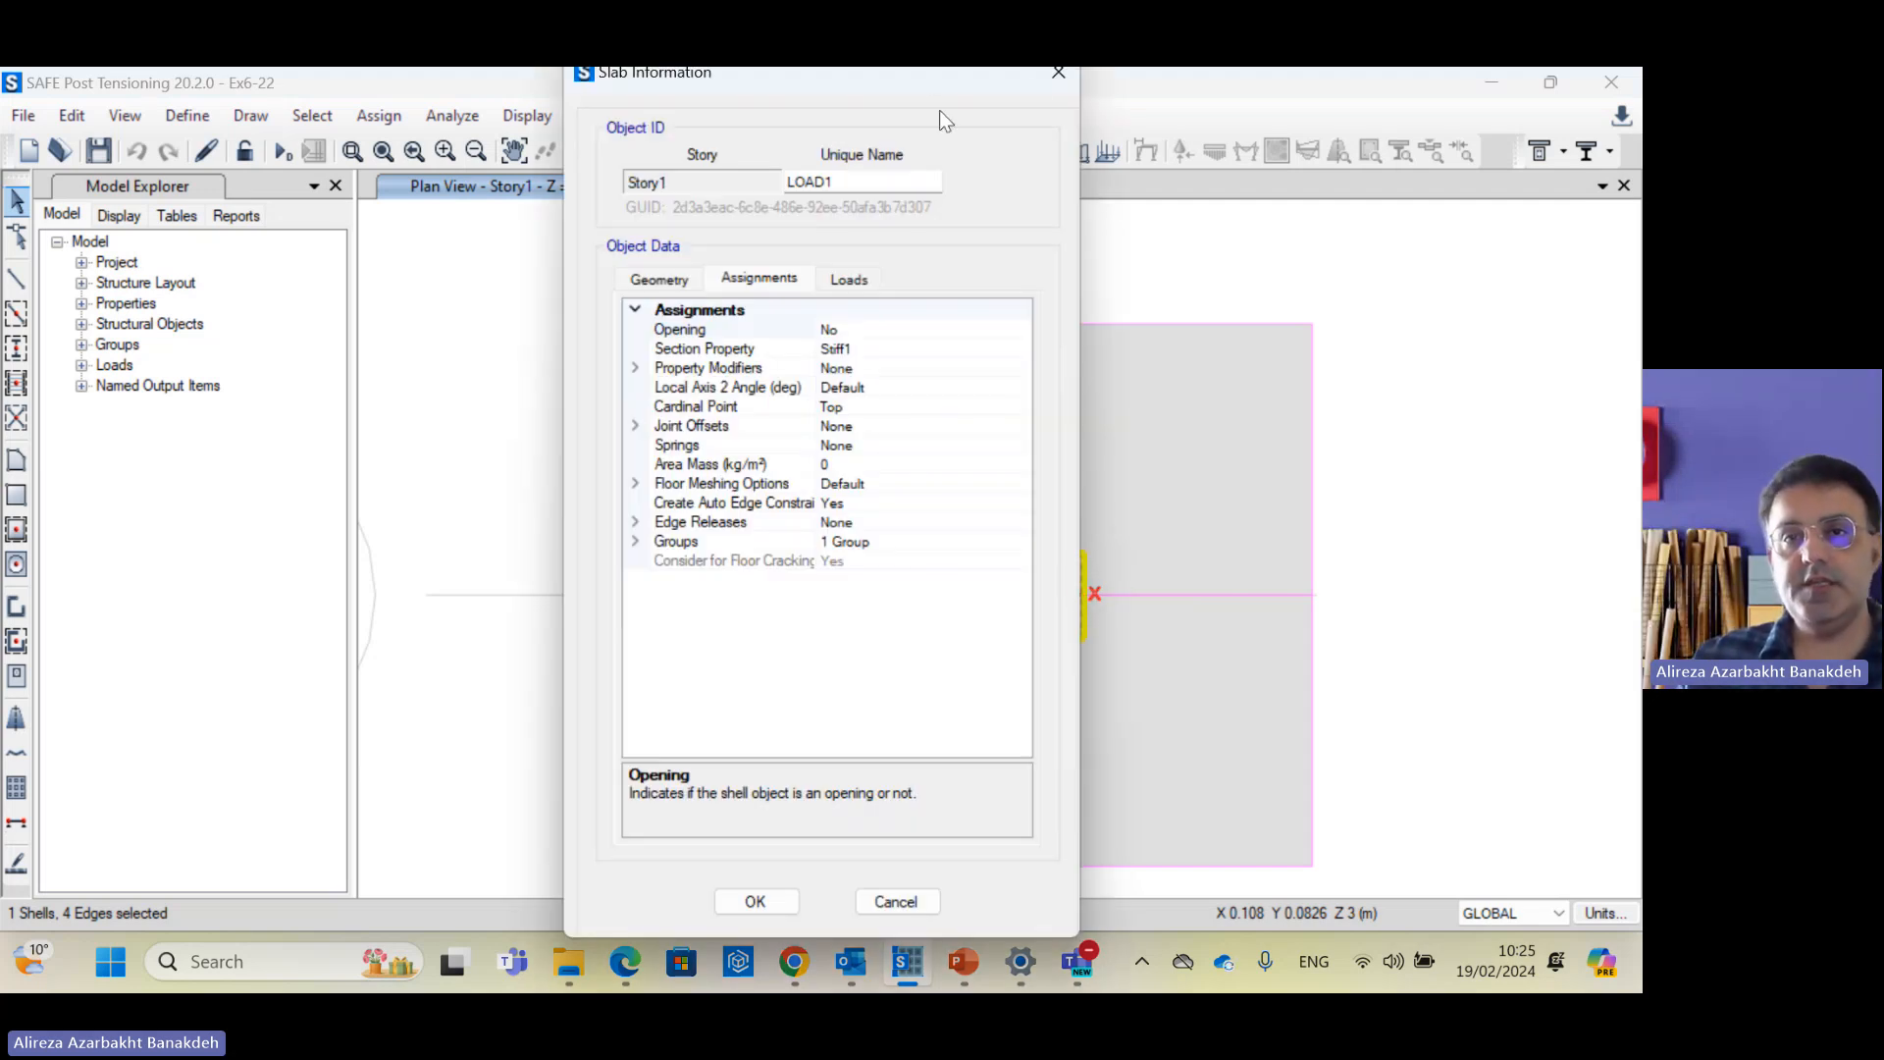
{"action": "left_click_drag", "start_coordinate": [994, 88], "coordinate": [659, 104]}
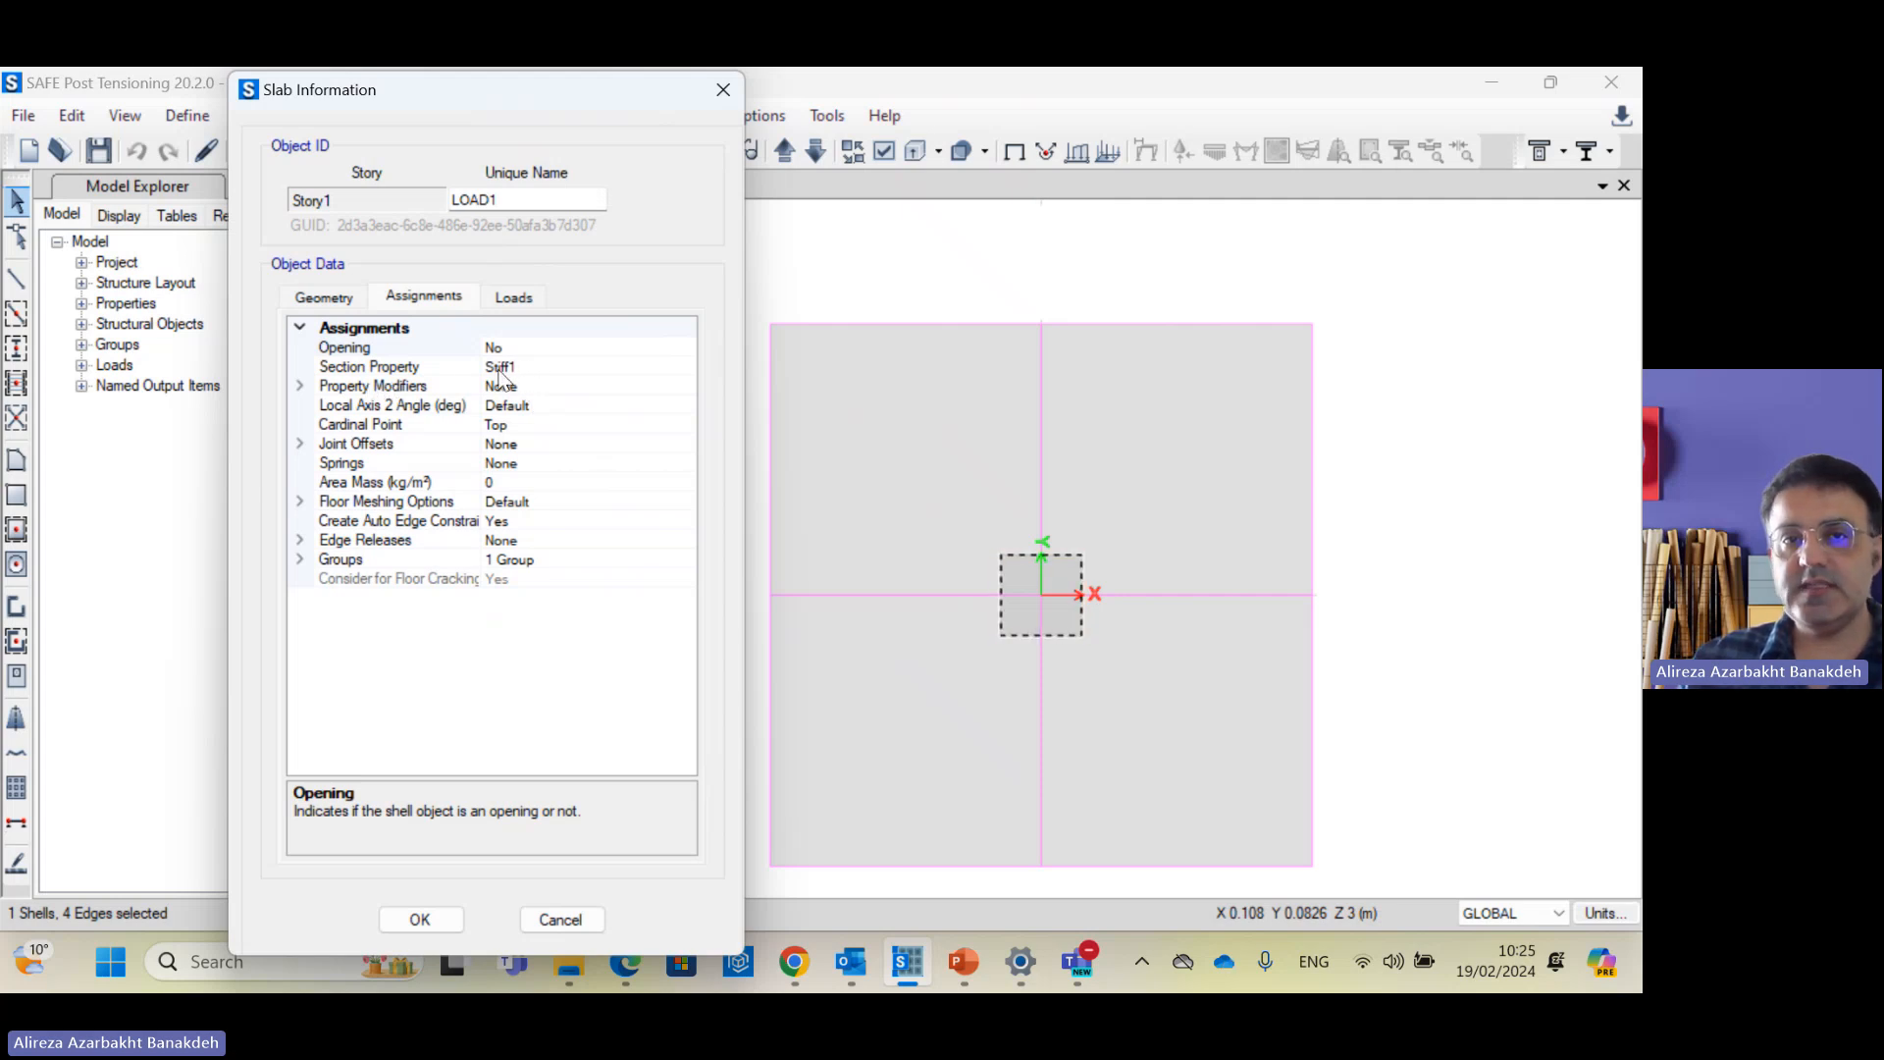
{"action": "left_click", "coordinate": [561, 916]}
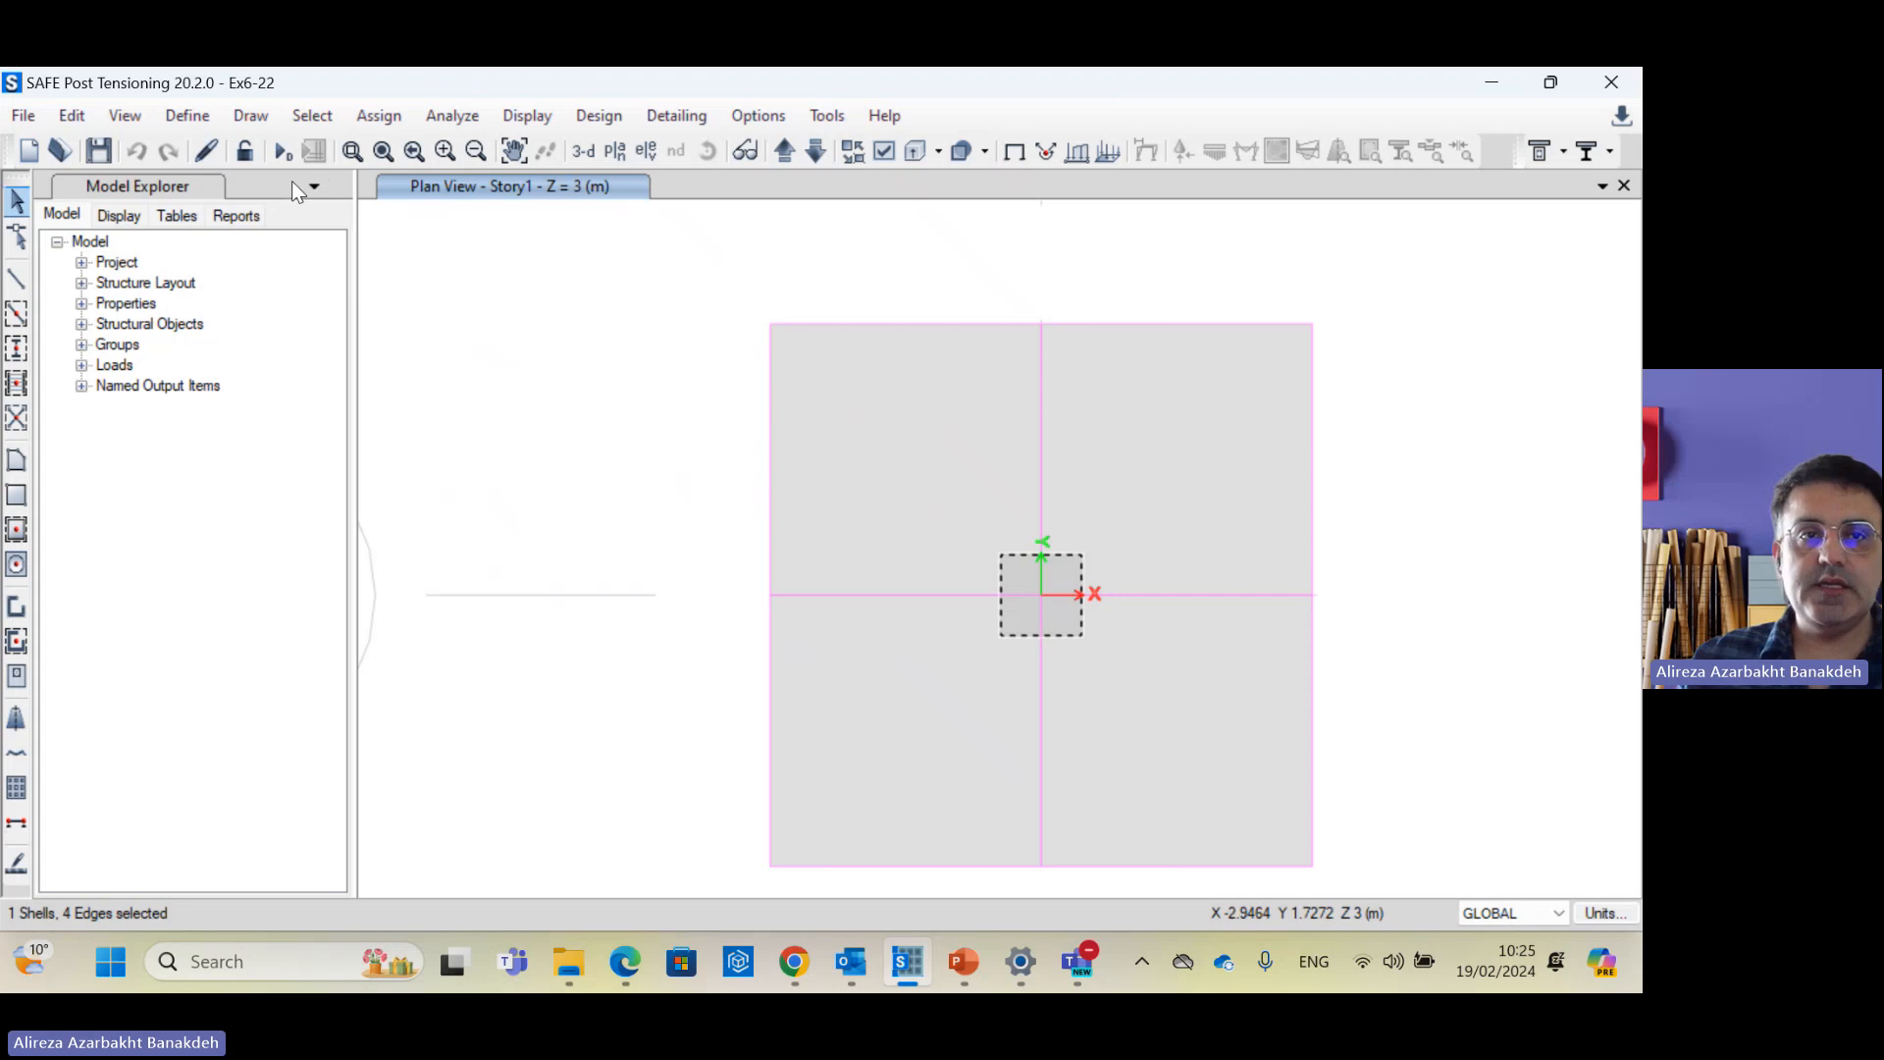
Step: Show Stiff1's slab data (Stiff type, C35/40, shell-thin, 500 mm thick), then switch to the lecture
{"action": "left_click", "coordinate": [186, 116]}
{"action": "mouse_move", "coordinate": [226, 191]}
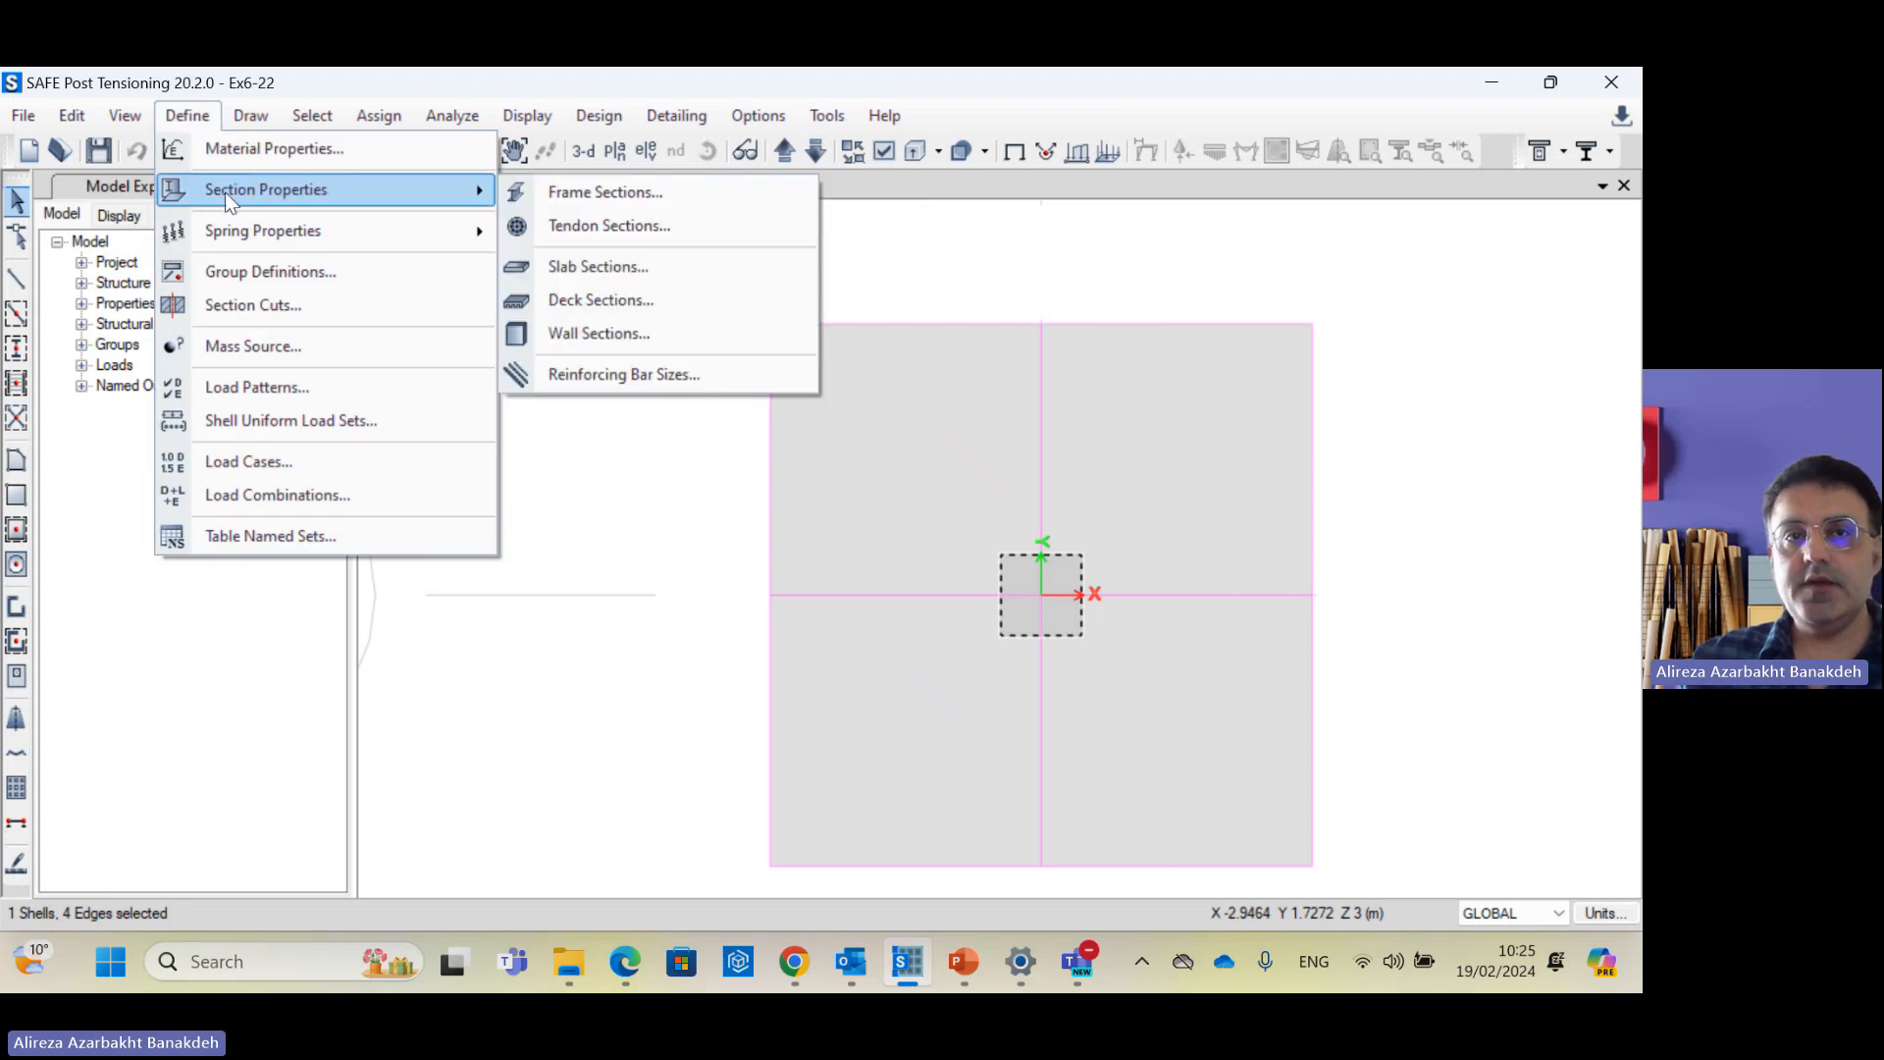
{"action": "left_click", "coordinate": [685, 266]}
{"action": "left_click", "coordinate": [616, 462]}
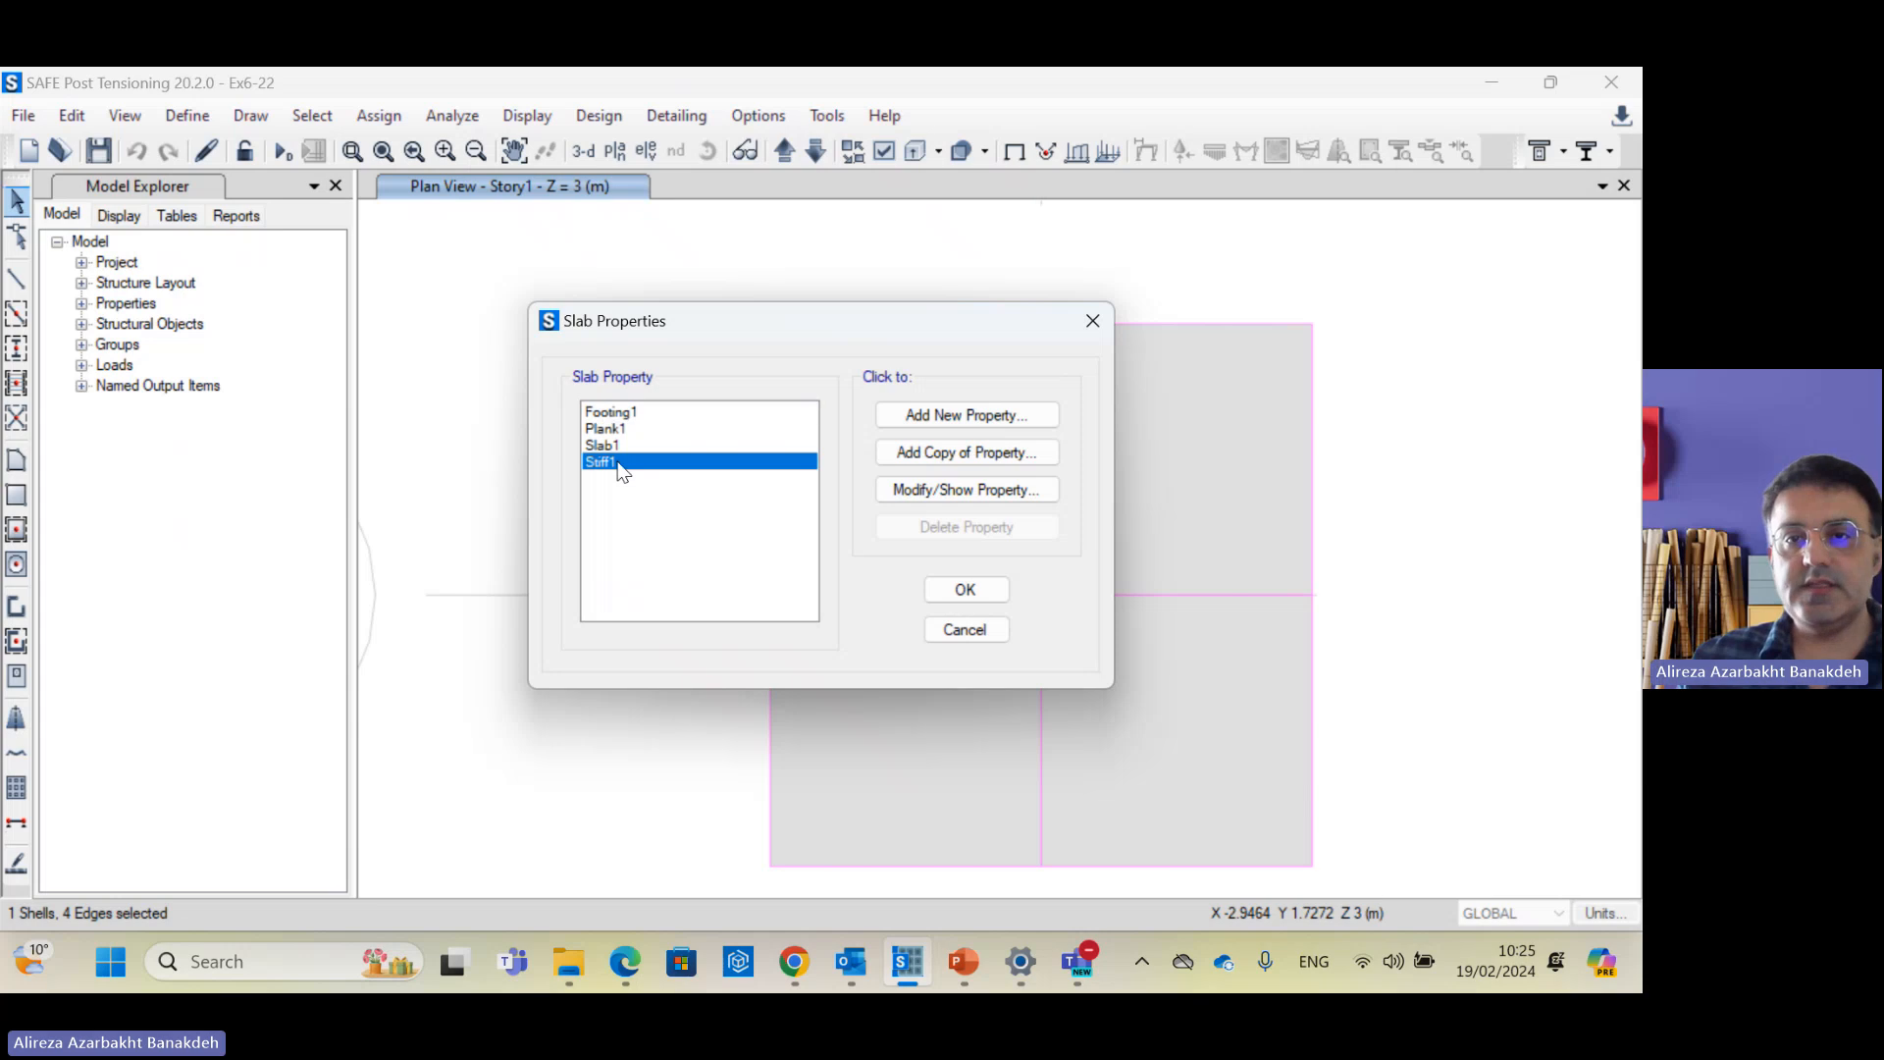
{"action": "left_click", "coordinate": [974, 495]}
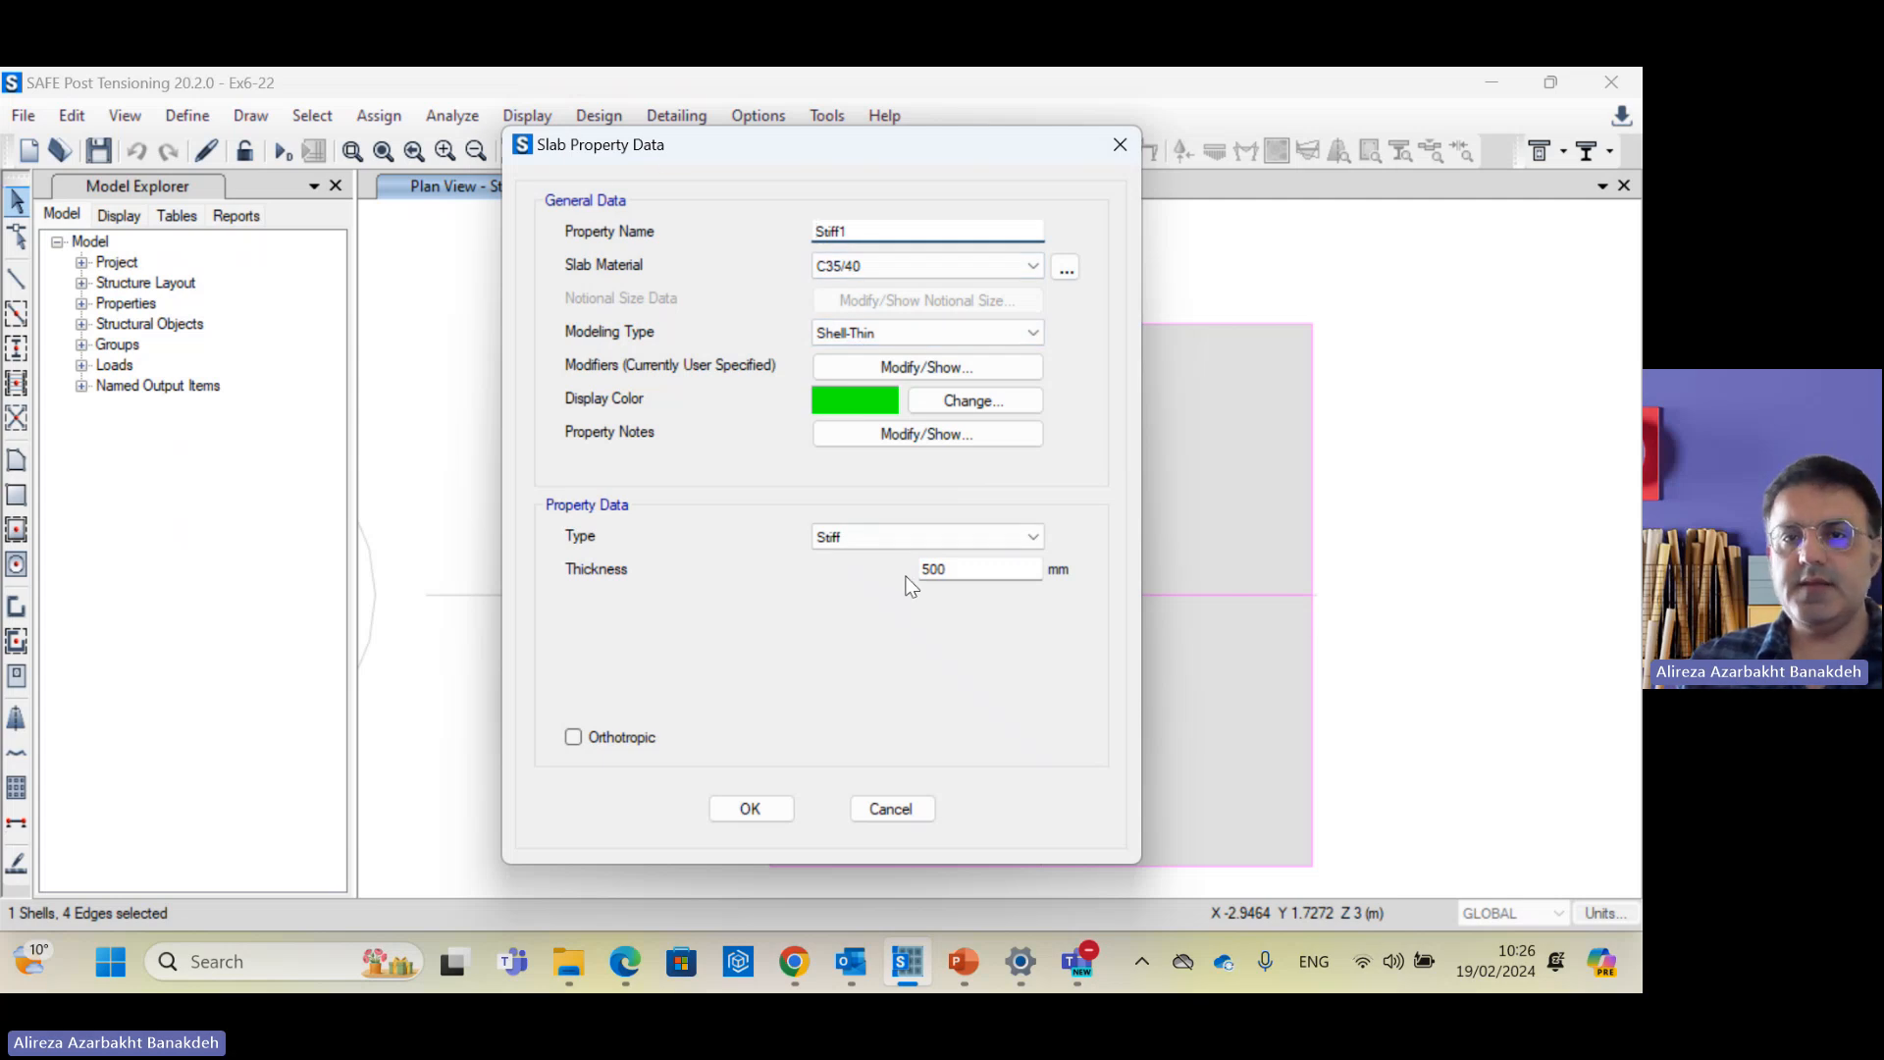
{"action": "left_click_drag", "start_coordinate": [966, 567], "coordinate": [906, 568]}
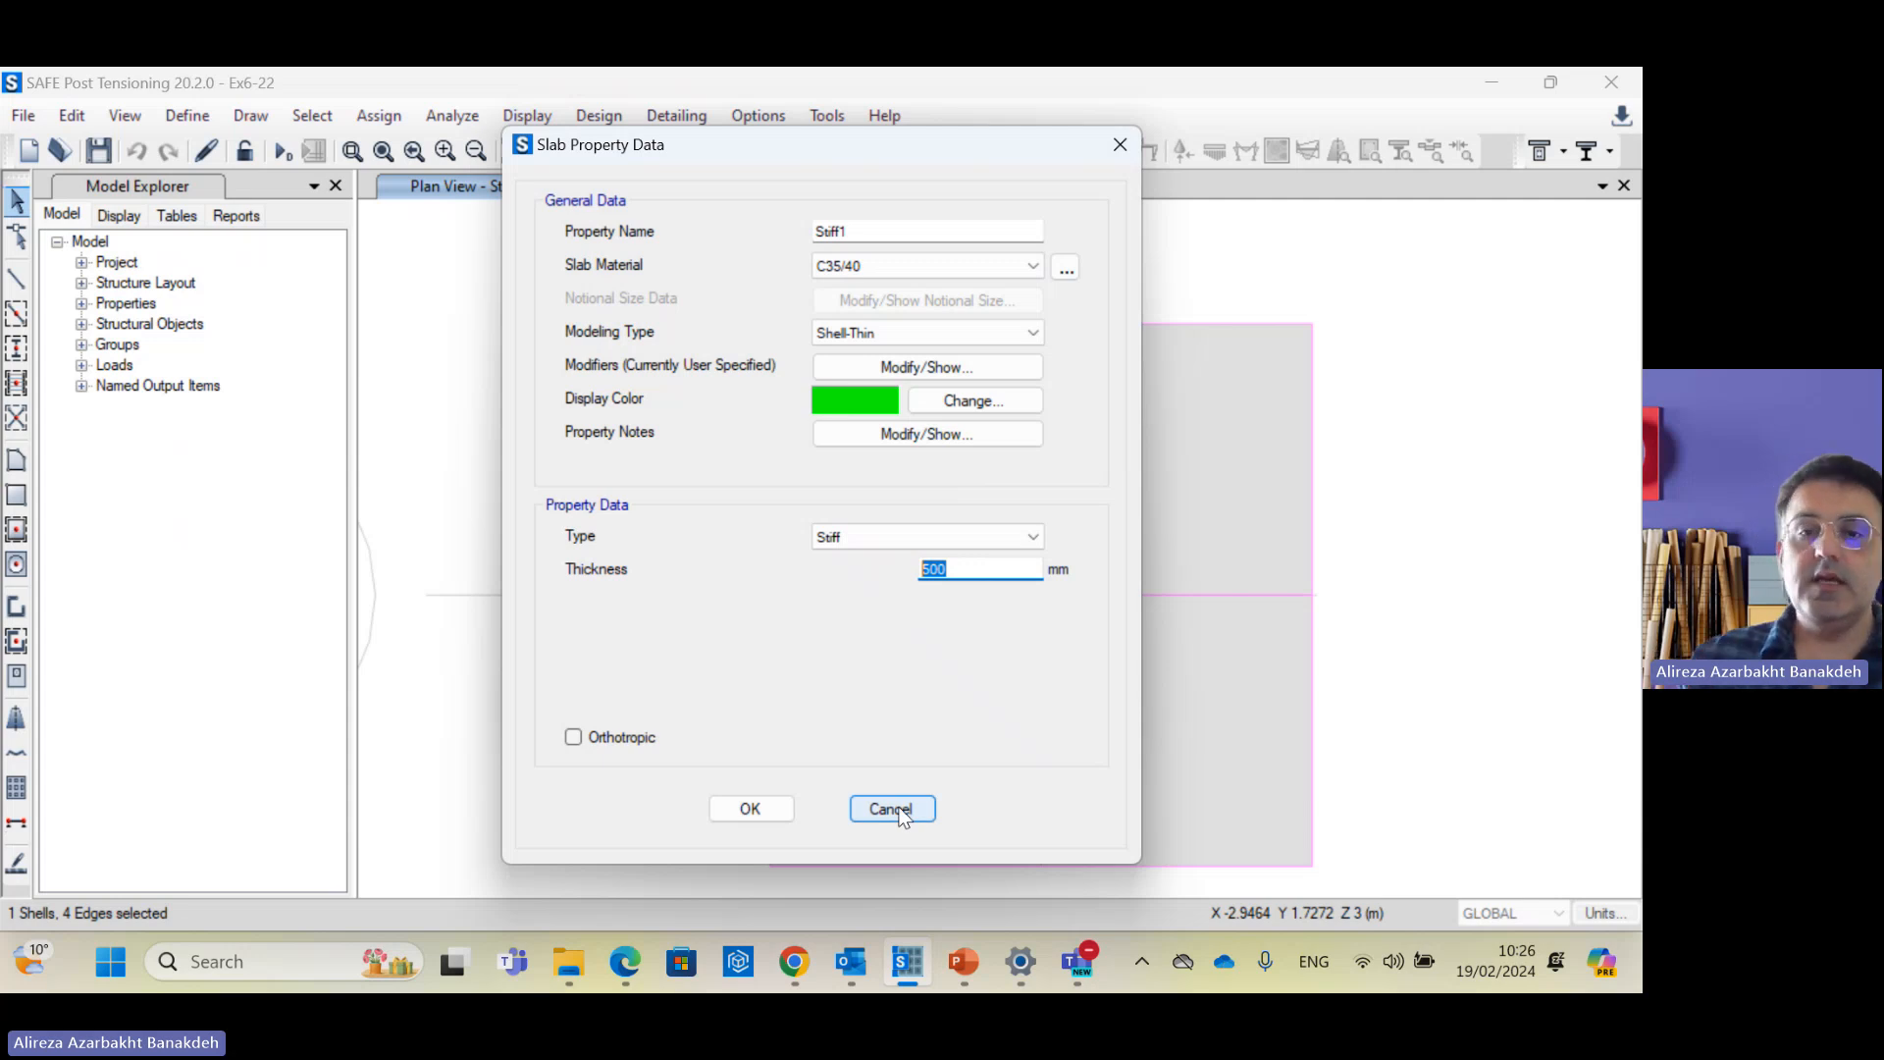
{"action": "left_click", "coordinate": [963, 964]}
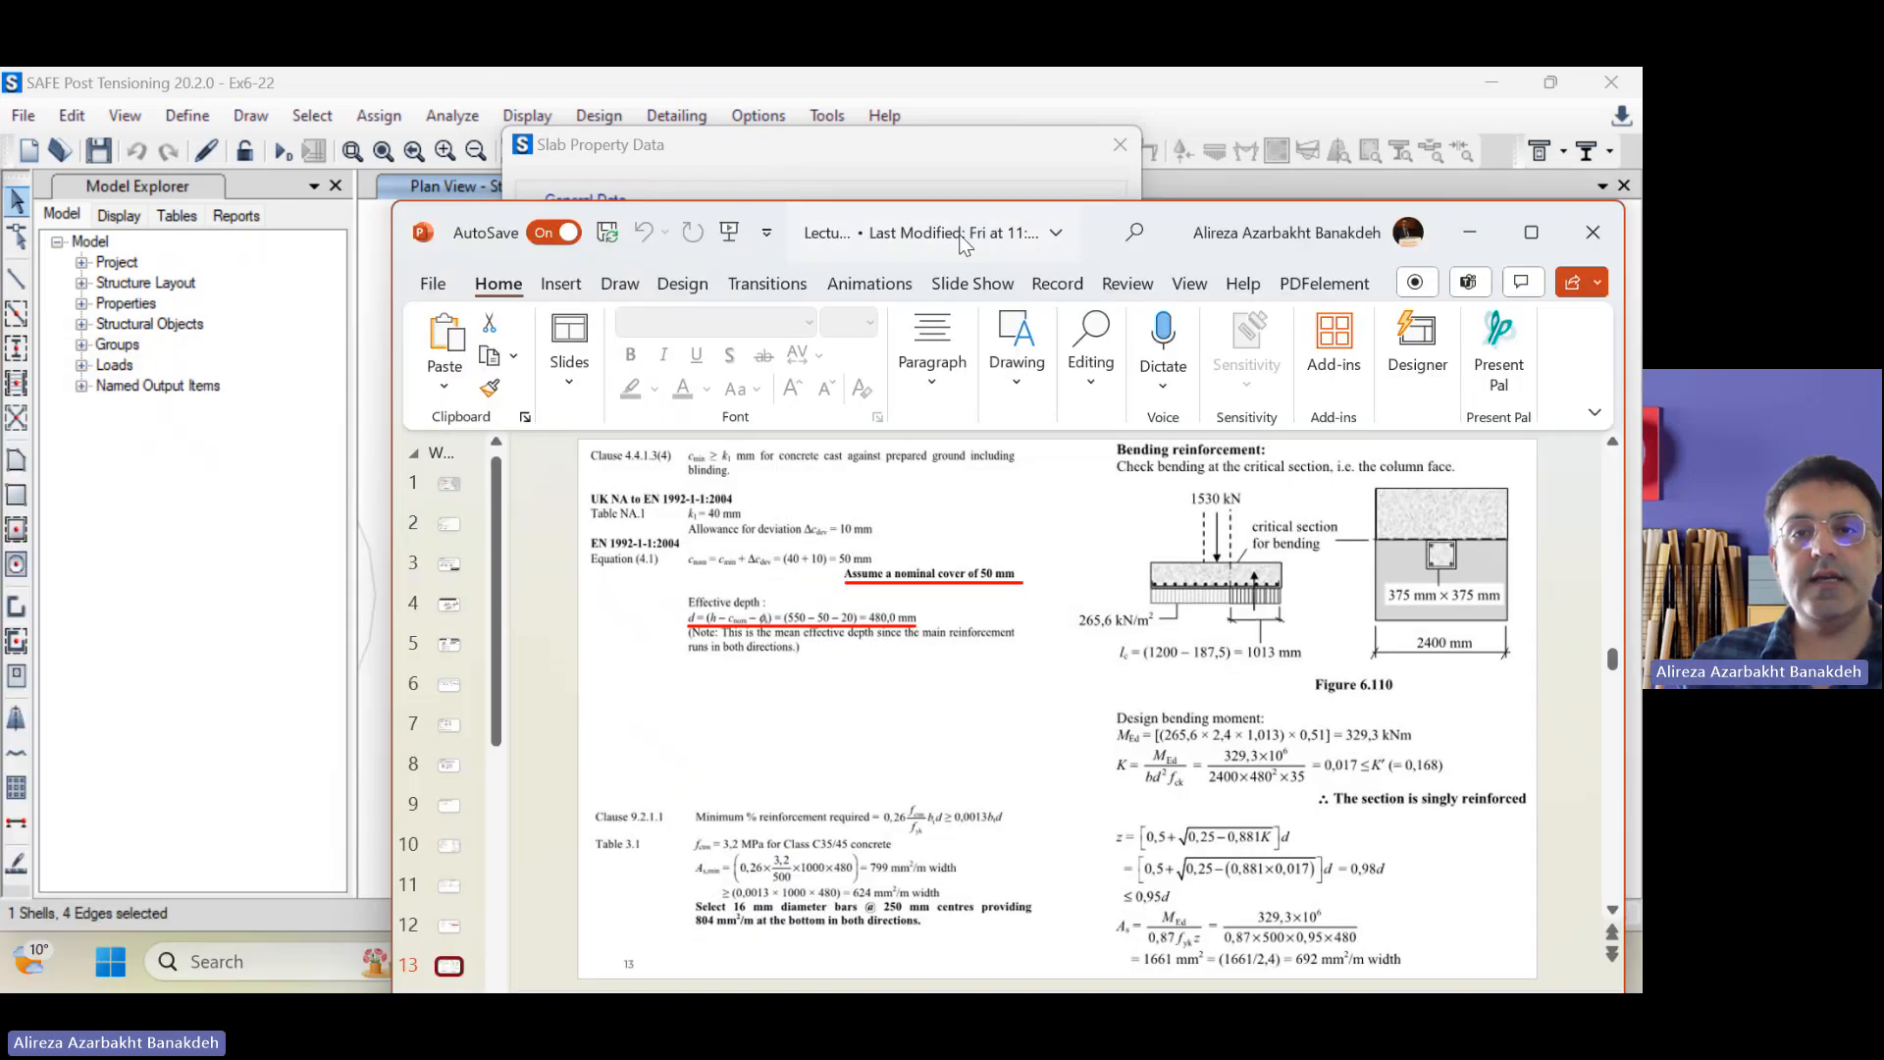
{"action": "double_click", "coordinate": [964, 242]}
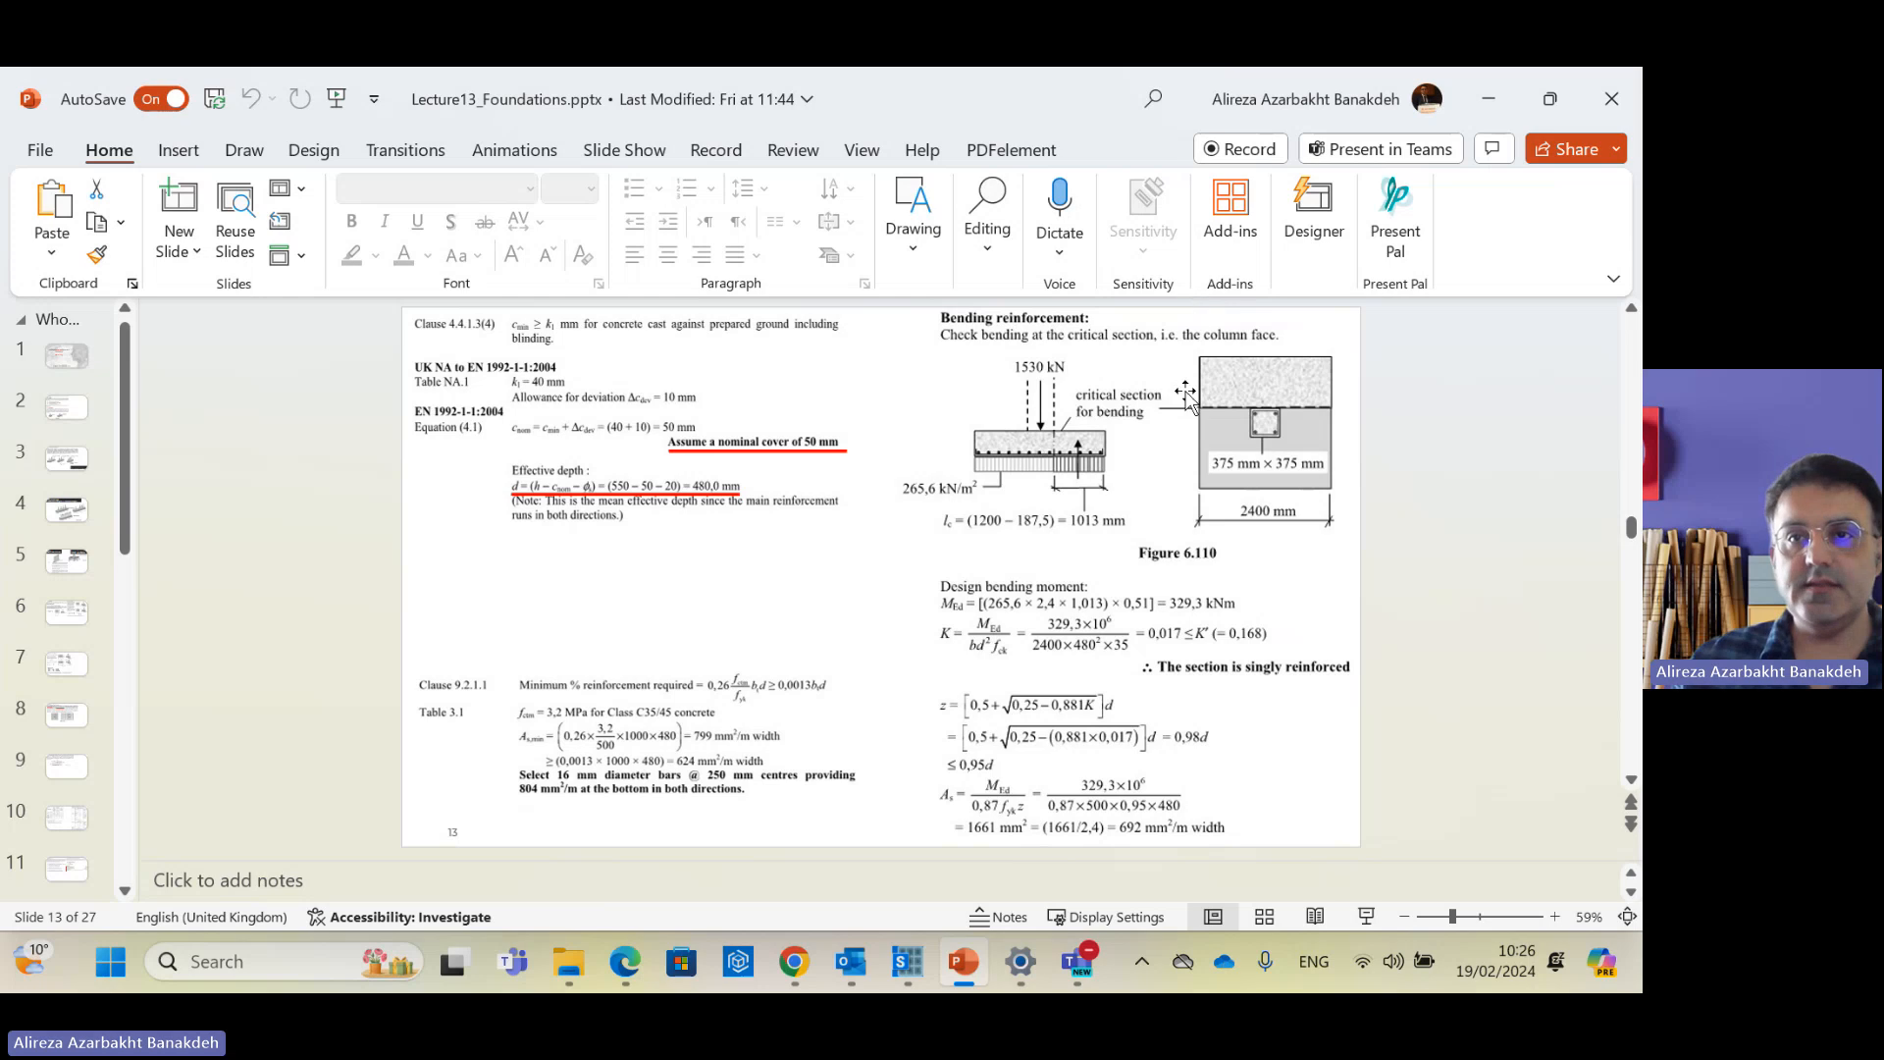
{"action": "left_click_drag", "start_coordinate": [1127, 104], "coordinate": [0, 110]}
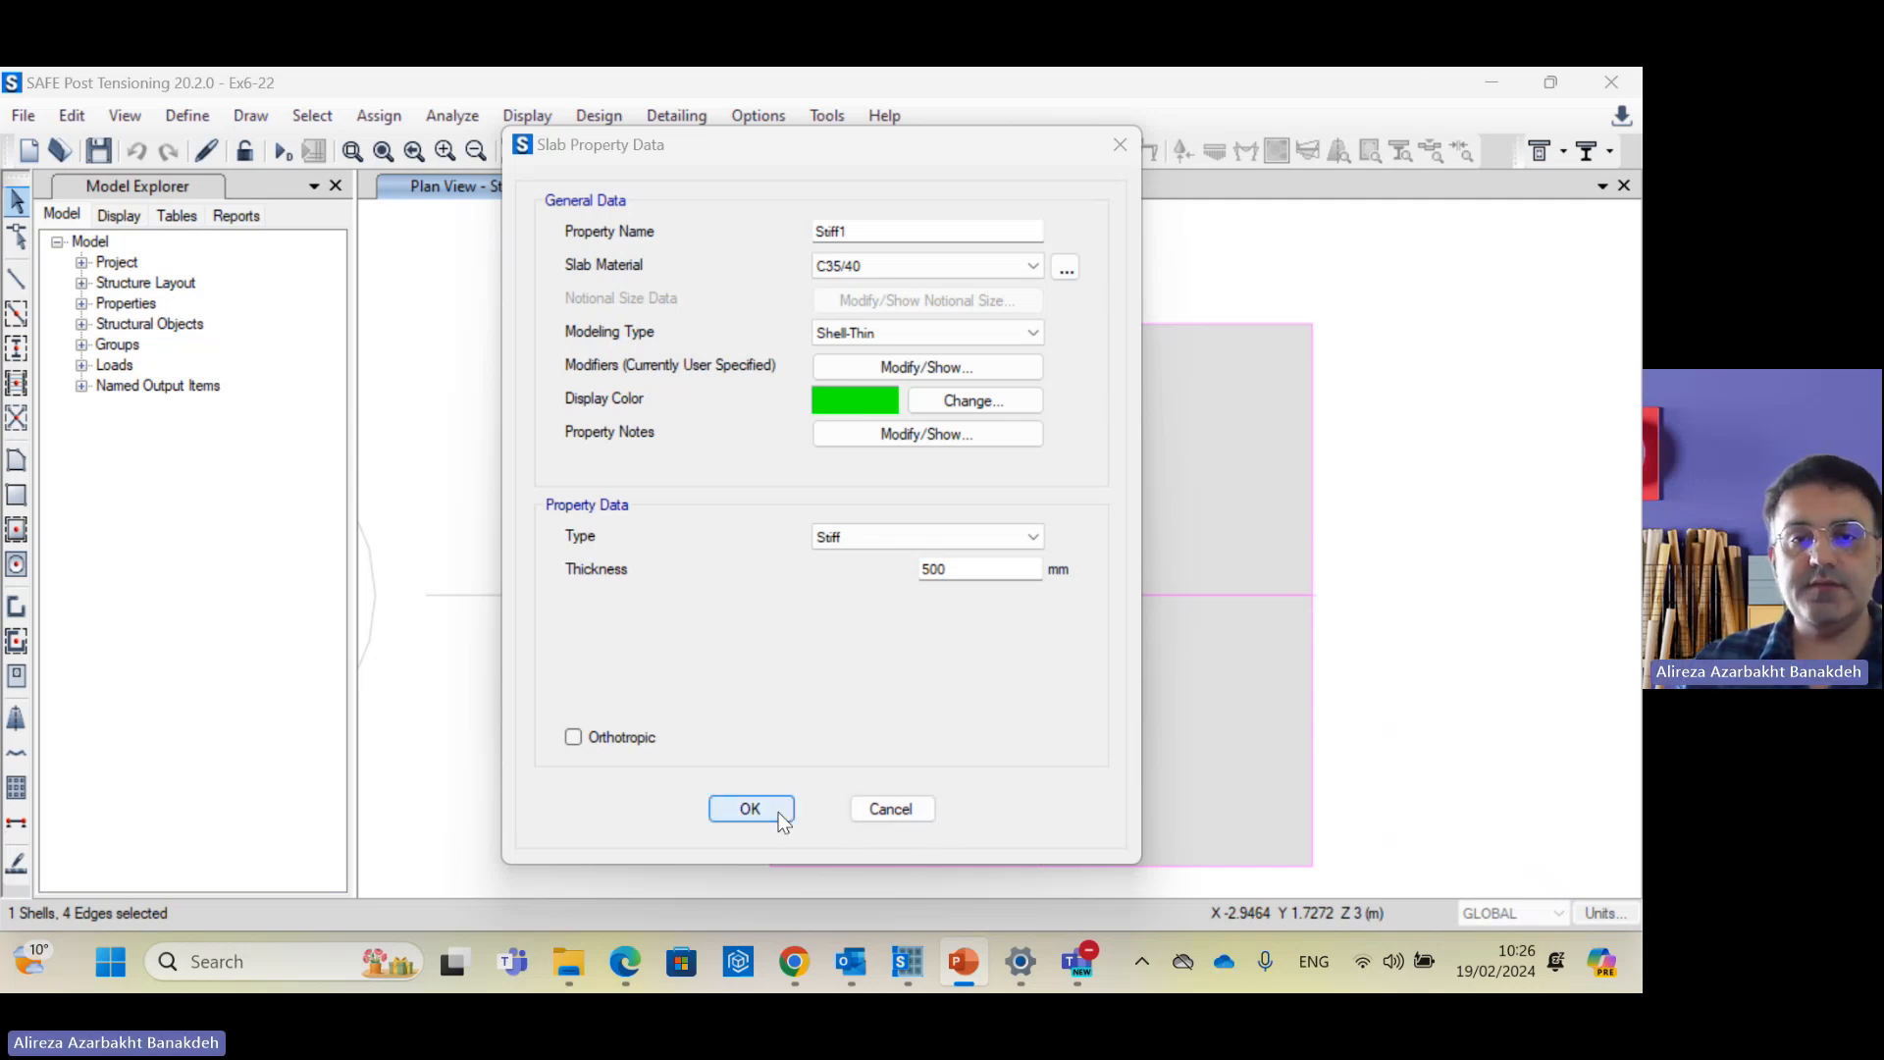
Step: Accept the Stiff1 property and inspect the column shell, footing slab and edge strip on the plan
{"action": "left_click", "coordinate": [752, 808]}
{"action": "left_click", "coordinate": [971, 590]}
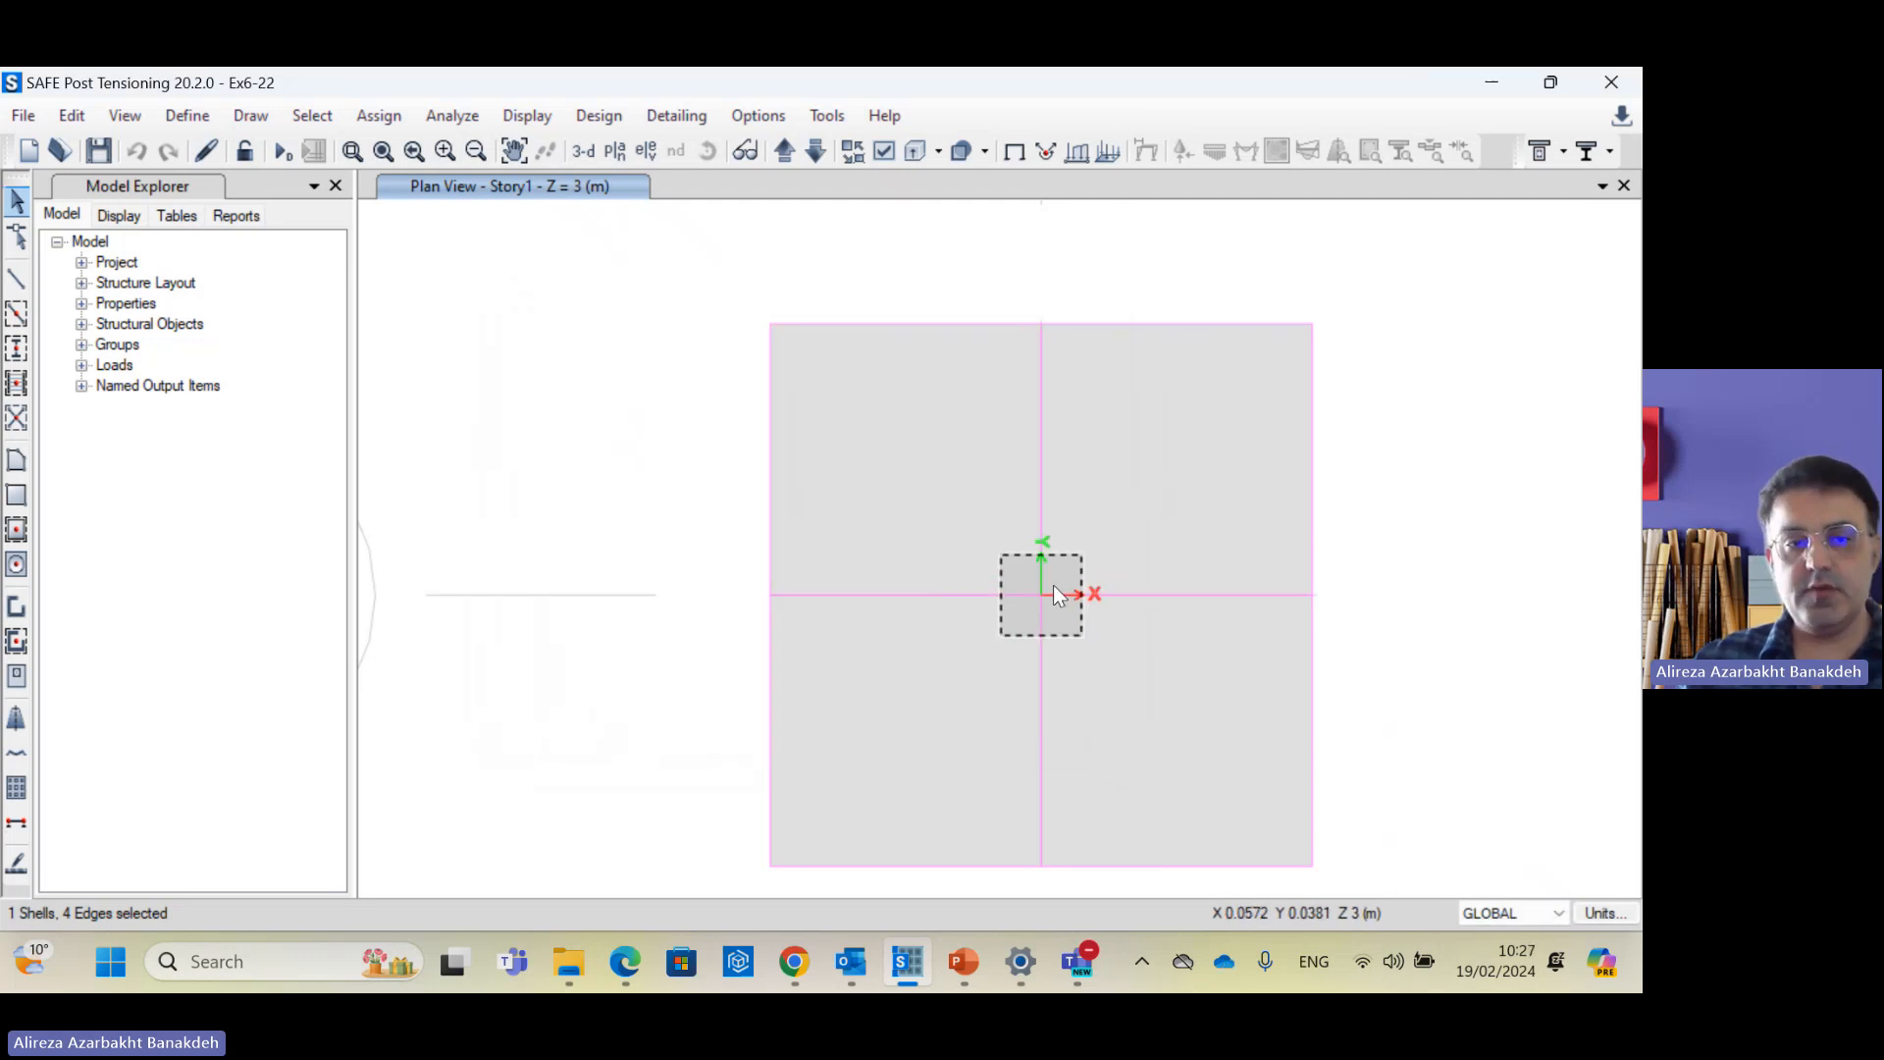
{"action": "left_click", "coordinate": [1056, 585]}
{"action": "left_click", "coordinate": [1152, 455]}
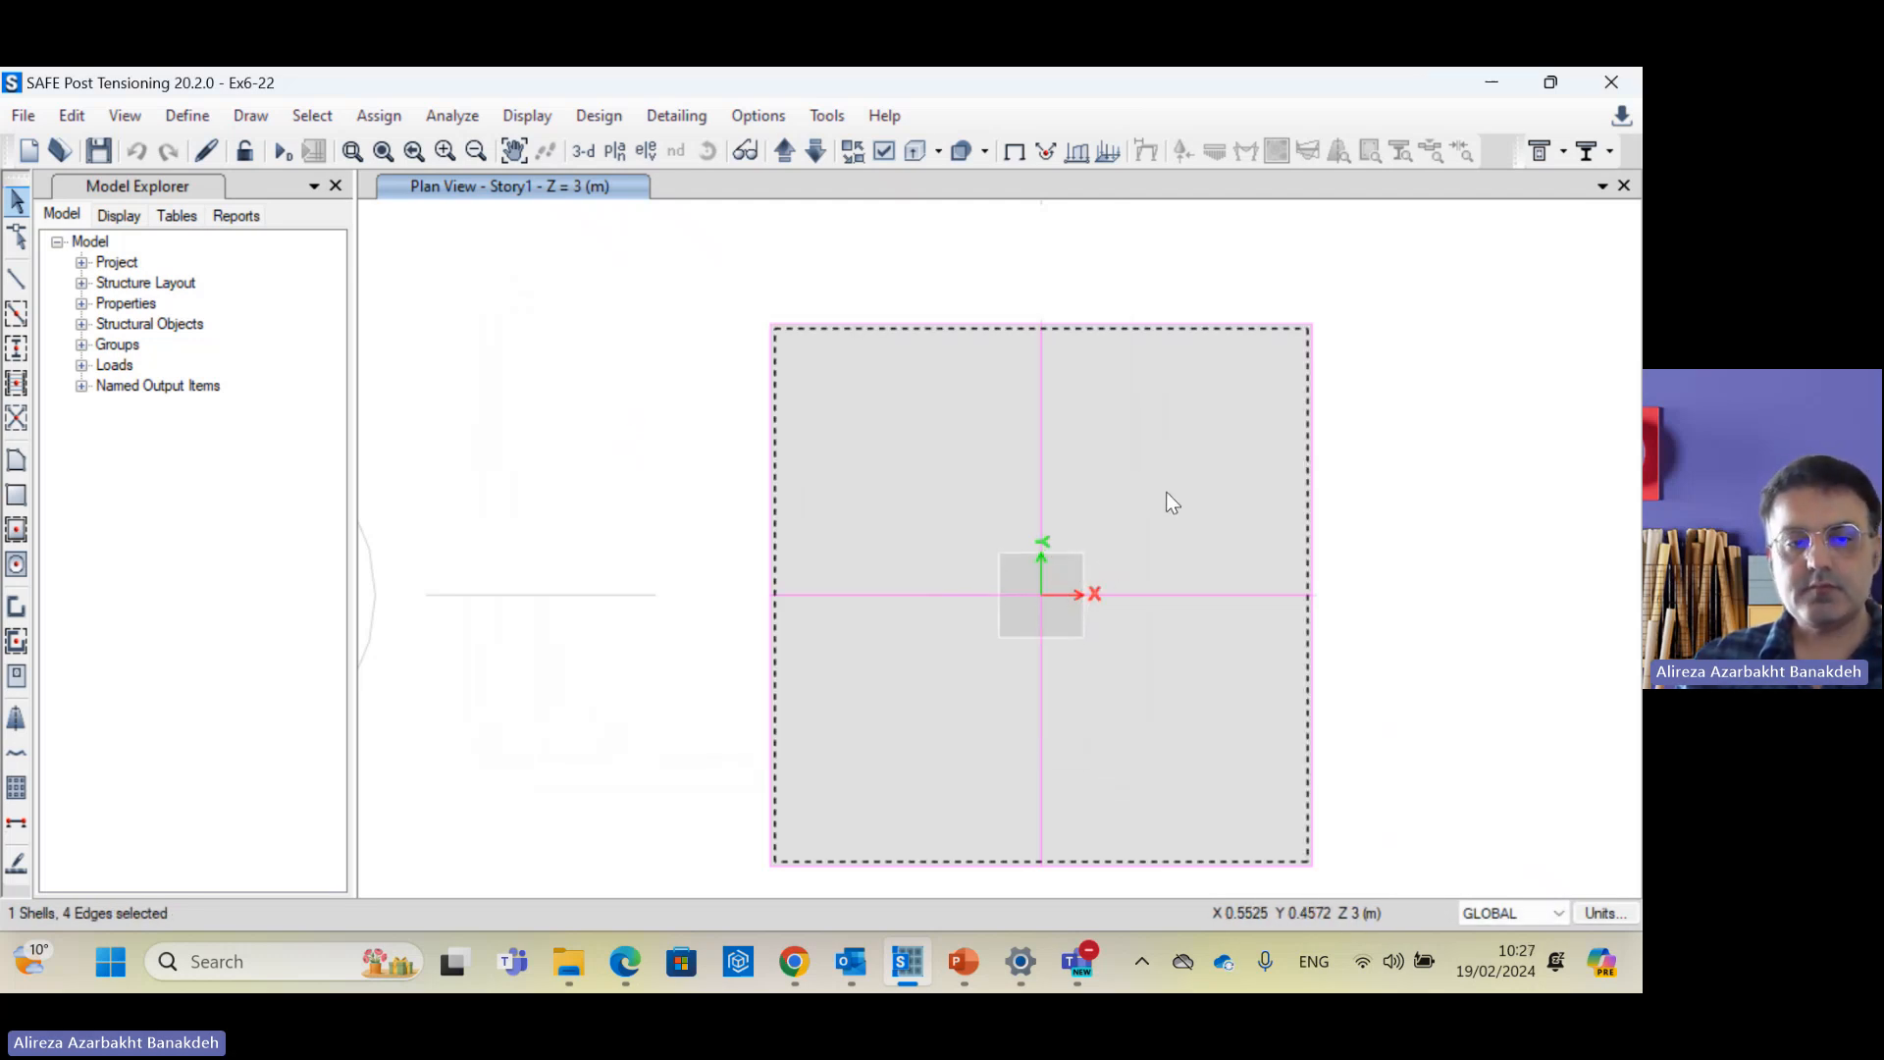
{"action": "left_click", "coordinate": [1224, 474]}
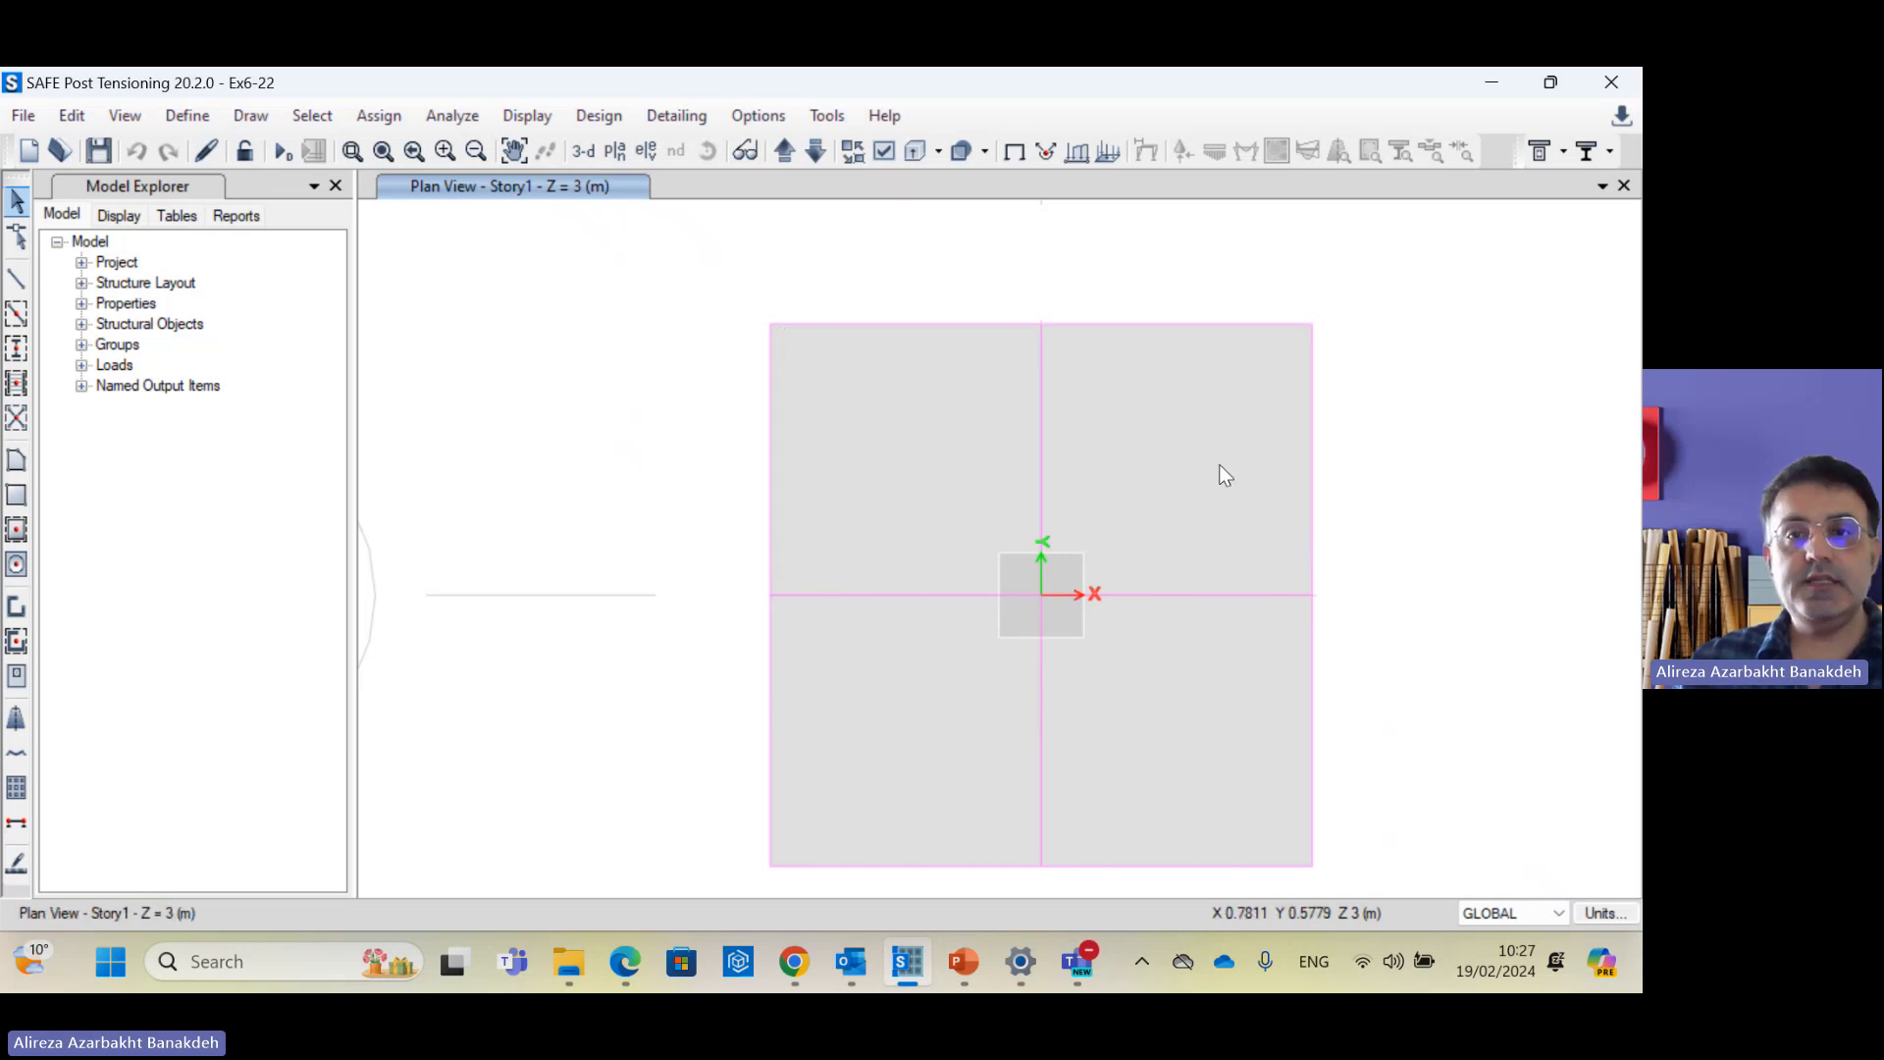
{"action": "left_click", "coordinate": [1087, 323]}
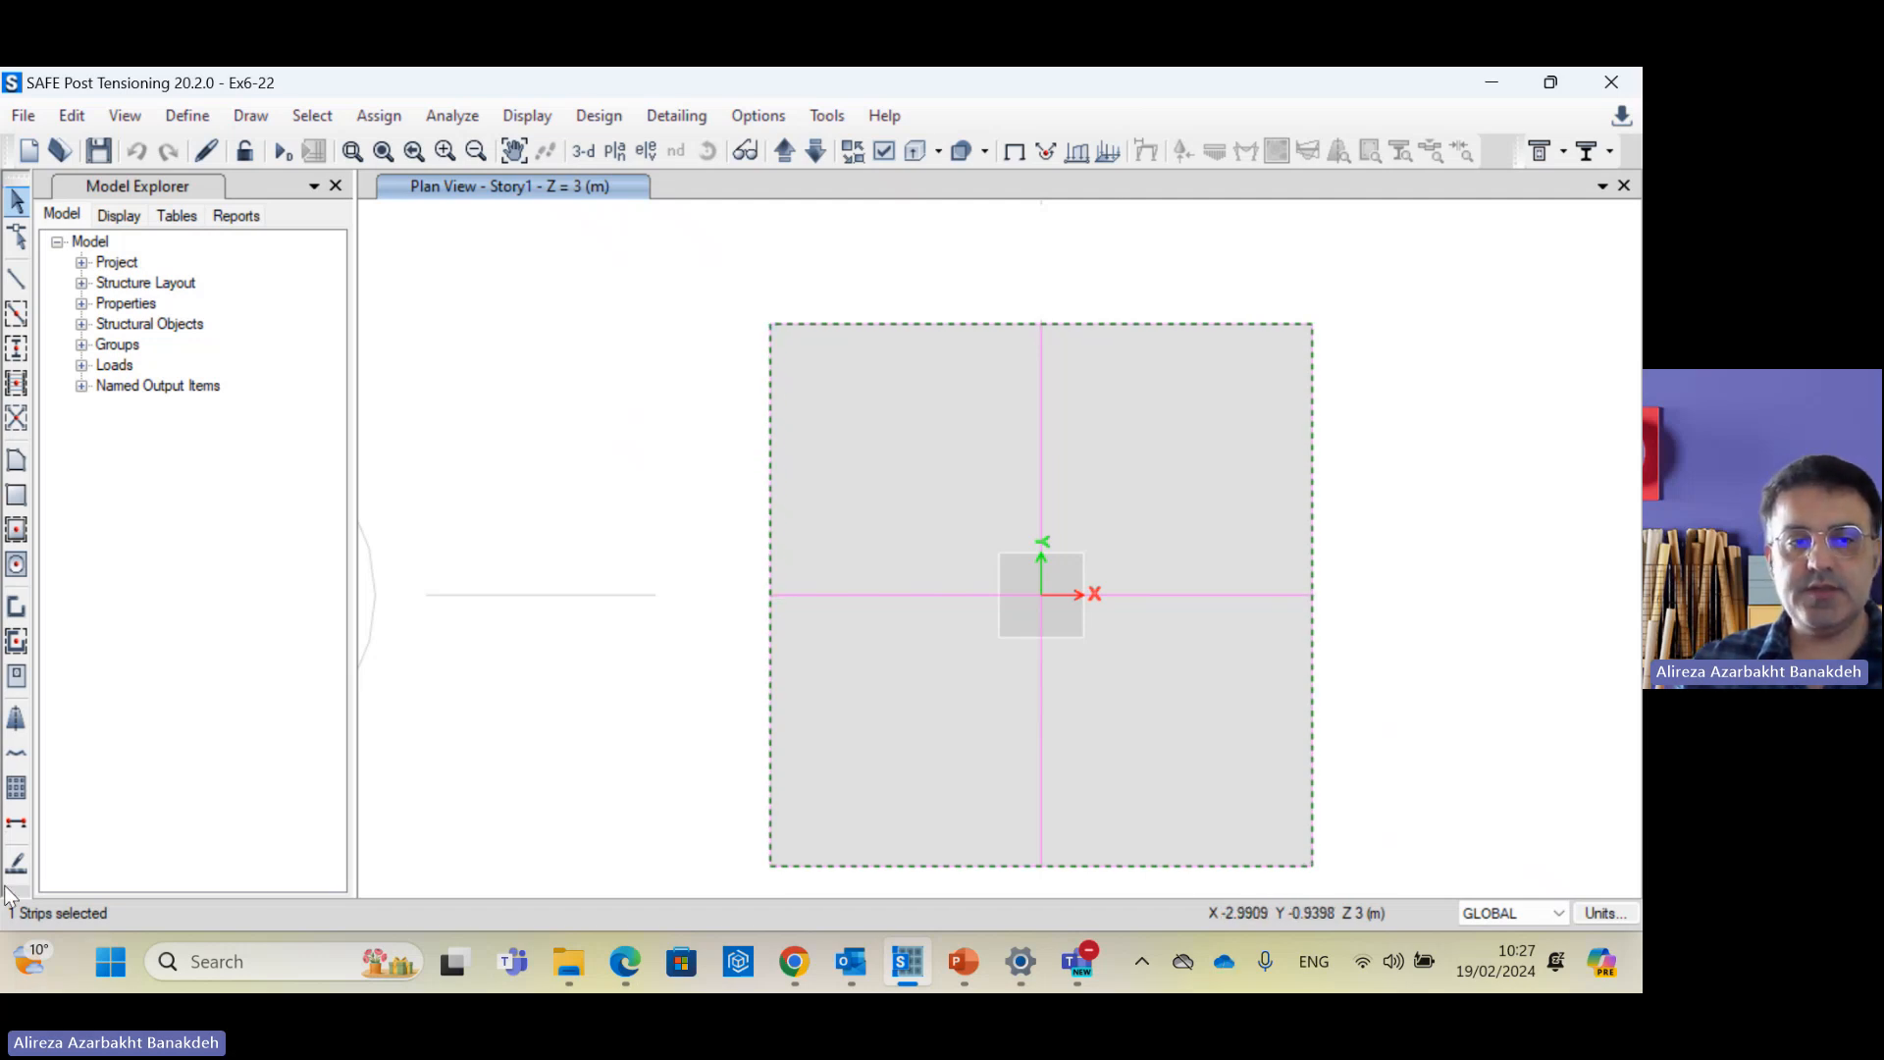
{"action": "left_click", "coordinate": [975, 325]}
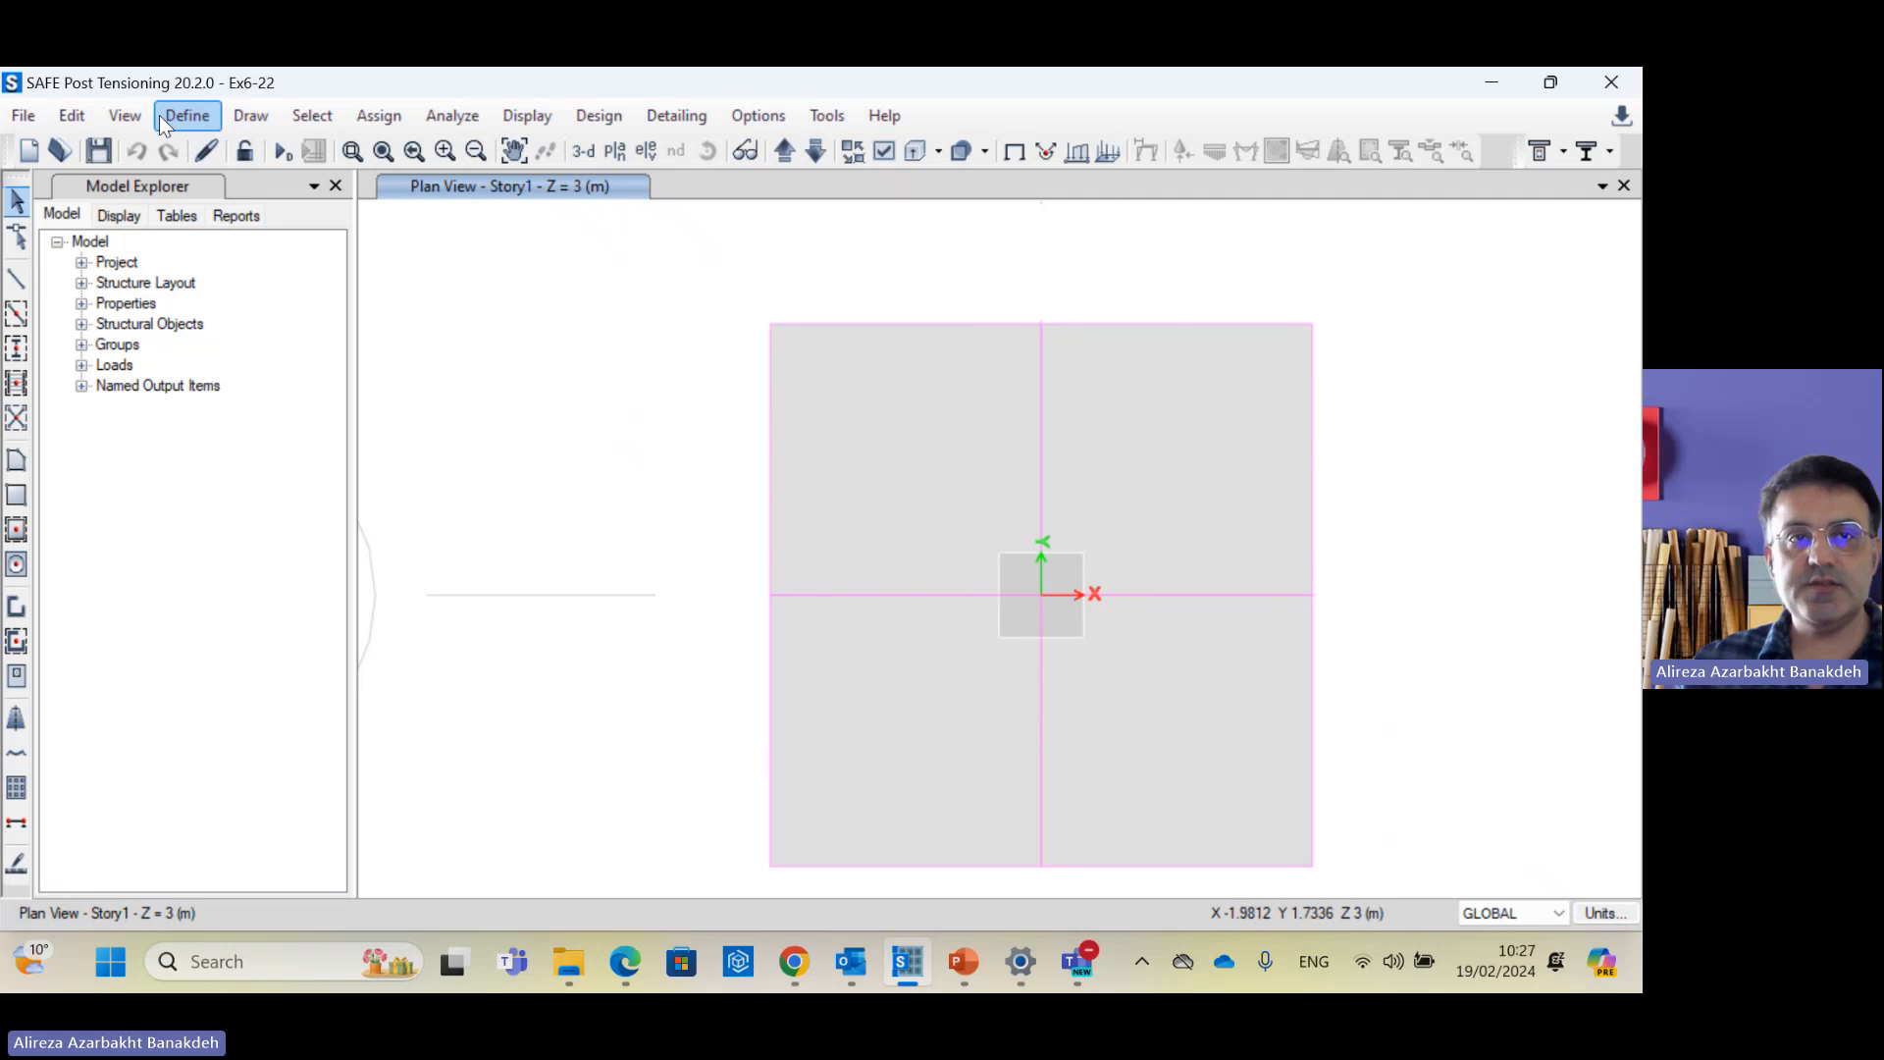
Step: Enter and exit design-strip drawing mode, then check the strip along the footing boundary
{"action": "left_click", "coordinate": [253, 117]}
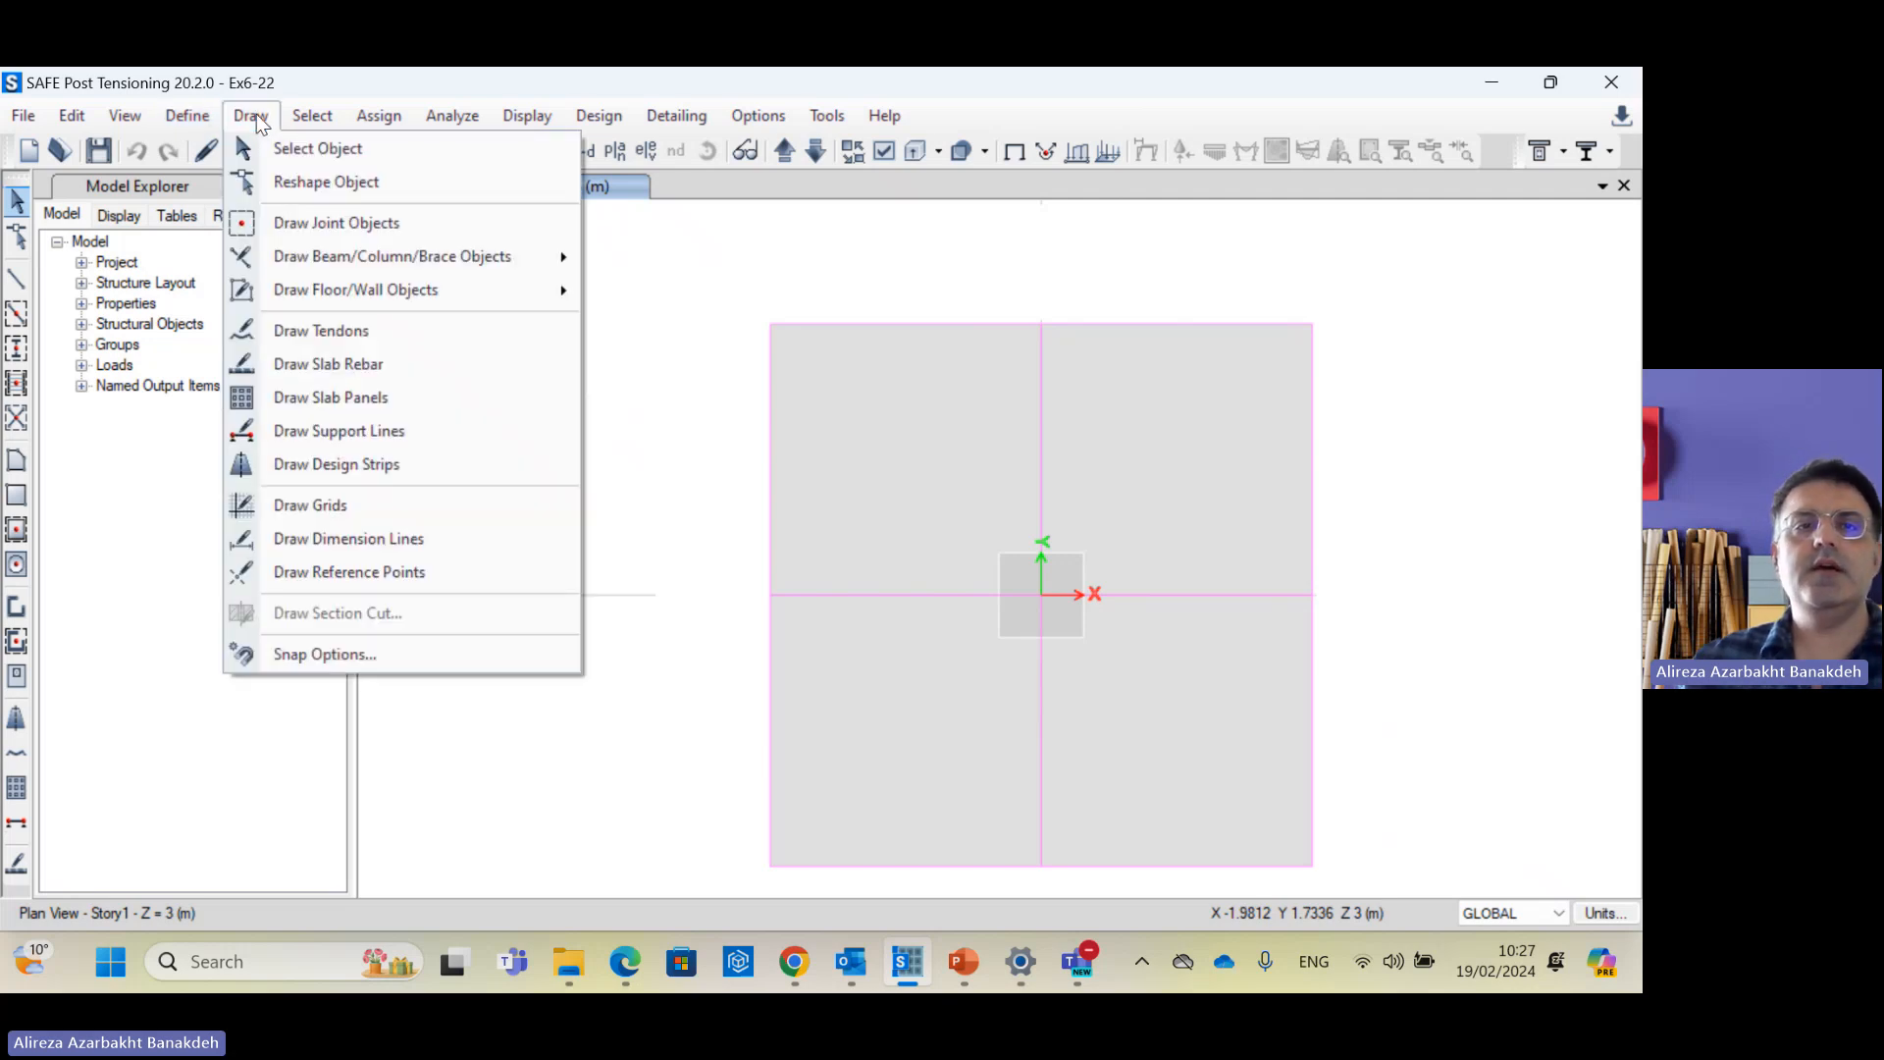
{"action": "left_click", "coordinate": [410, 468]}
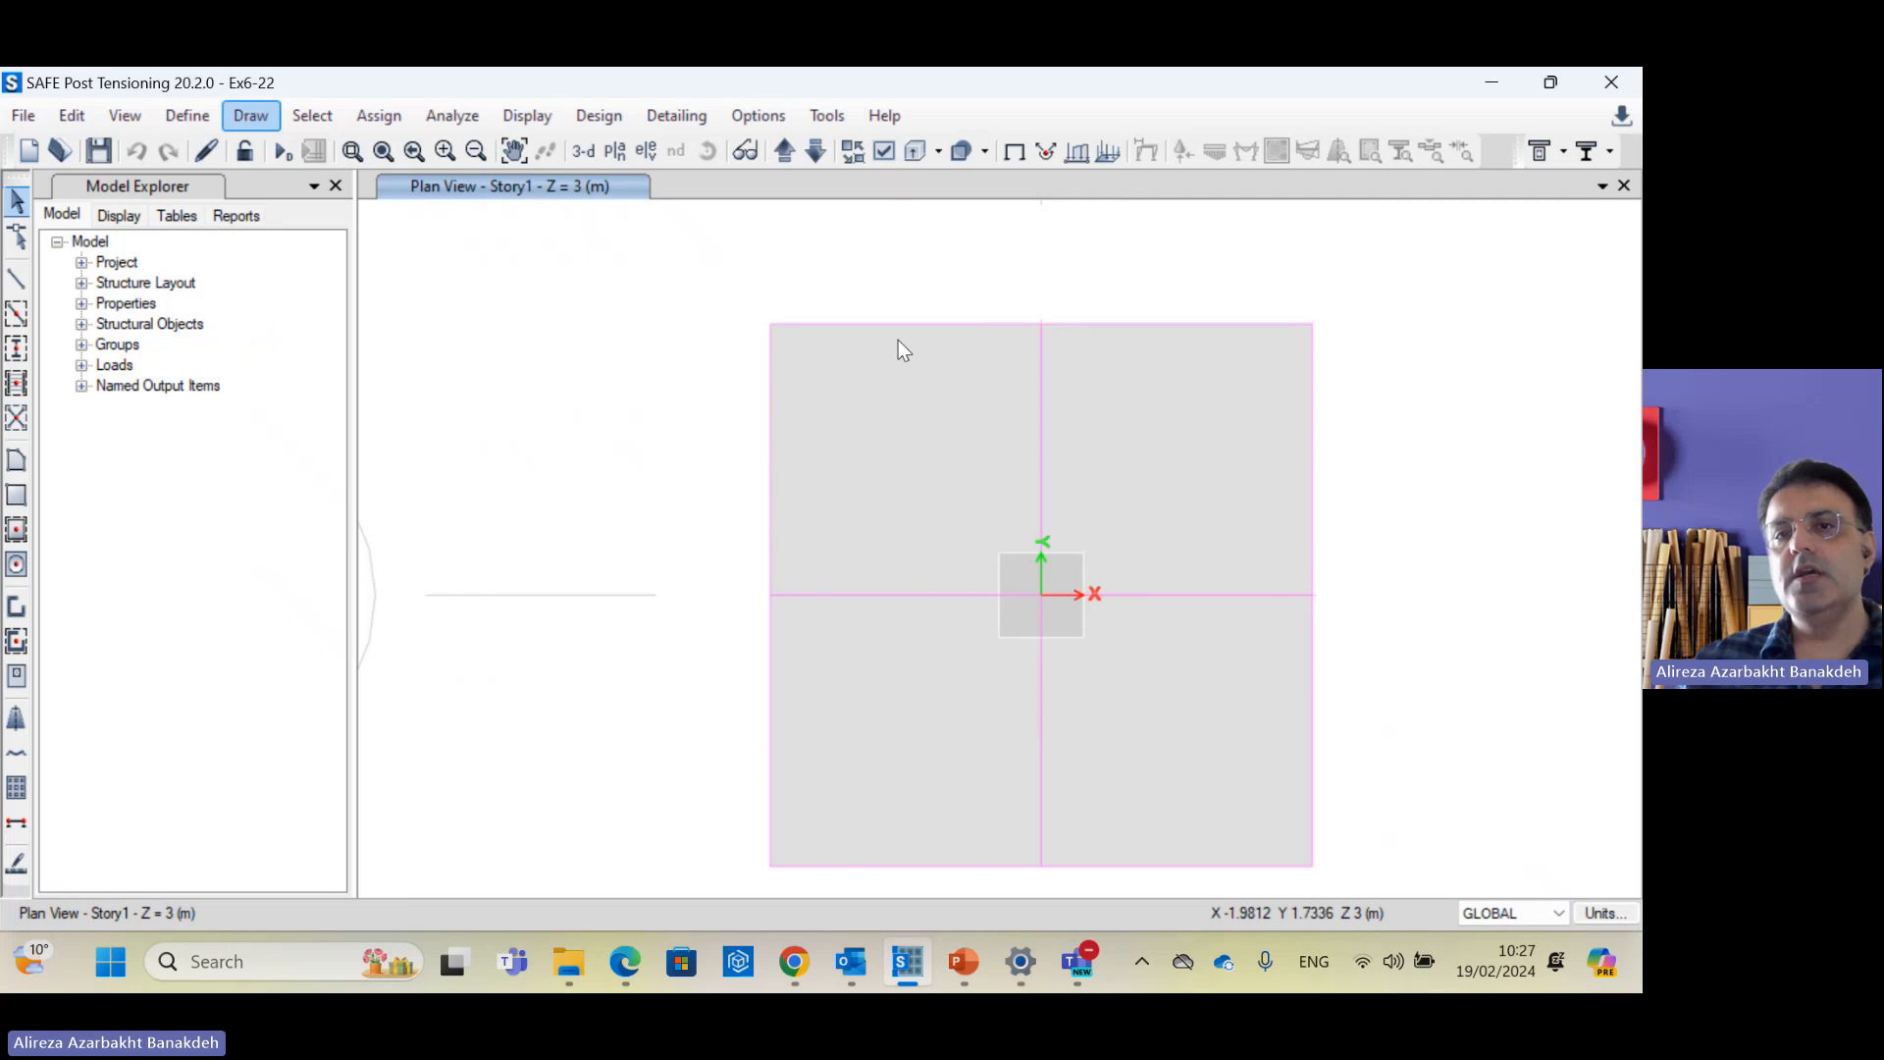
{"action": "key", "text": "Escape"}
{"action": "left_click", "coordinate": [940, 325]}
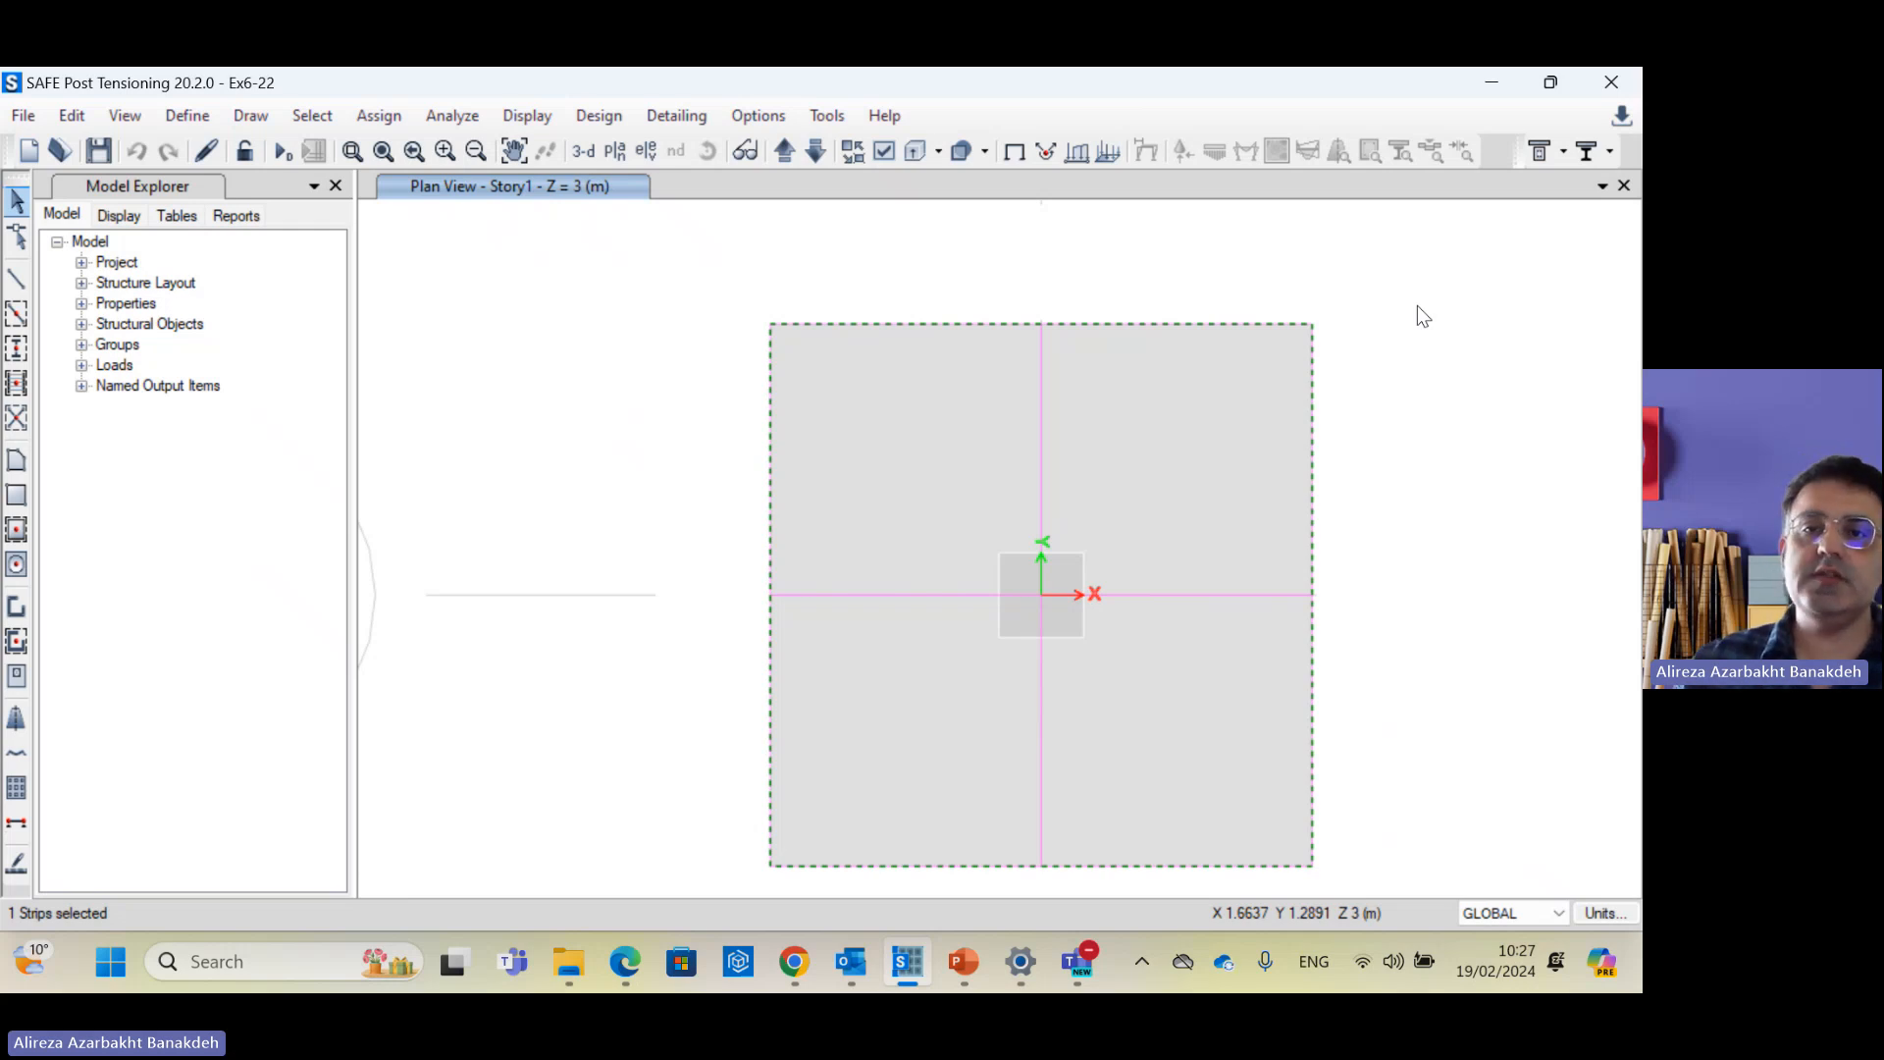
{"action": "left_click", "coordinate": [1414, 326]}
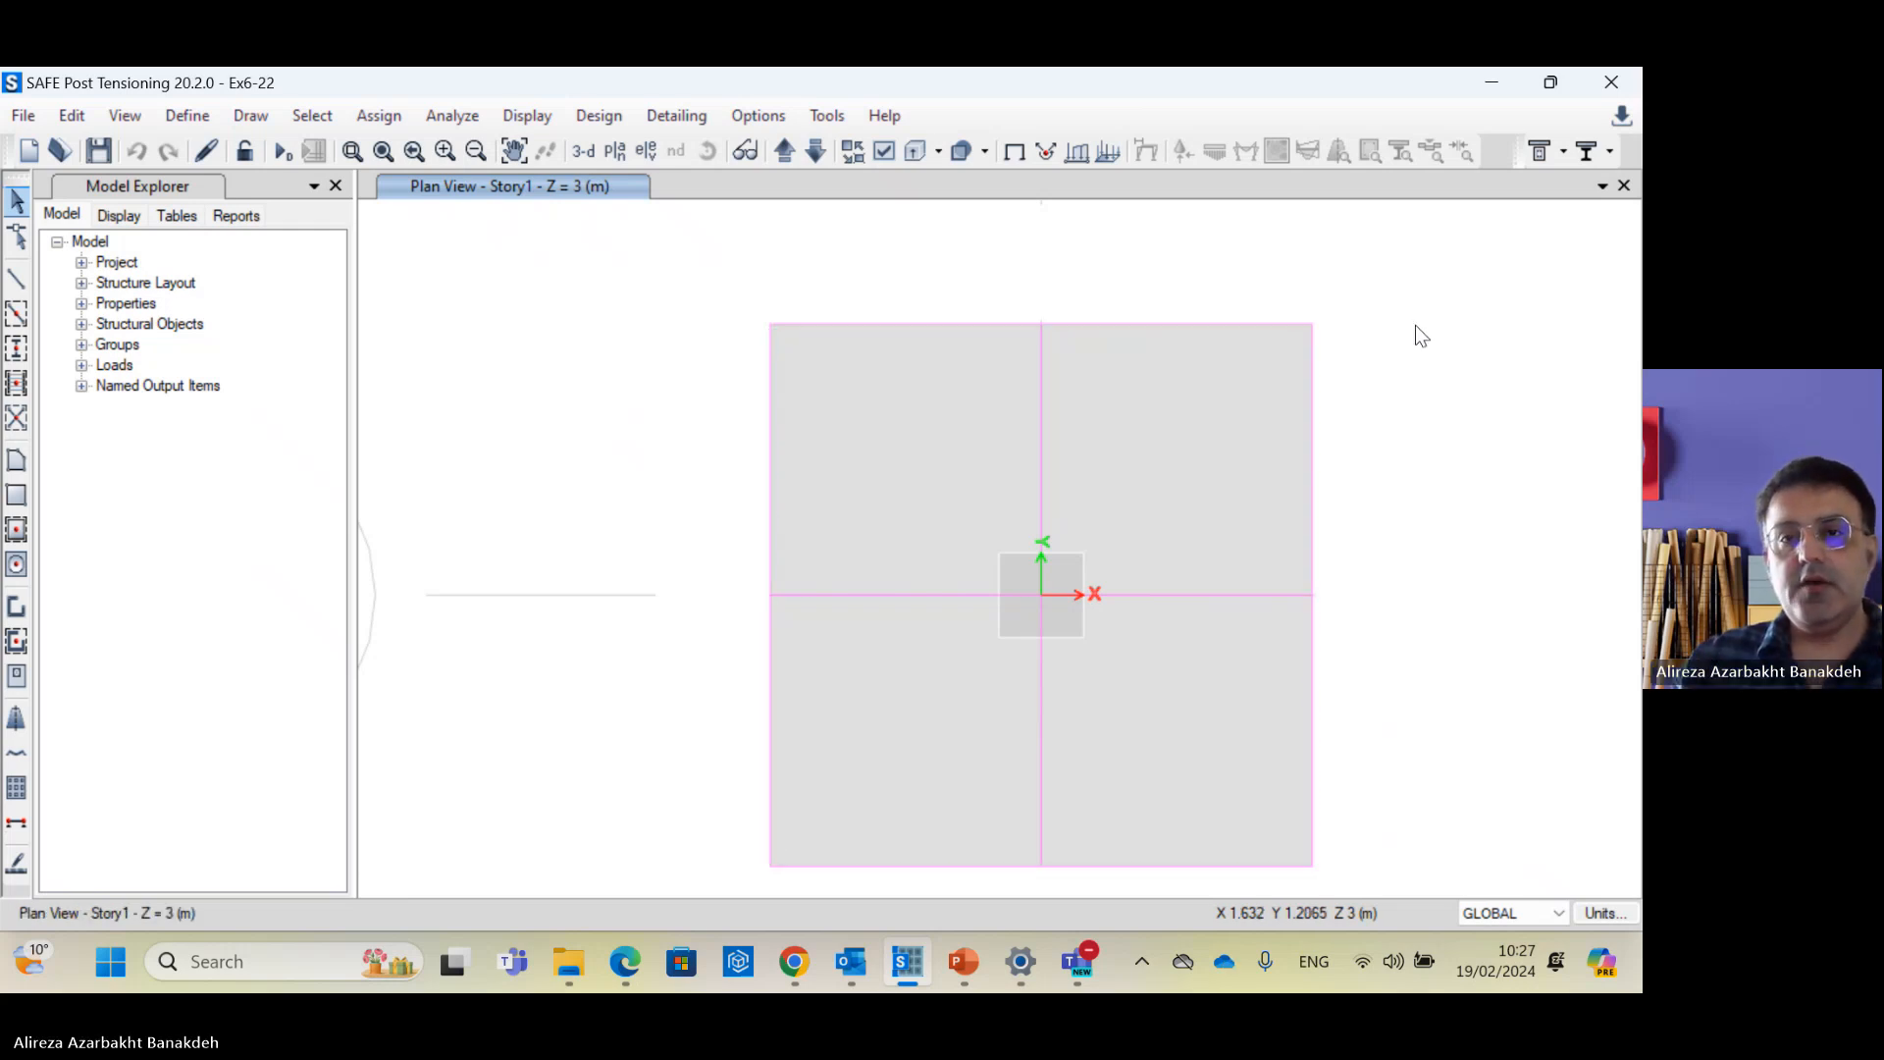
Step: Select the two design strips crossing at the column and the centre joint at grid A 1
{"action": "left_click", "coordinate": [1047, 414]}
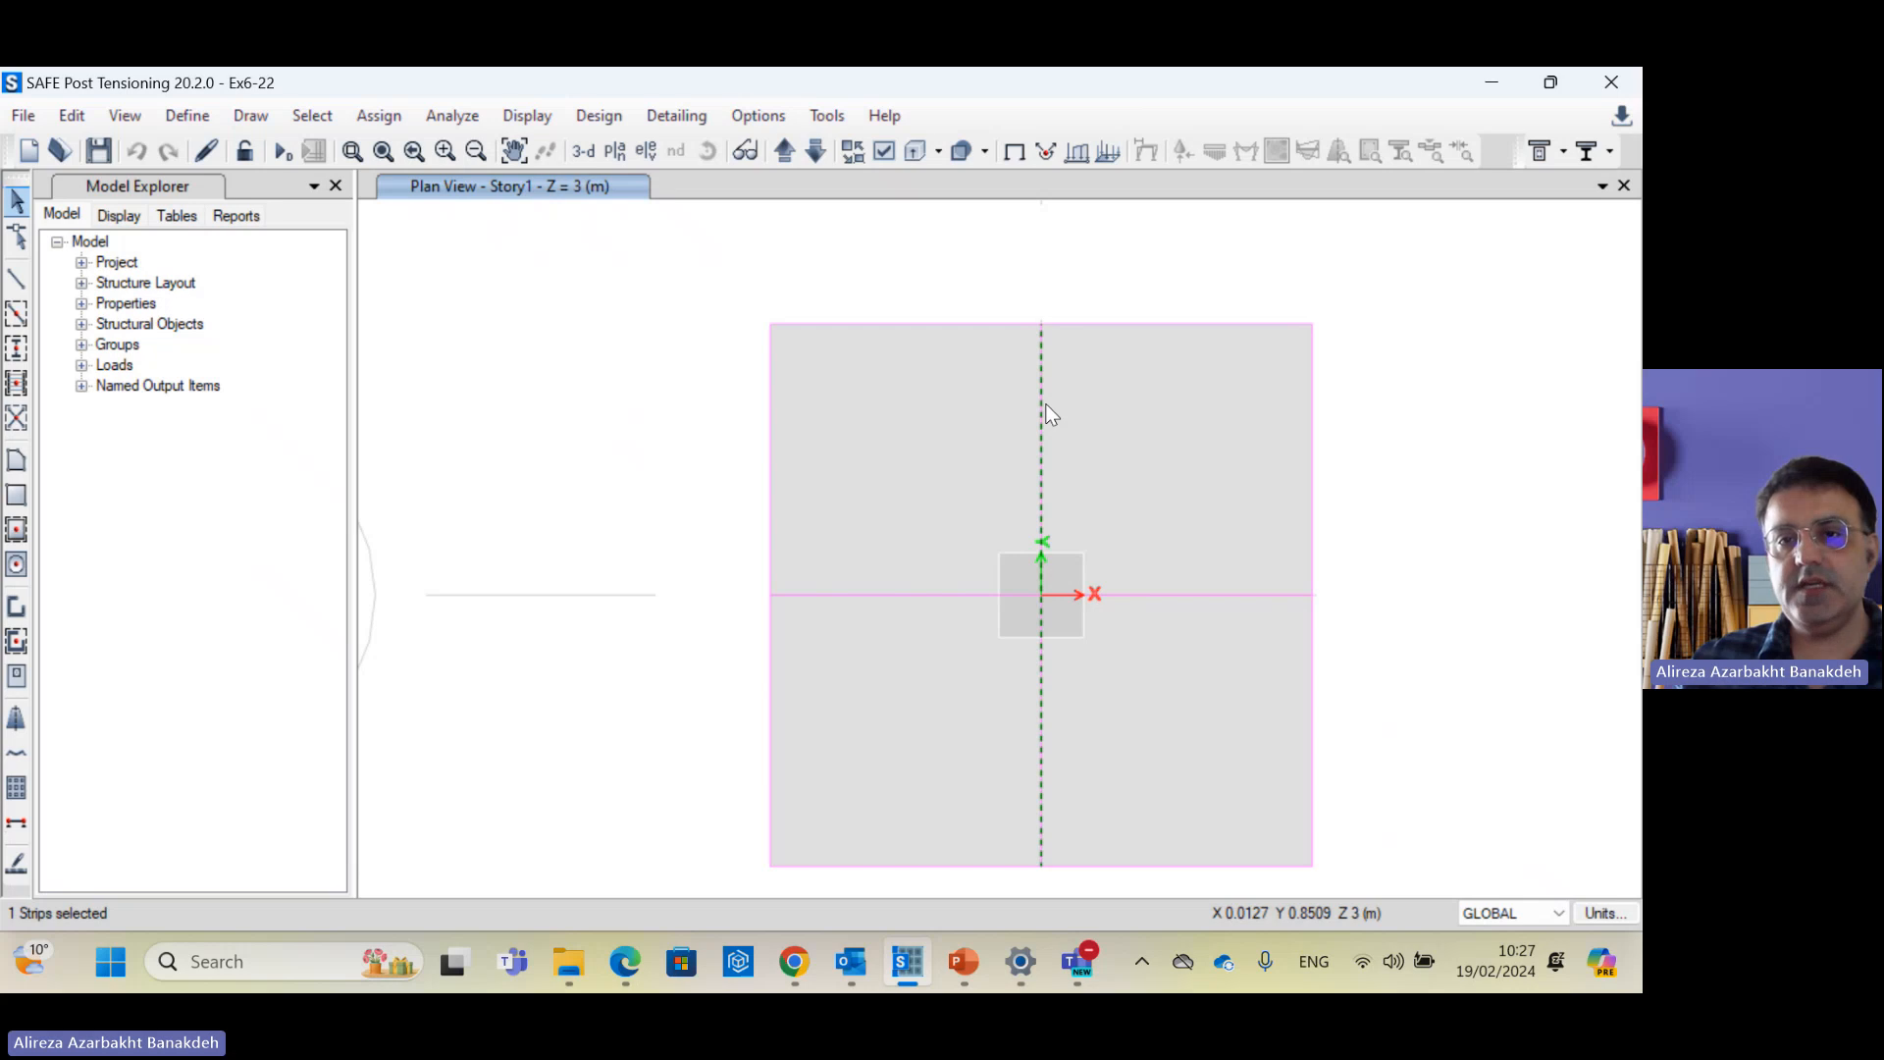
{"action": "left_click", "coordinate": [1047, 414]}
{"action": "left_click", "coordinate": [1186, 593]}
{"action": "left_click", "coordinate": [1146, 588]}
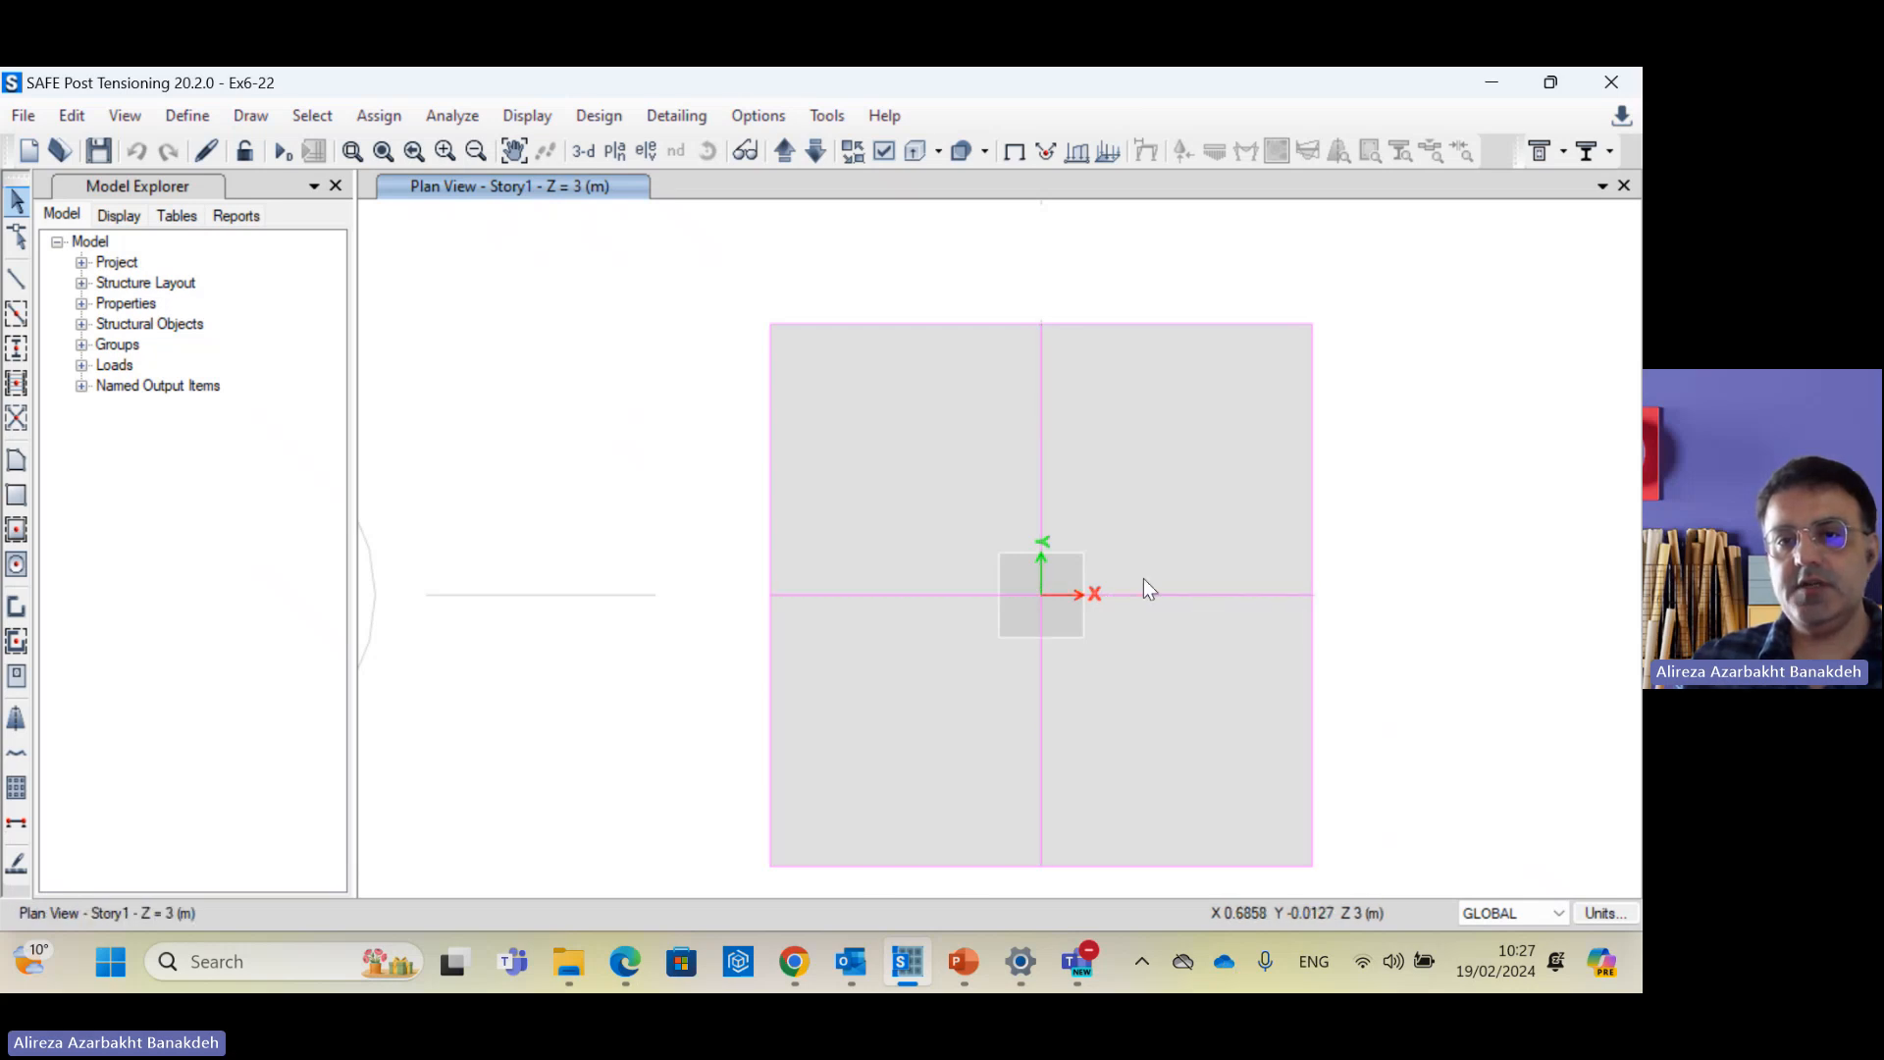
{"action": "left_click", "coordinate": [1042, 458]}
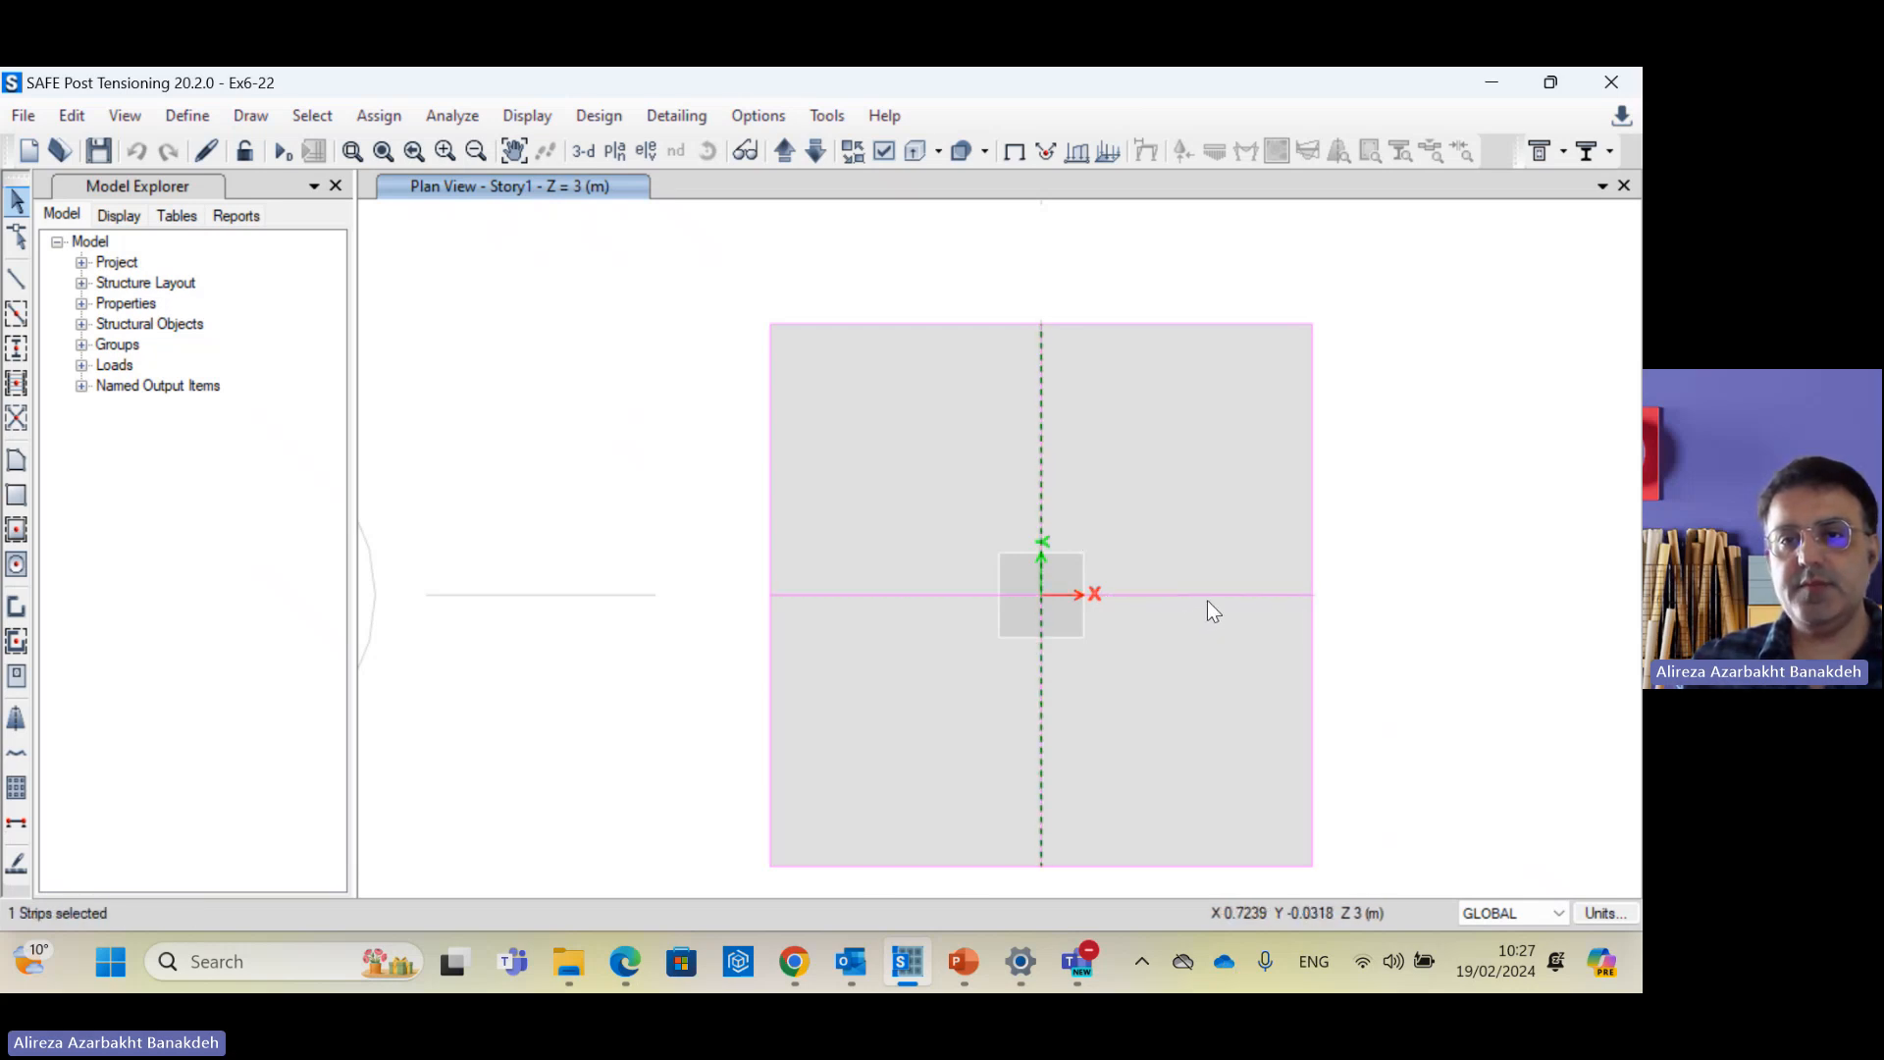
{"action": "left_click", "coordinate": [1146, 593]}
{"action": "left_click_drag", "start_coordinate": [1003, 559], "coordinate": [1067, 629]}
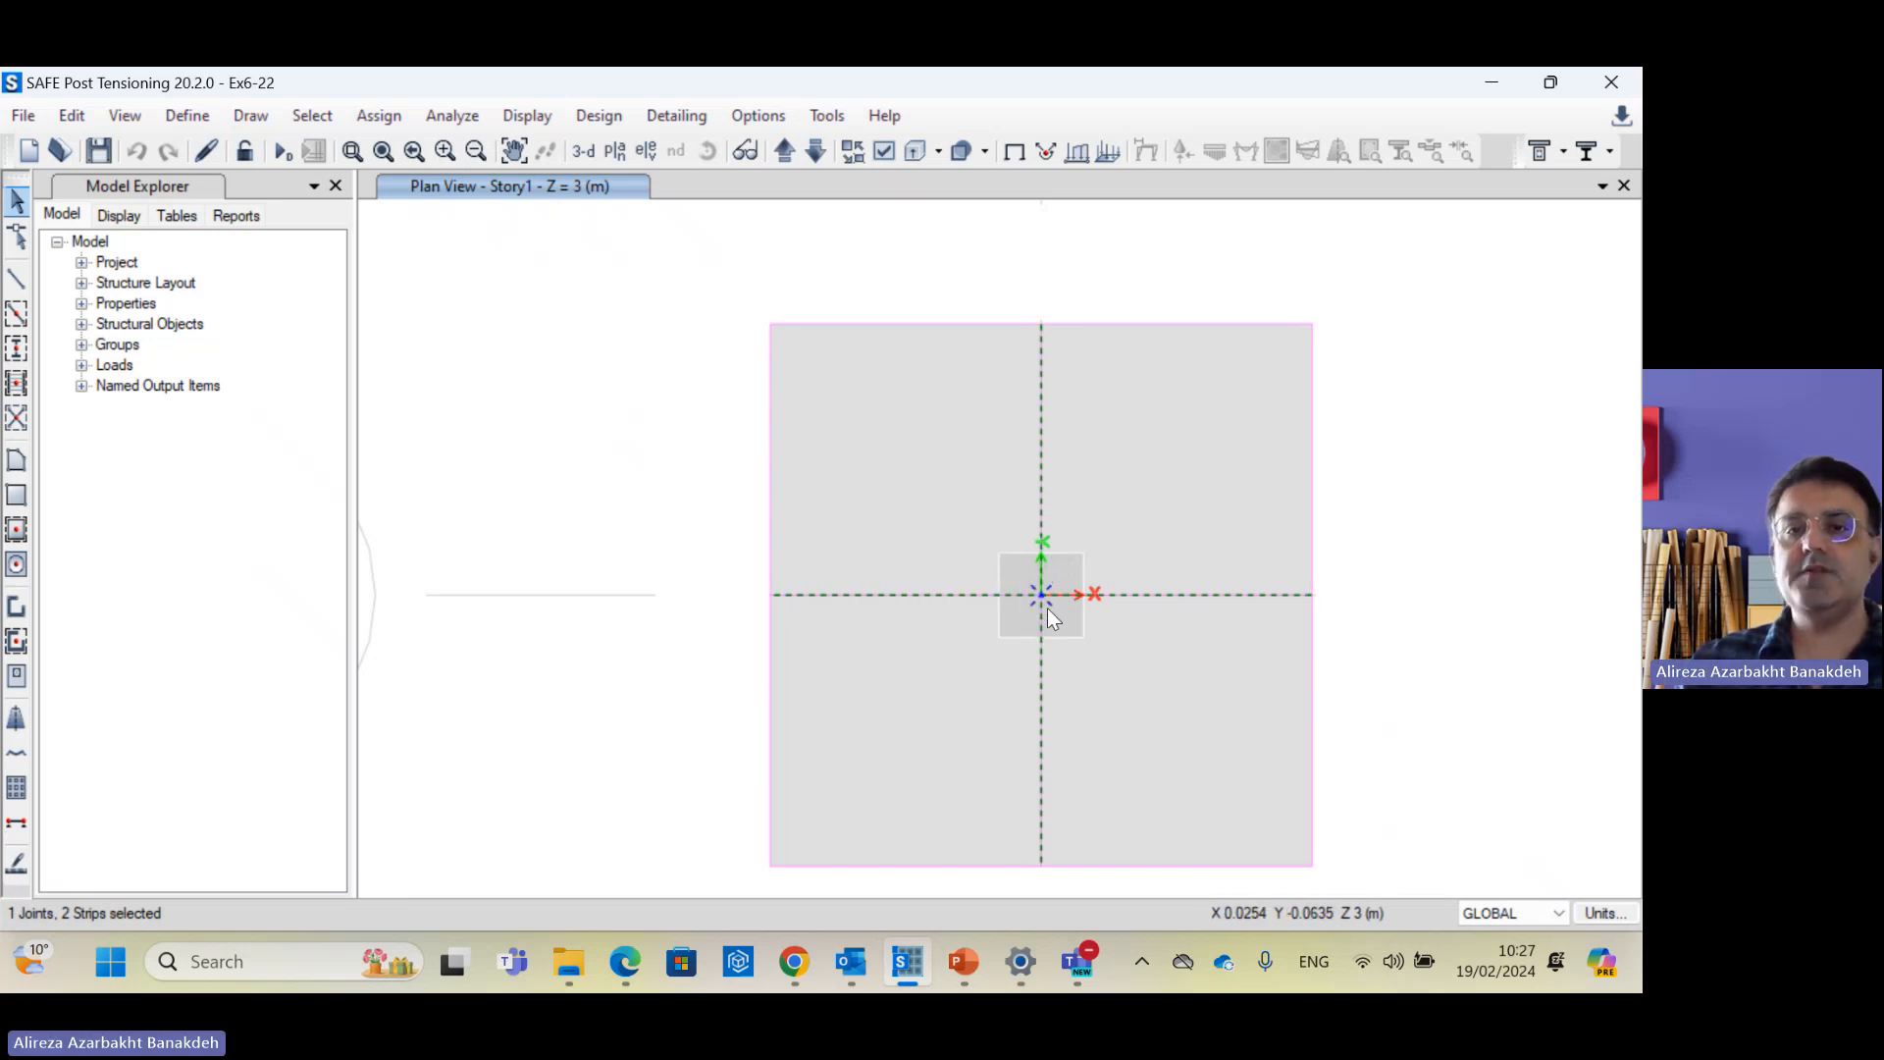
{"action": "key", "text": "Escape"}
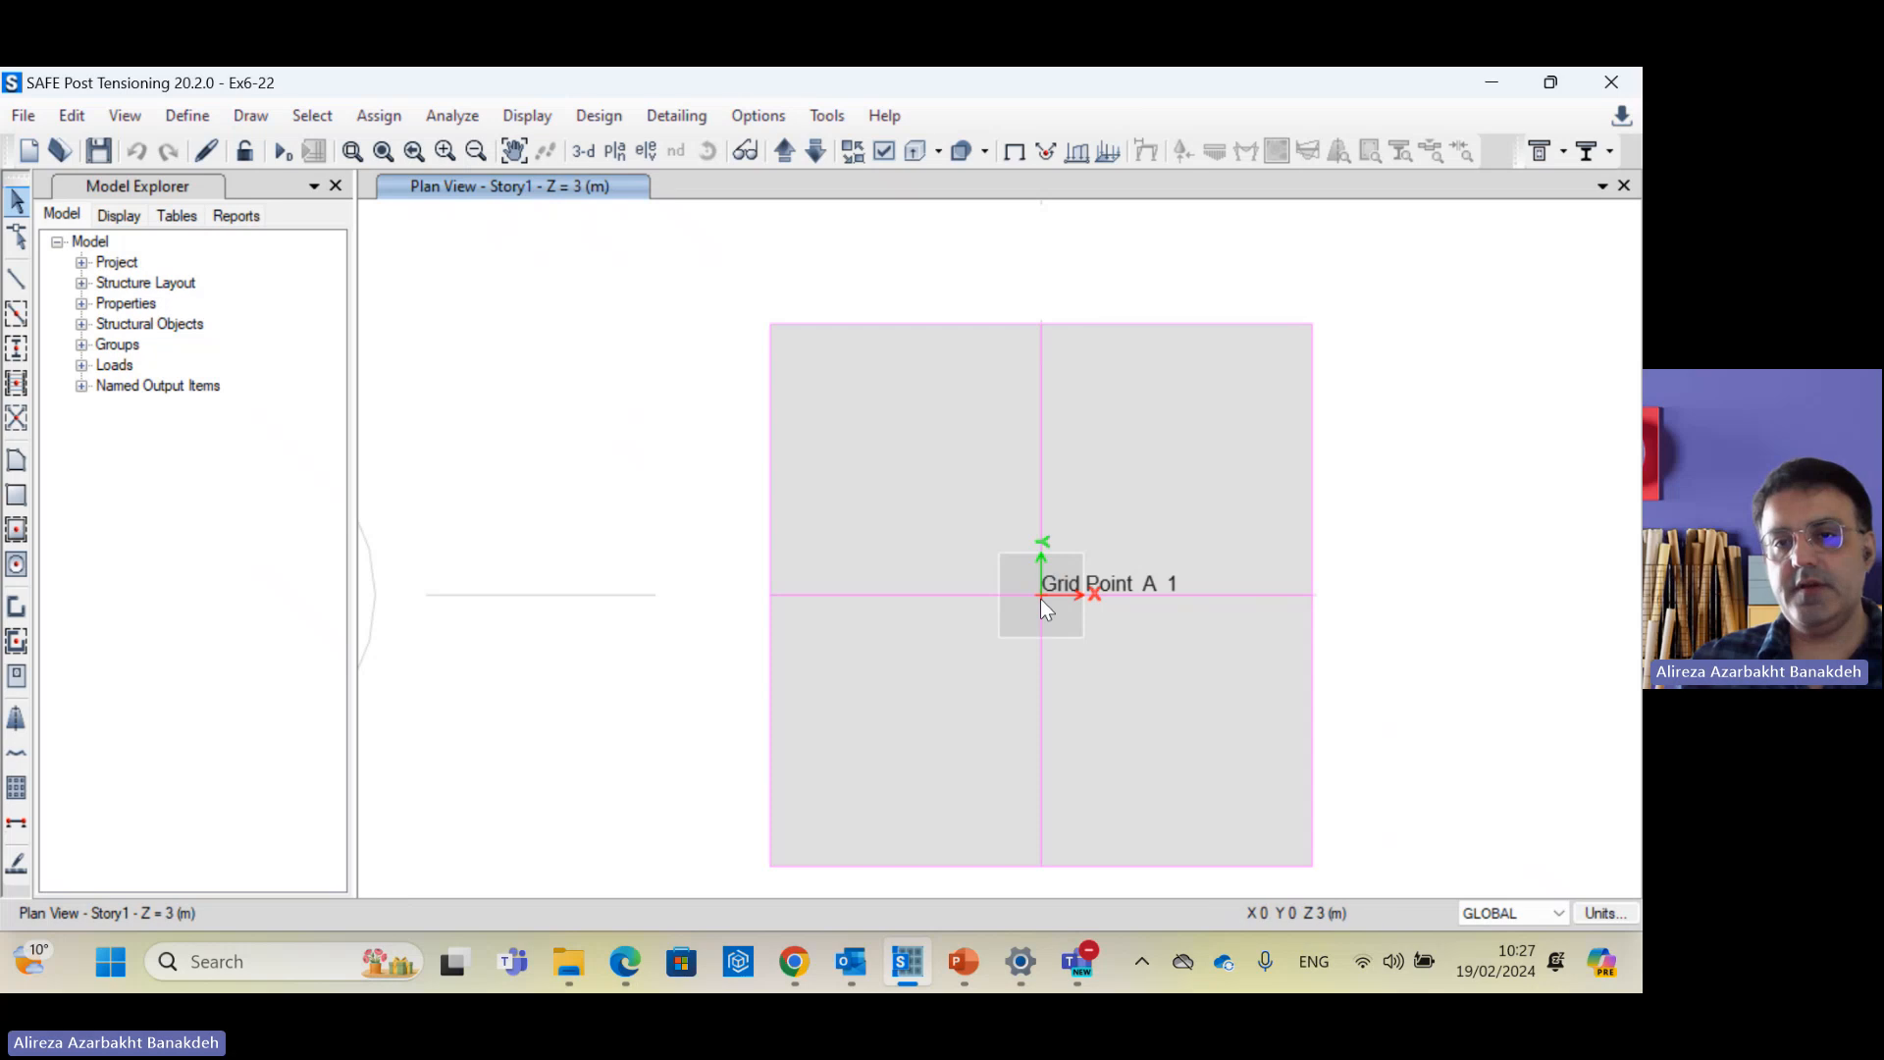
Step: Check the column joint's dead (FZ -800 kN) and live (FZ -300 kN) loads, then run analysis and design
{"action": "right_click", "coordinate": [1040, 599]}
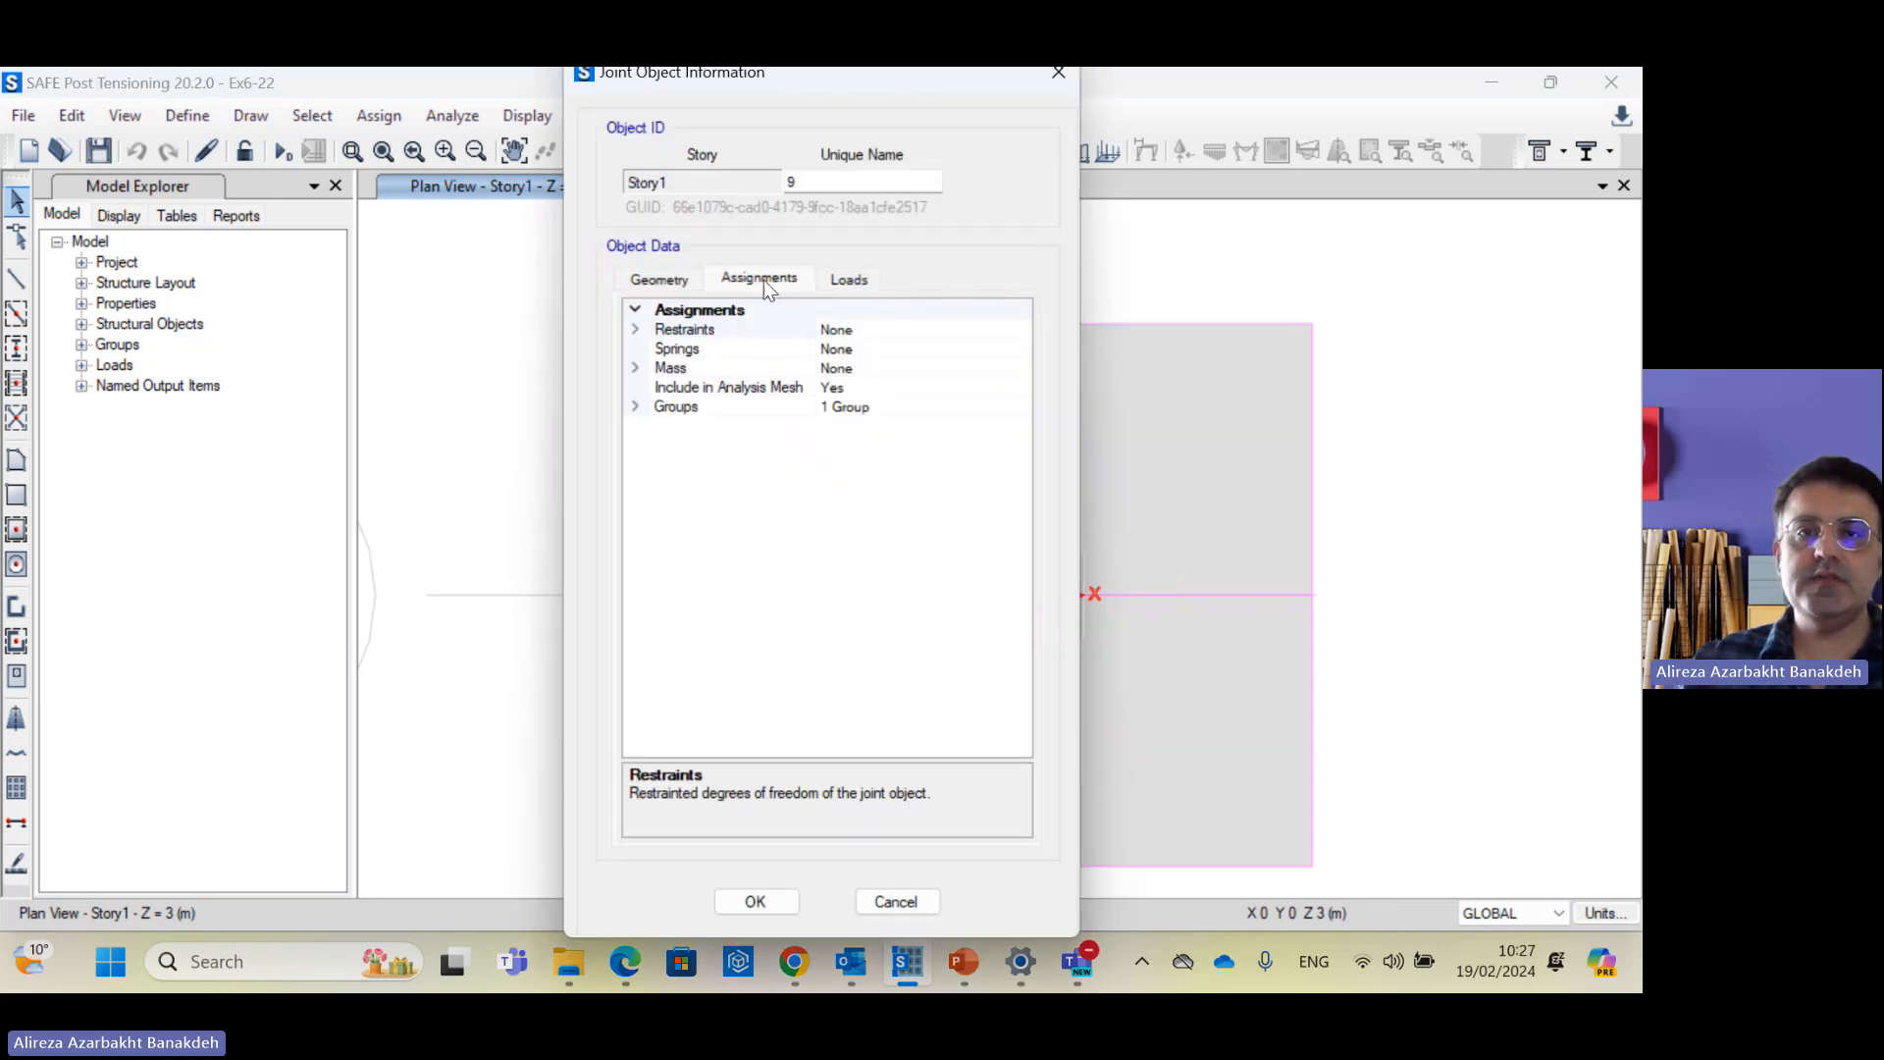
{"action": "left_click", "coordinate": [847, 278]}
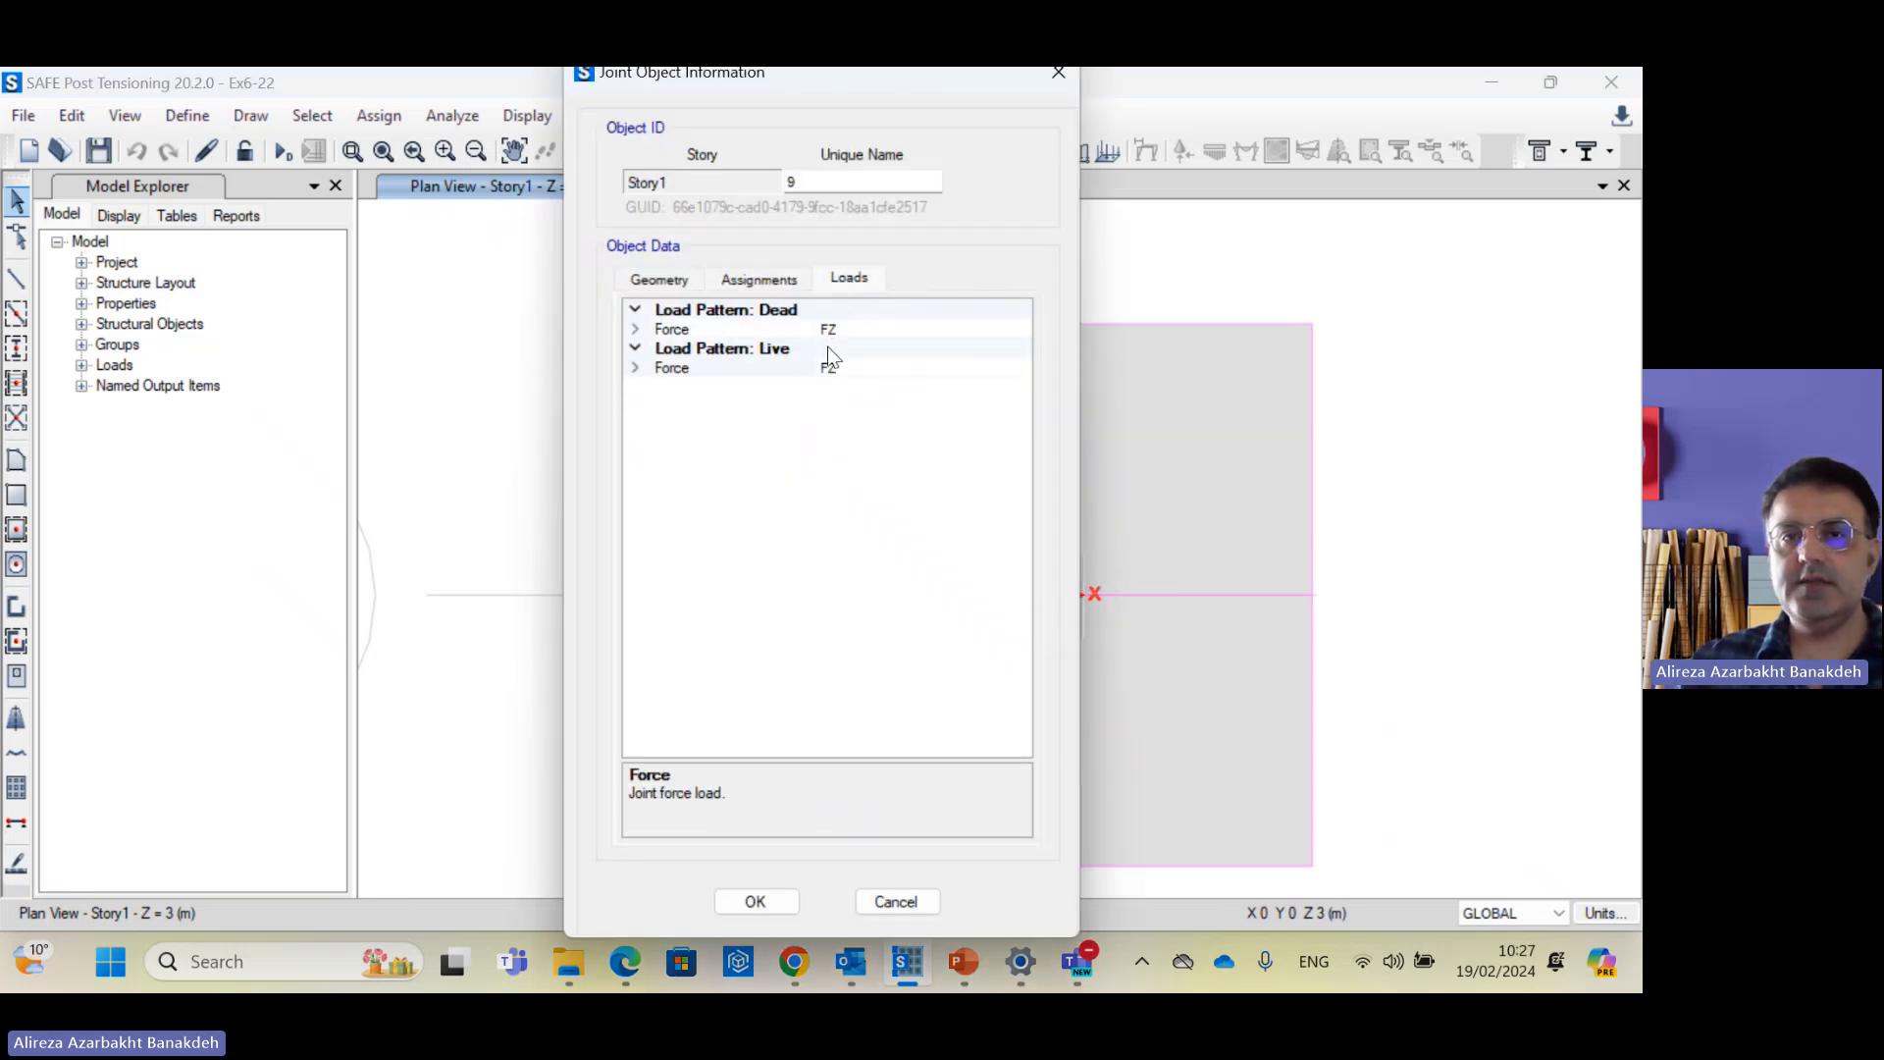
{"action": "double_click", "coordinate": [779, 329]}
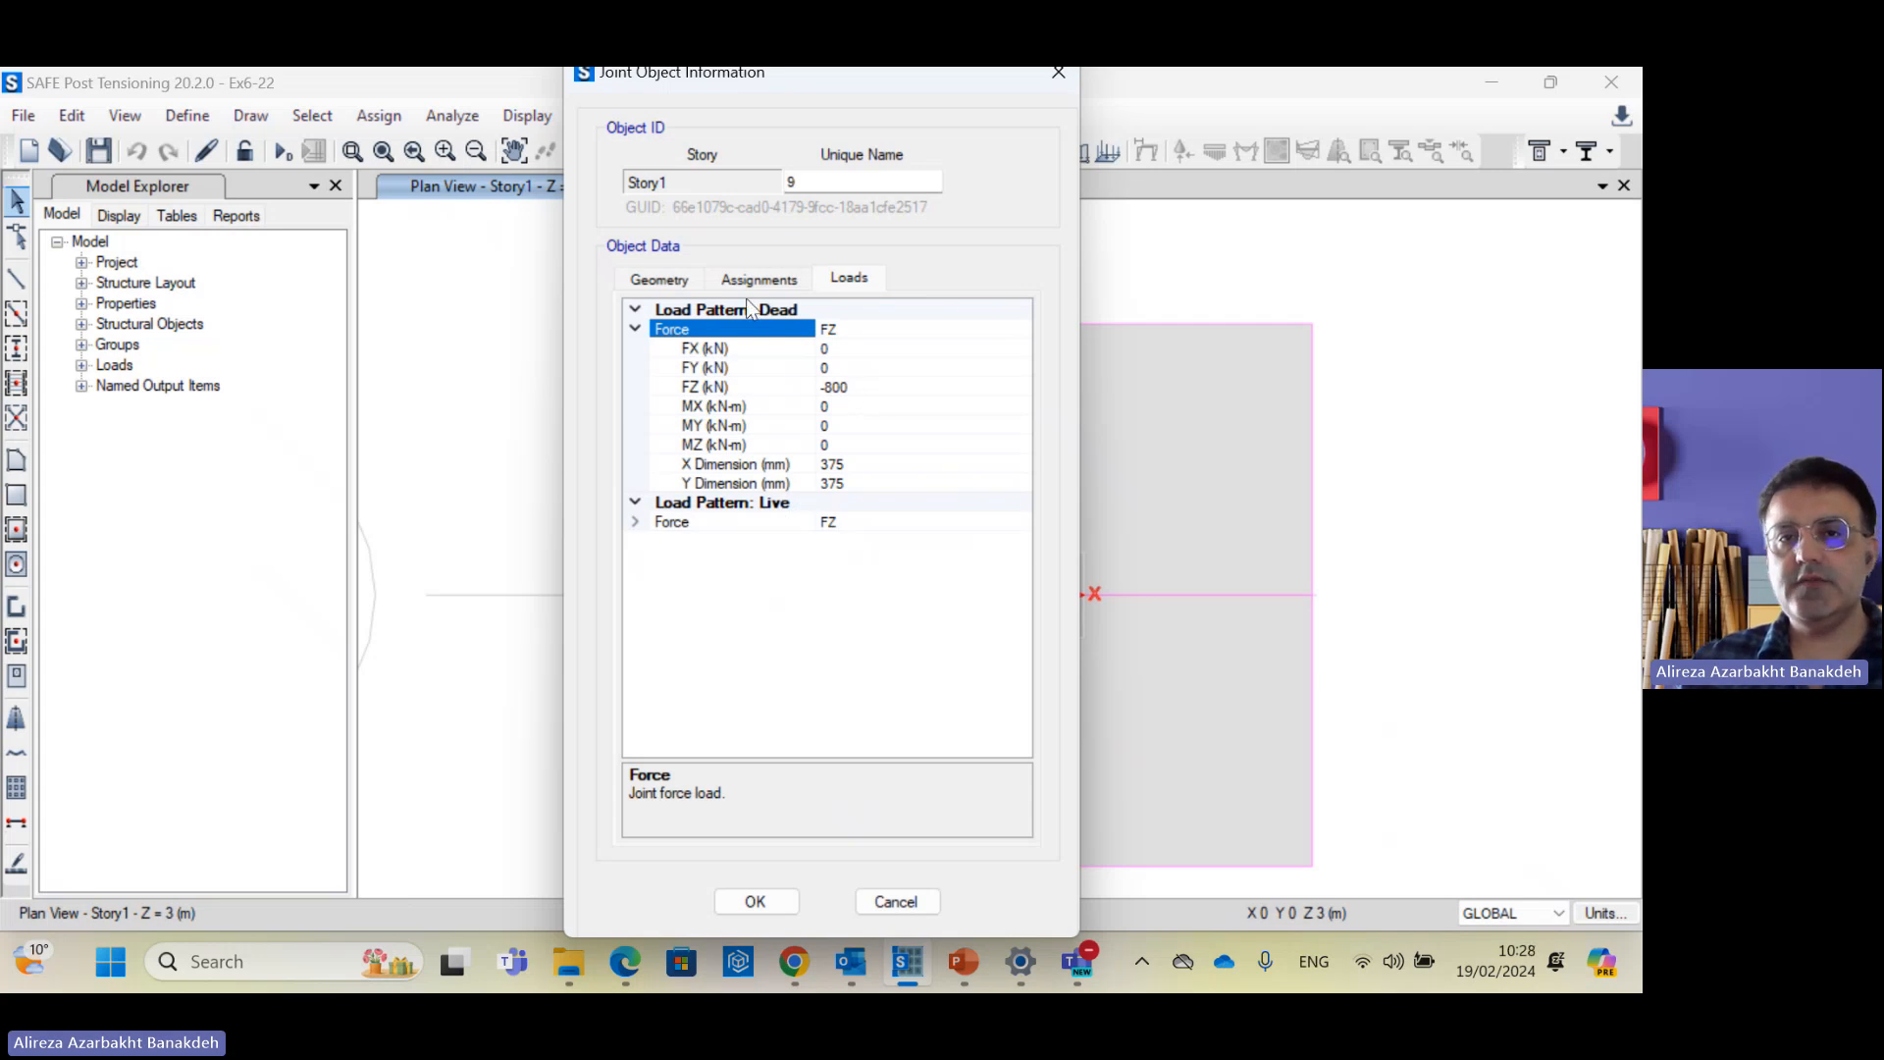
{"action": "double_click", "coordinate": [736, 523]}
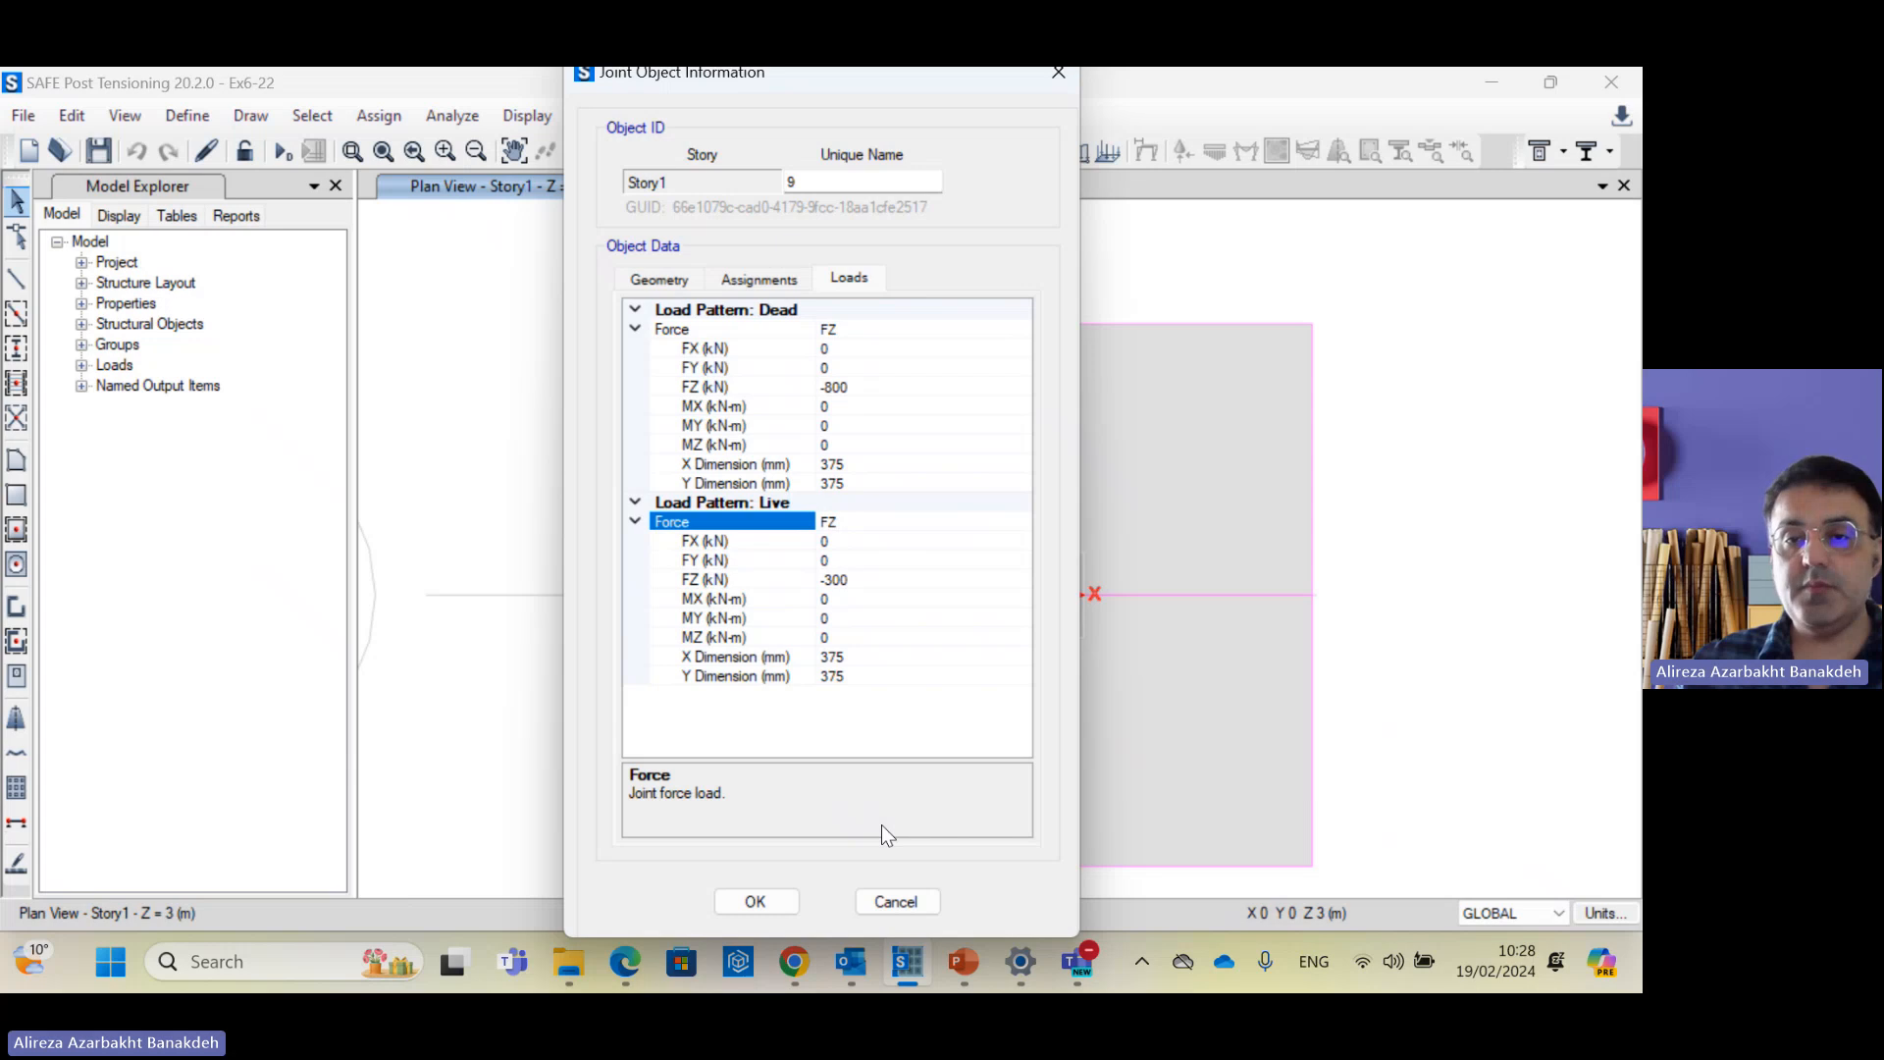
{"action": "left_click", "coordinate": [860, 903]}
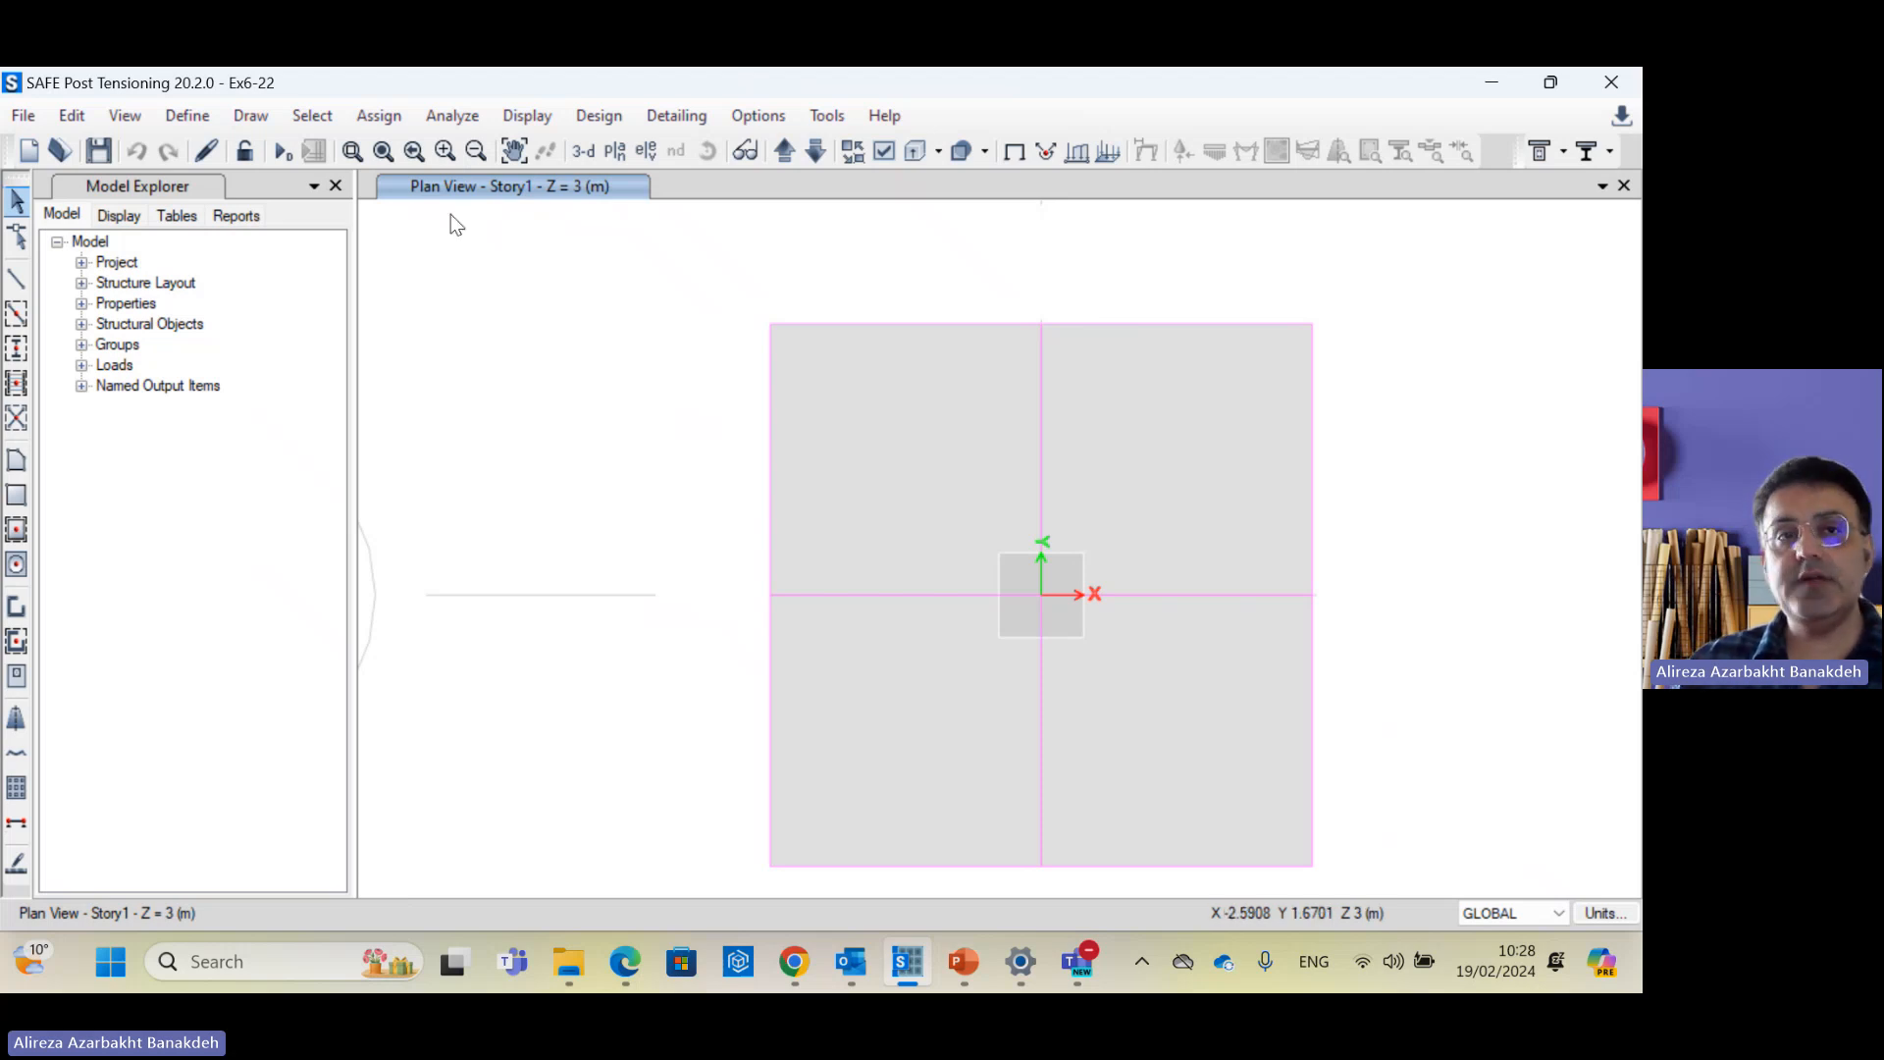
{"action": "left_click", "coordinate": [283, 150]}
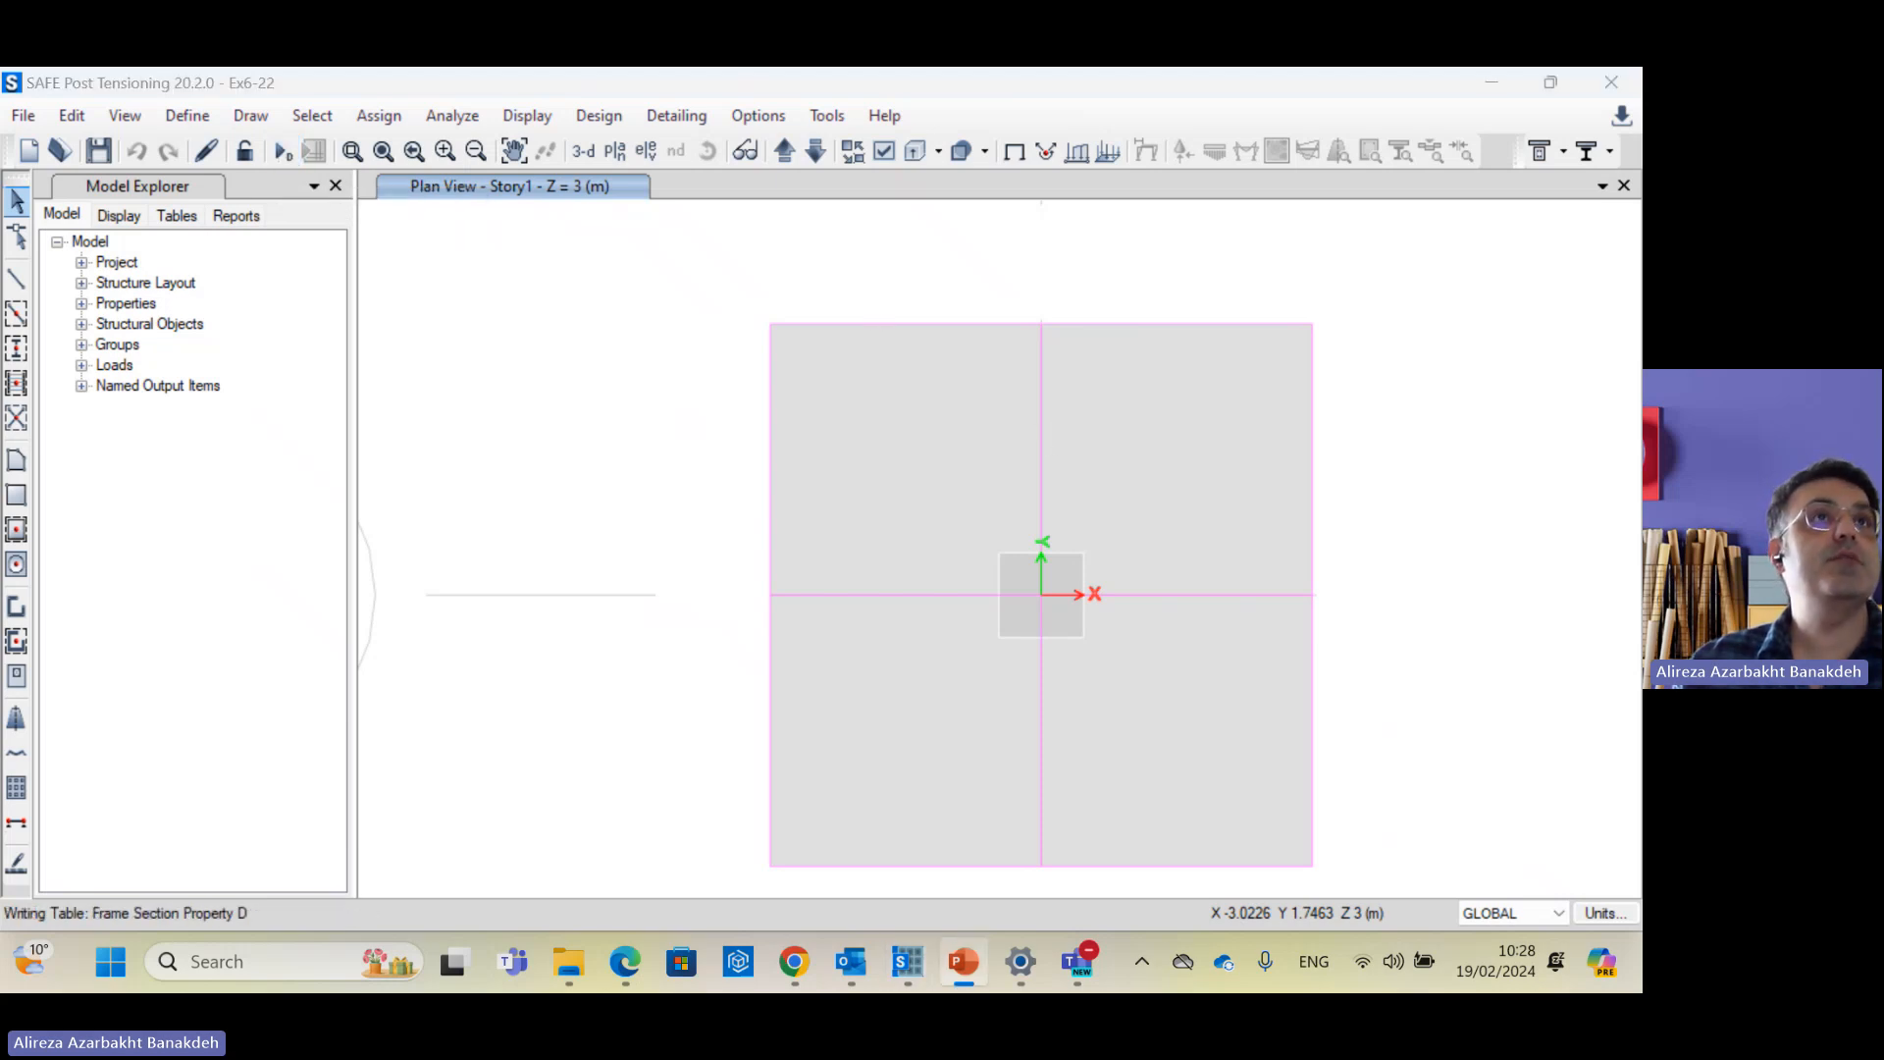
Step: Slide the lecture's slide 13 over SAFE, then move it aside to reveal the dead-load displacement contours
{"action": "left_click_drag", "start_coordinate": [0, 412], "coordinate": [1281, 267]}
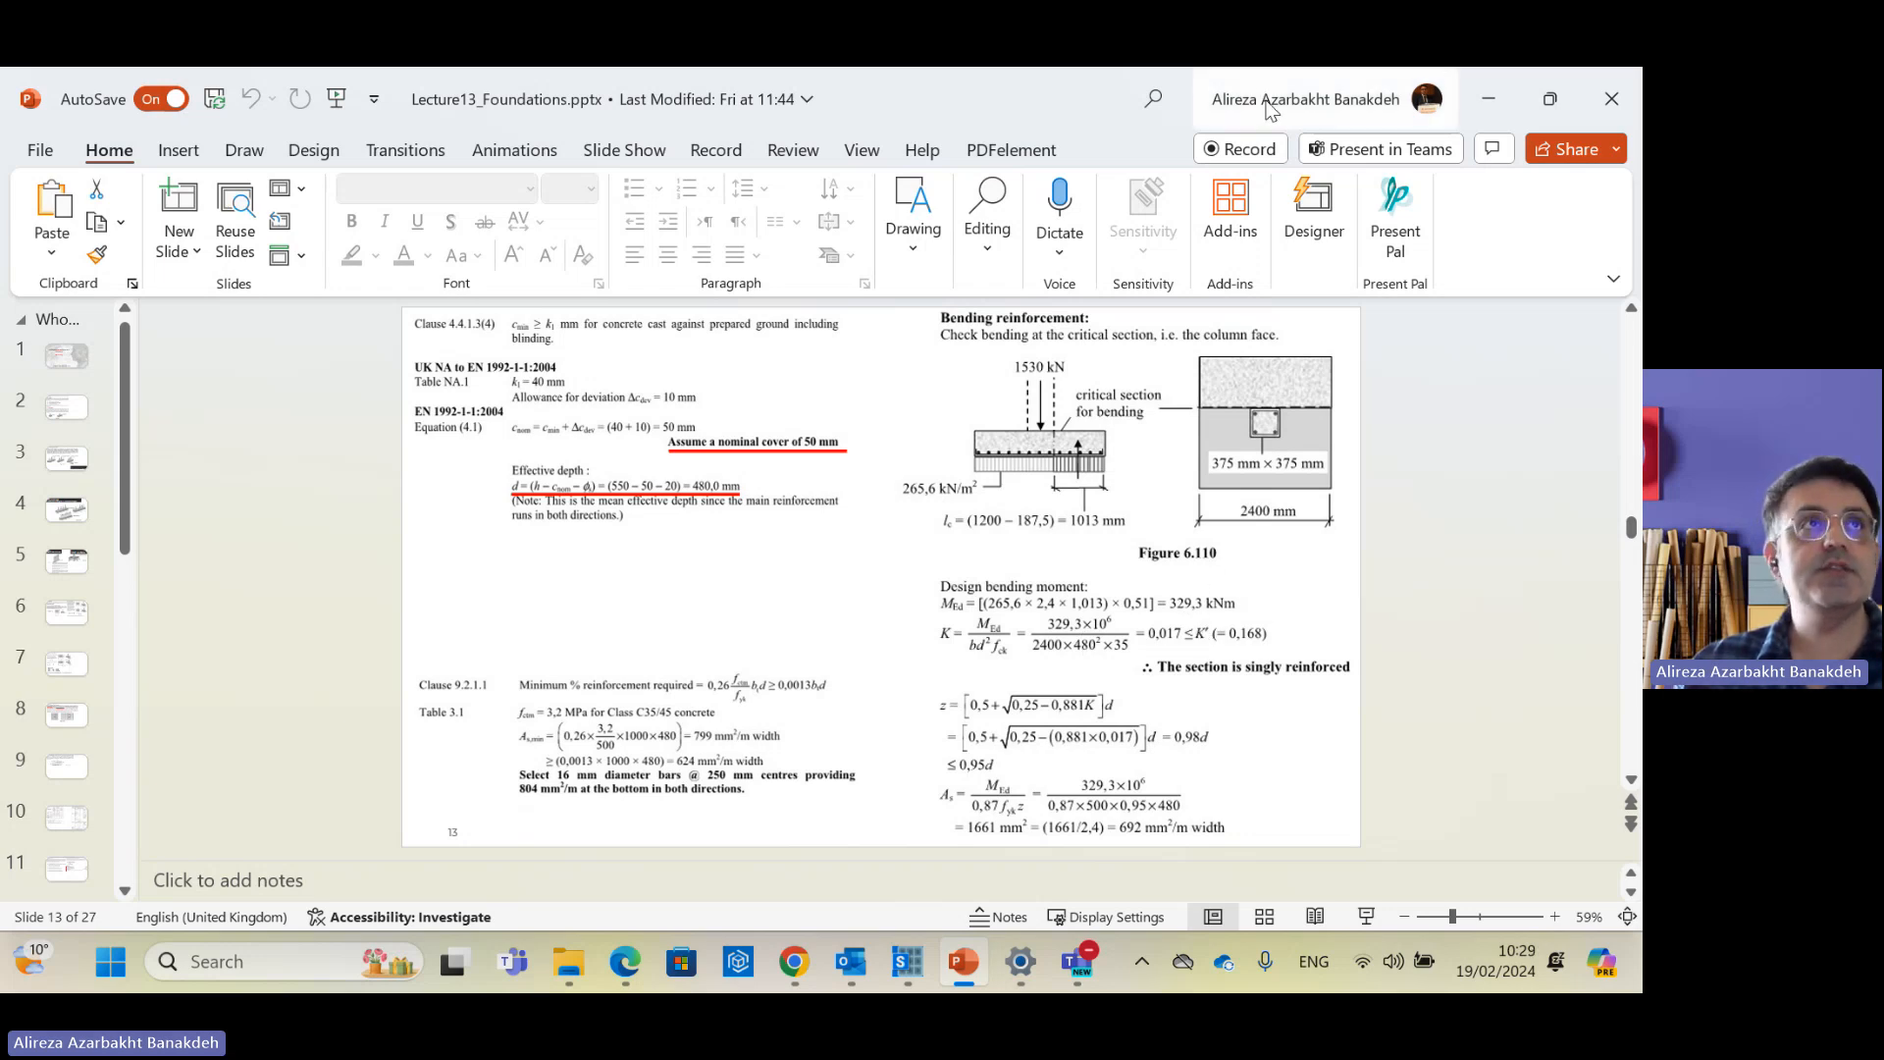
{"action": "left_click_drag", "start_coordinate": [1271, 111], "coordinate": [20, 245]}
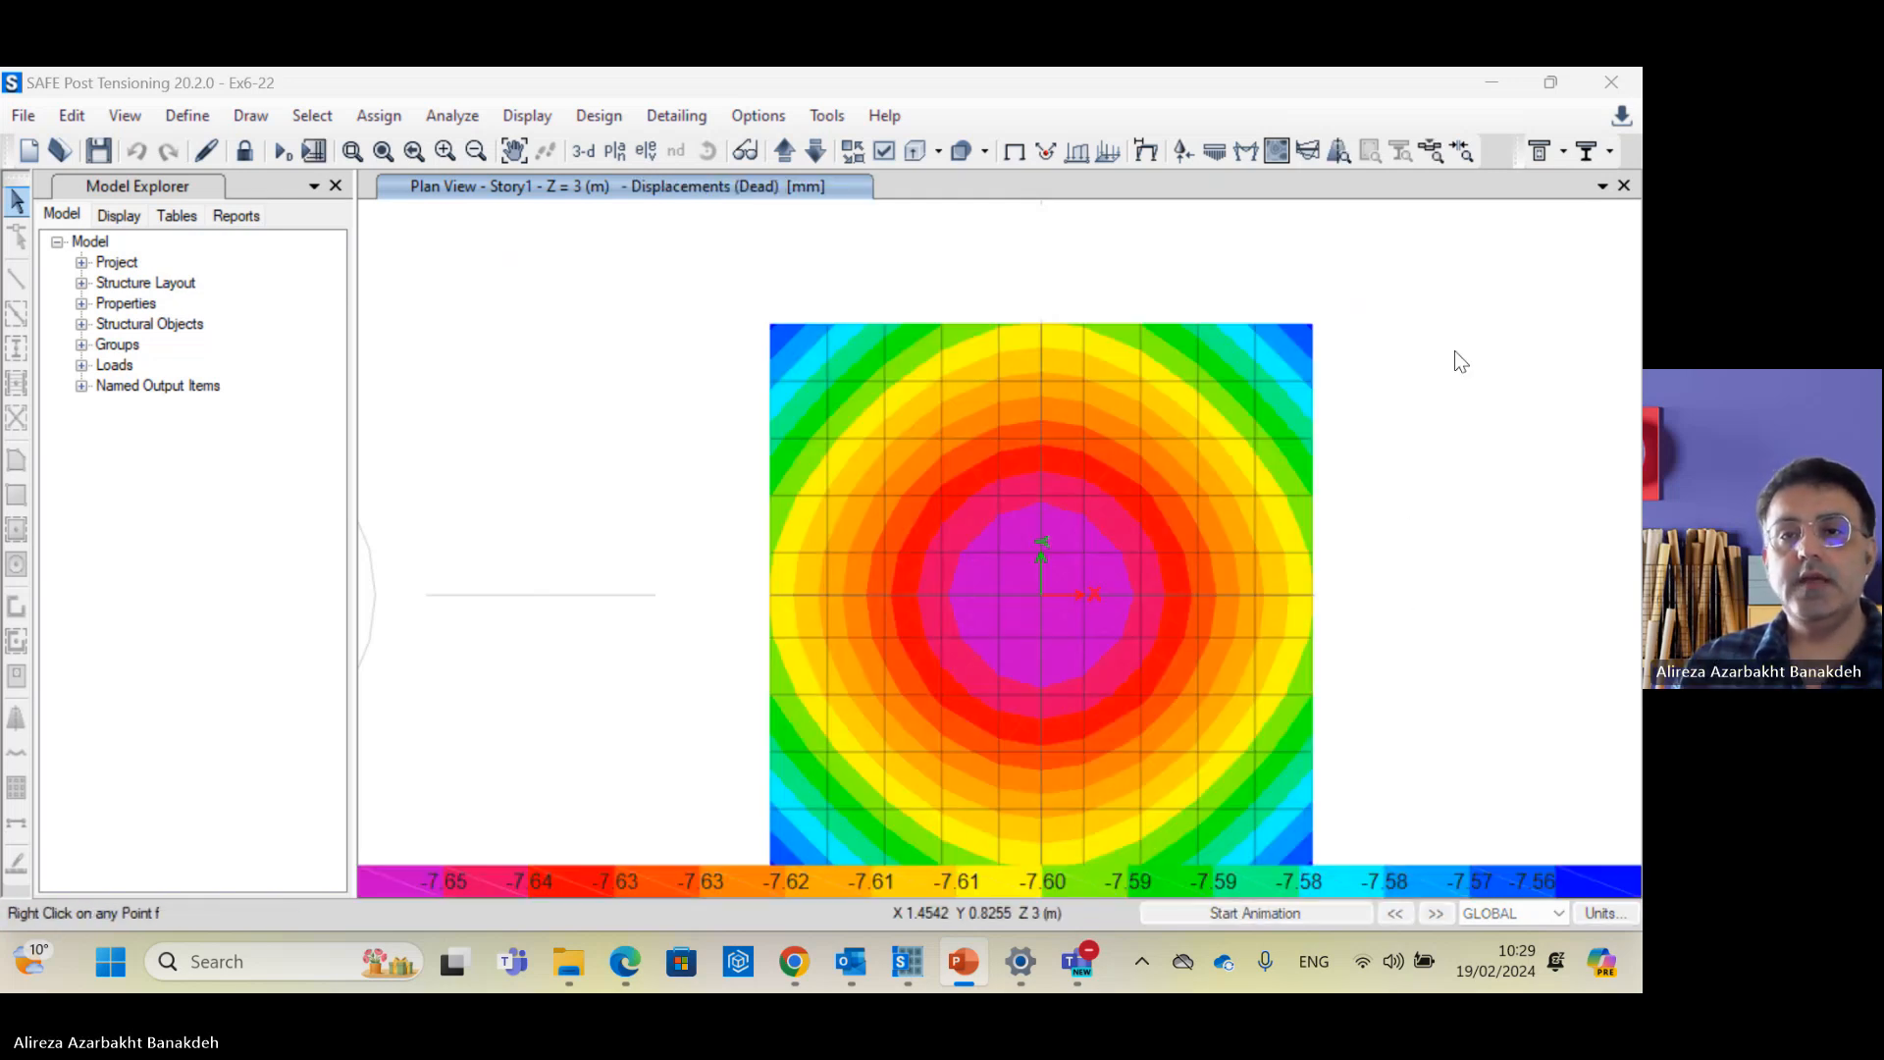
Step: Return to SAFE and open Display > Show Force/Stress Diagrams > Strip Forces
{"action": "left_click", "coordinate": [1449, 452]}
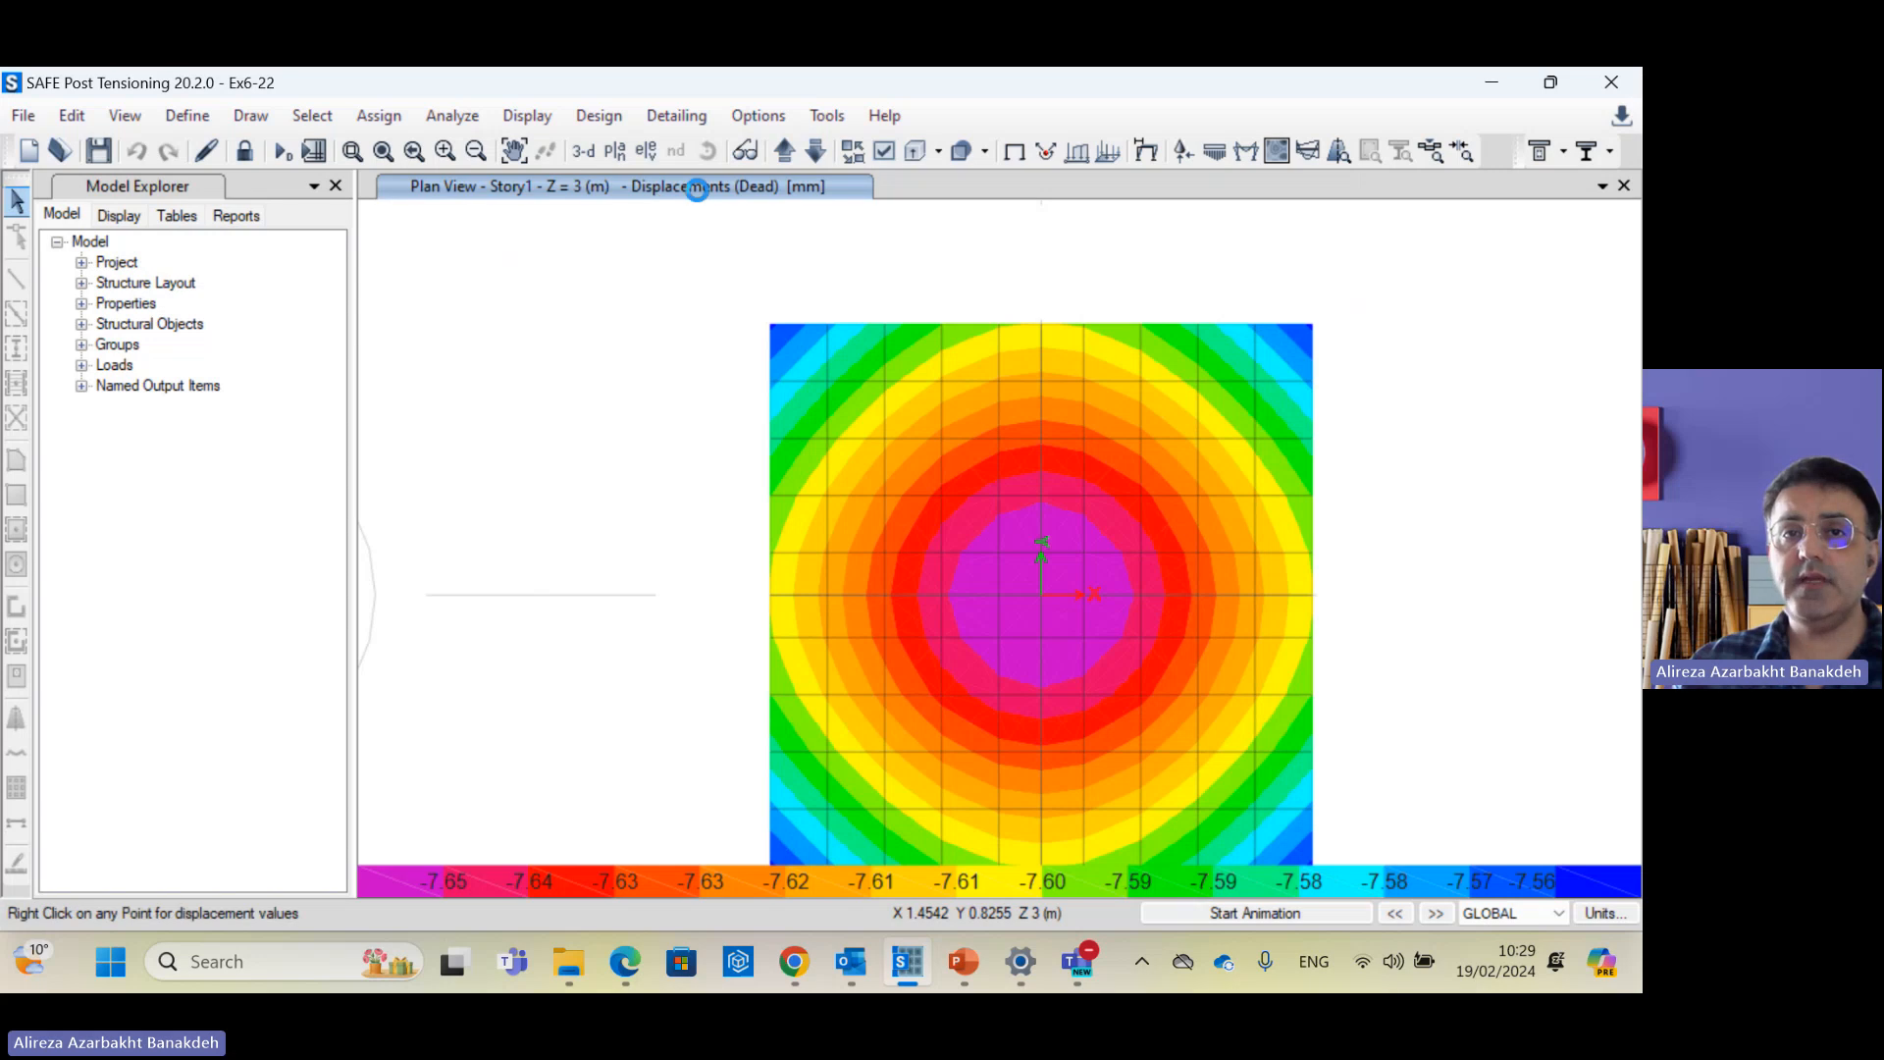
{"action": "left_click", "coordinate": [533, 115]}
{"action": "mouse_move", "coordinate": [605, 263]}
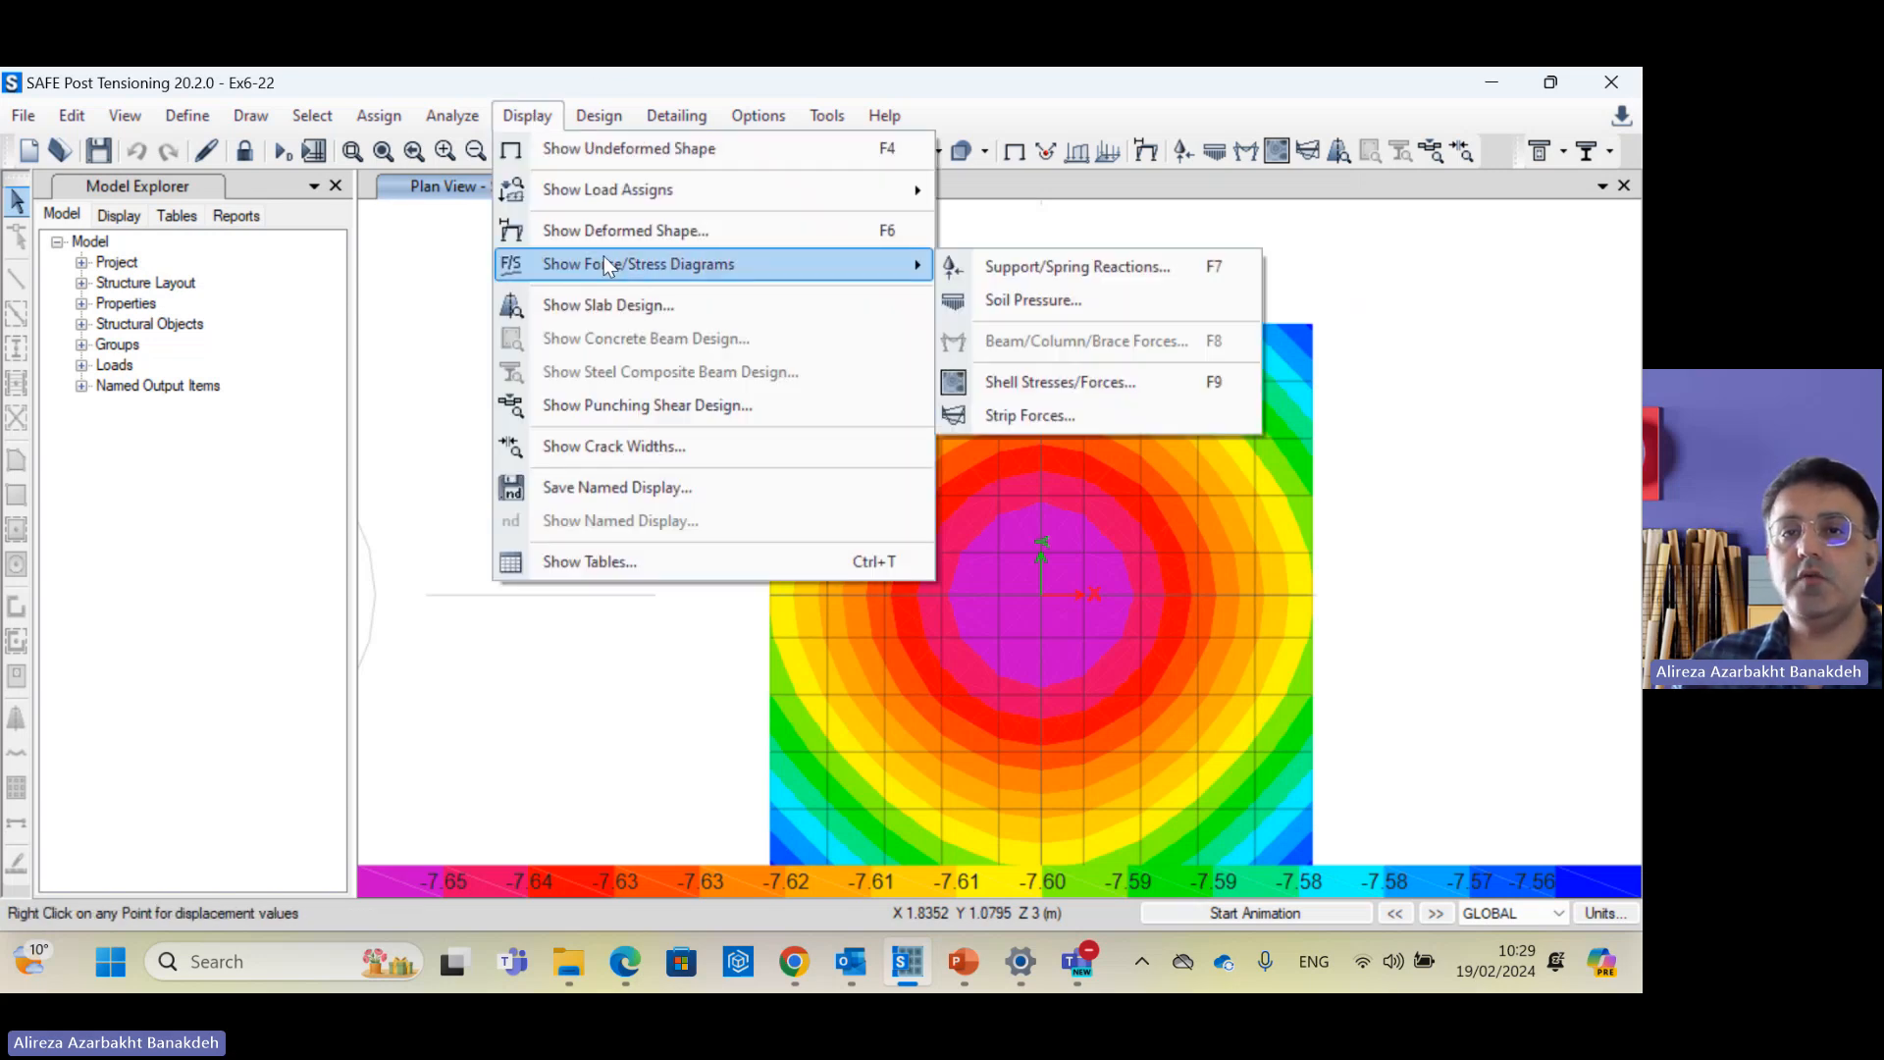
{"action": "left_click", "coordinate": [1071, 422]}
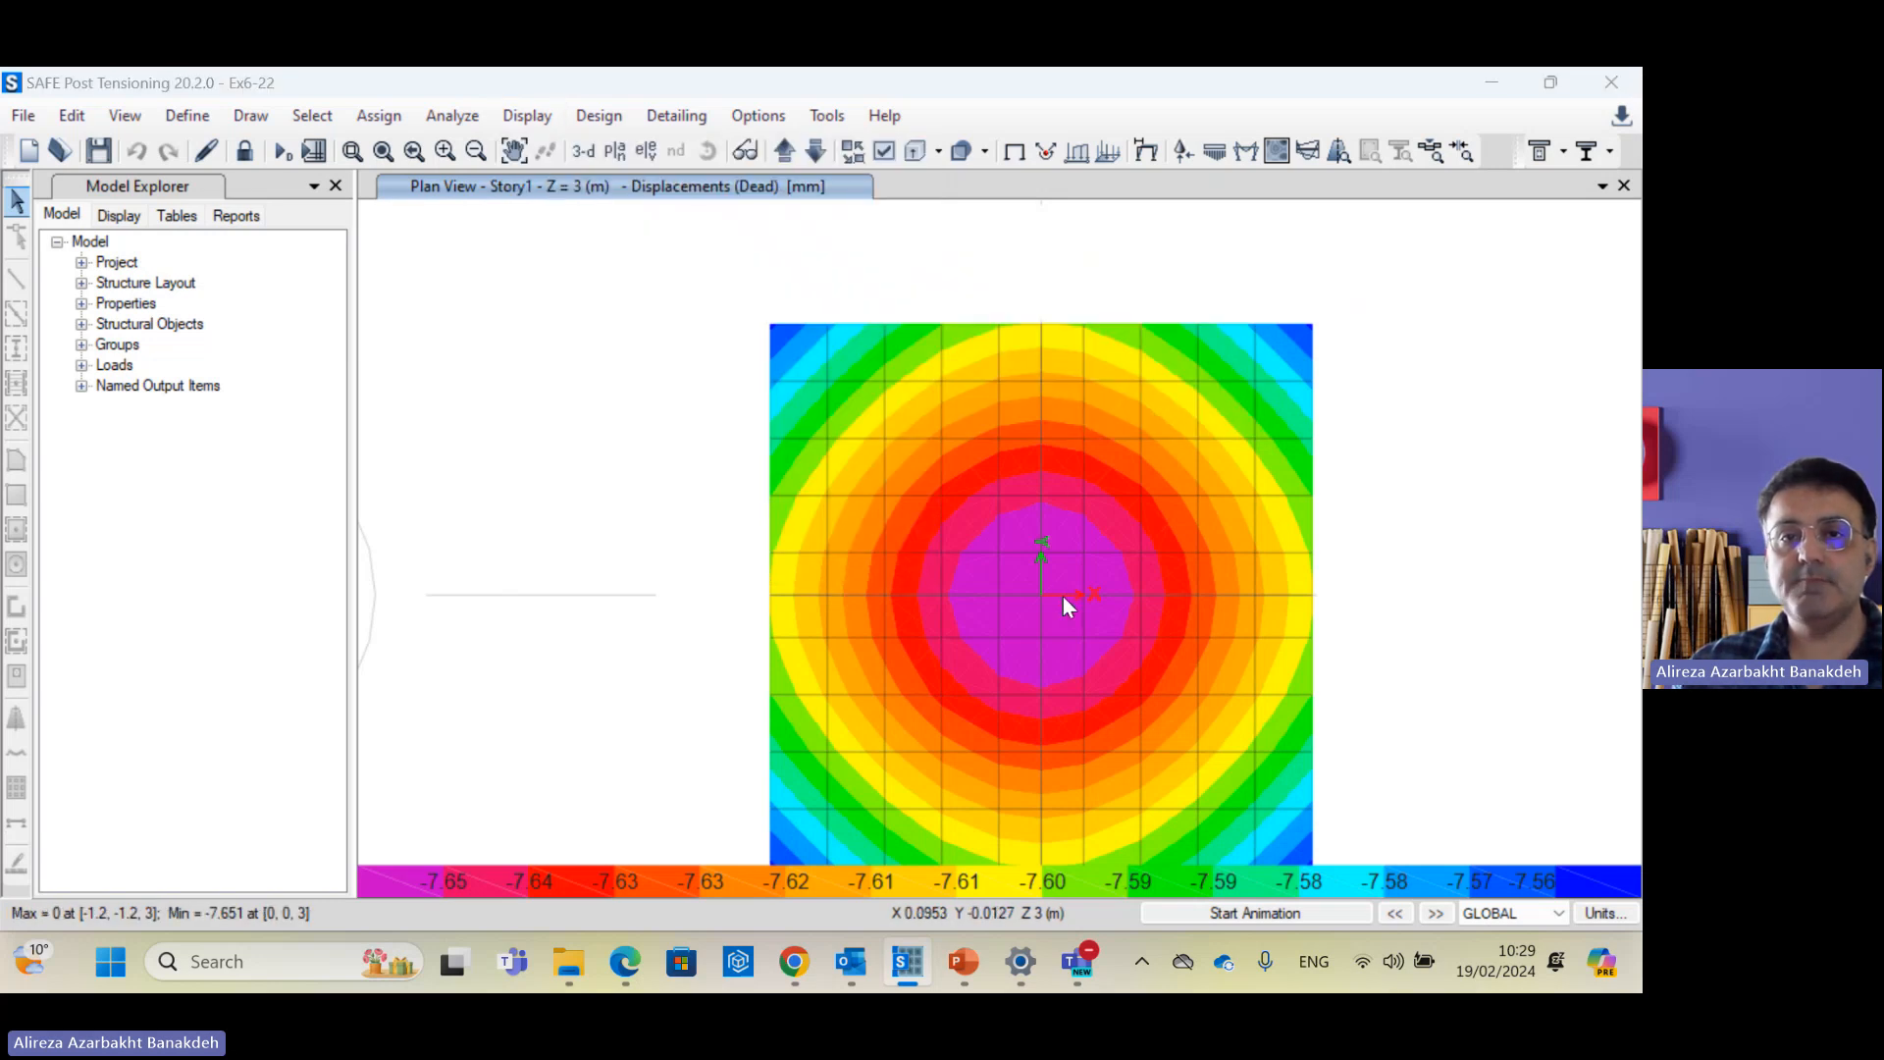
Step: Show the DConS2 strip moment diagram, peaking at 322.785 near the central column
{"action": "left_click", "coordinate": [686, 299]}
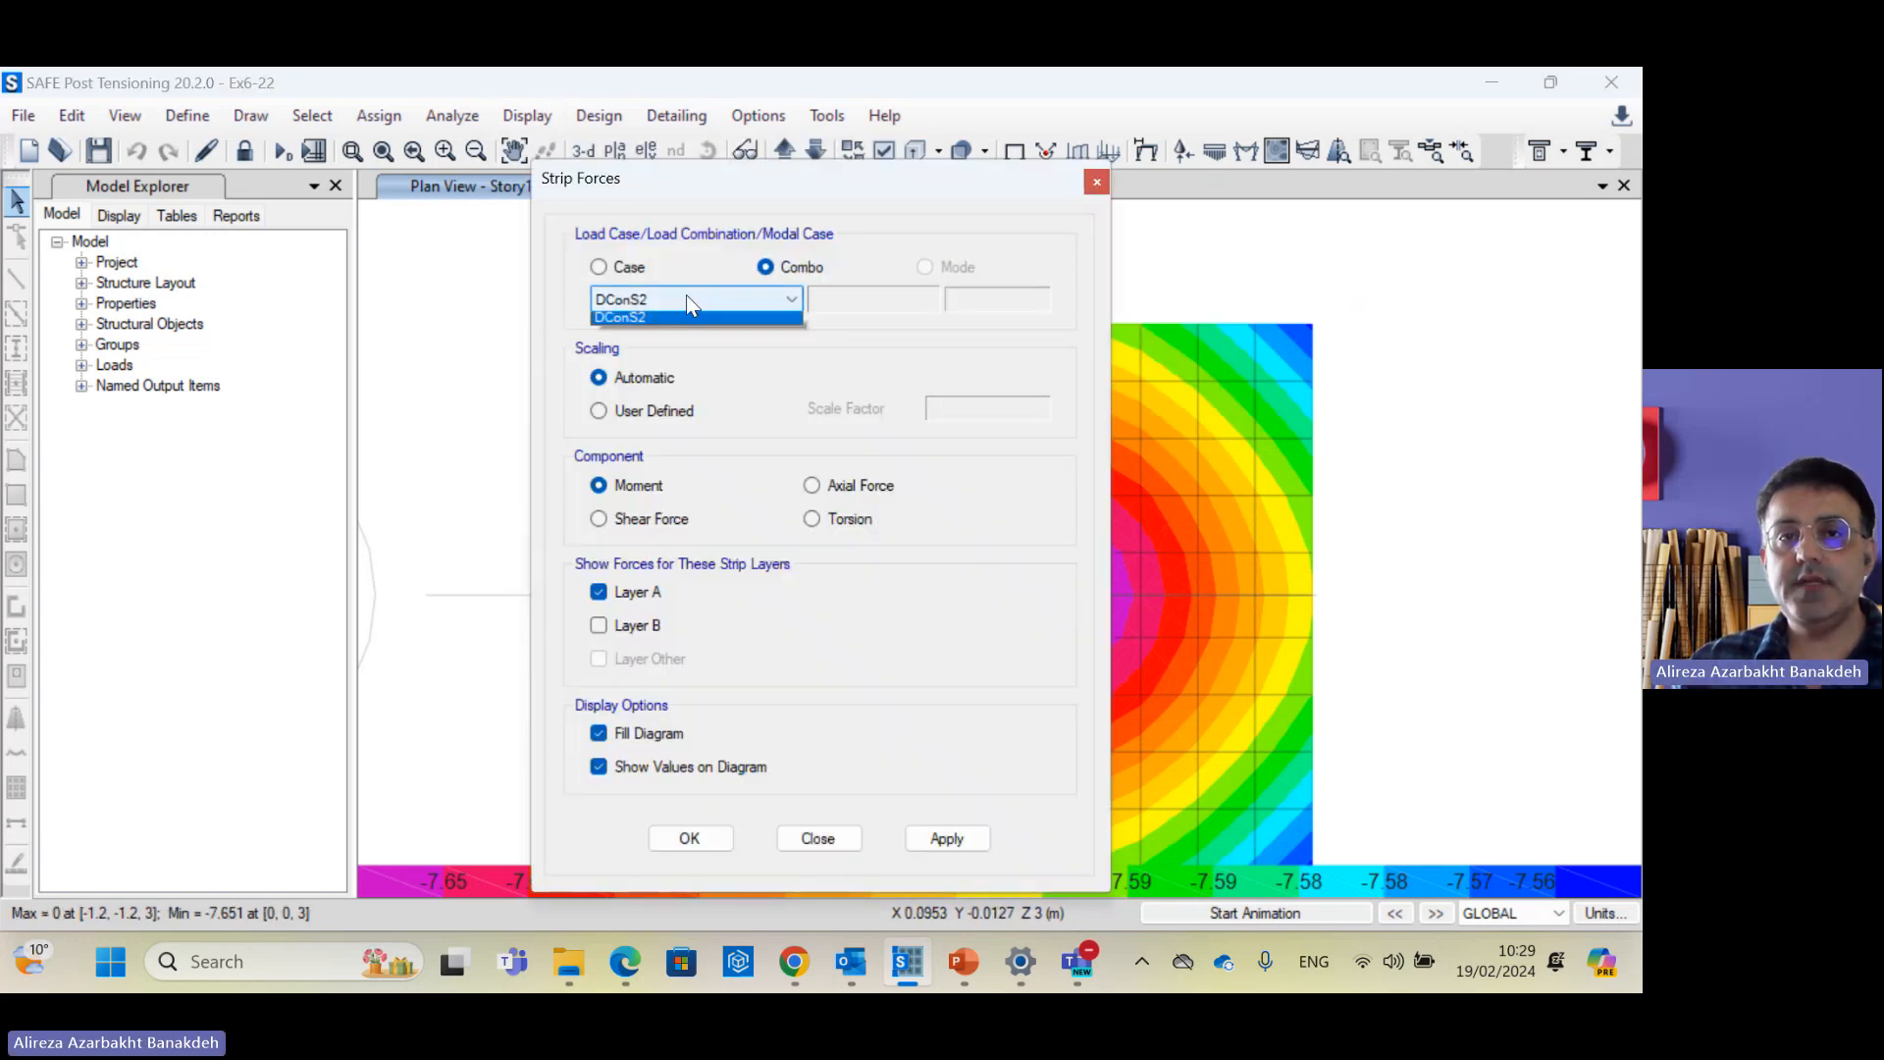
{"action": "left_click", "coordinate": [686, 299]}
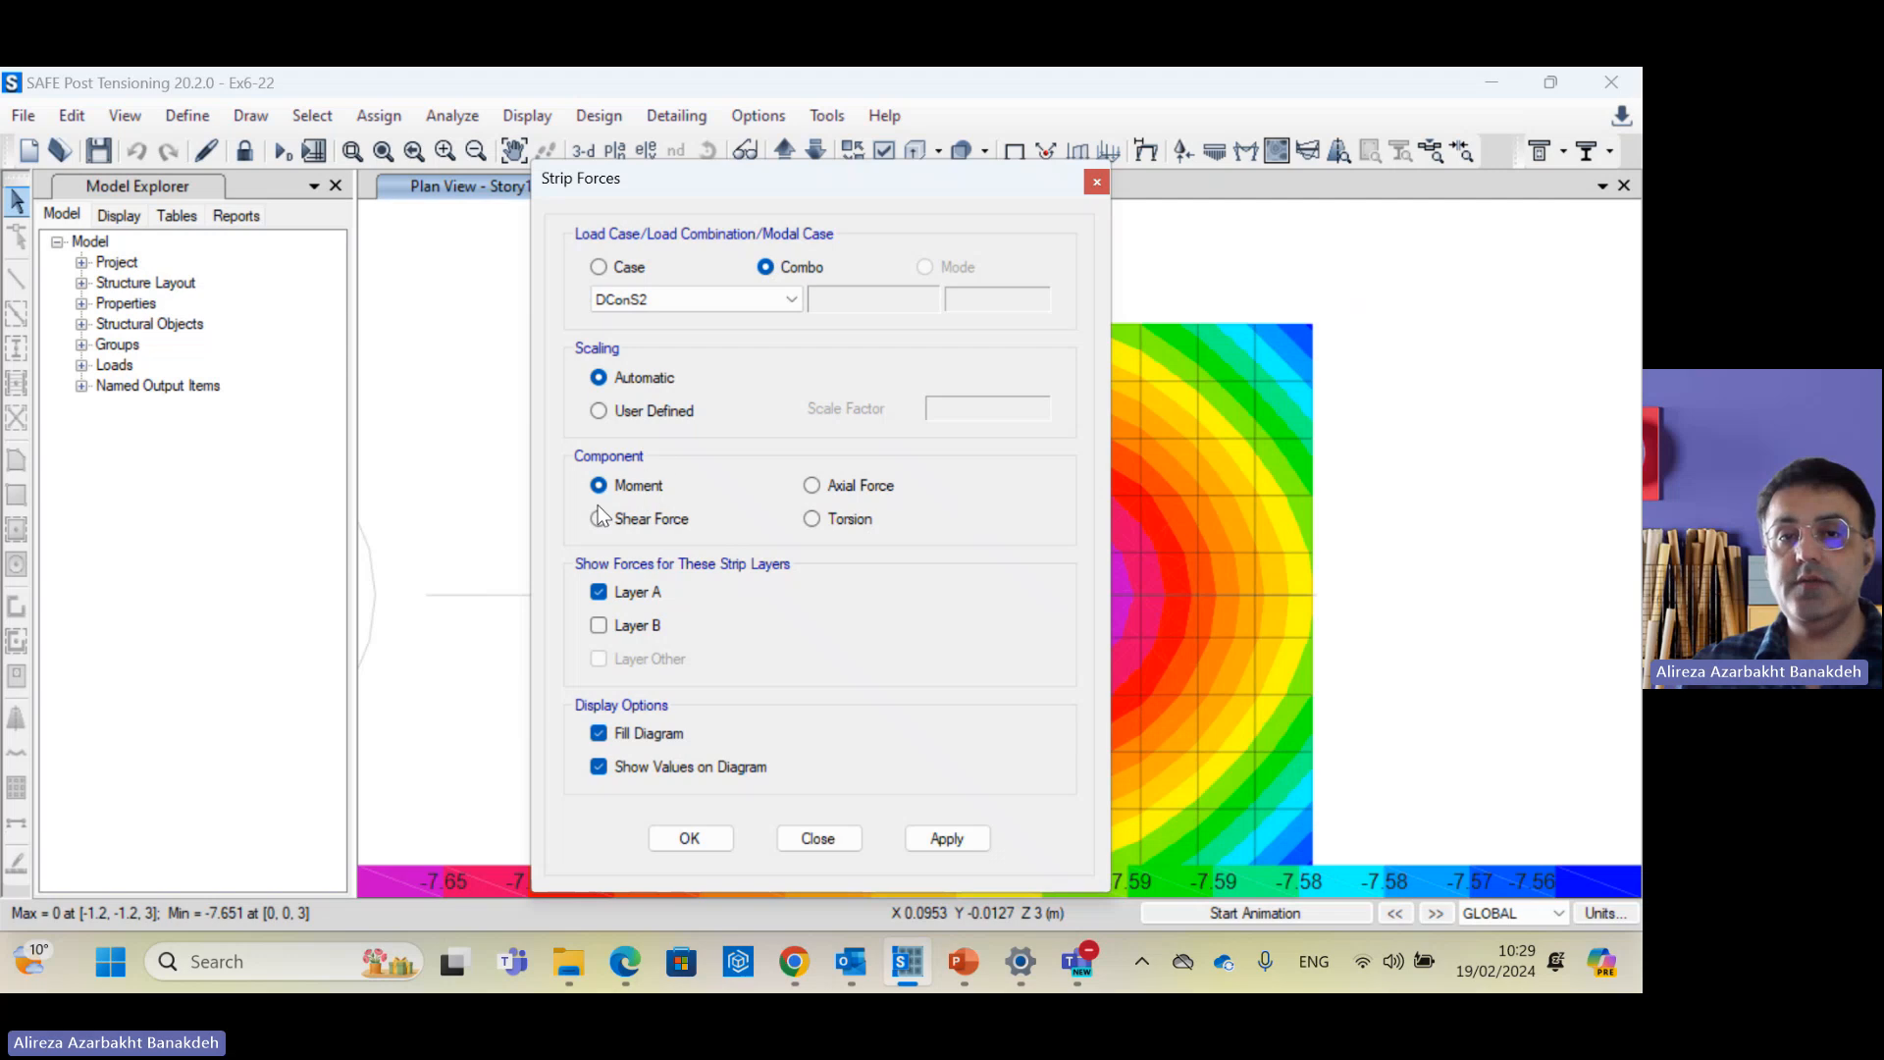
{"action": "left_click", "coordinate": [727, 846]}
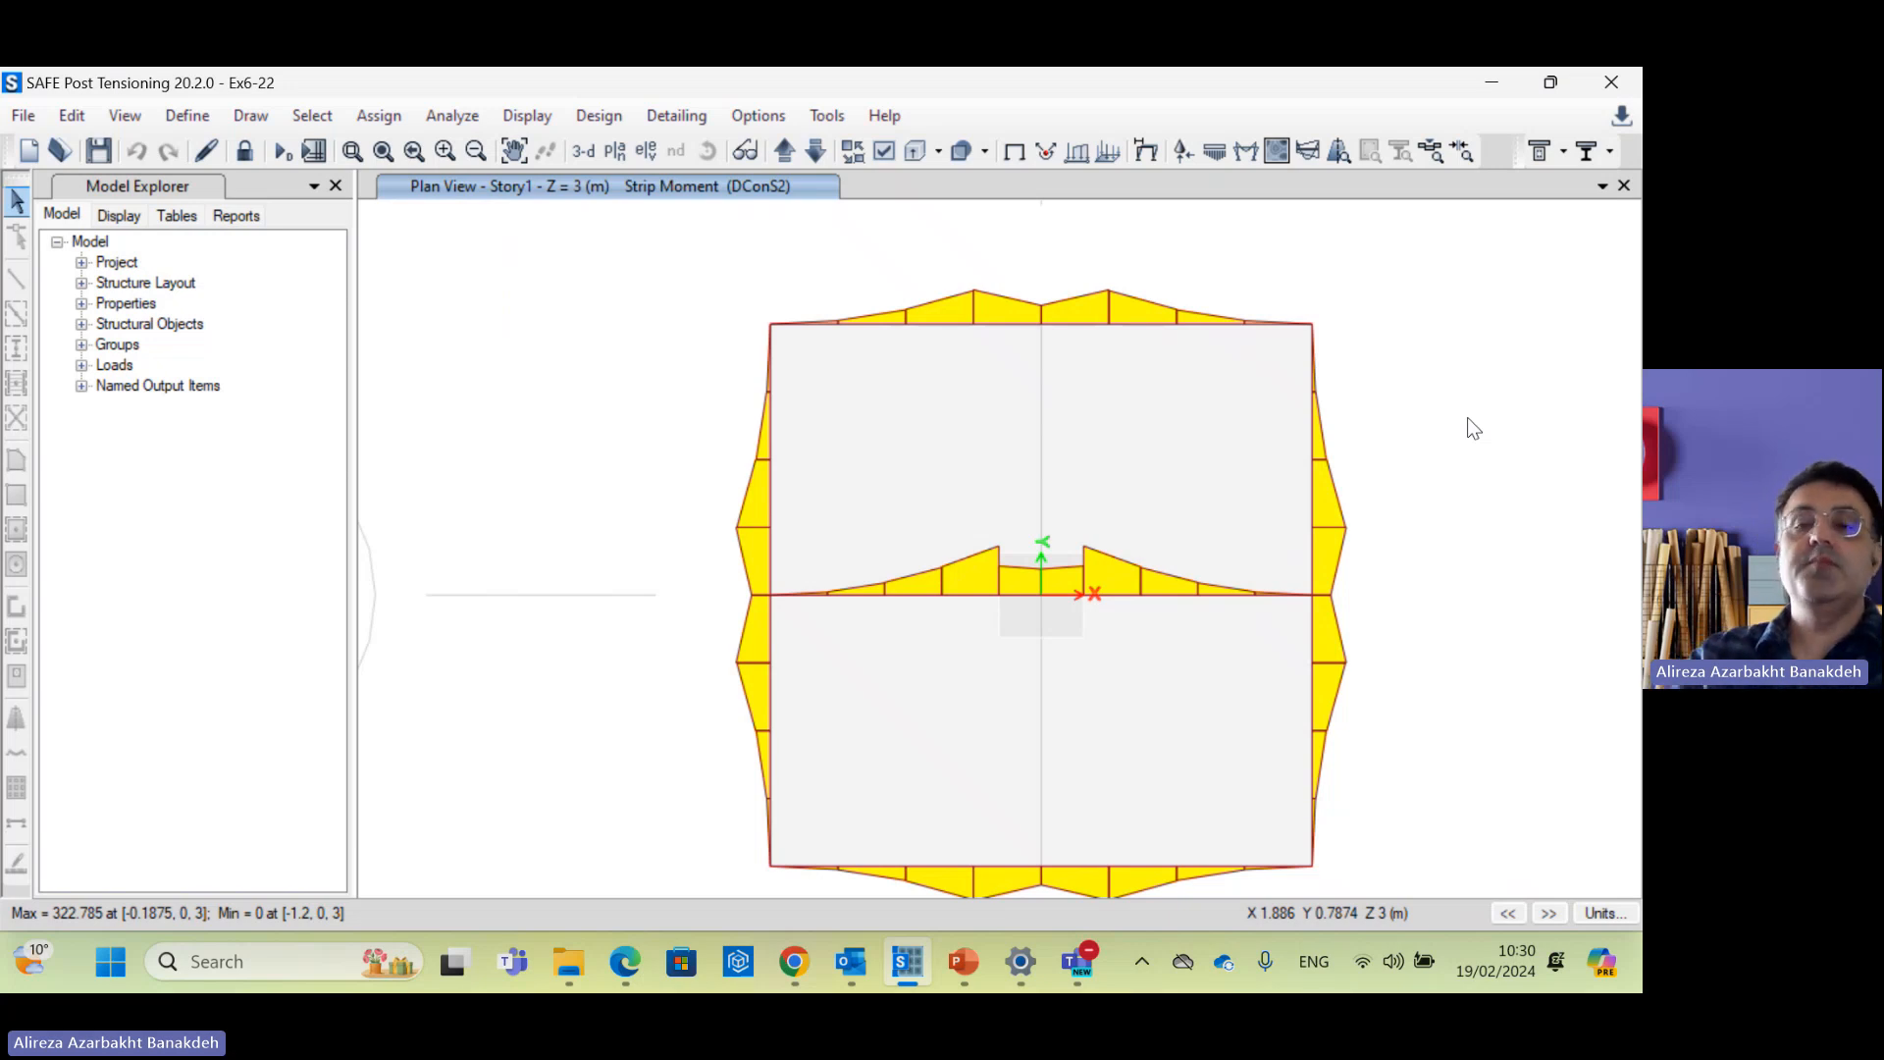
{"action": "mouse_move", "coordinate": [1063, 593]}
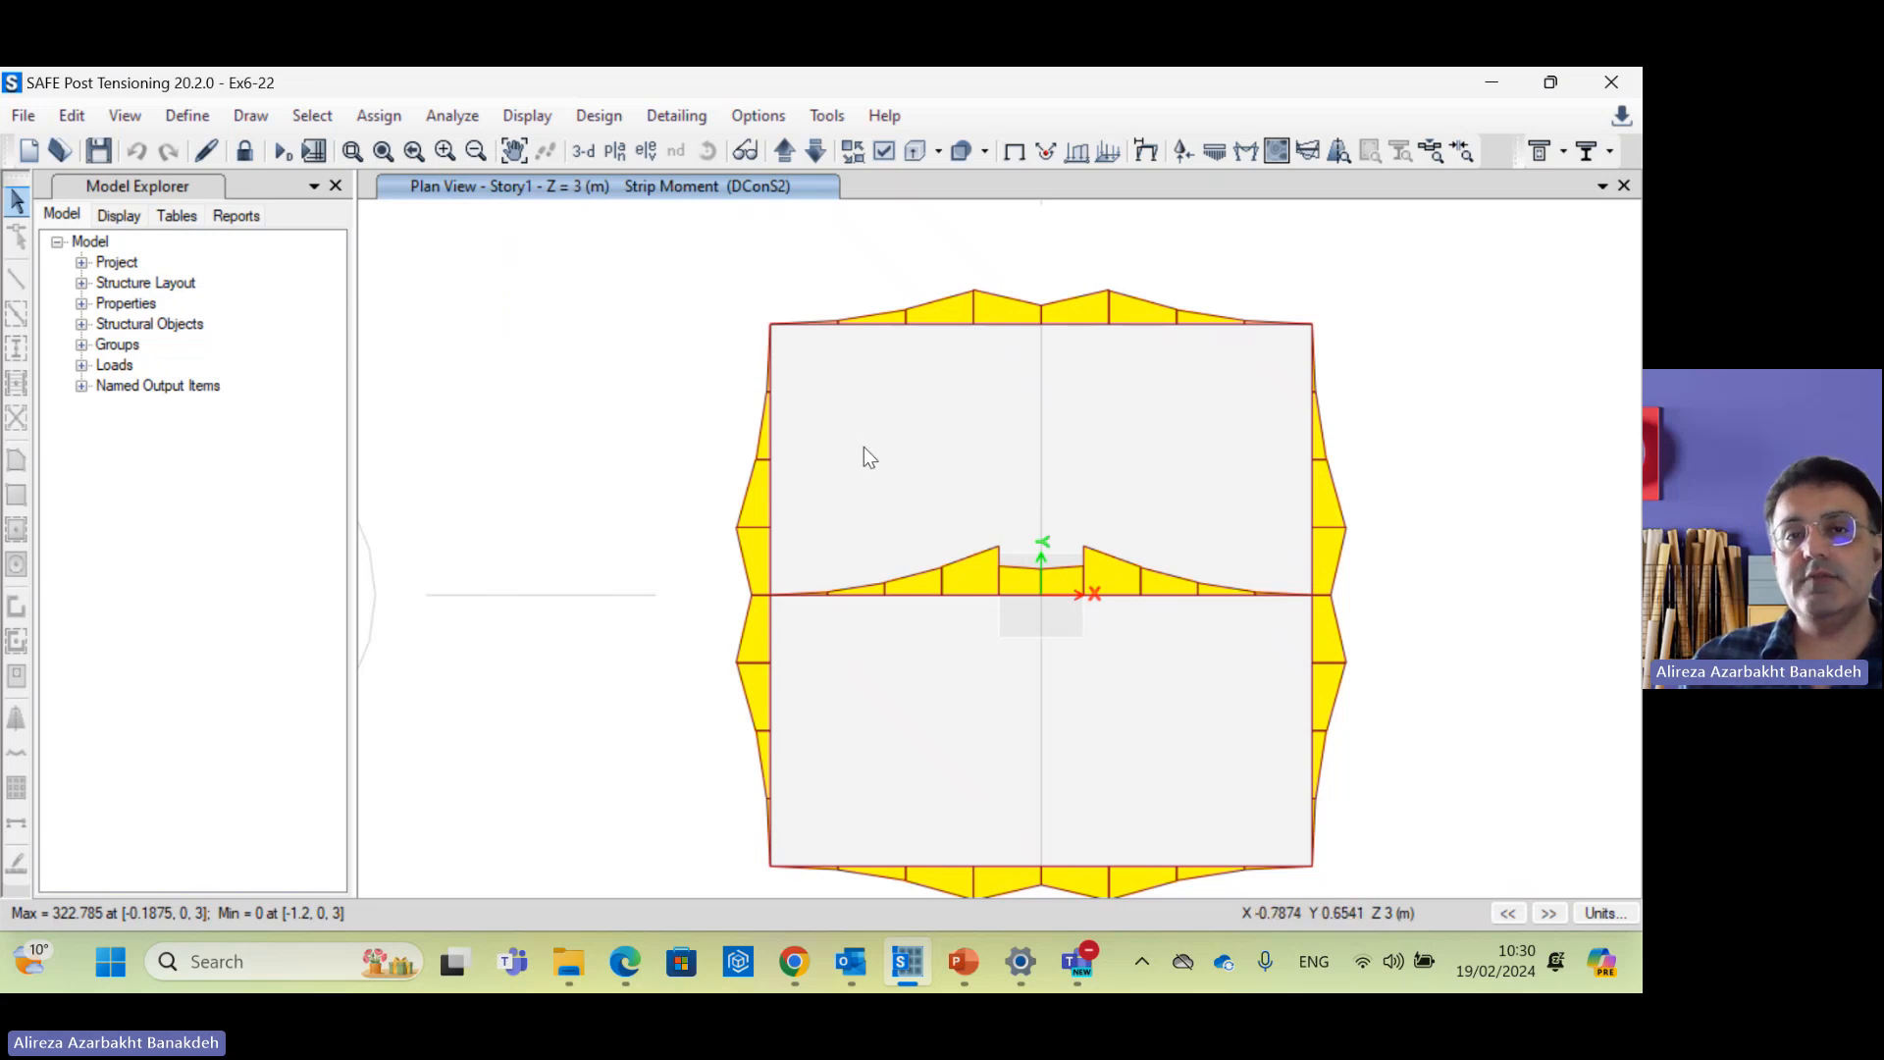
{"action": "left_click", "coordinate": [663, 117]}
Step: Run the concrete slab design check so Layer A reinforcement shows, peaking at 800.91 mm²/m
{"action": "mouse_move", "coordinate": [600, 115]}
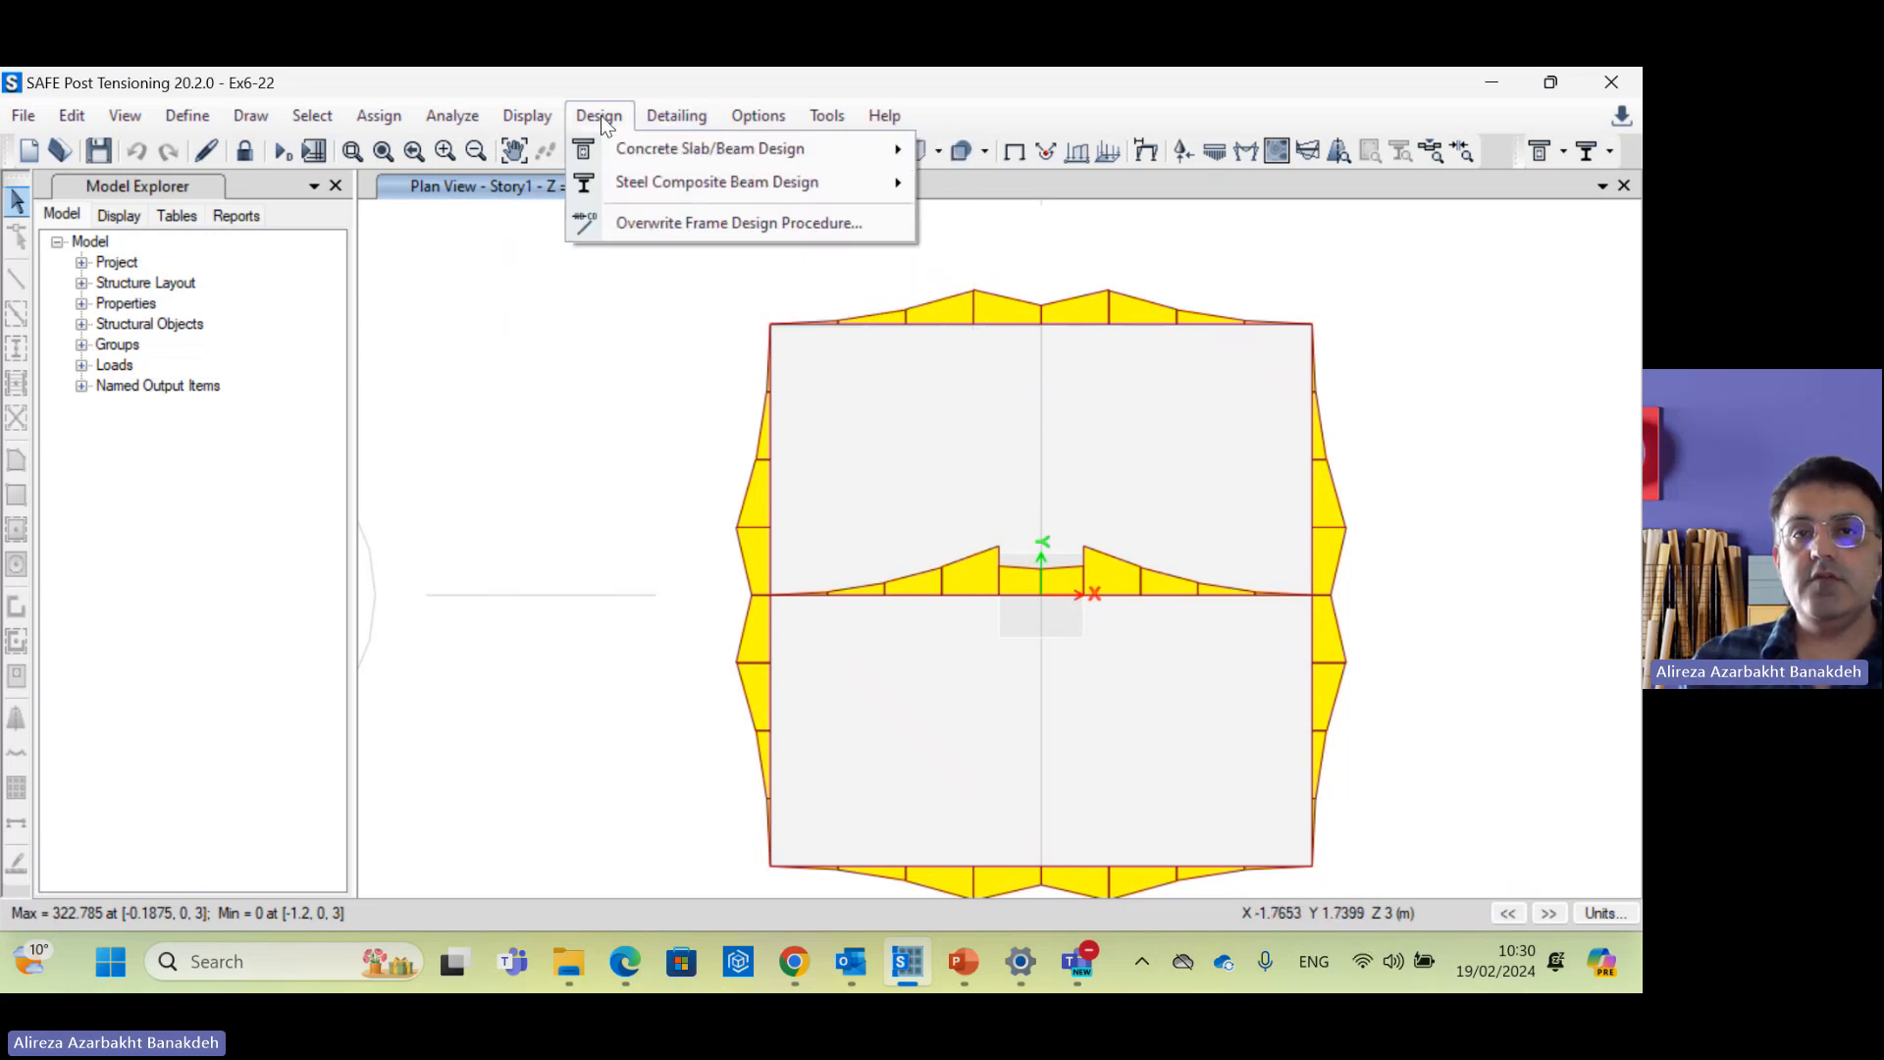
{"action": "mouse_move", "coordinate": [646, 147]}
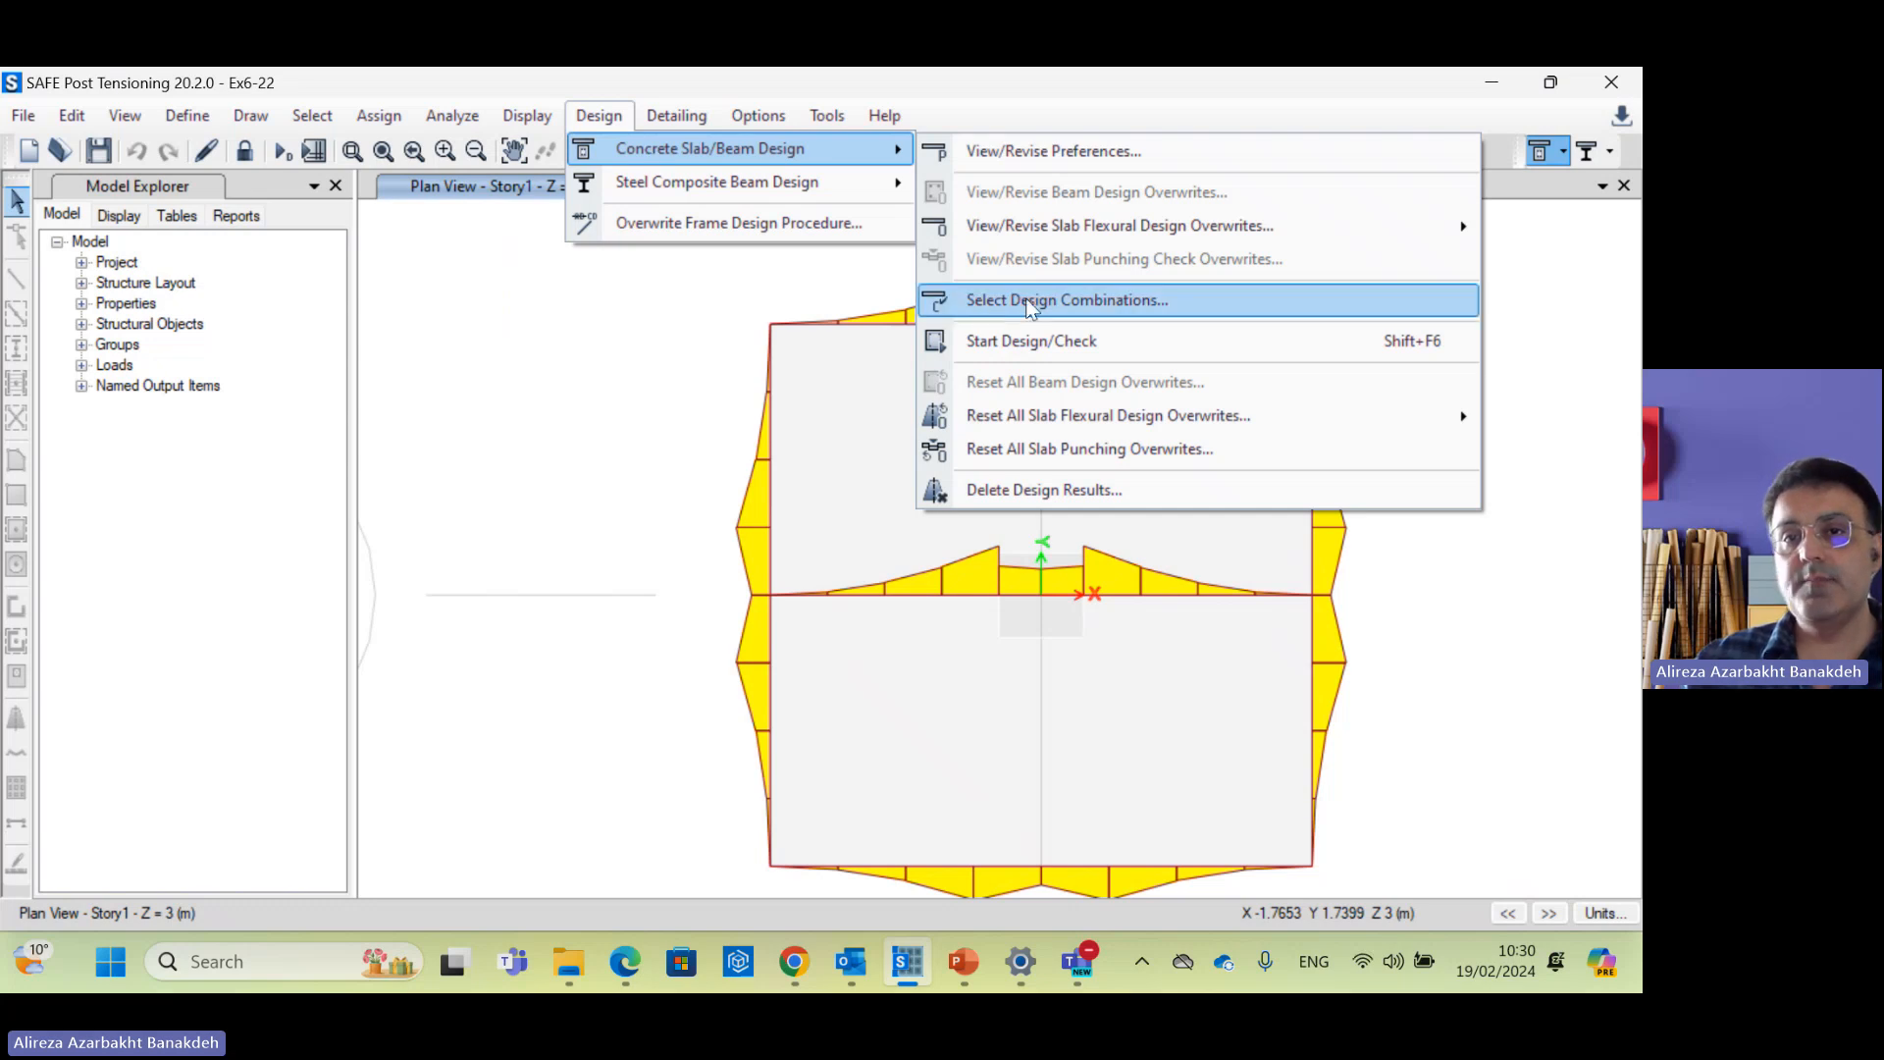
{"action": "left_click", "coordinate": [1026, 341]}
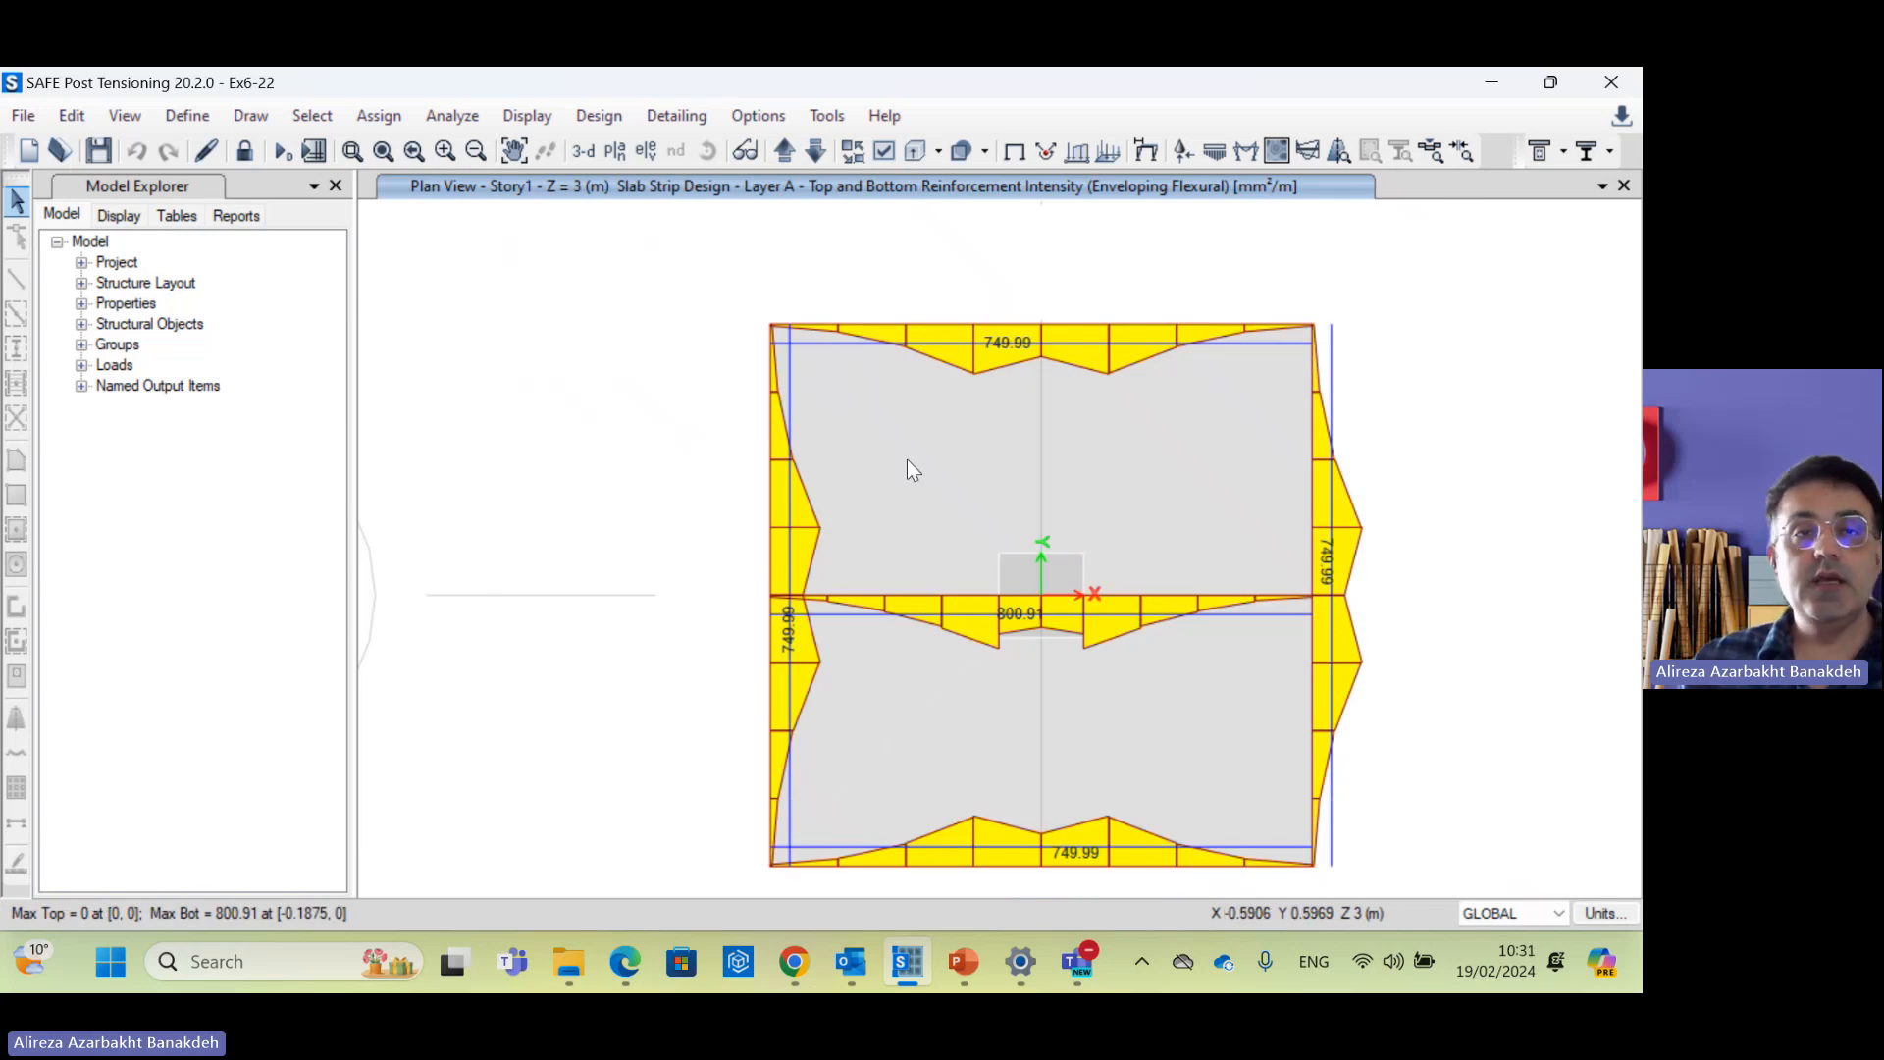
{"action": "left_click", "coordinate": [167, 119]}
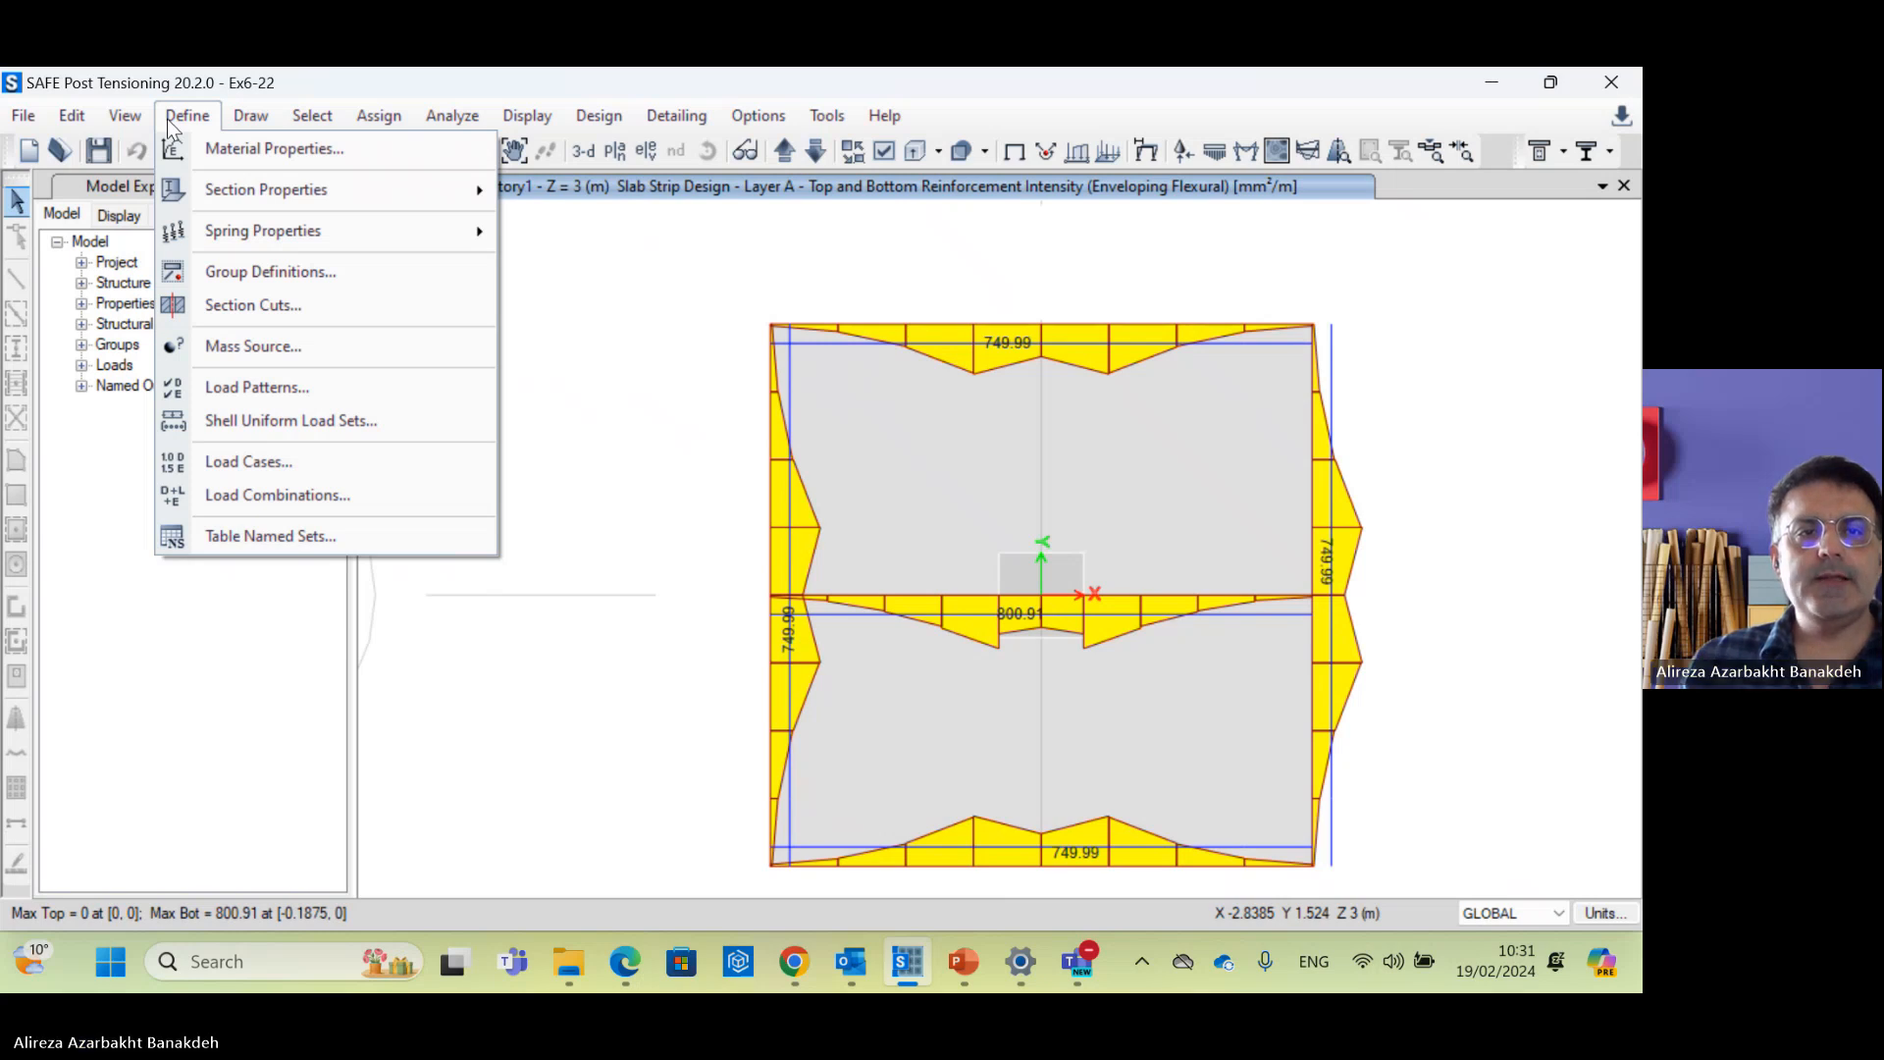
Step: Open the Reinforcing Bar Sizes dialog from Define > Section Properties
{"action": "mouse_move", "coordinate": [283, 198]}
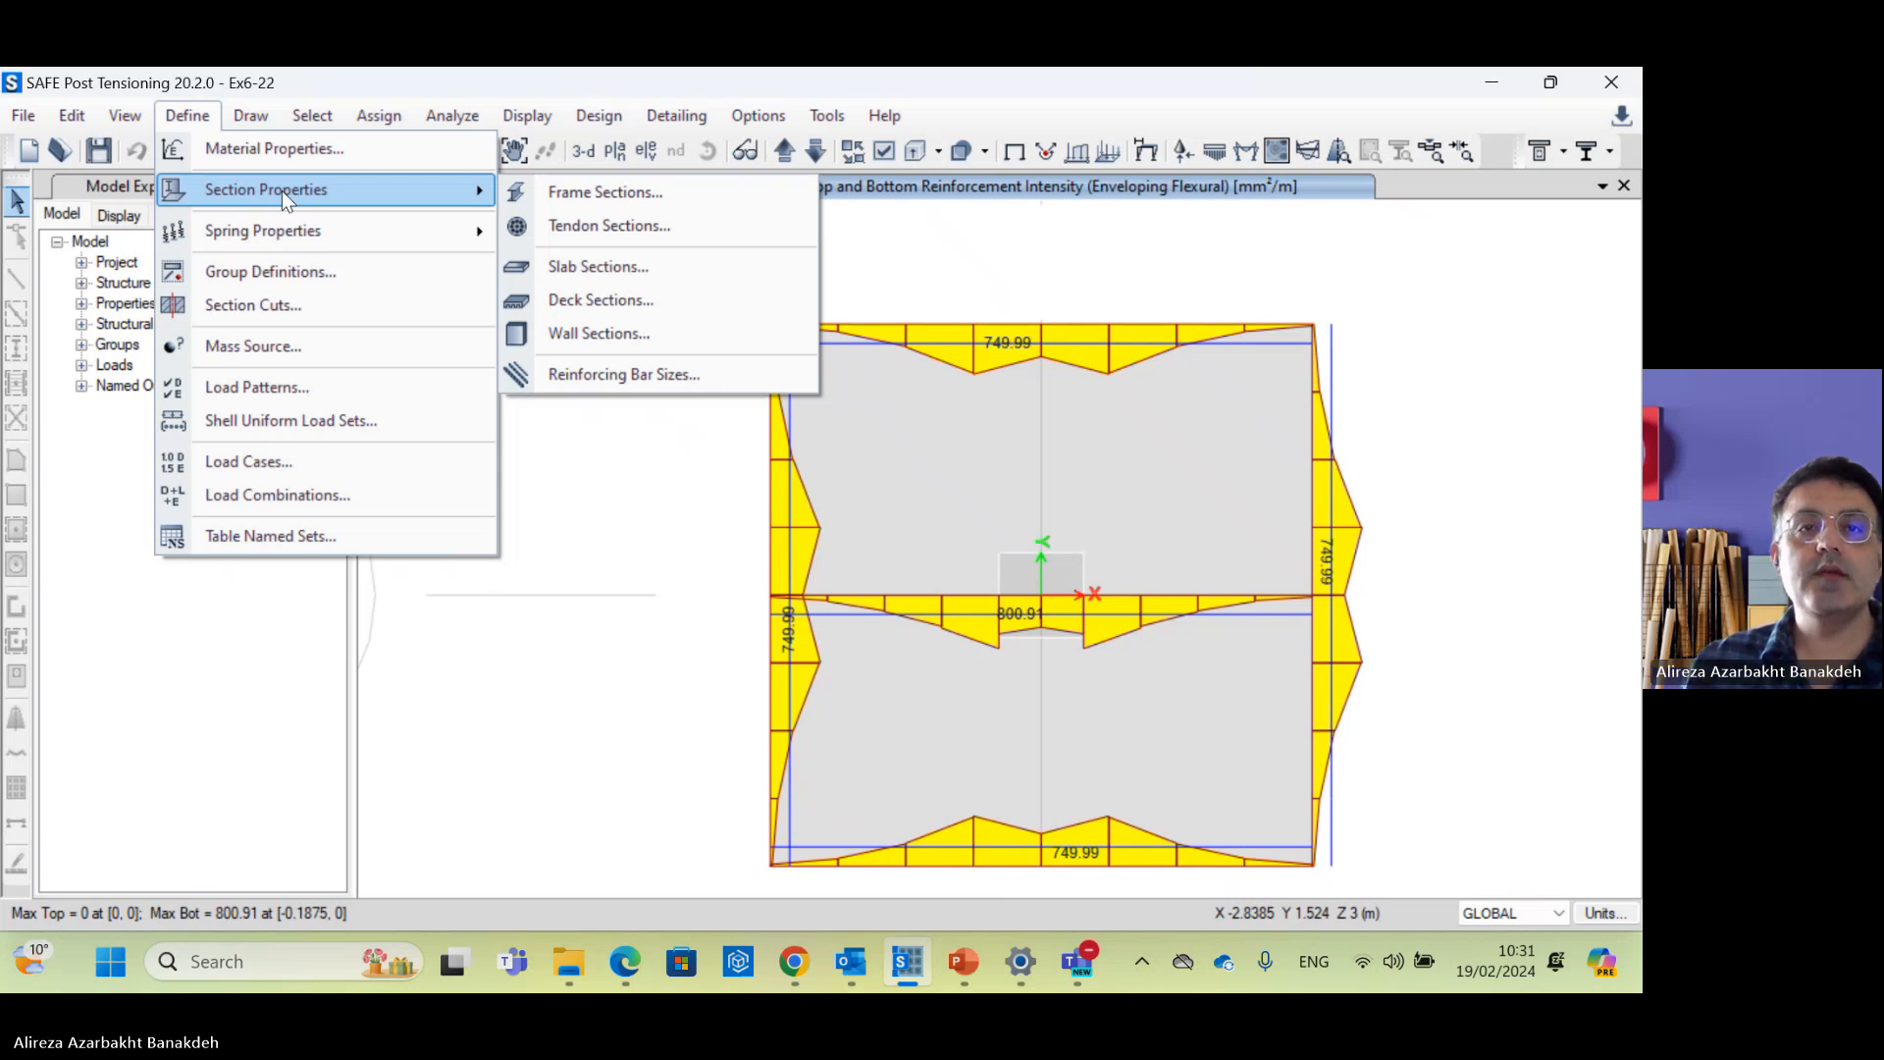
{"action": "left_click", "coordinate": [640, 375]}
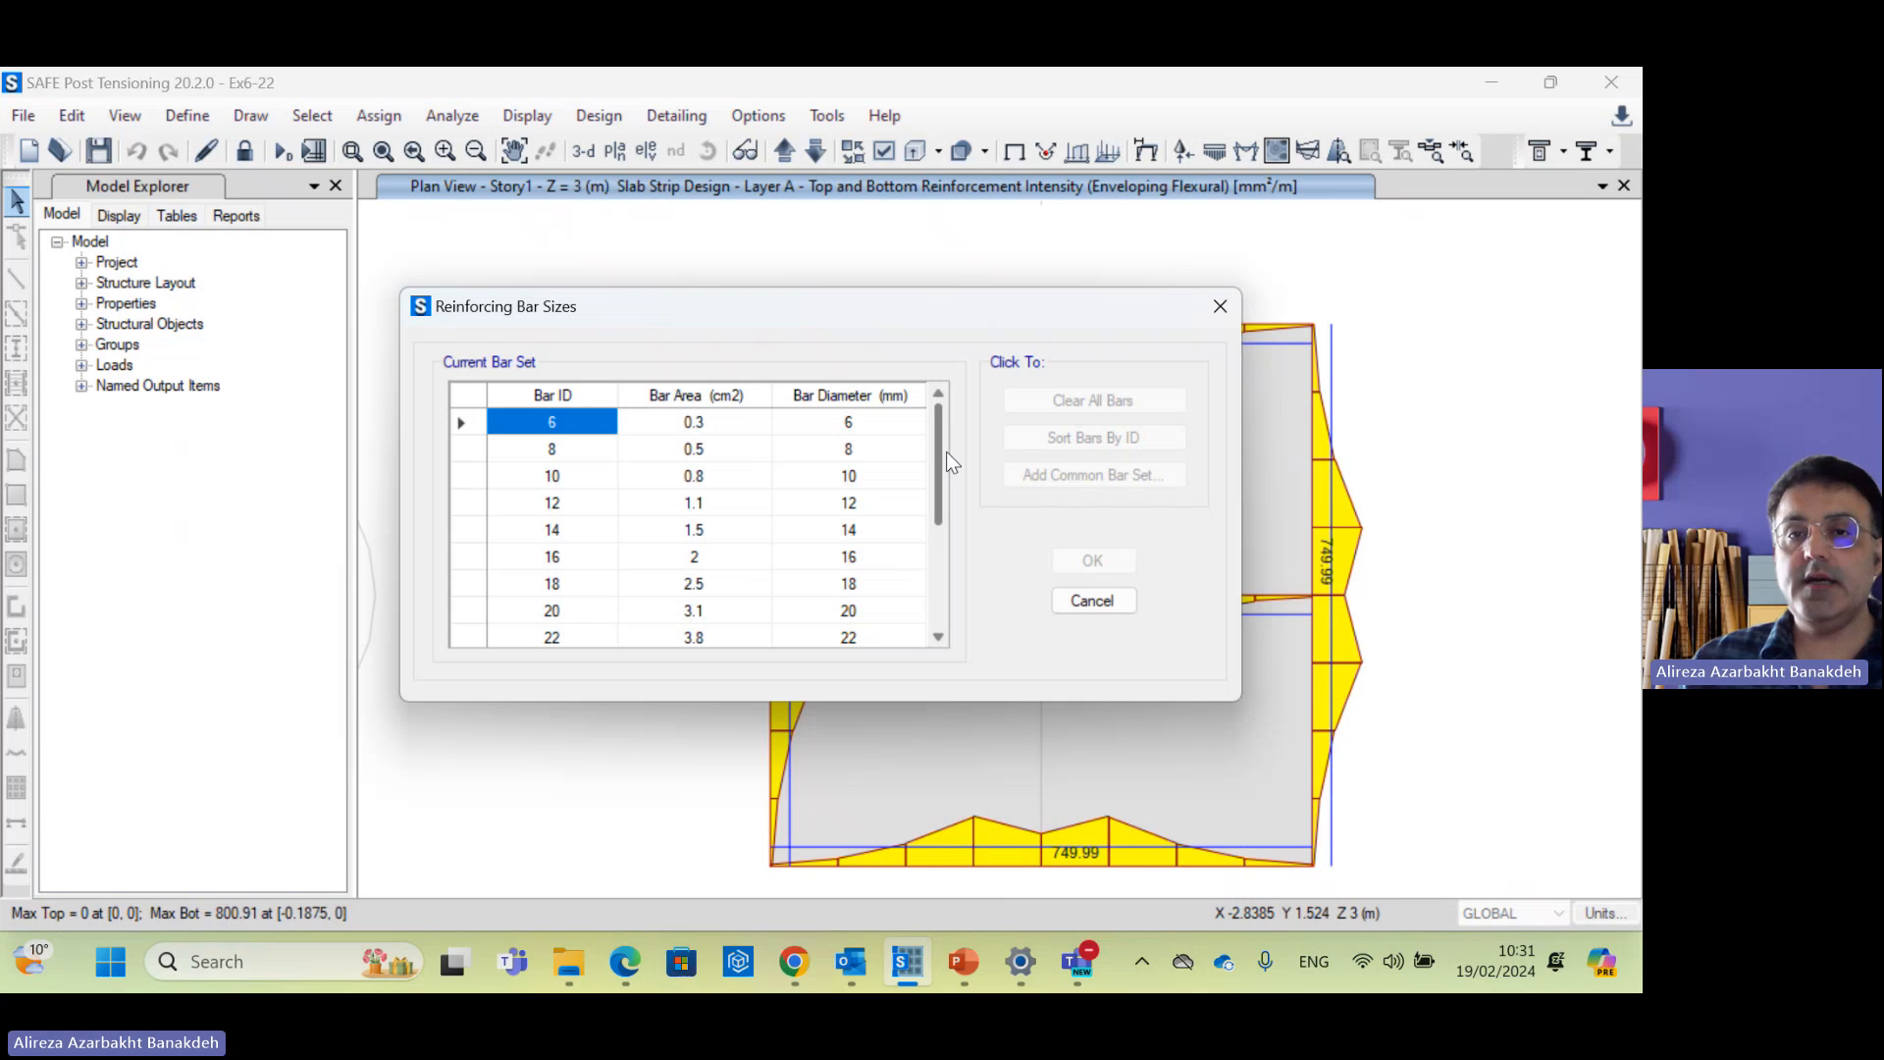
Step: Scroll the Bar ID table and select bar IDs 18 through 25
{"action": "left_click_drag", "start_coordinate": [940, 452], "coordinate": [961, 410]}
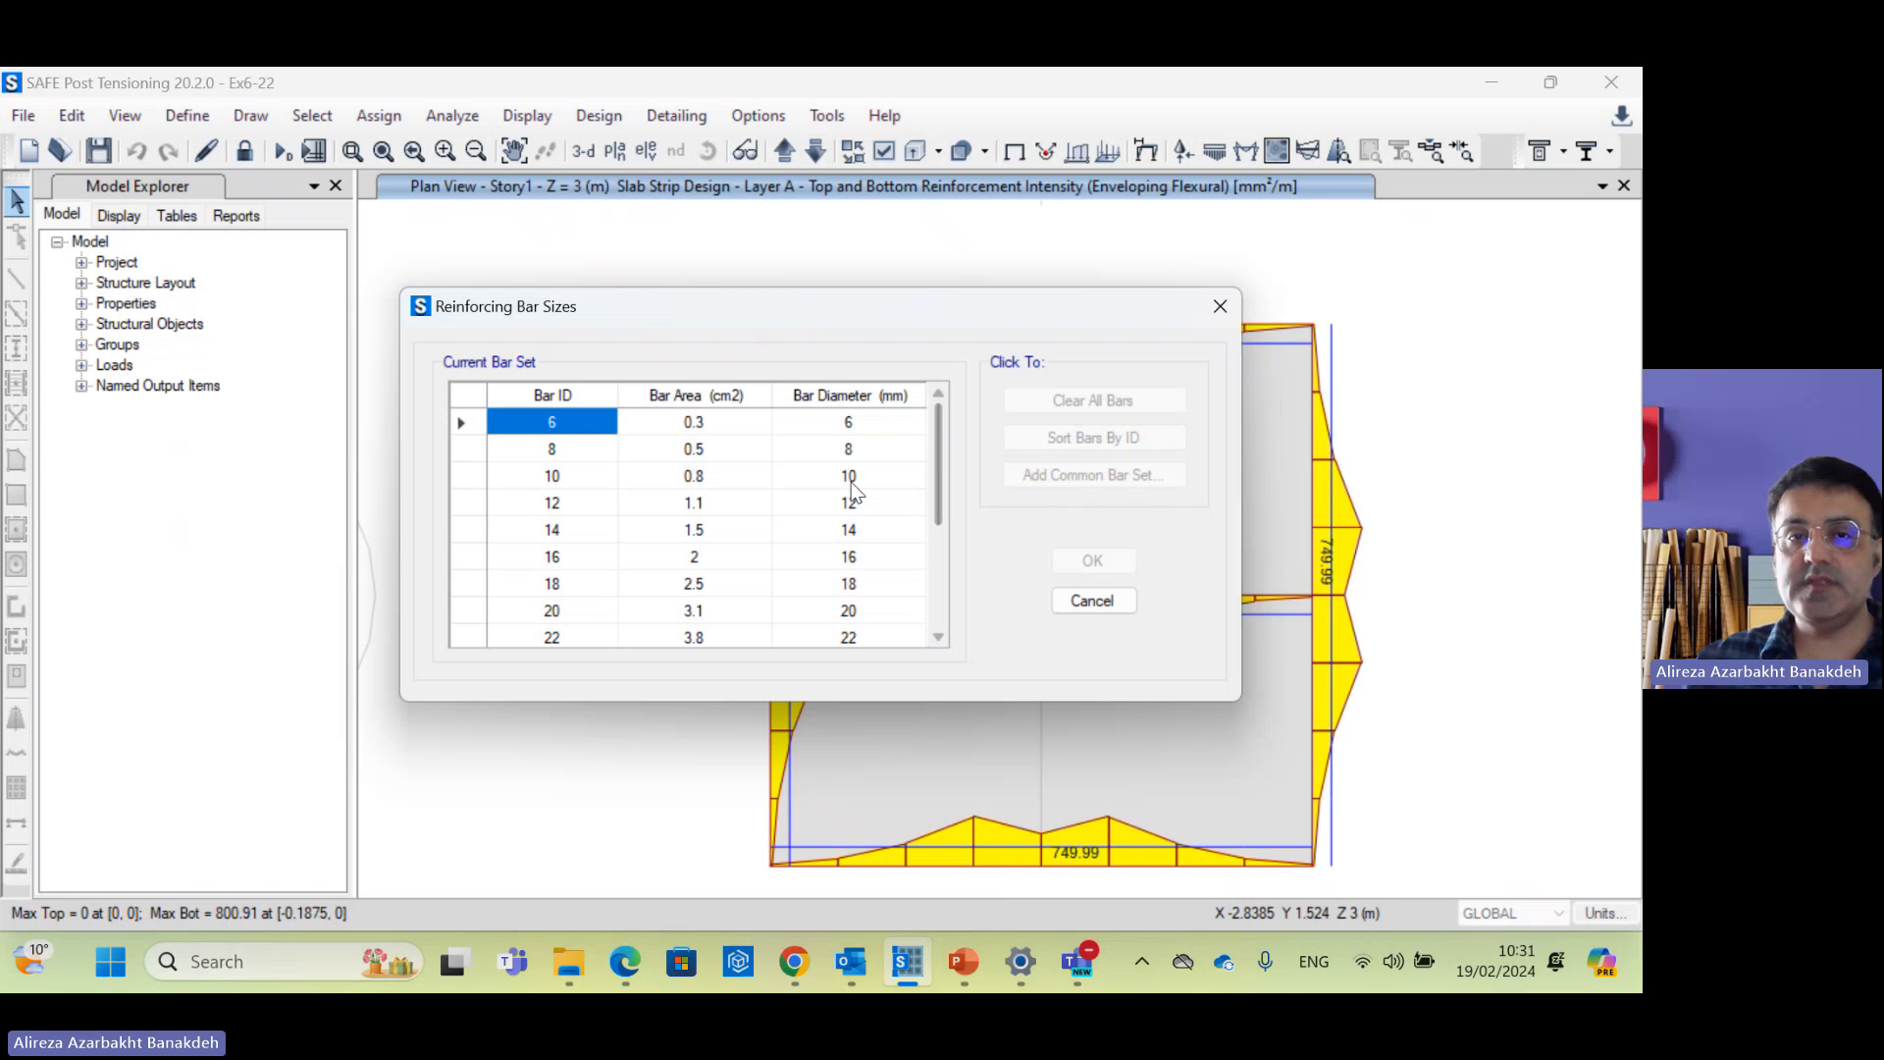
{"action": "left_click_drag", "start_coordinate": [944, 469], "coordinate": [936, 589]}
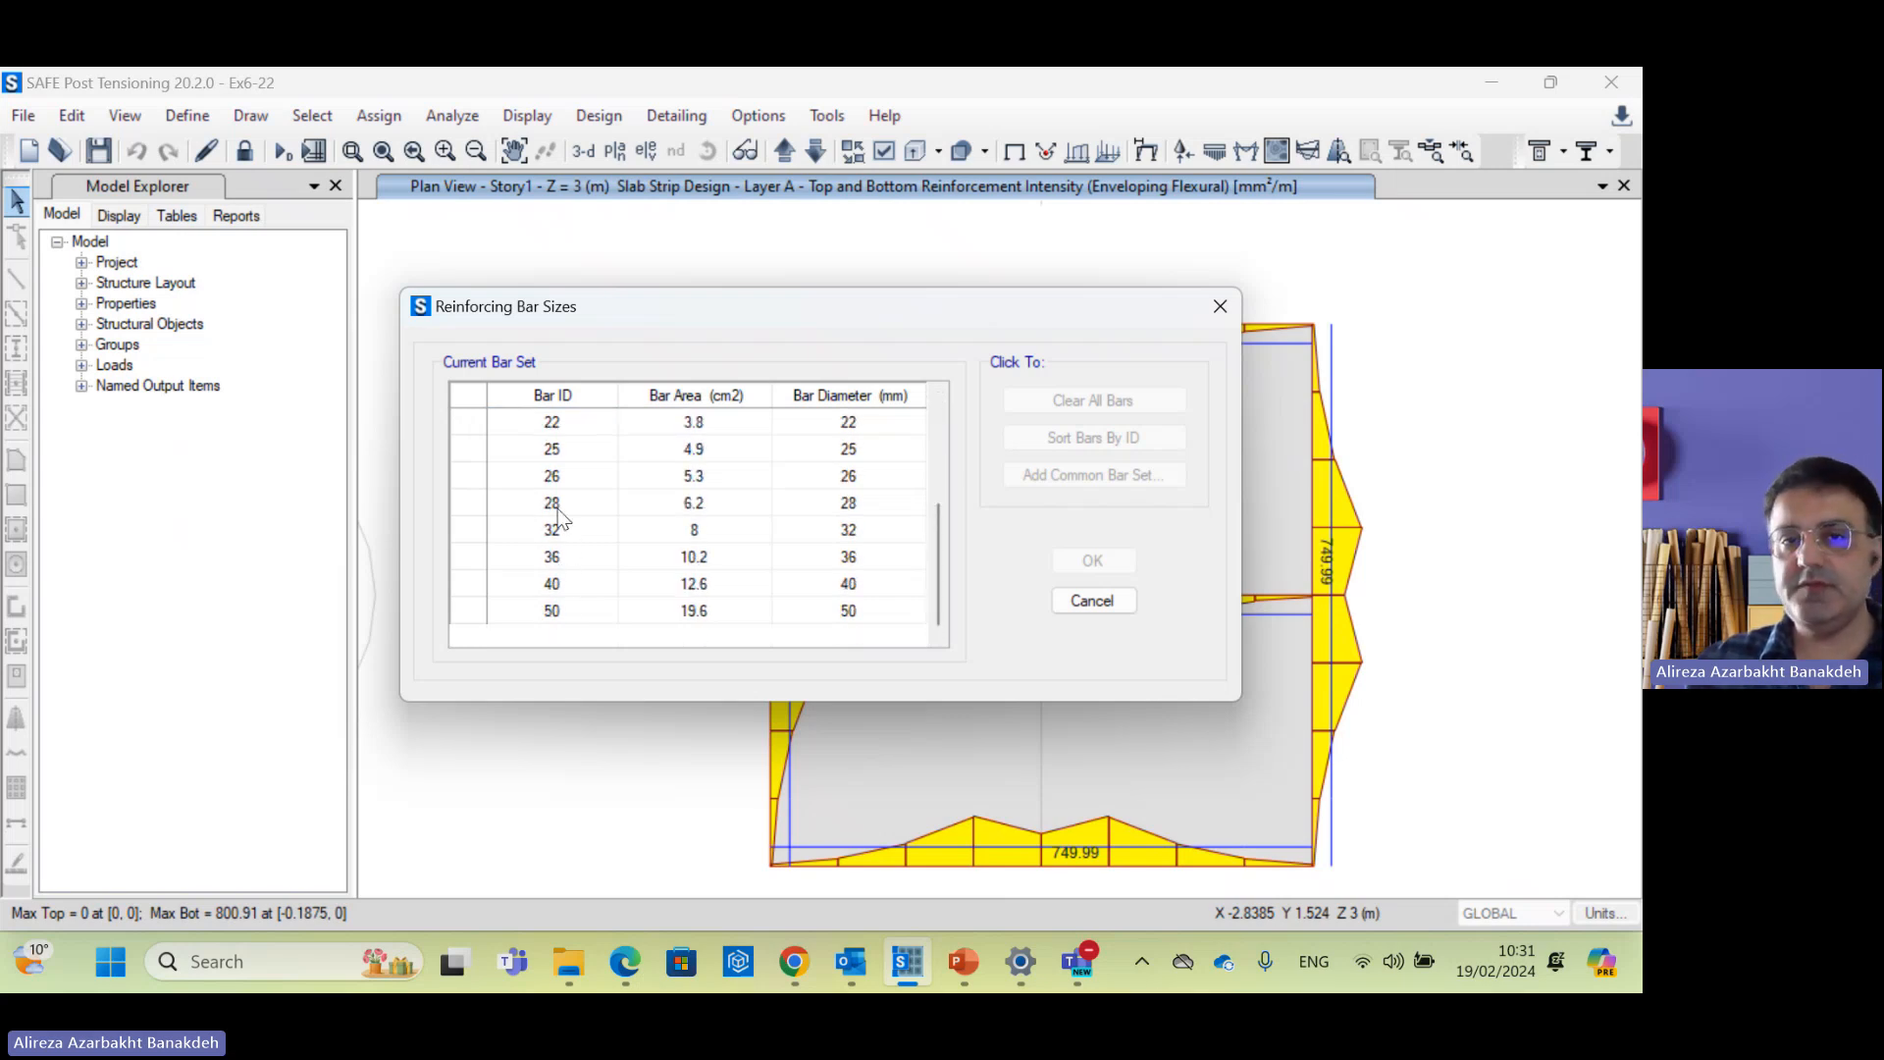
{"action": "left_click_drag", "start_coordinate": [936, 577], "coordinate": [939, 531]}
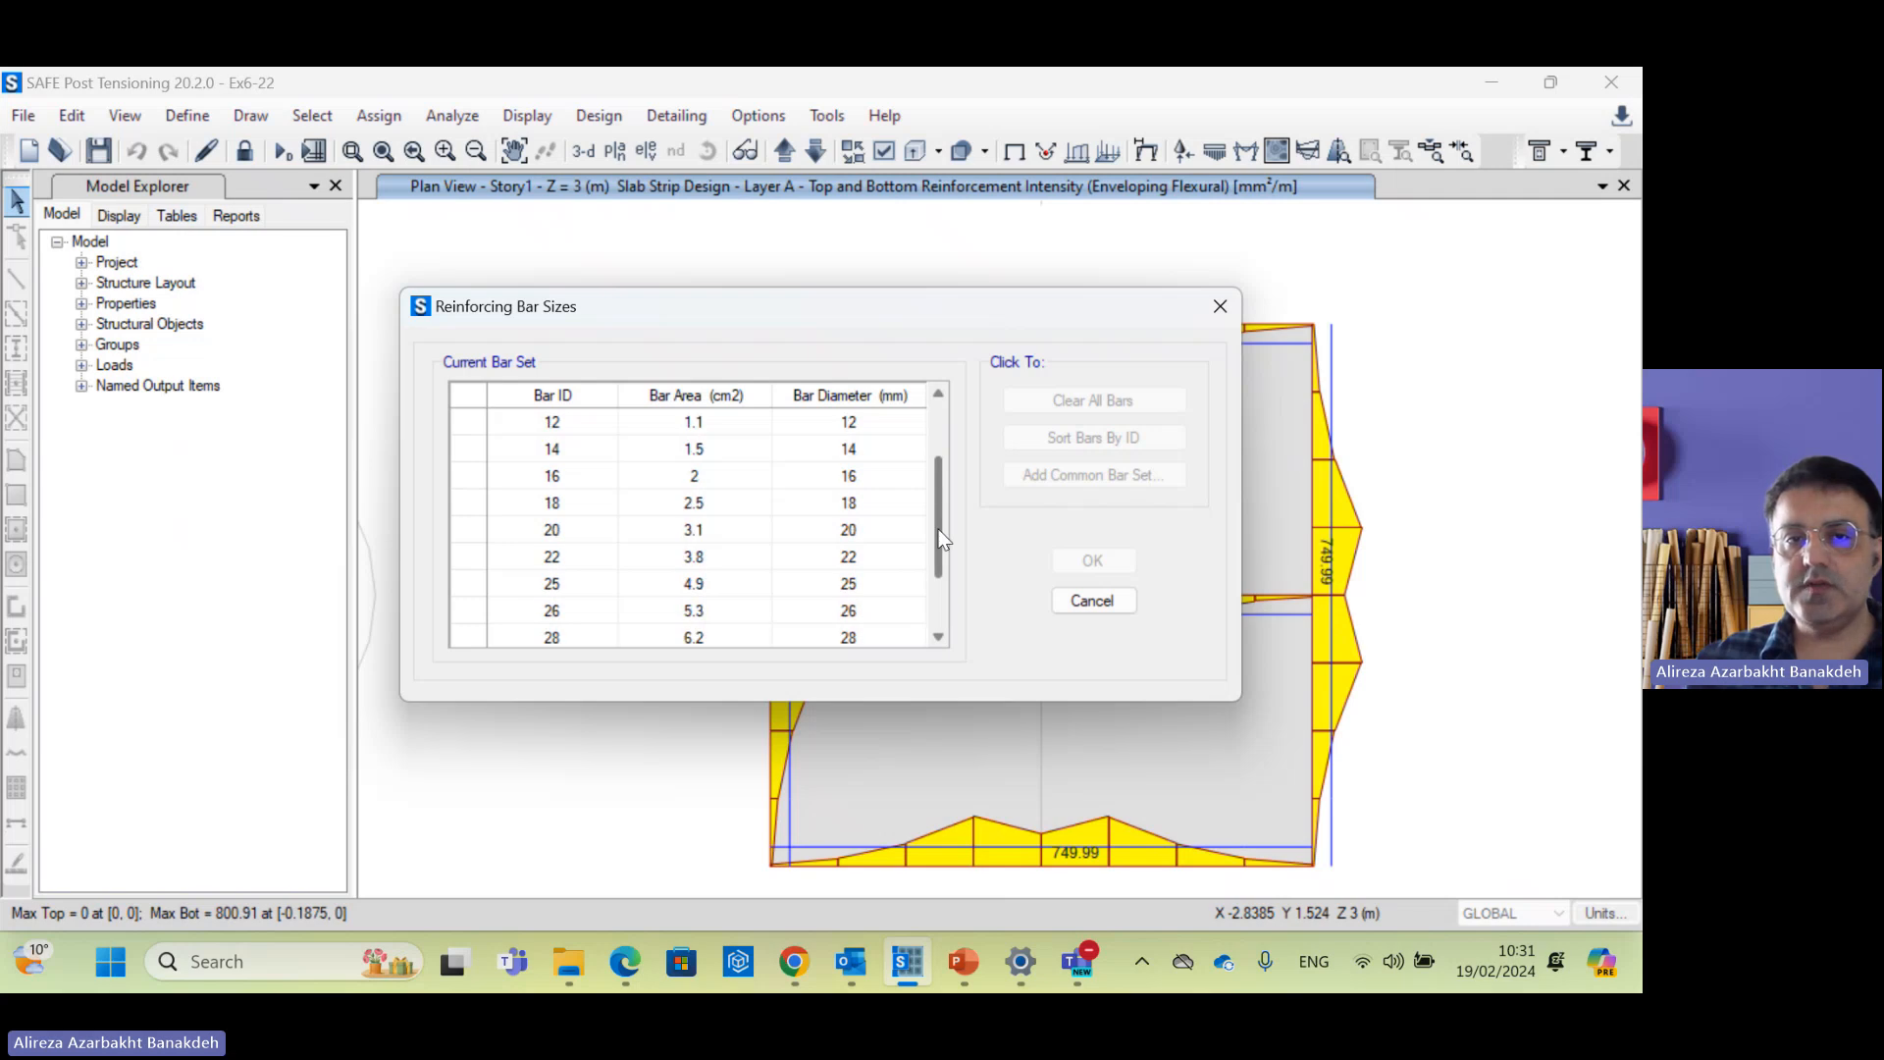
{"action": "left_click", "coordinate": [579, 531]}
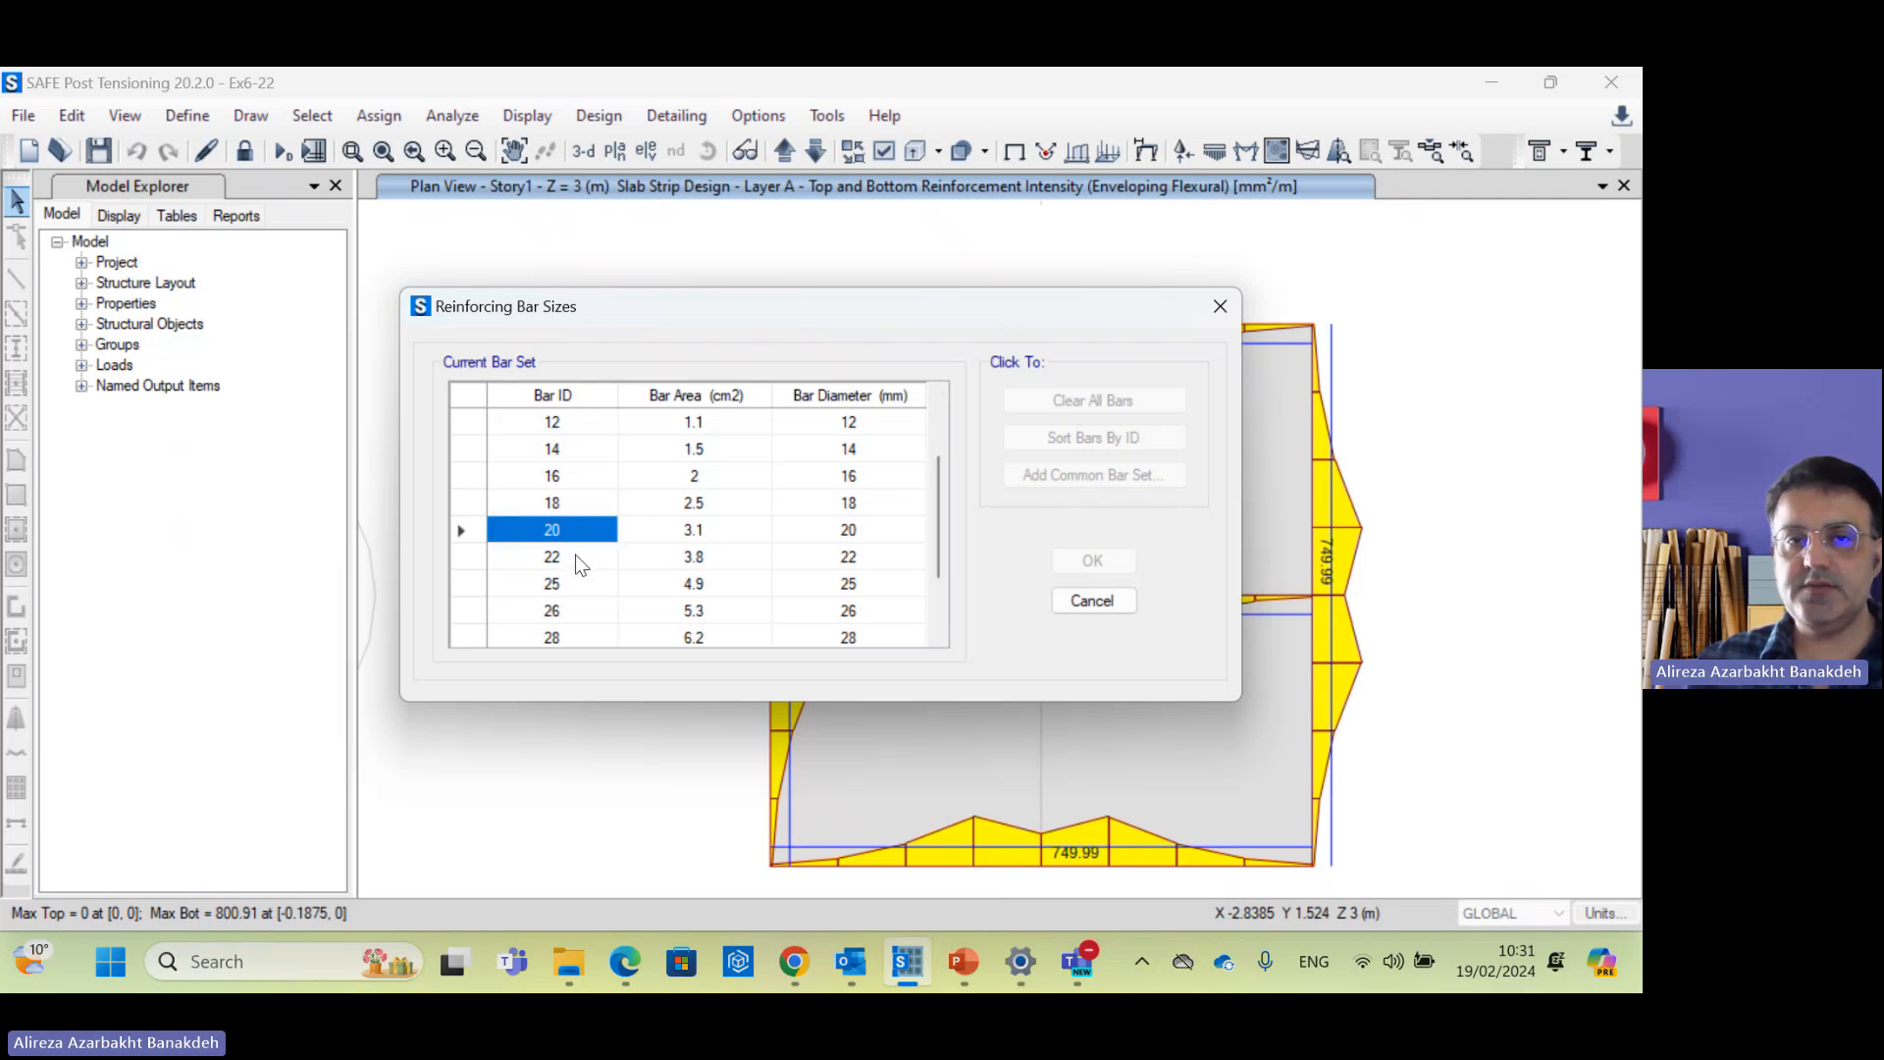
{"action": "left_click", "coordinate": [572, 509]}
{"action": "left_click", "coordinate": [581, 586]}
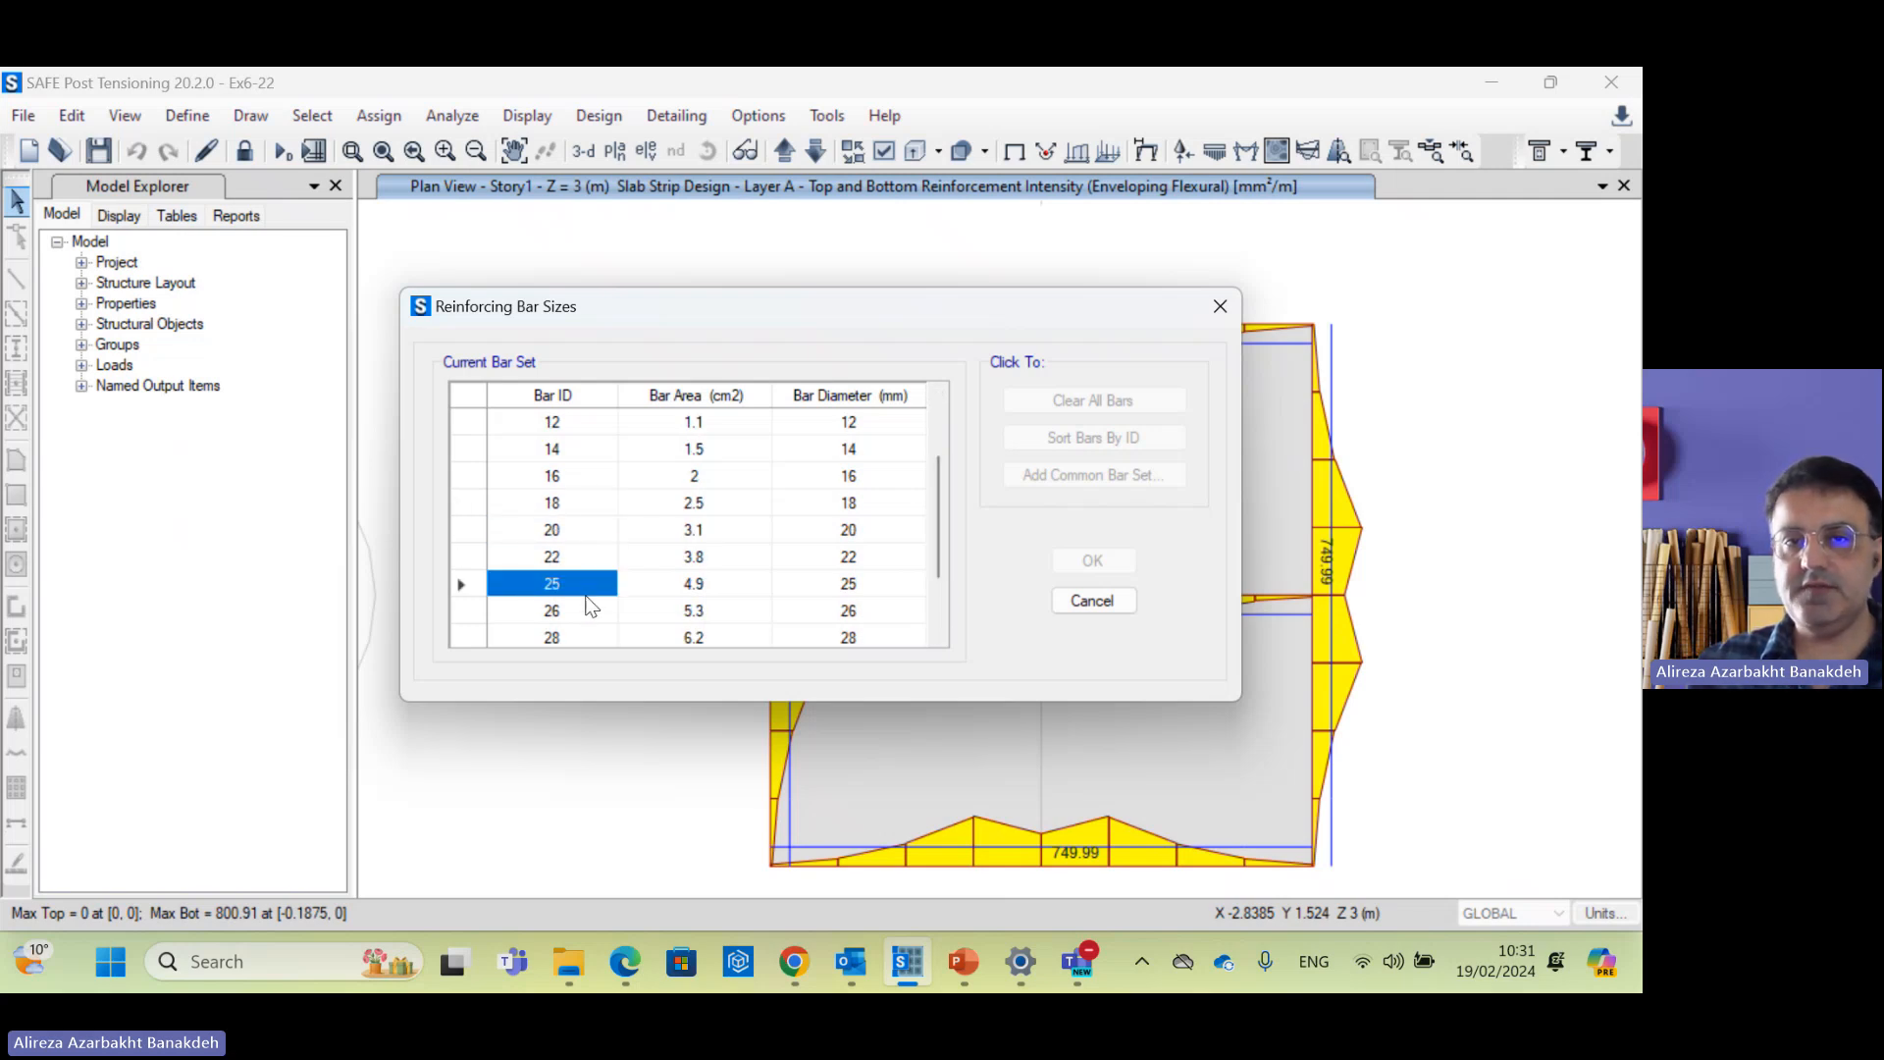
{"action": "left_click_drag", "start_coordinate": [579, 497], "coordinate": [575, 585]}
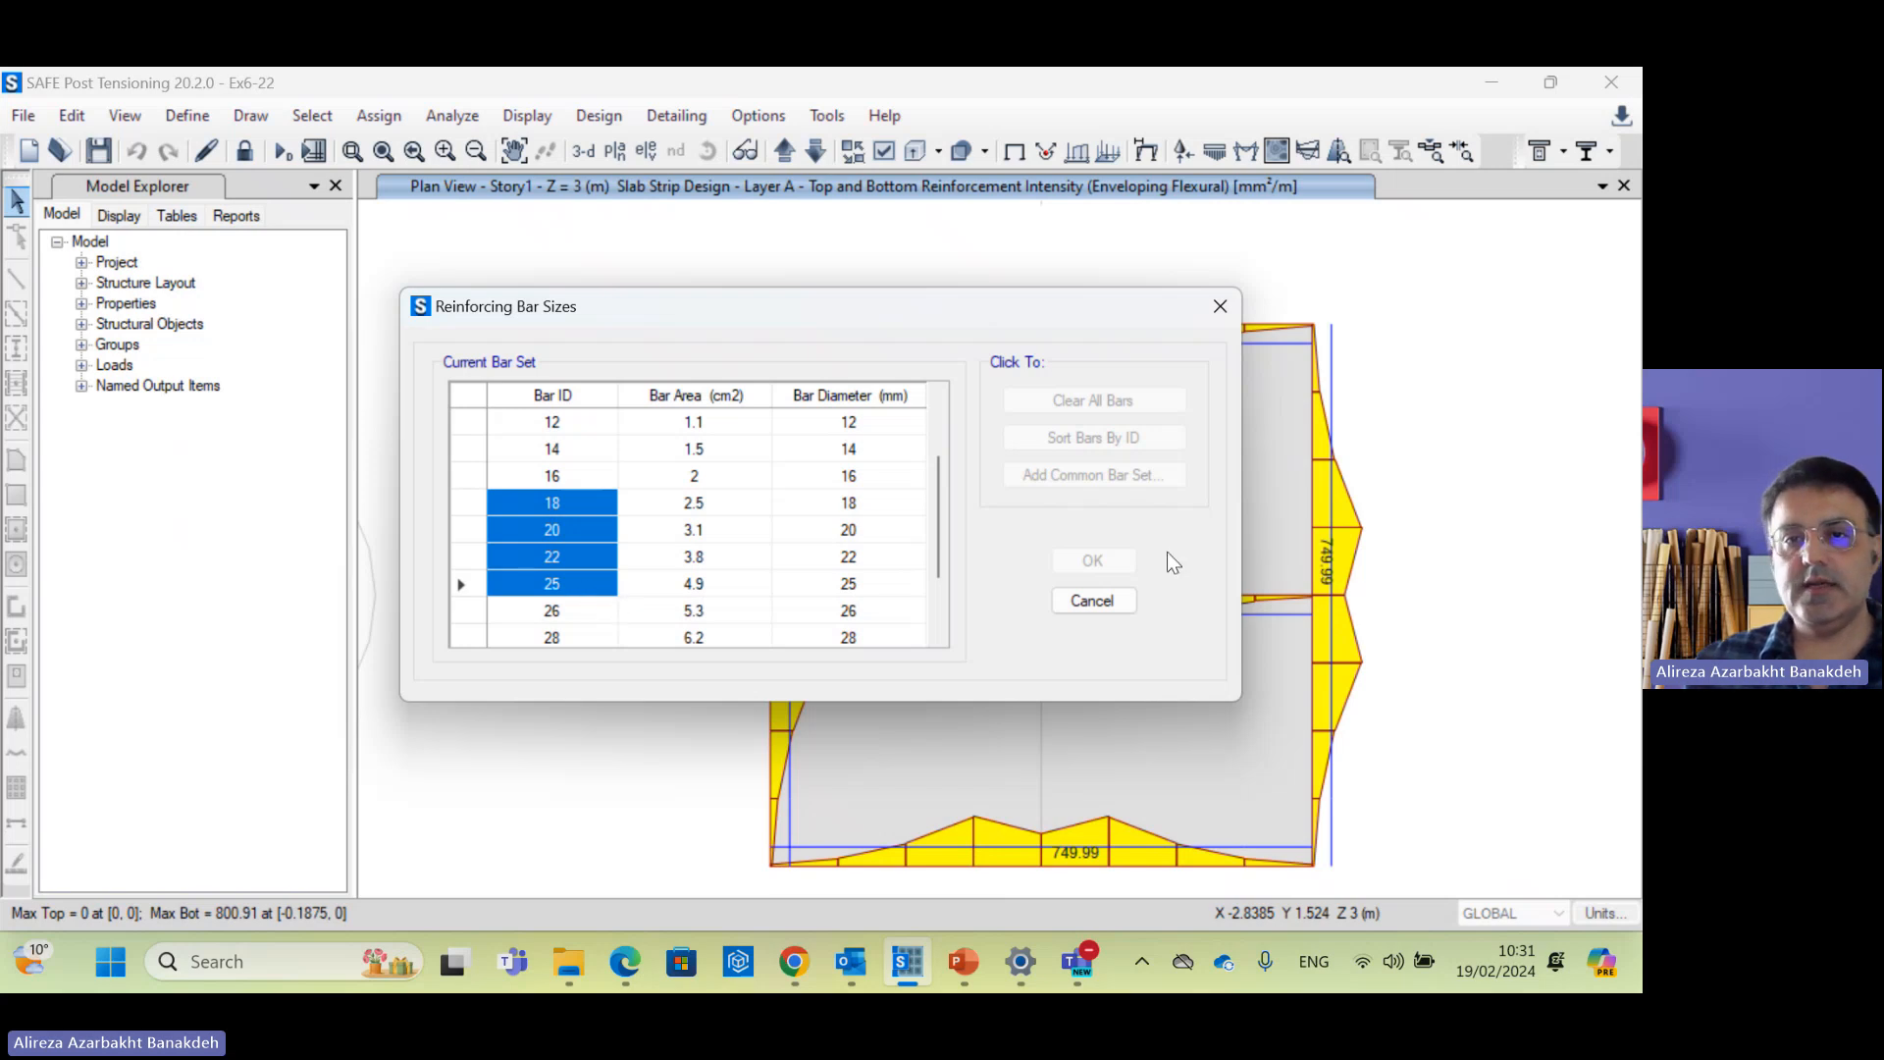
Step: Highlight bar ID 32, then cancel the bar sizes dialog unchanged
{"action": "left_click_drag", "start_coordinate": [945, 481], "coordinate": [934, 534]}
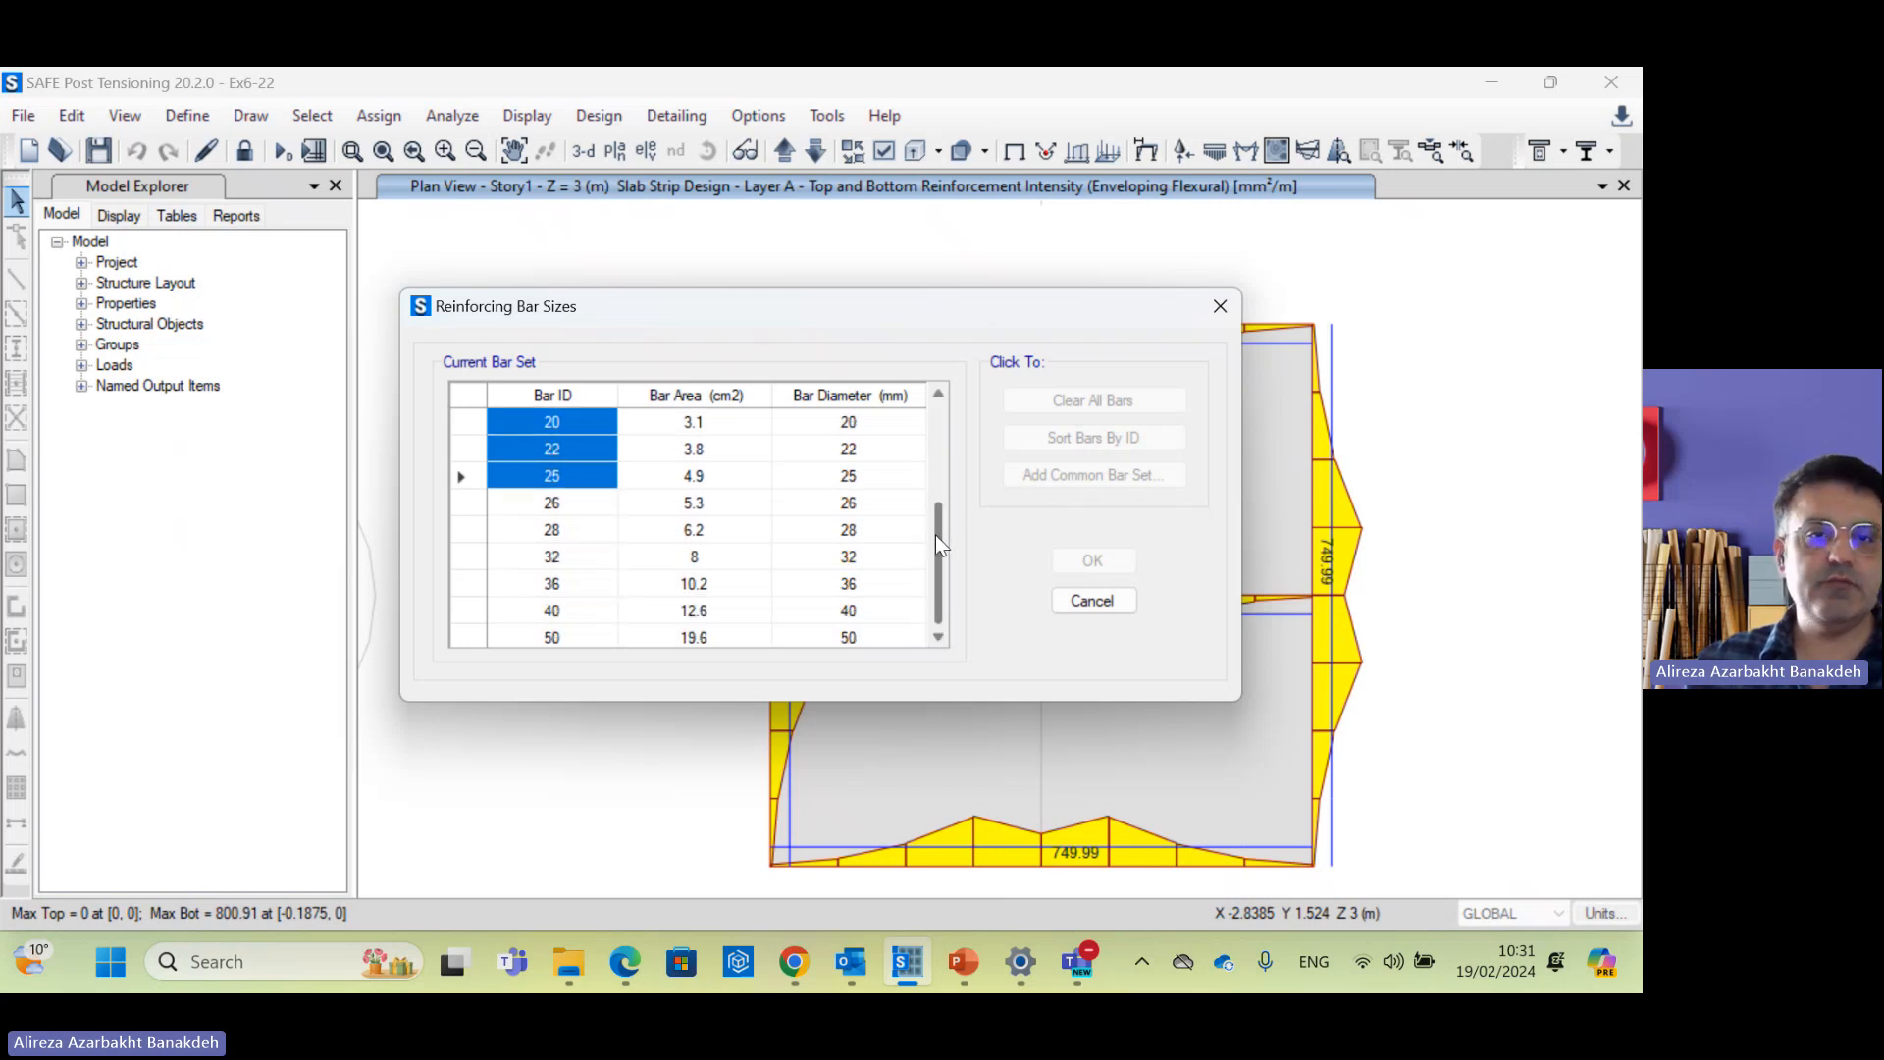
{"action": "left_click", "coordinate": [573, 559]}
{"action": "left_click", "coordinate": [559, 536]}
{"action": "left_click", "coordinate": [565, 550]}
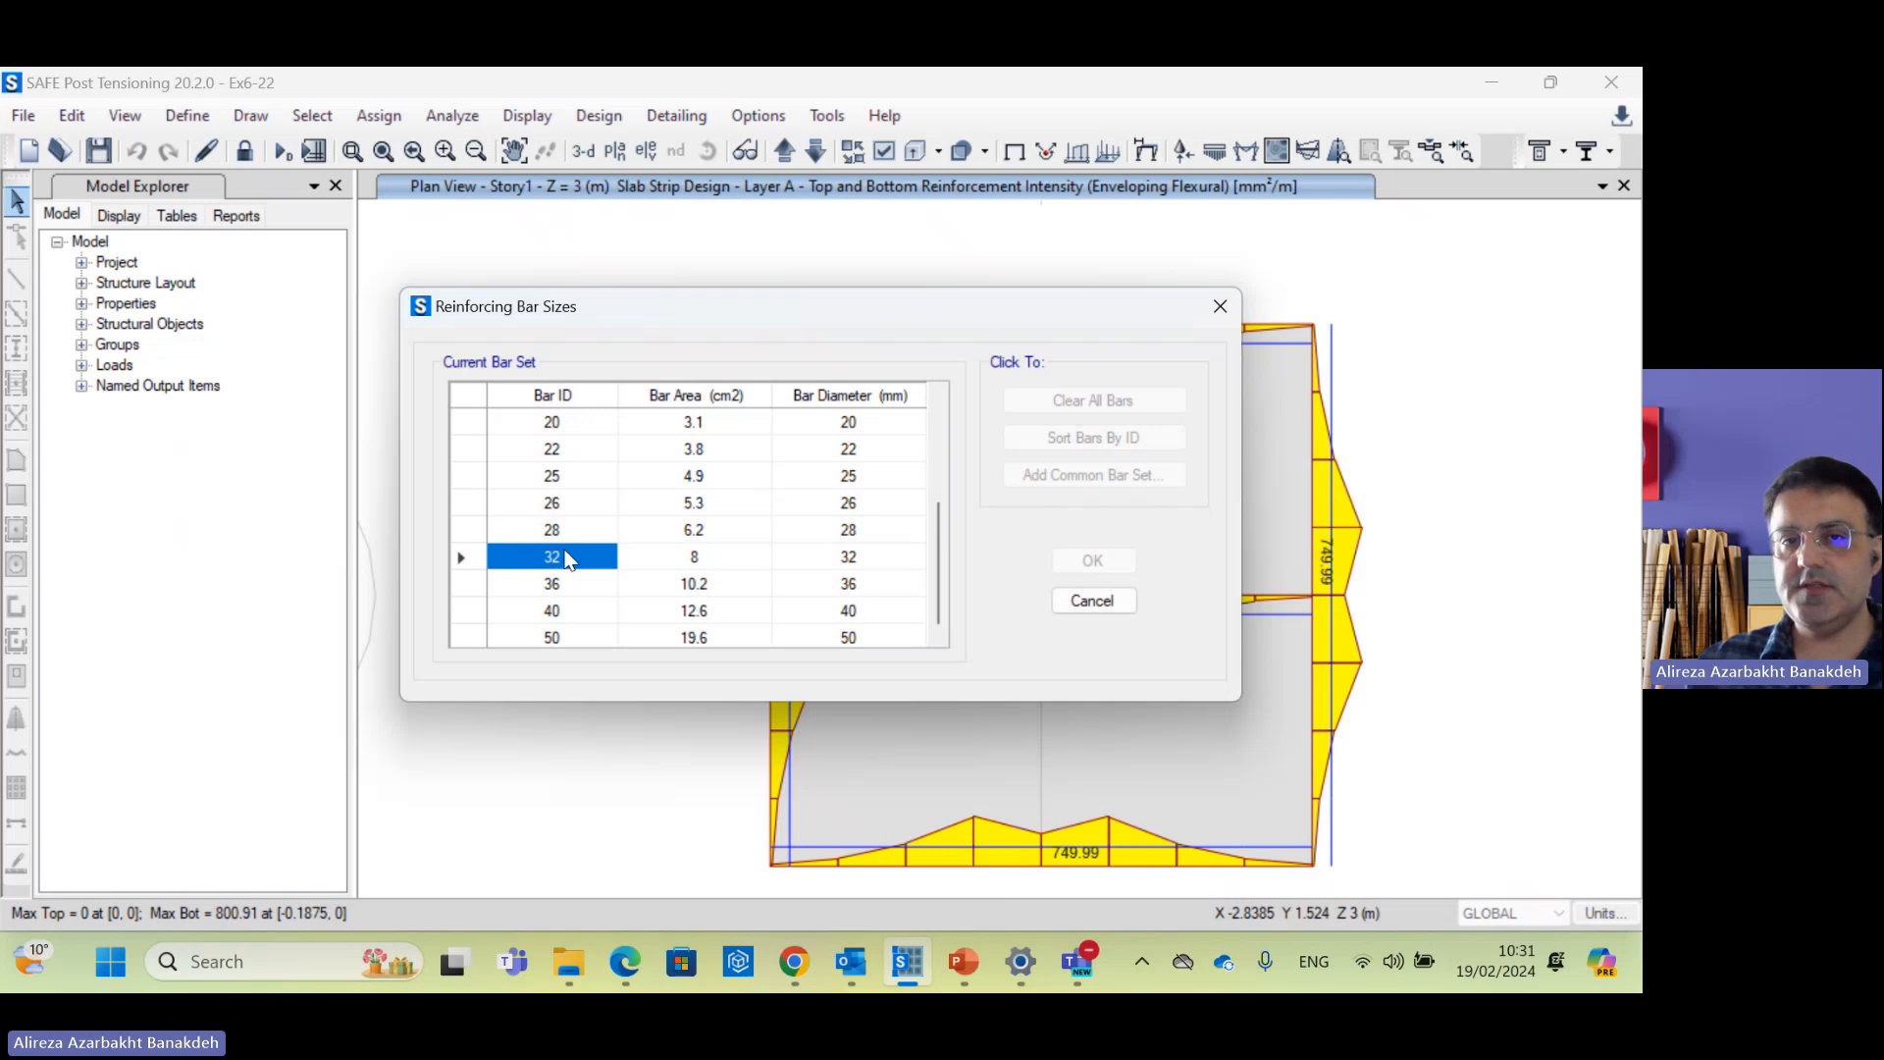
{"action": "left_click_drag", "start_coordinate": [928, 556], "coordinate": [932, 459]}
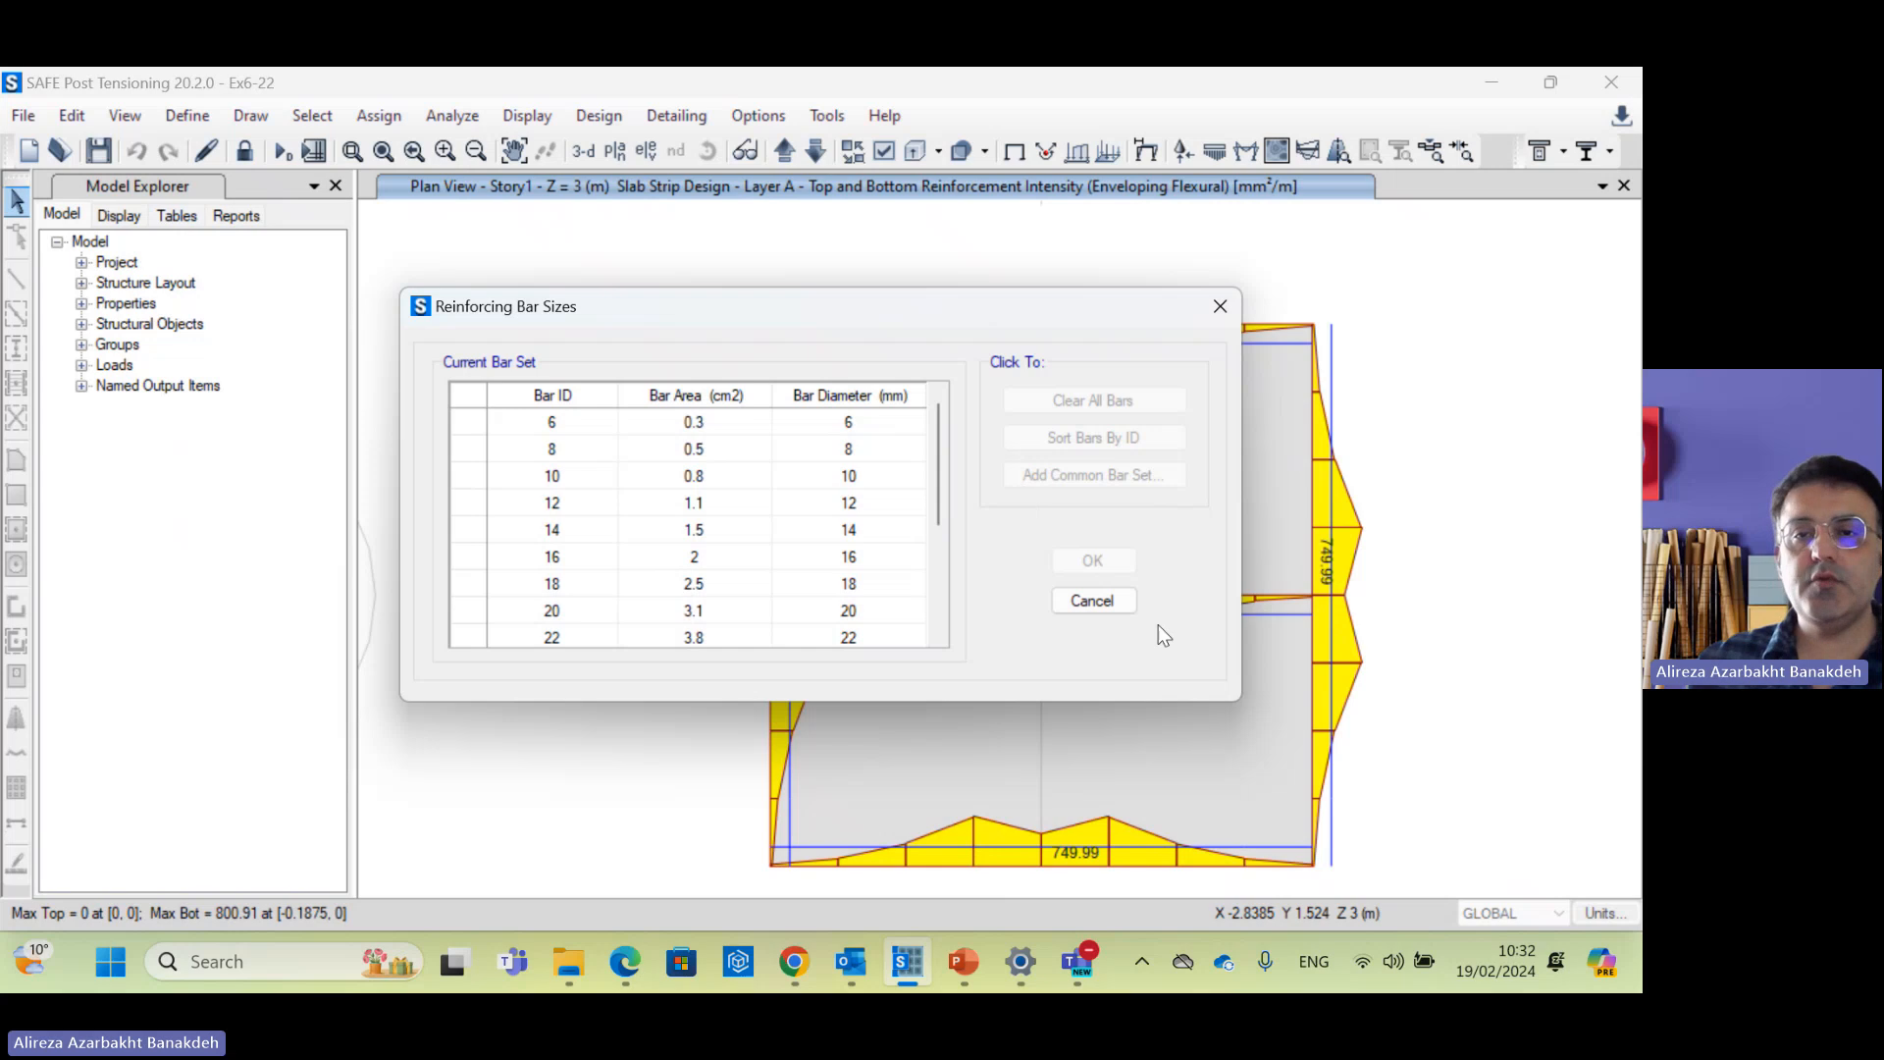
{"action": "left_click", "coordinate": [1093, 601]}
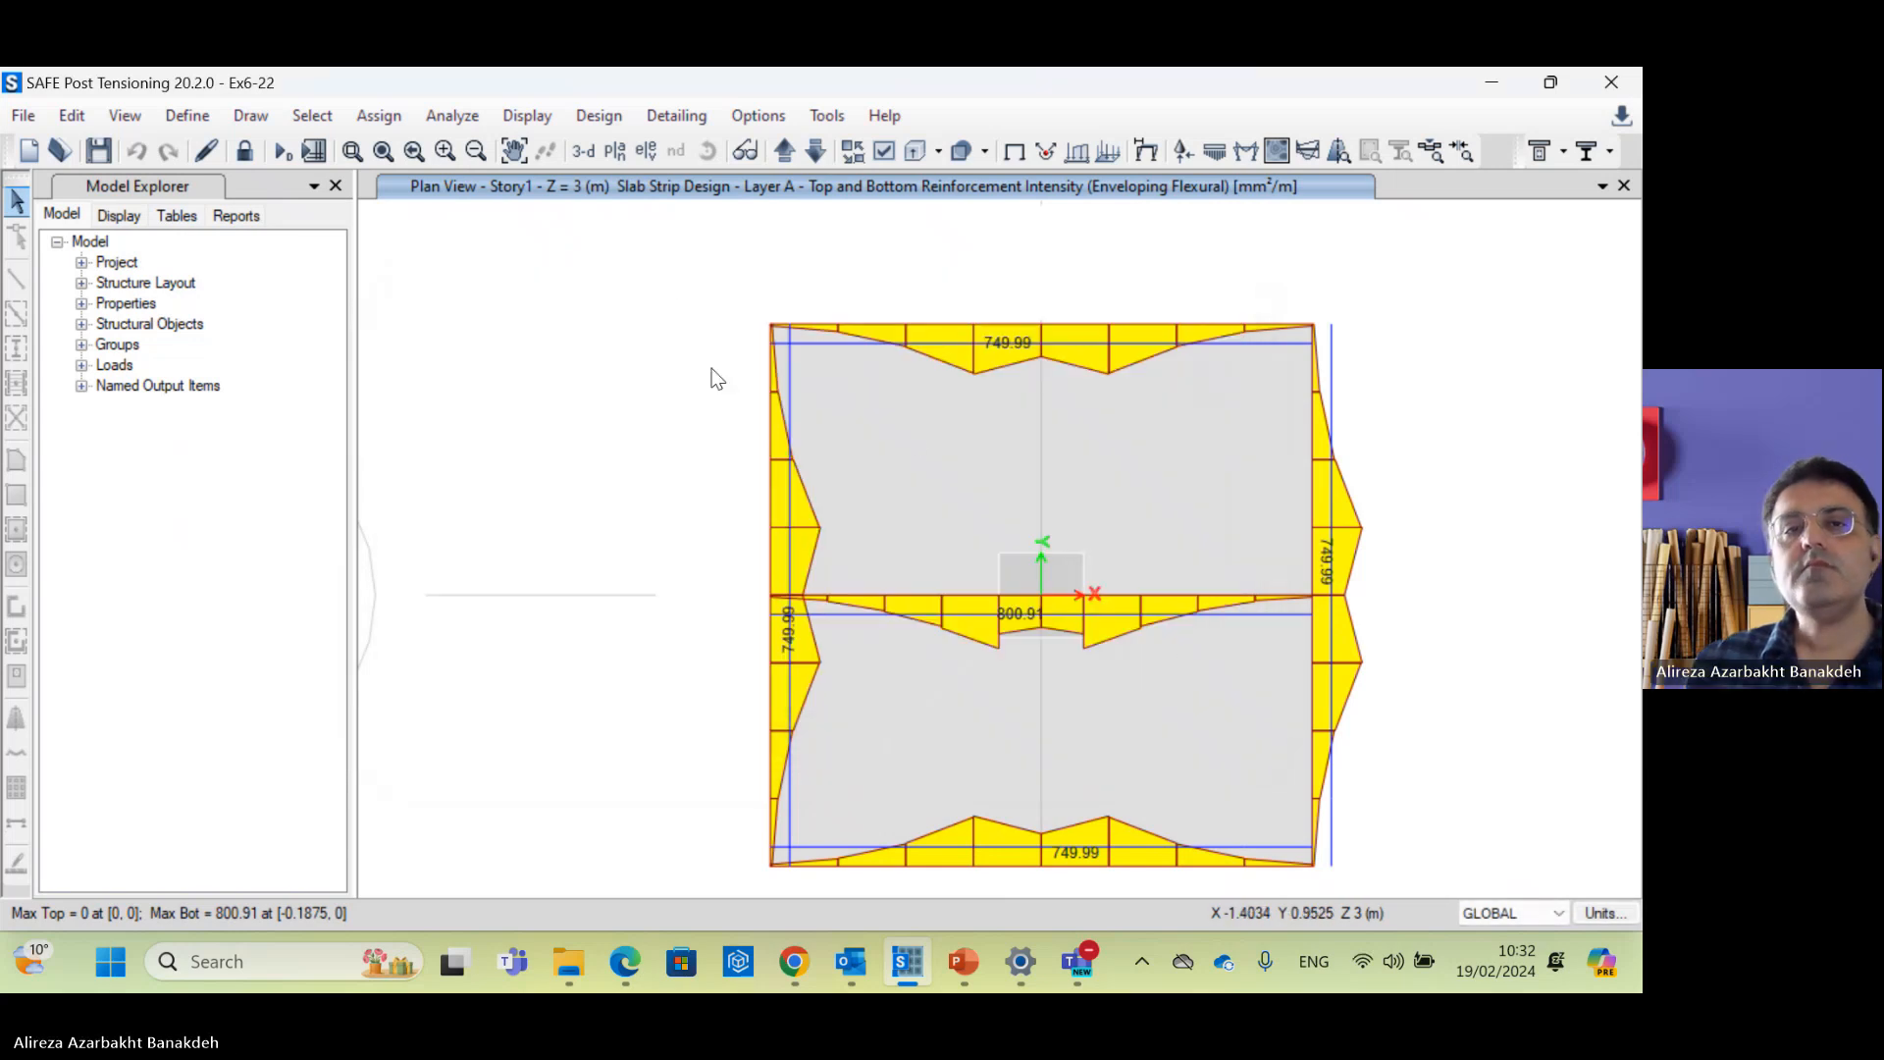
{"action": "left_click", "coordinate": [655, 116]}
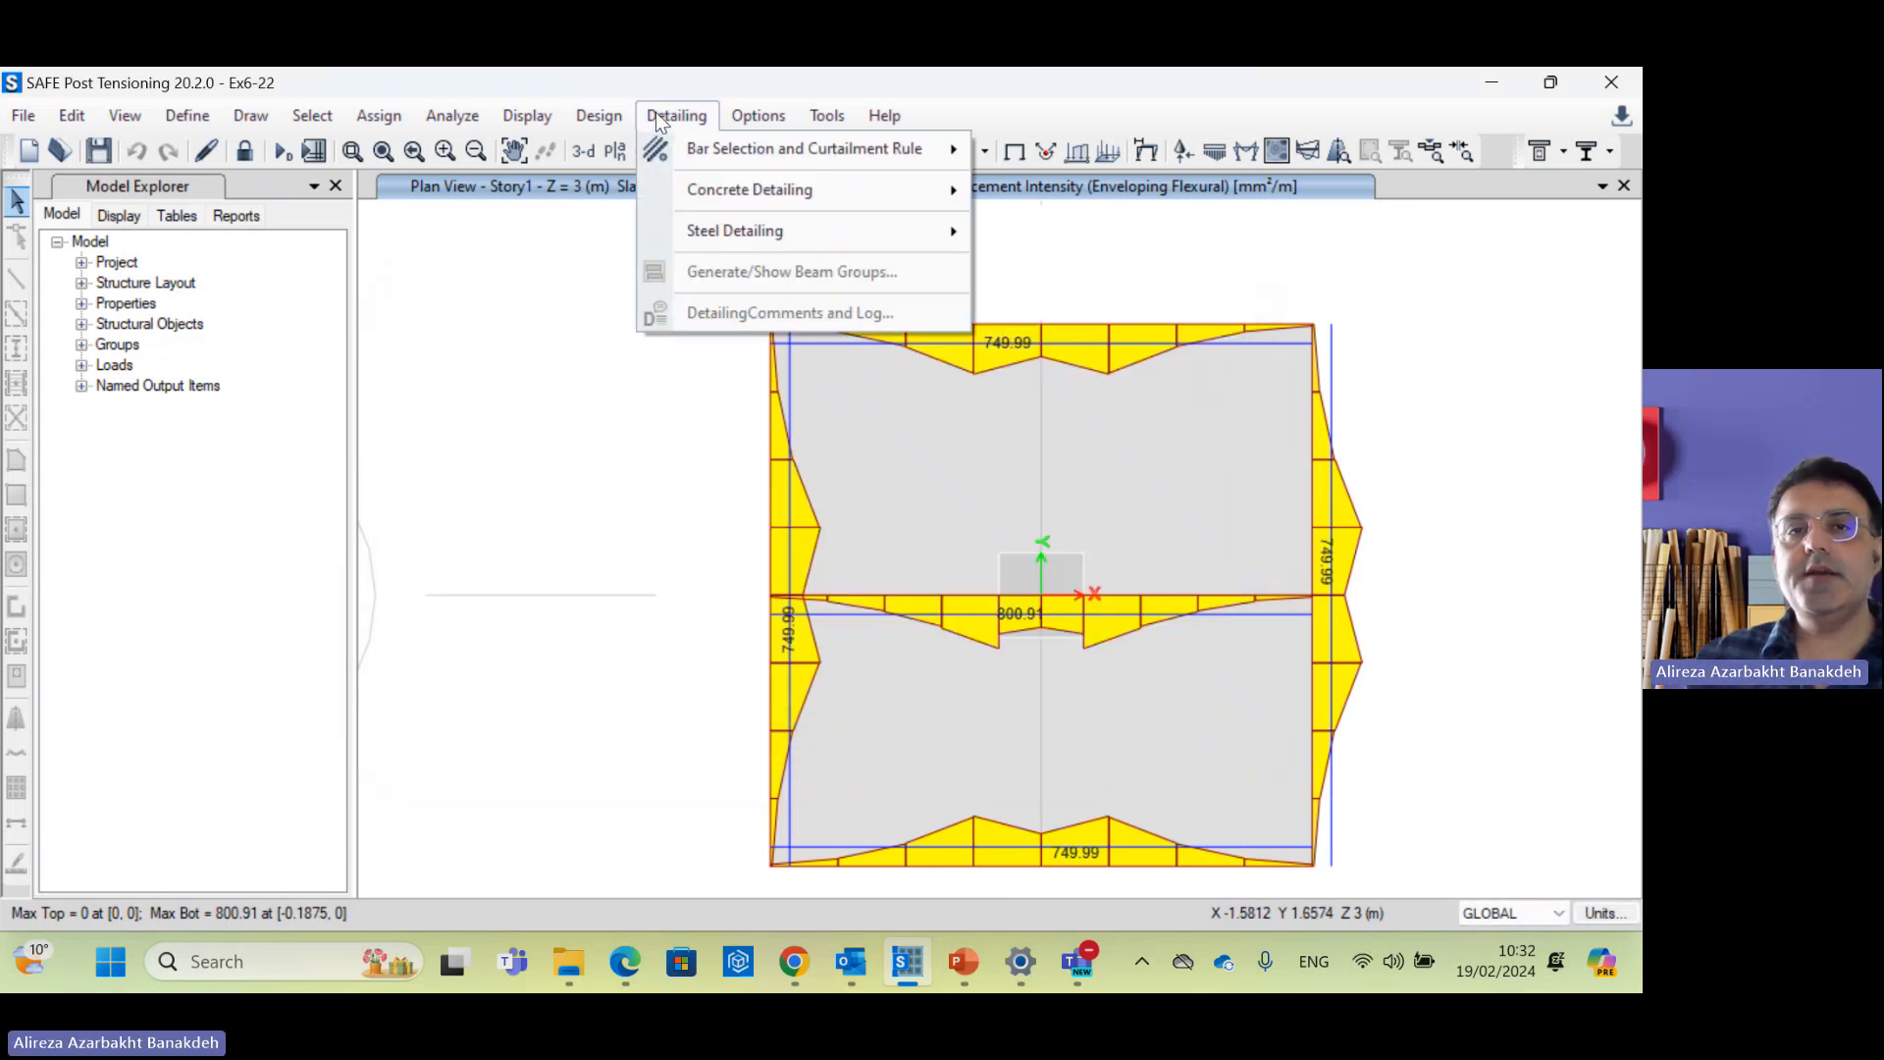
{"action": "mouse_move", "coordinate": [599, 116]}
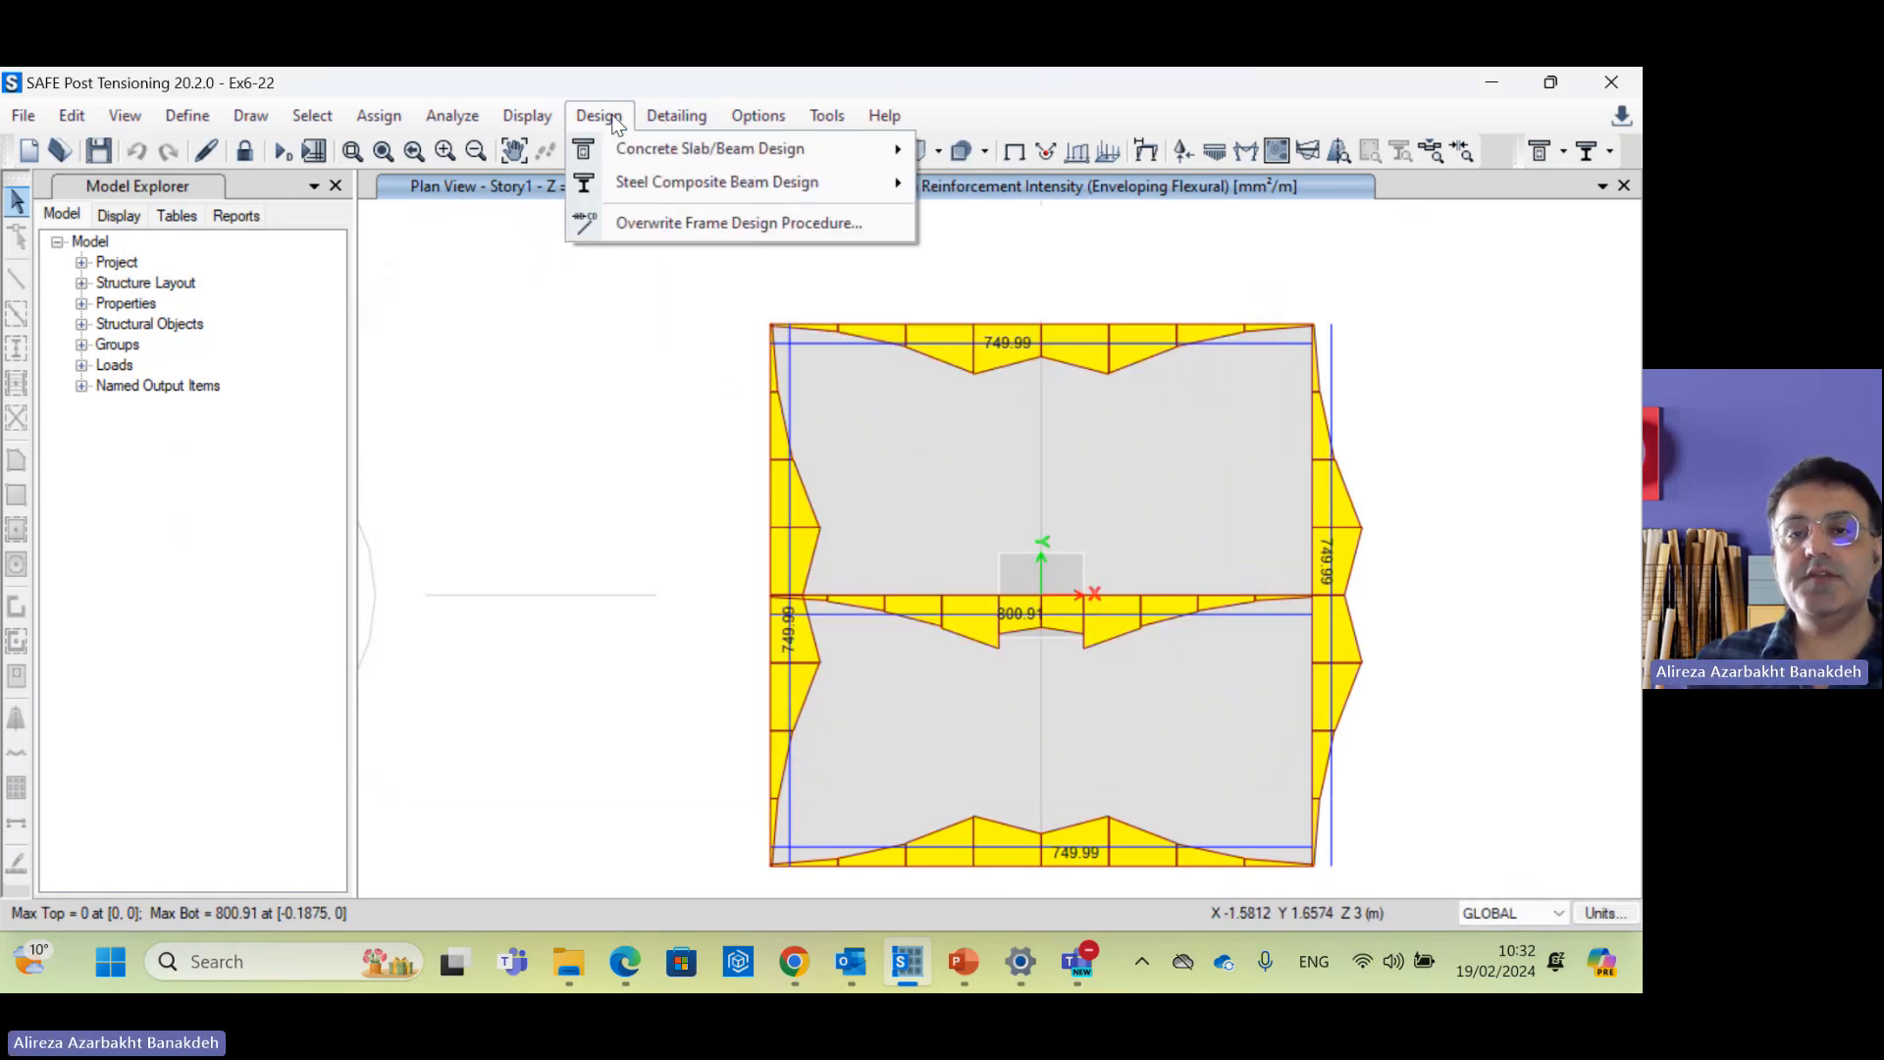
{"action": "left_click", "coordinate": [564, 341]}
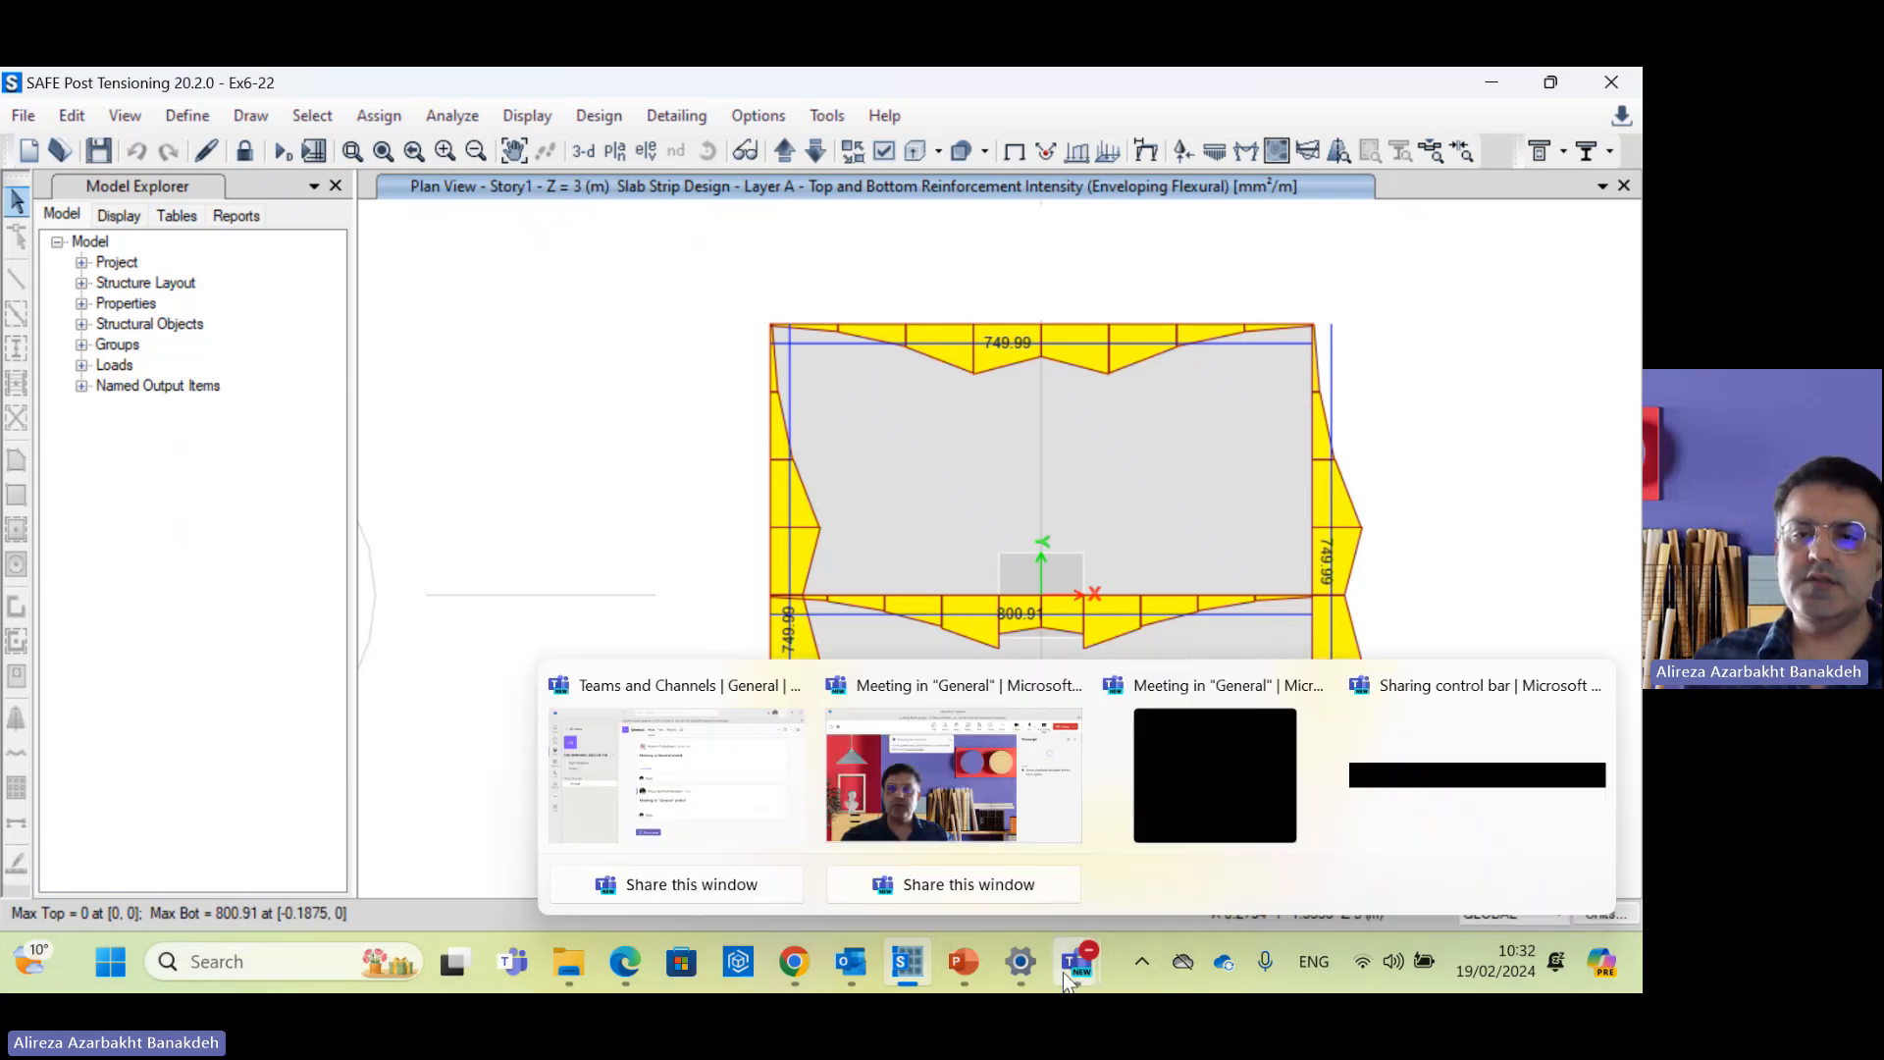
{"action": "left_click", "coordinate": [981, 978]}
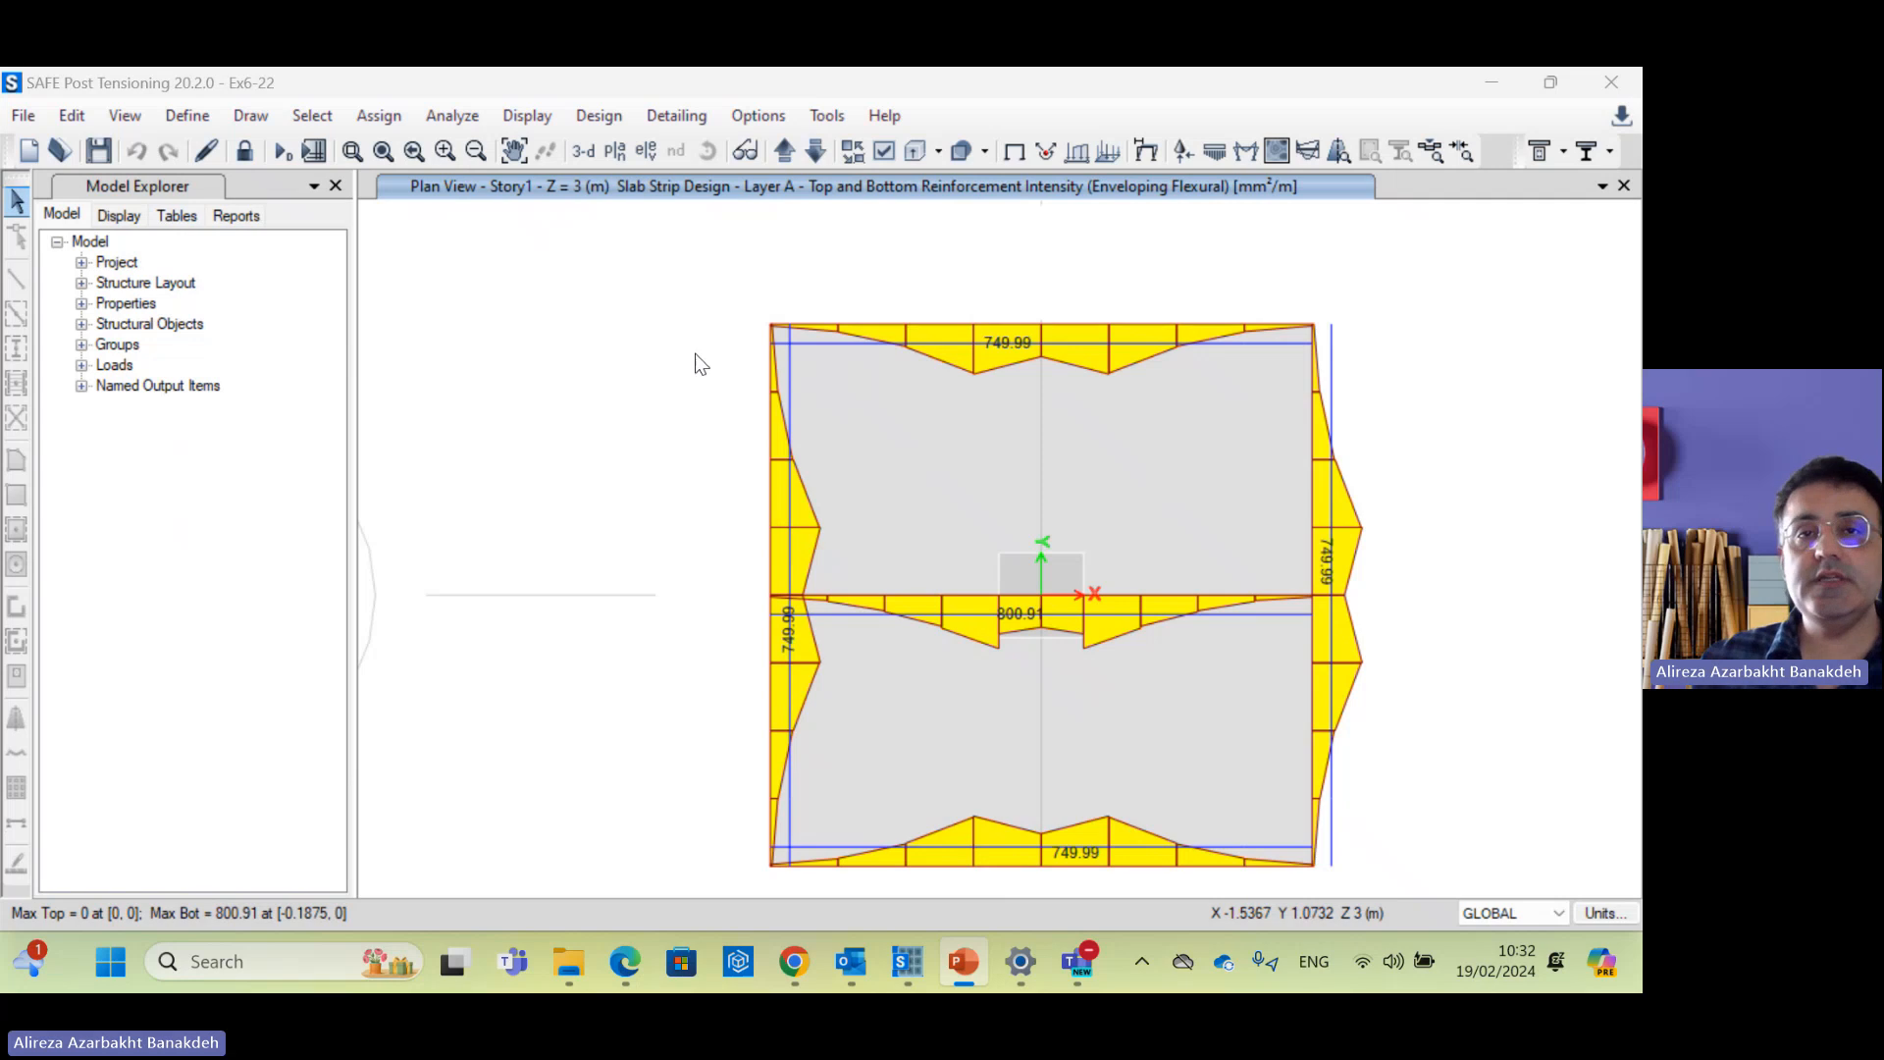
Step: Rerun slab/mat/footing detailing, clearing previous detailing and using current rules and model
{"action": "left_click", "coordinate": [703, 111]}
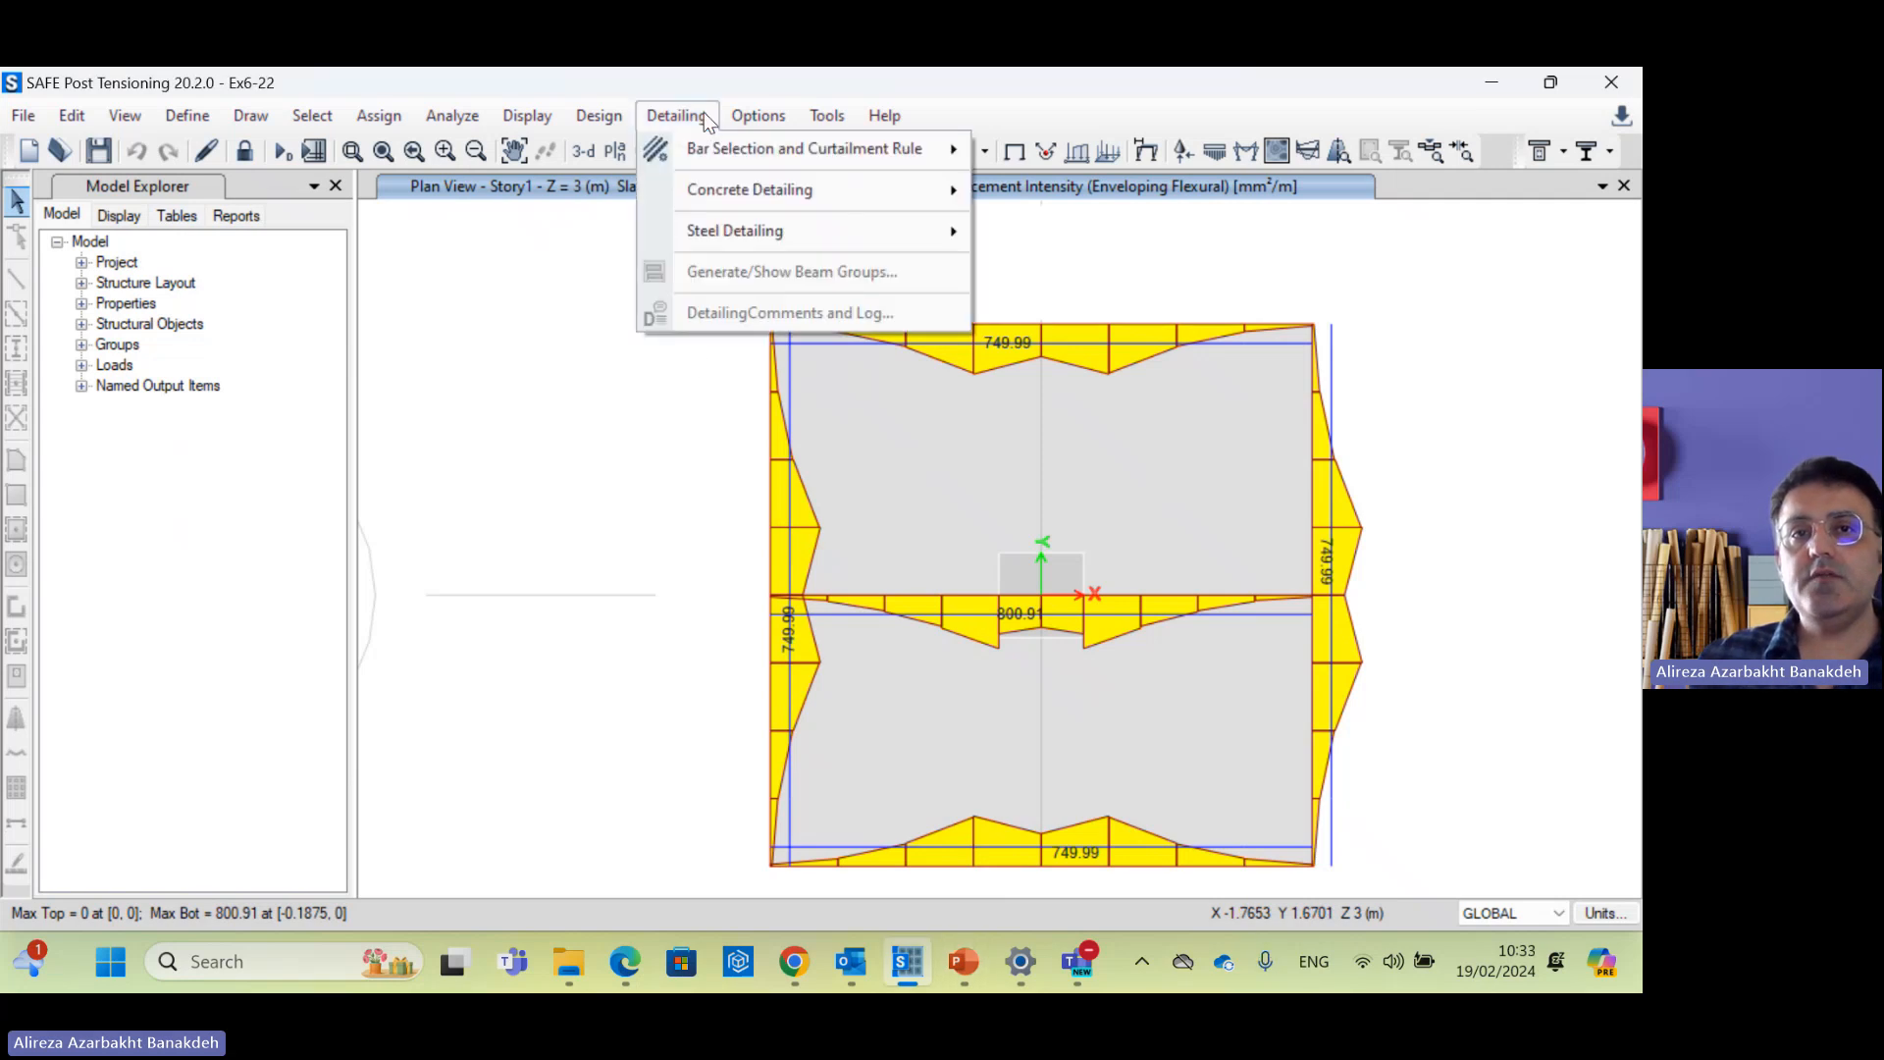
{"action": "mouse_move", "coordinate": [729, 157]}
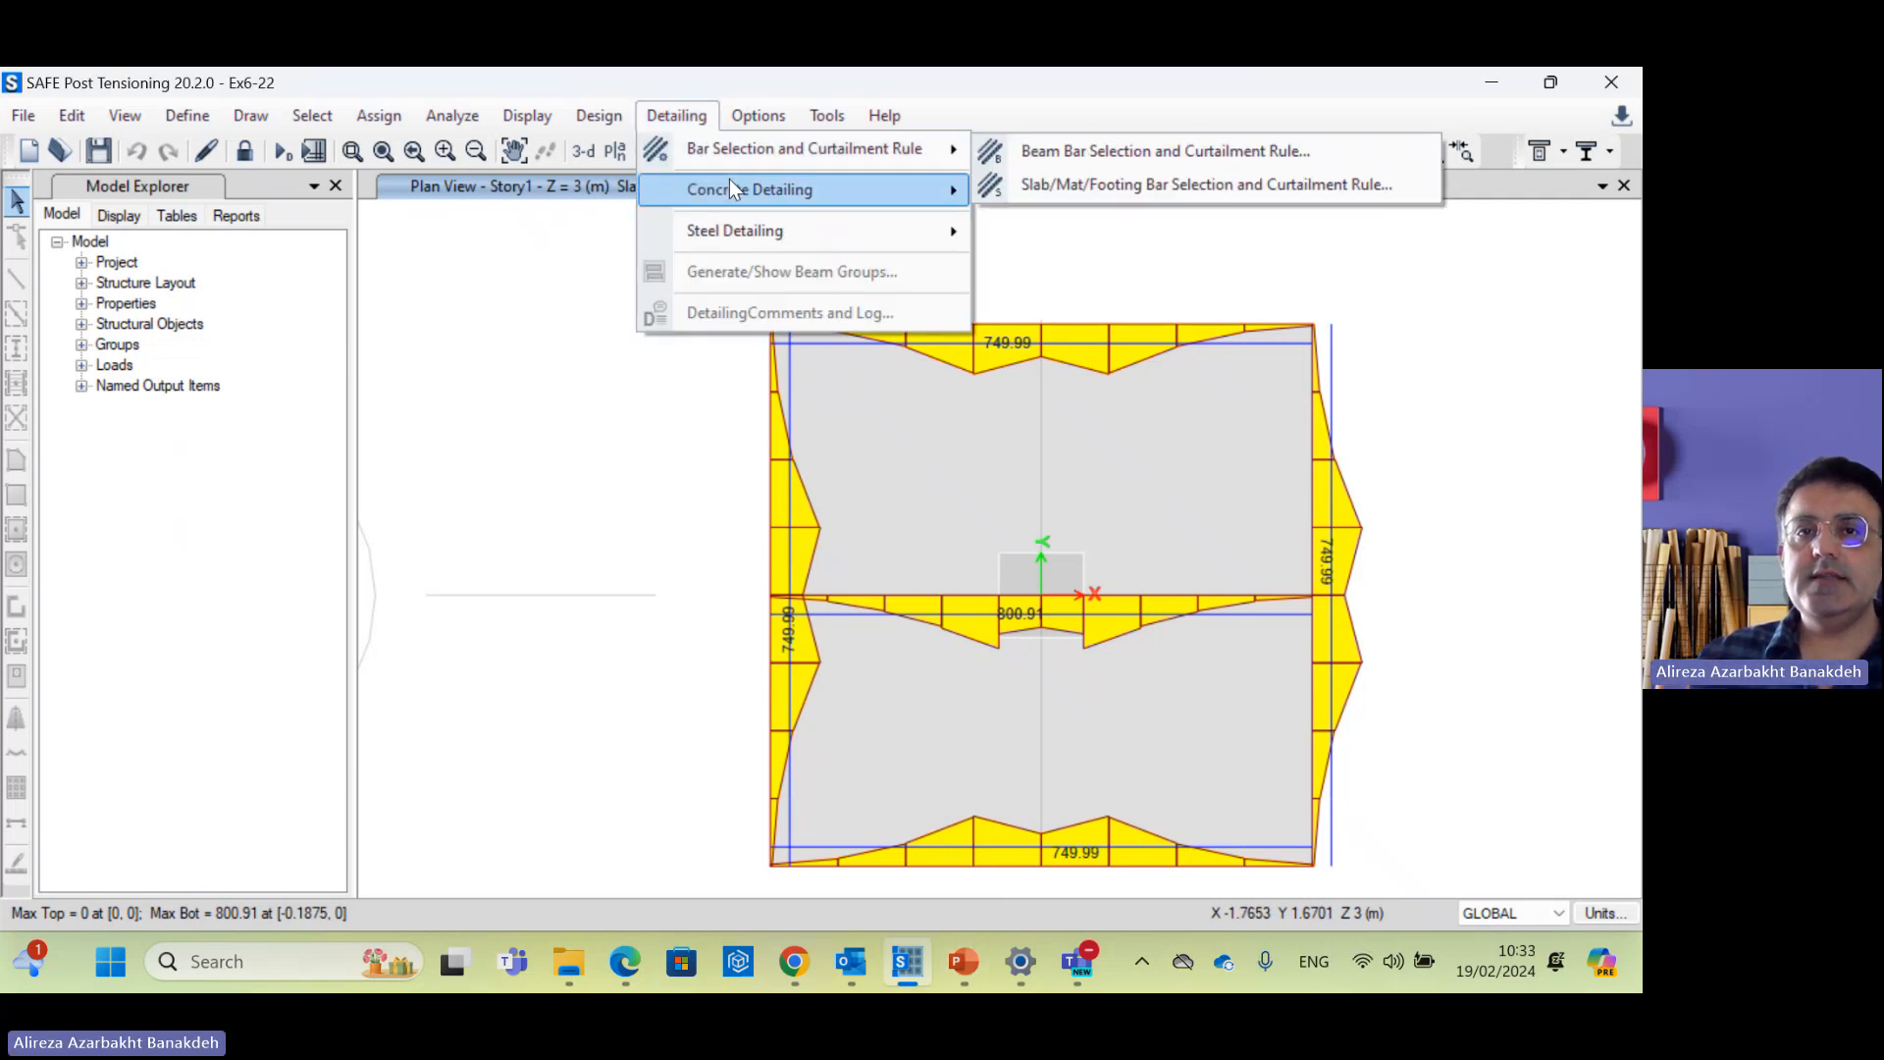
{"action": "mouse_move", "coordinate": [736, 192]}
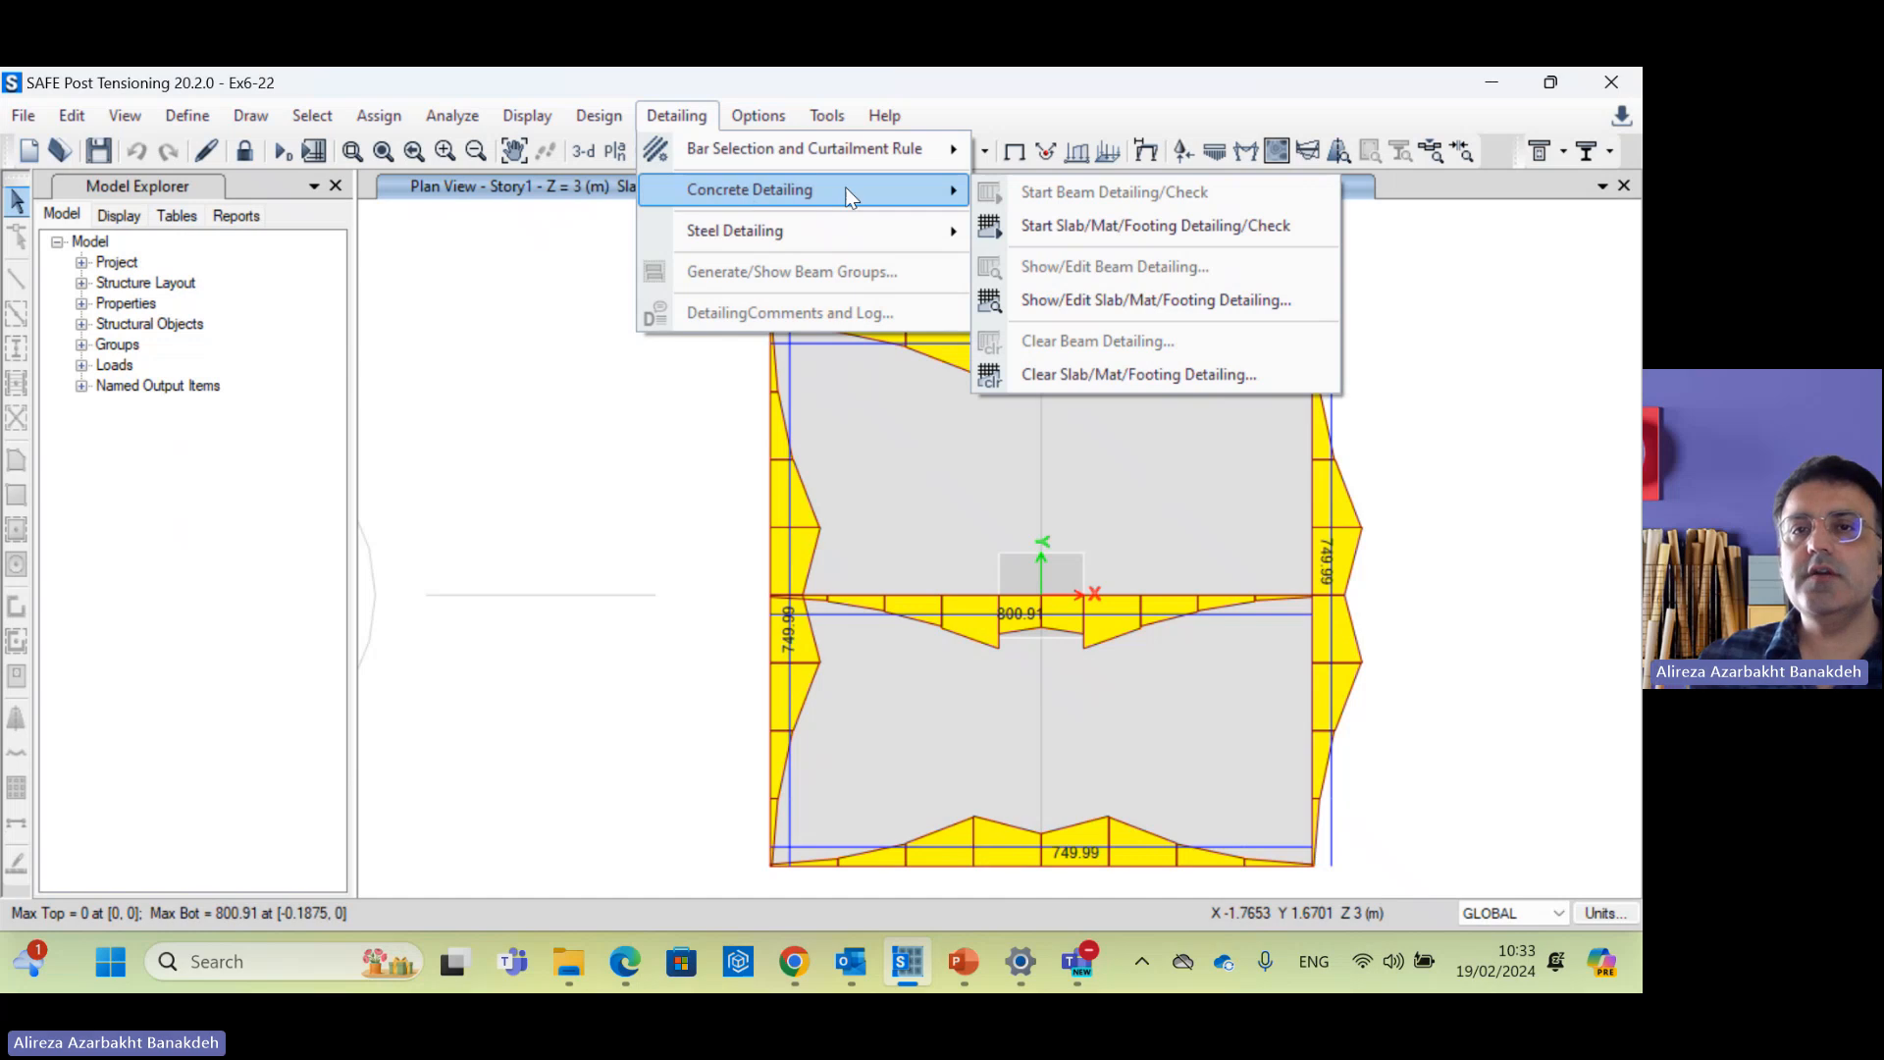
{"action": "left_click", "coordinate": [1109, 227]}
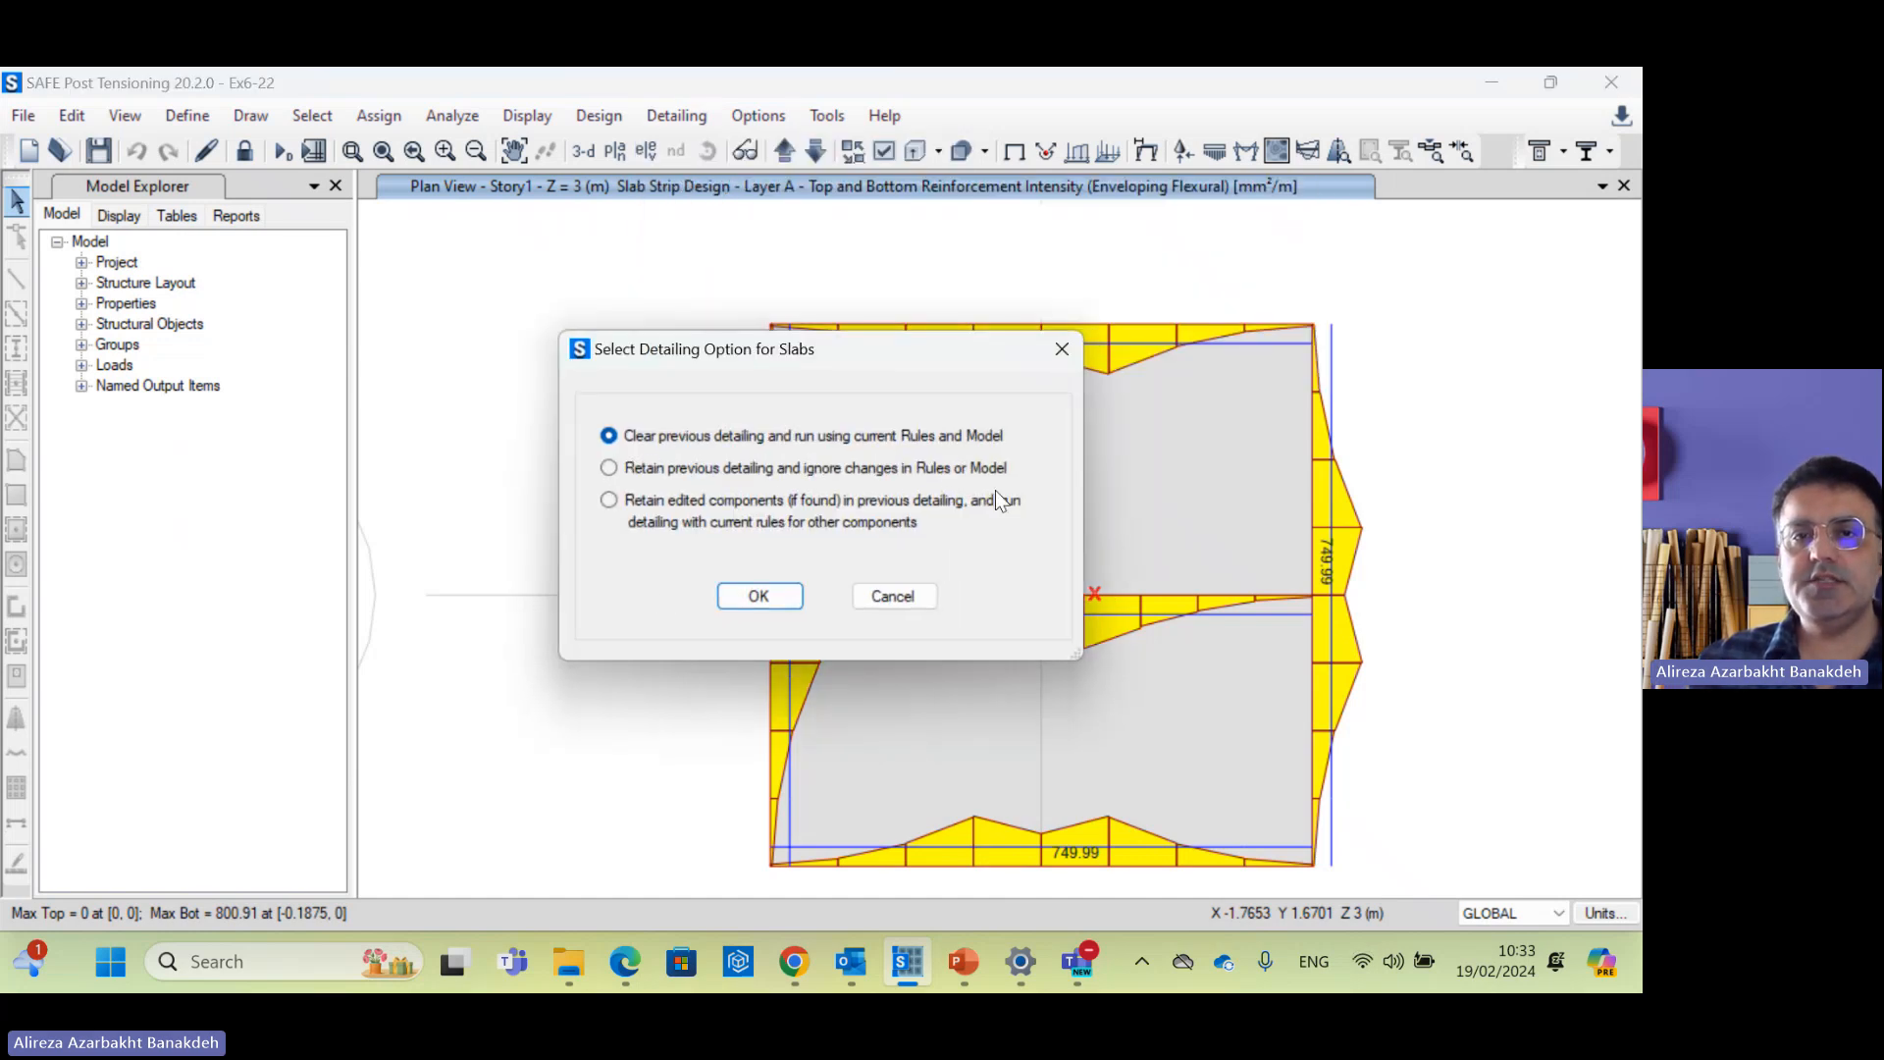
{"action": "left_click", "coordinate": [761, 594]}
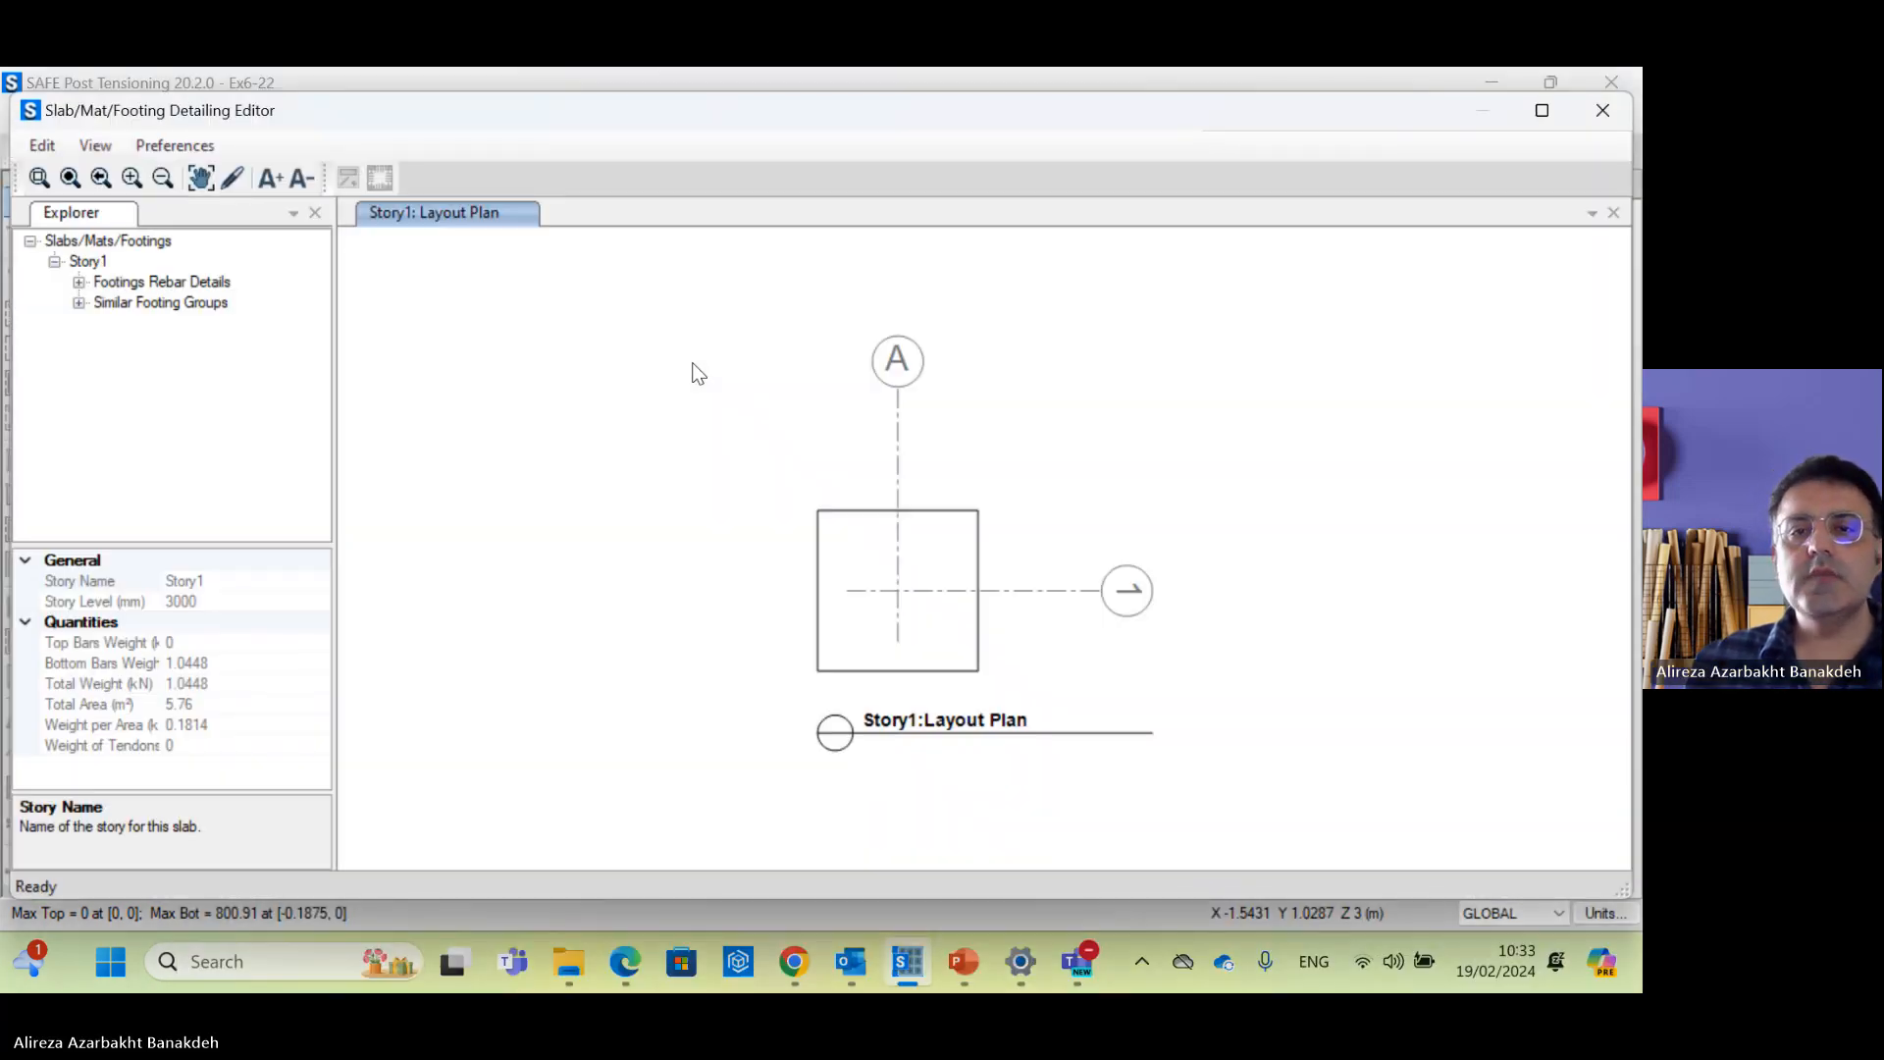
Step: Open footing F-1's 20@300 rebar drawing, zoom in, and show its 3D rebar cage
{"action": "left_click", "coordinate": [144, 284]}
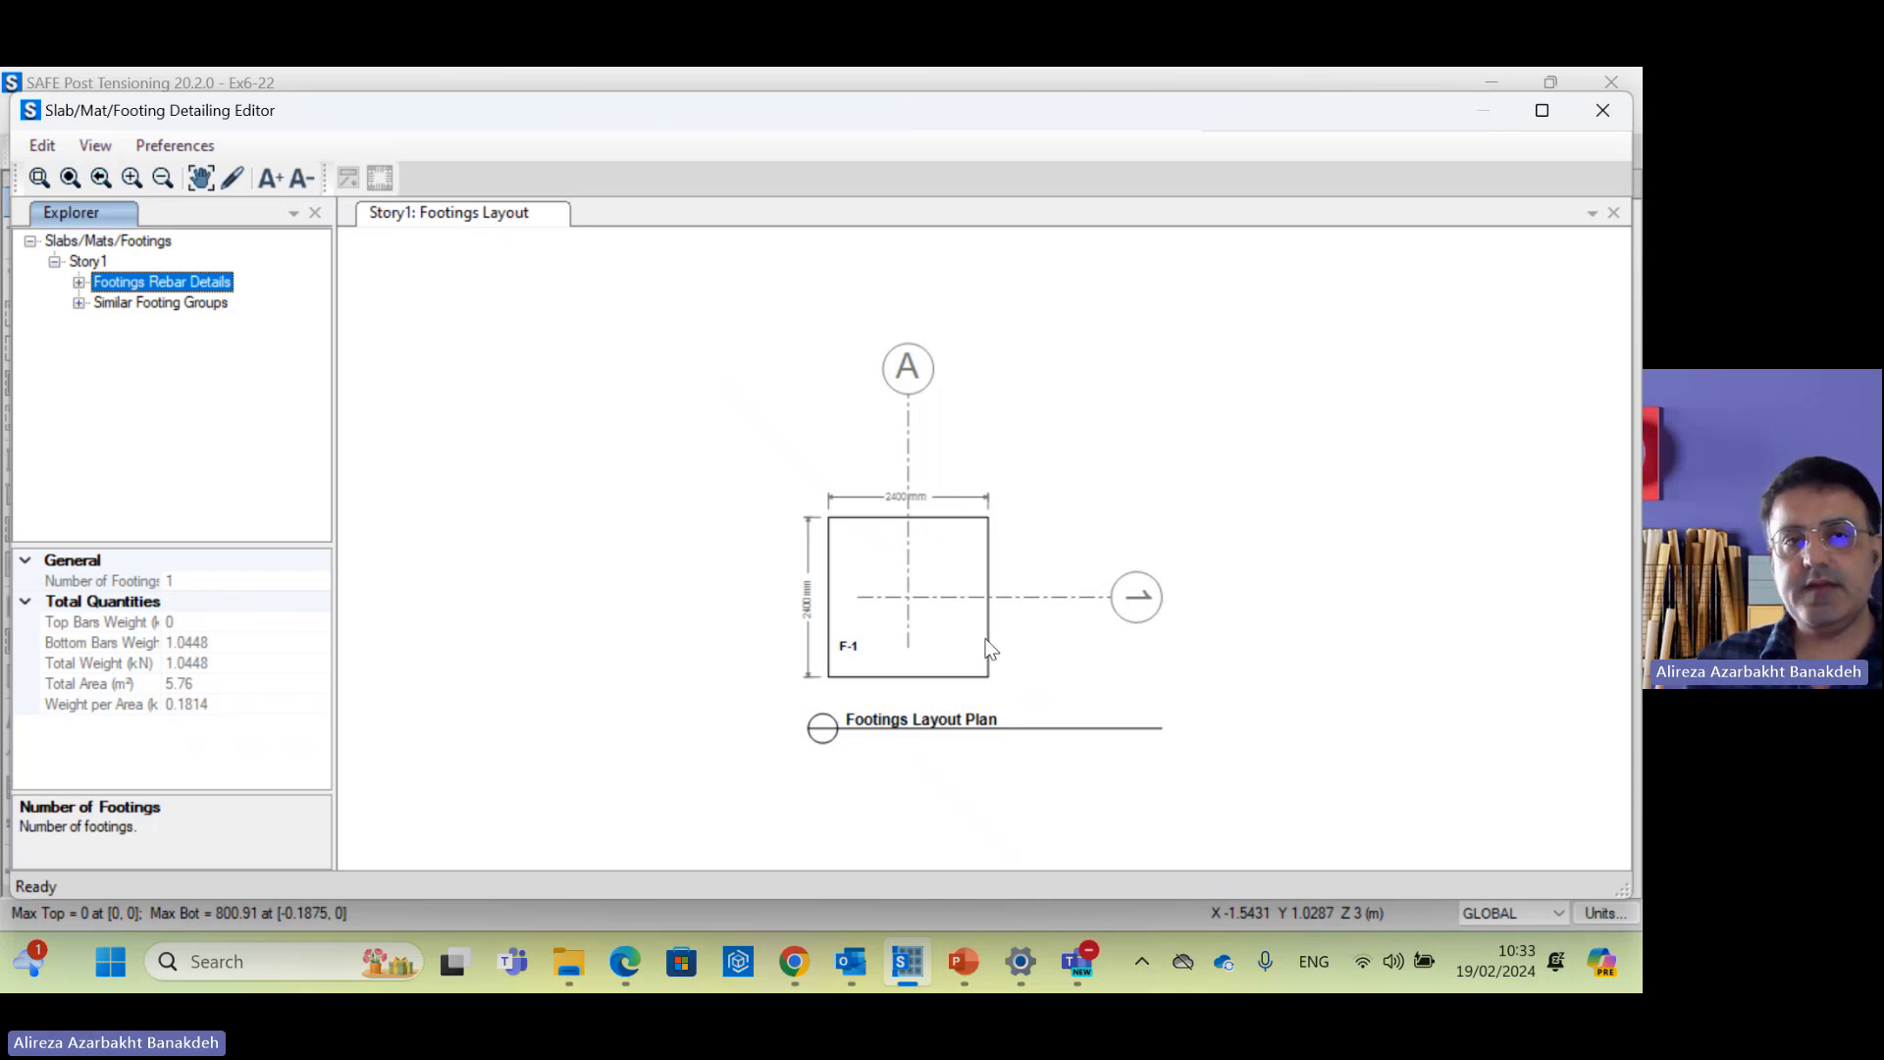
{"action": "double_click", "coordinate": [198, 284]}
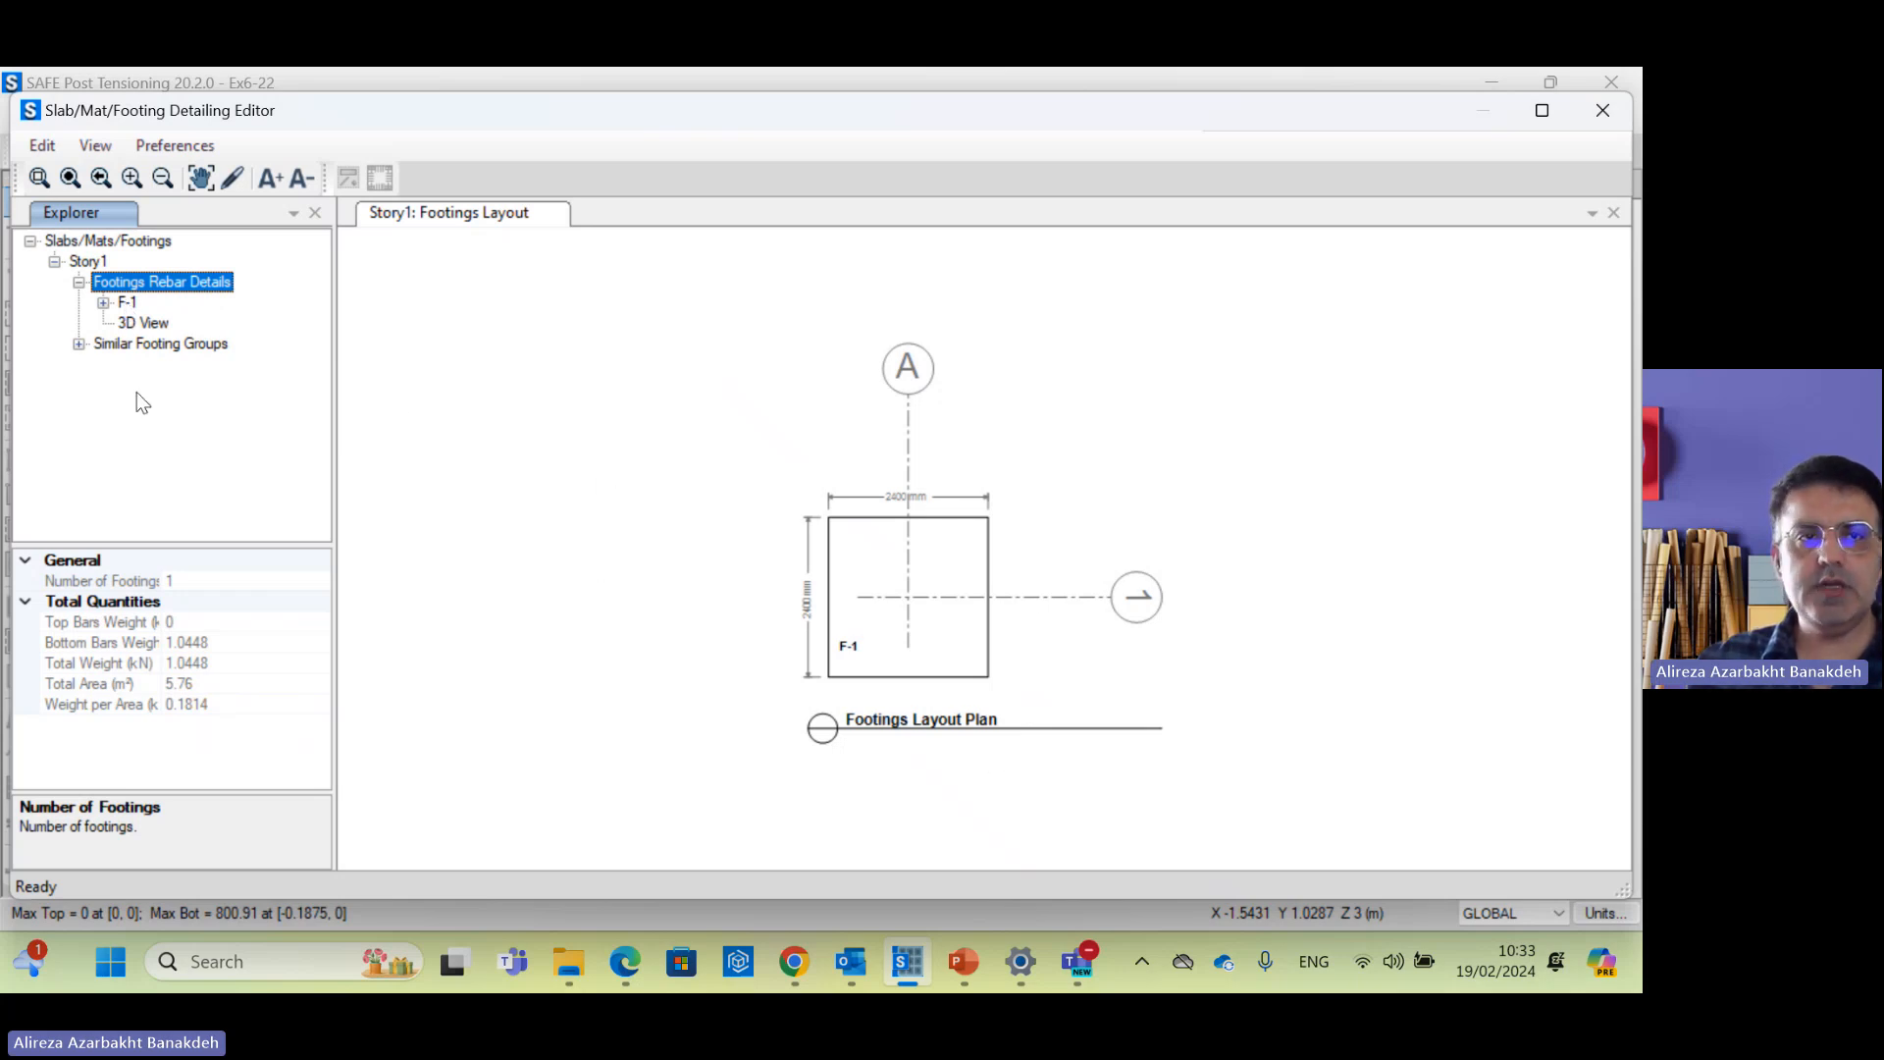
{"action": "double_click", "coordinate": [128, 303]}
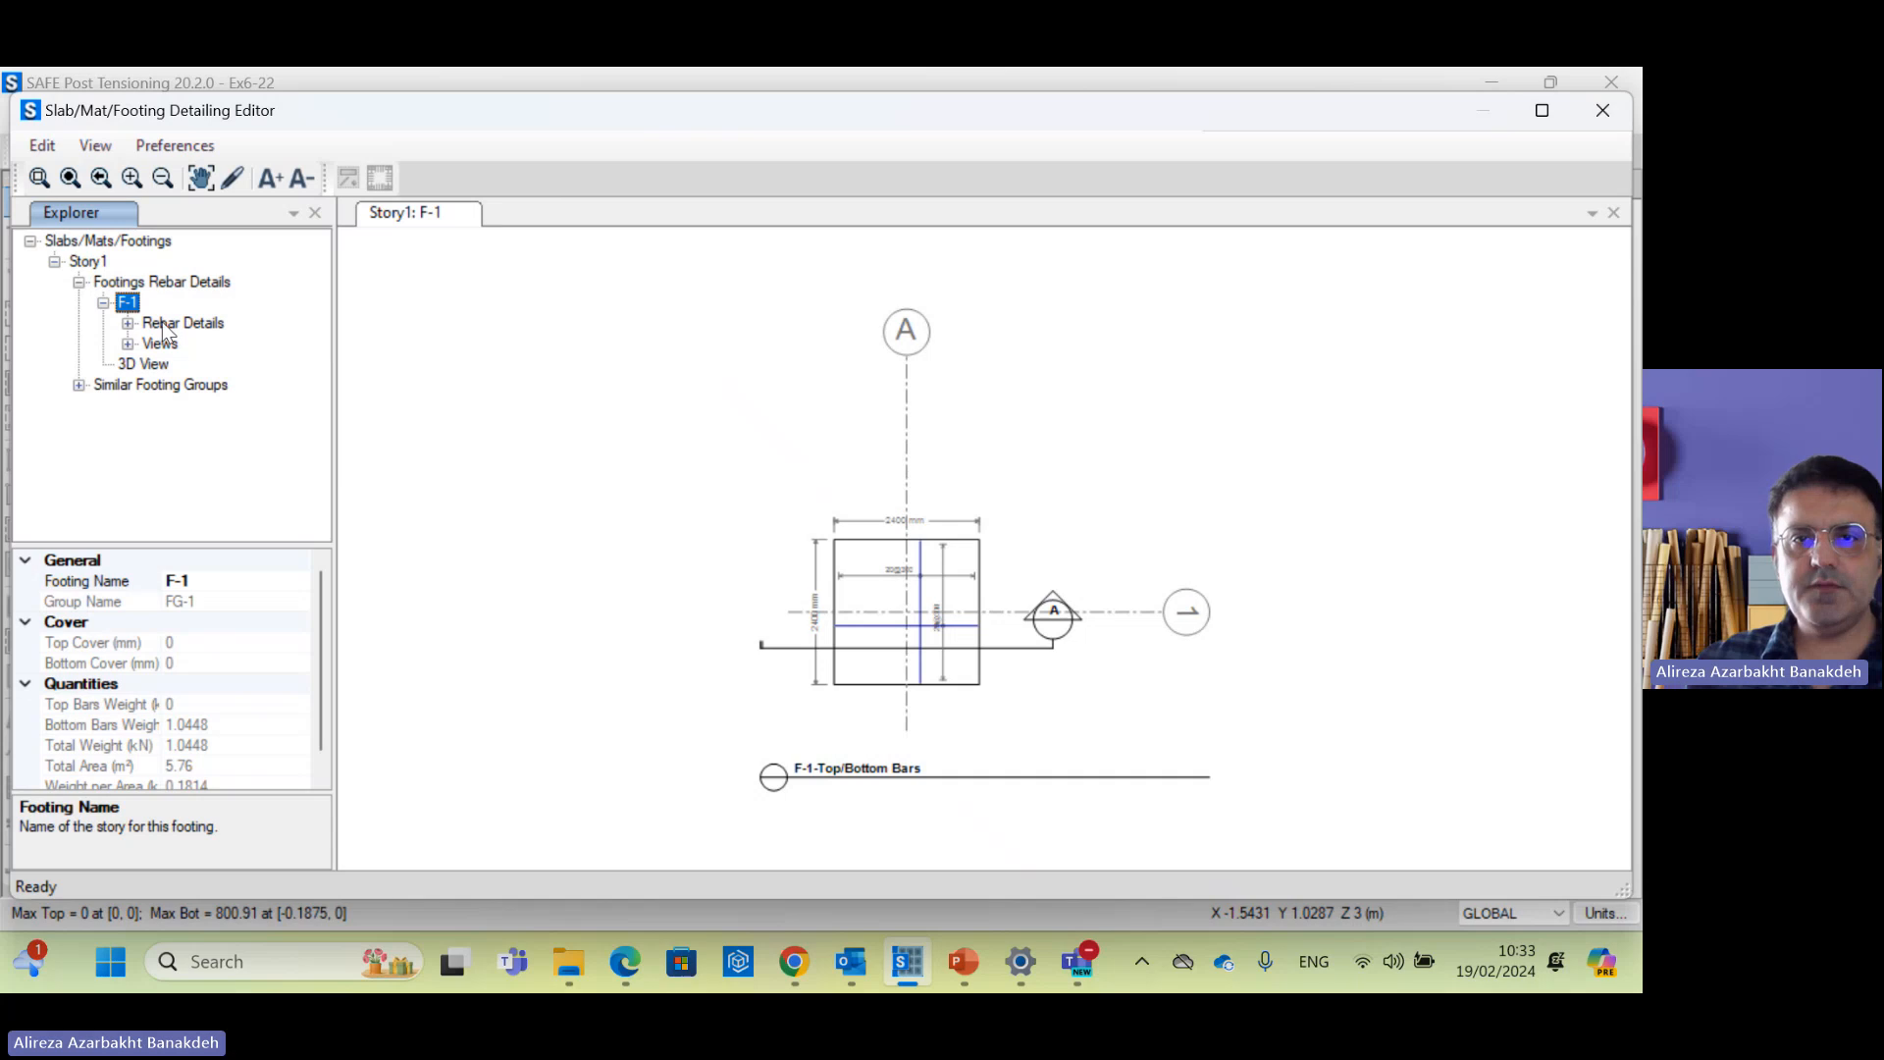
{"action": "left_click", "coordinate": [1144, 728]}
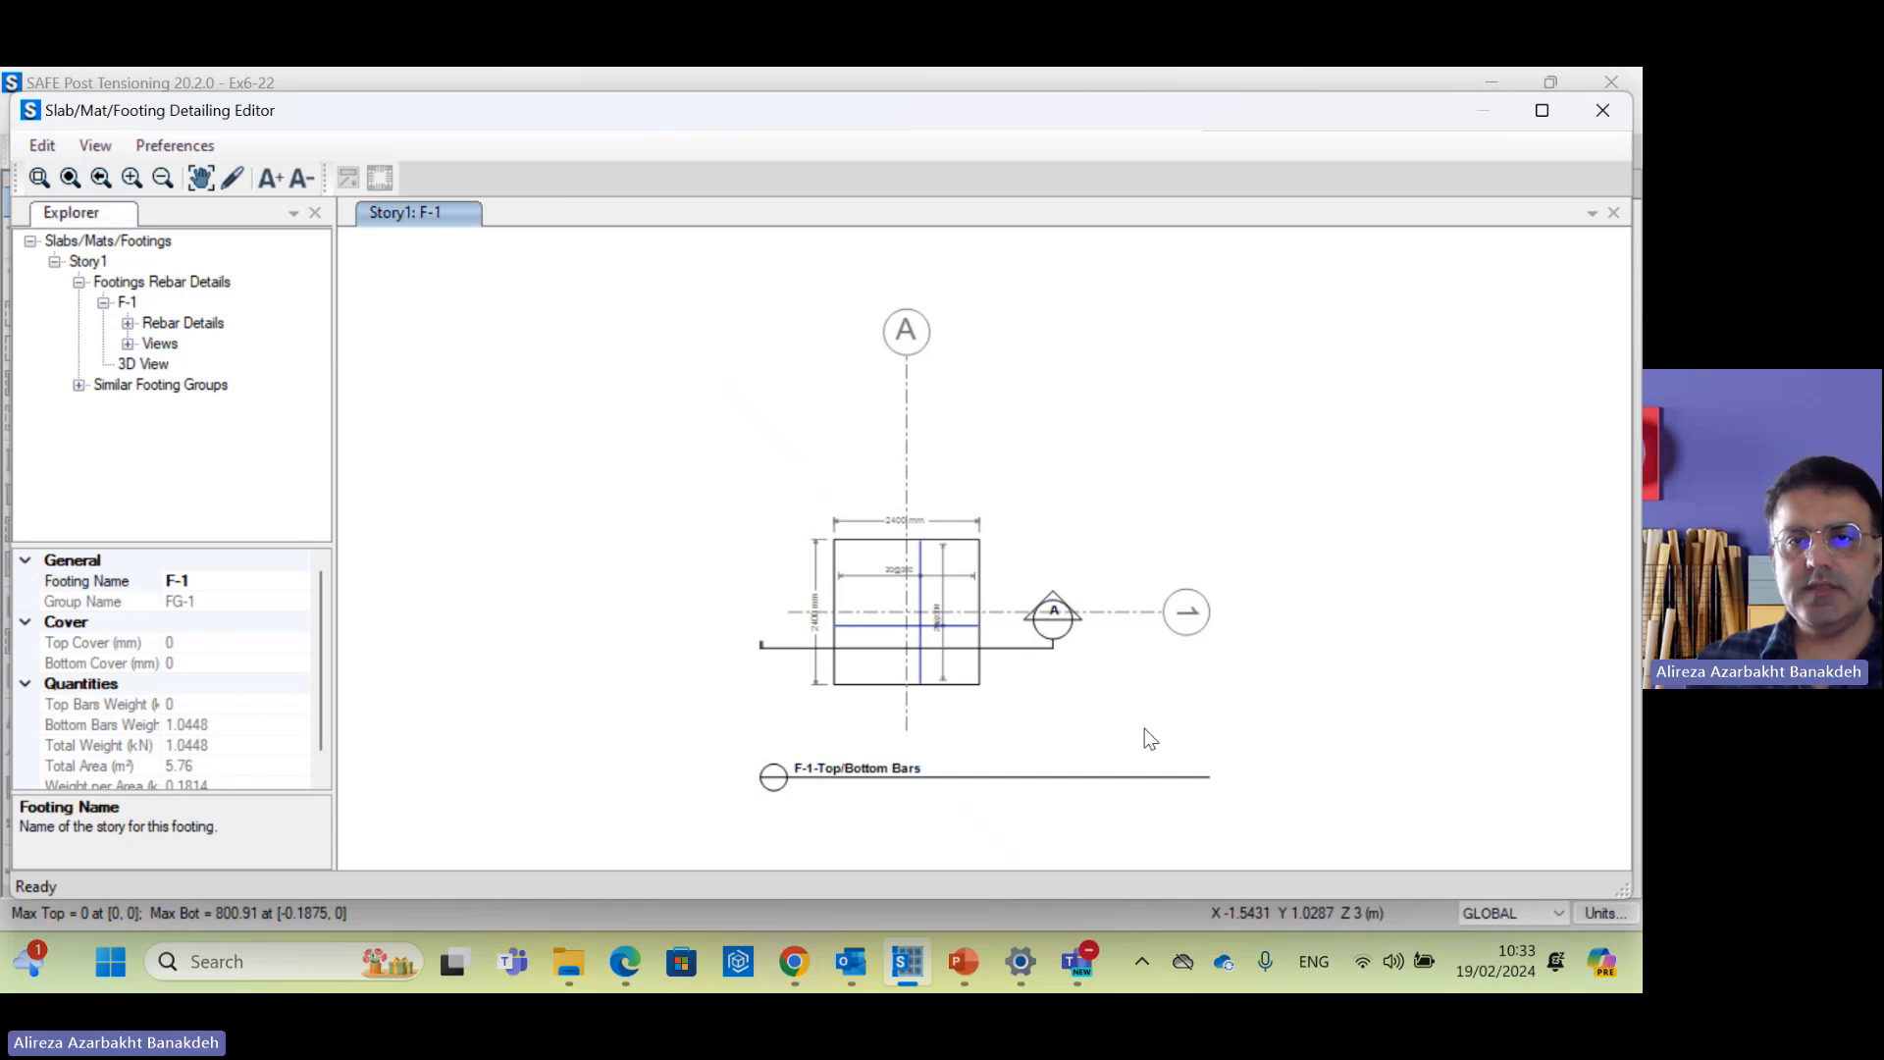
{"action": "scroll", "coordinate": [946, 637], "scroll_direction": "up", "scroll_amount": 2}
{"action": "scroll", "coordinate": [822, 594], "scroll_direction": "up", "scroll_amount": 1}
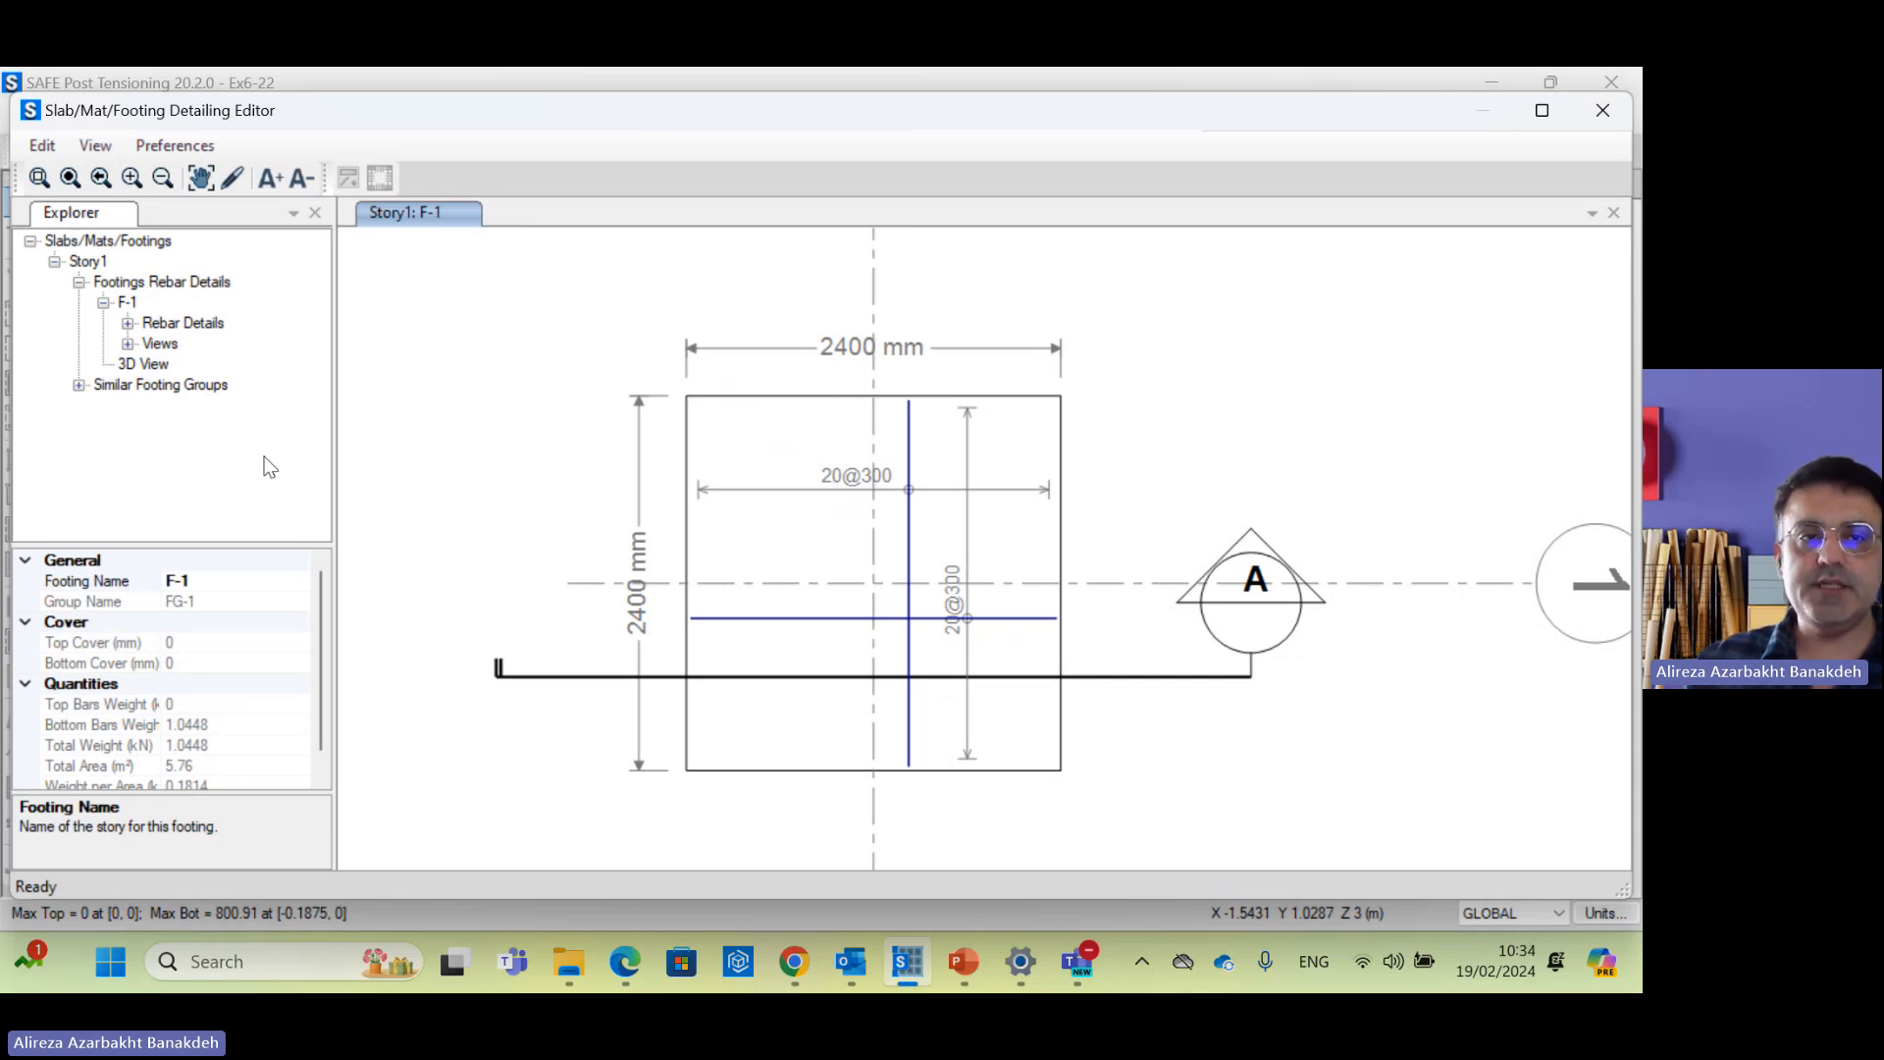
{"action": "left_click", "coordinate": [141, 364]}
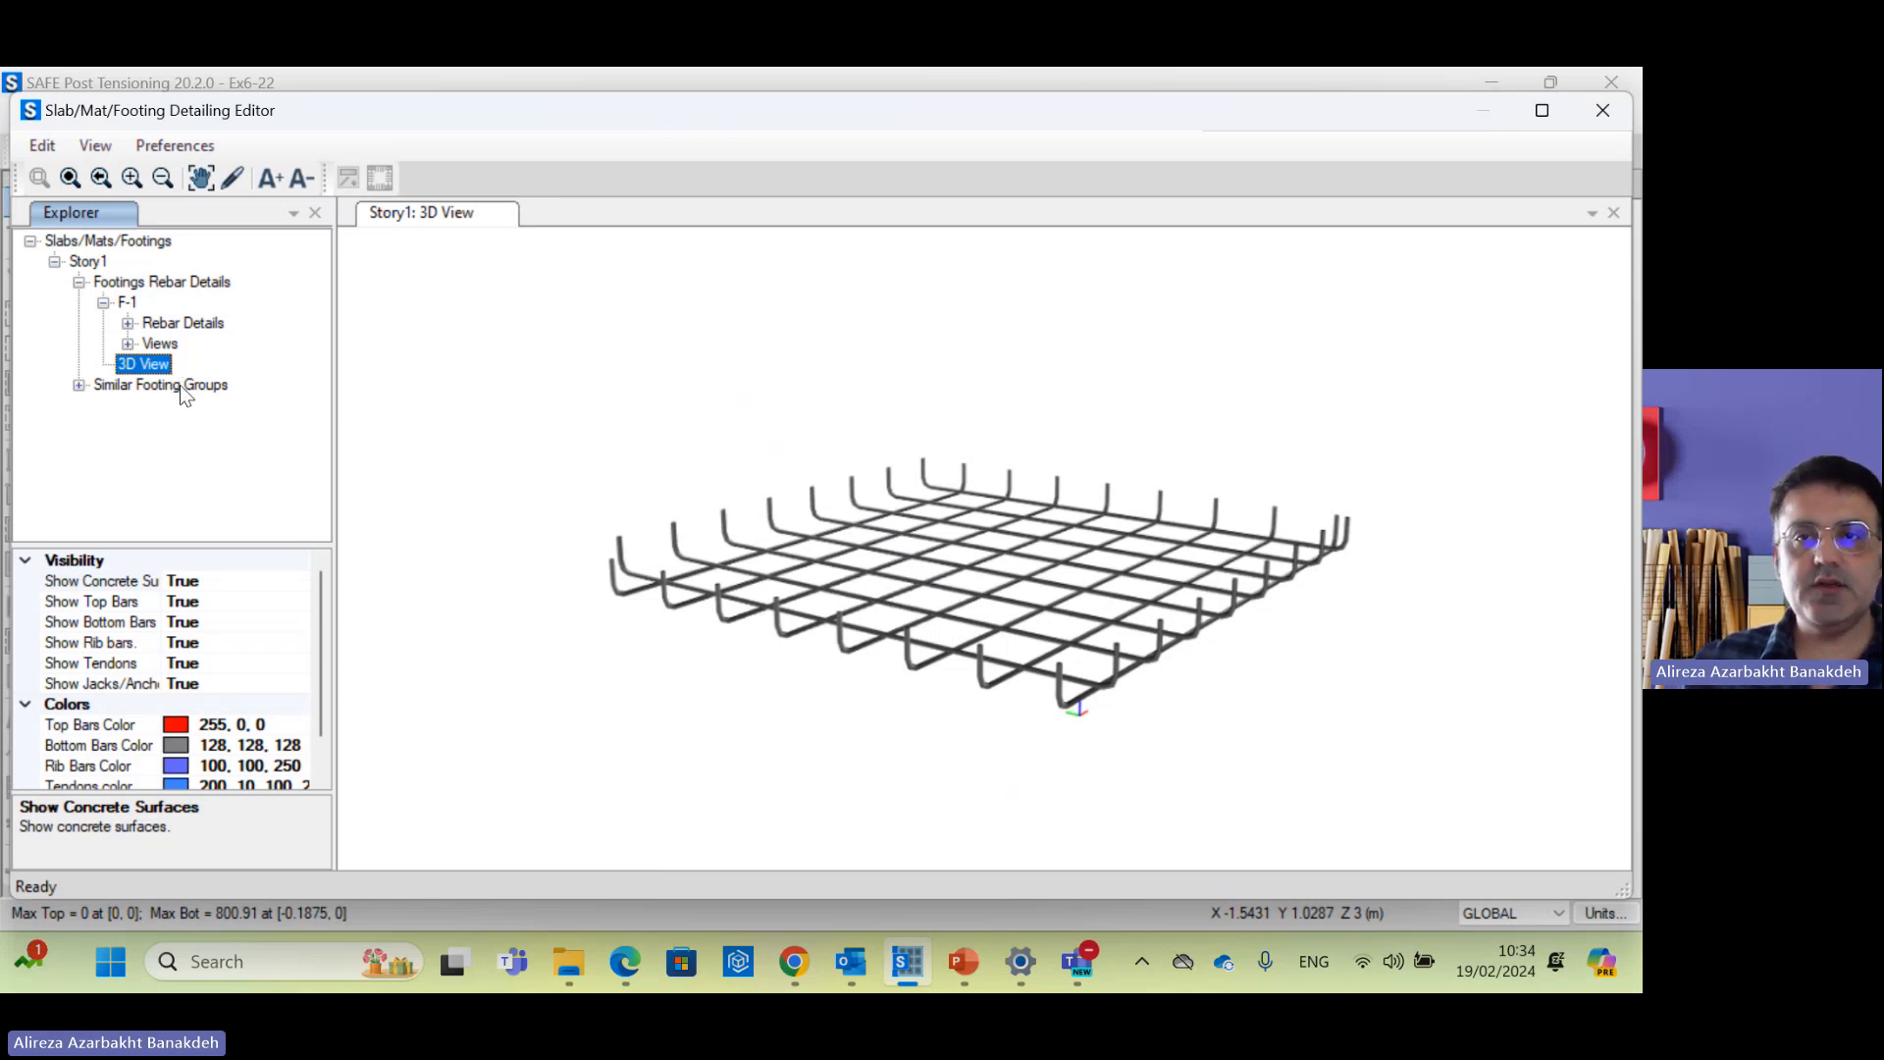
Step: Close the Detailing Editor and bring up the support reaction display settings
{"action": "left_click", "coordinate": [1602, 110]}
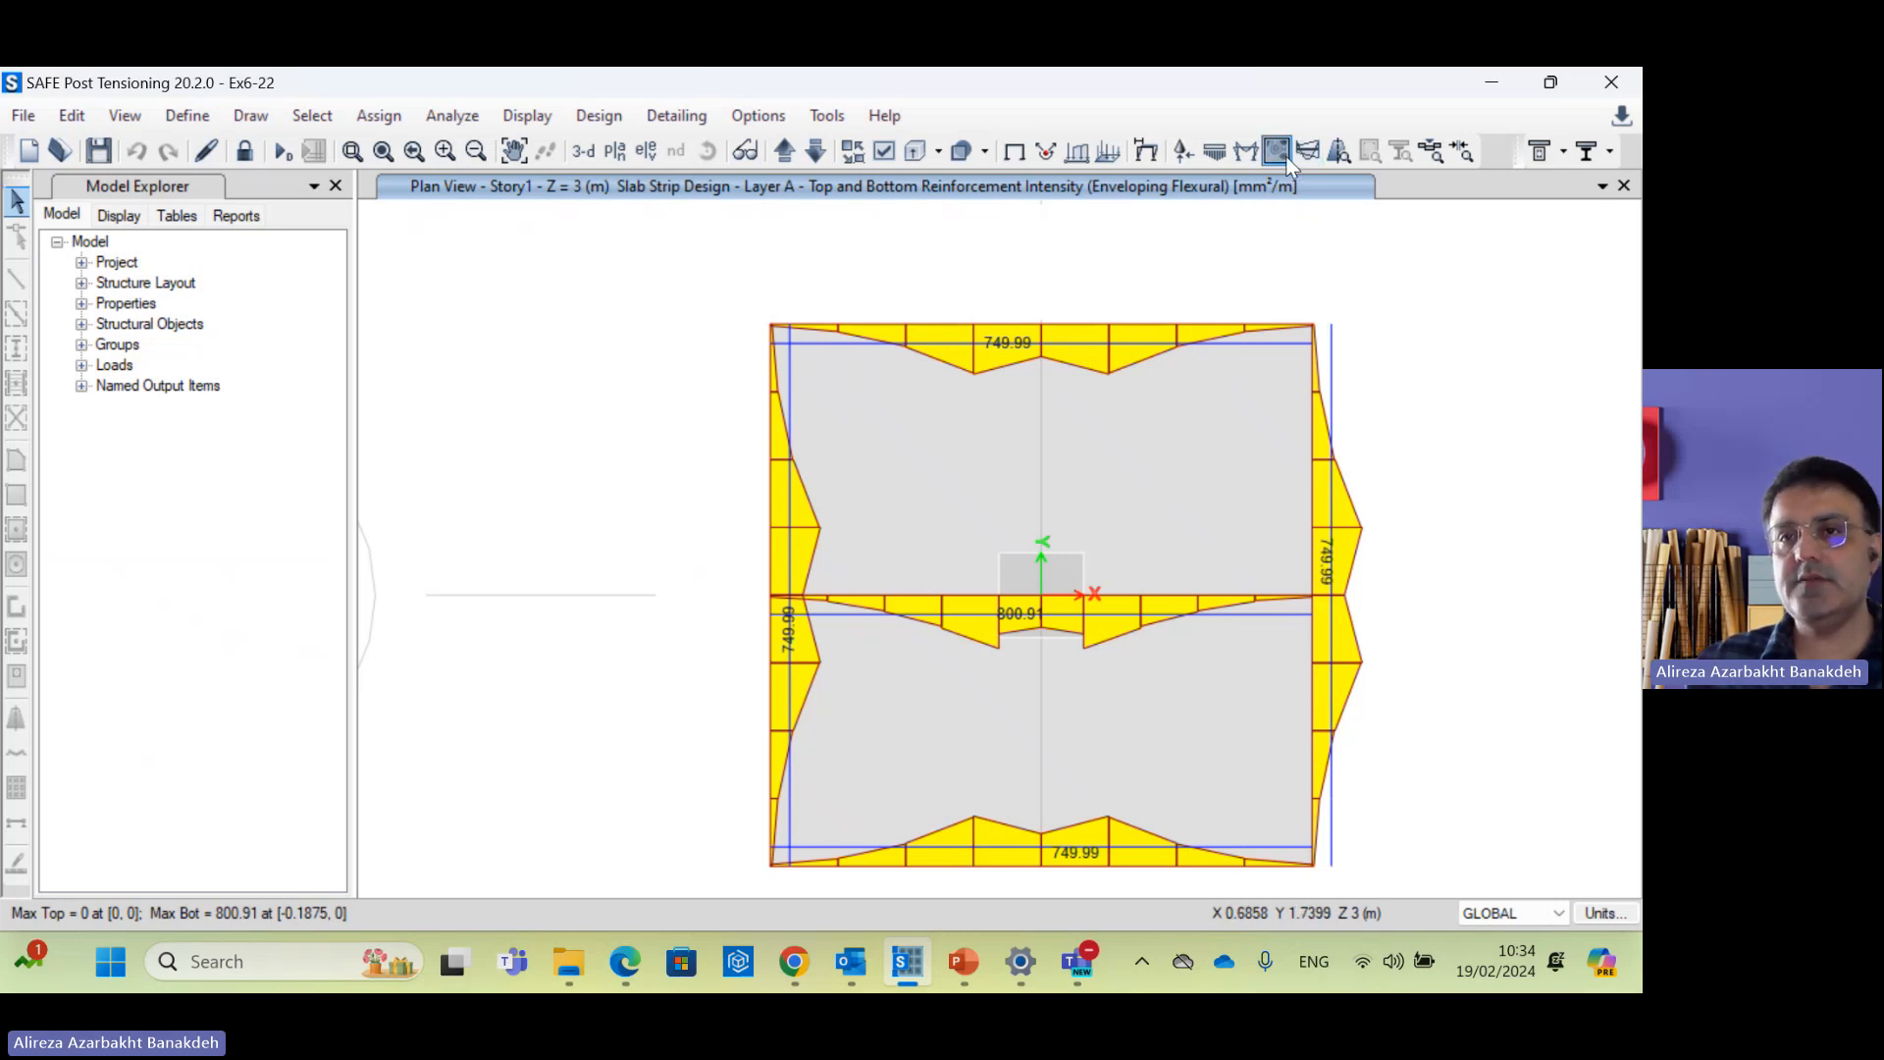
{"action": "left_click", "coordinate": [1182, 152]}
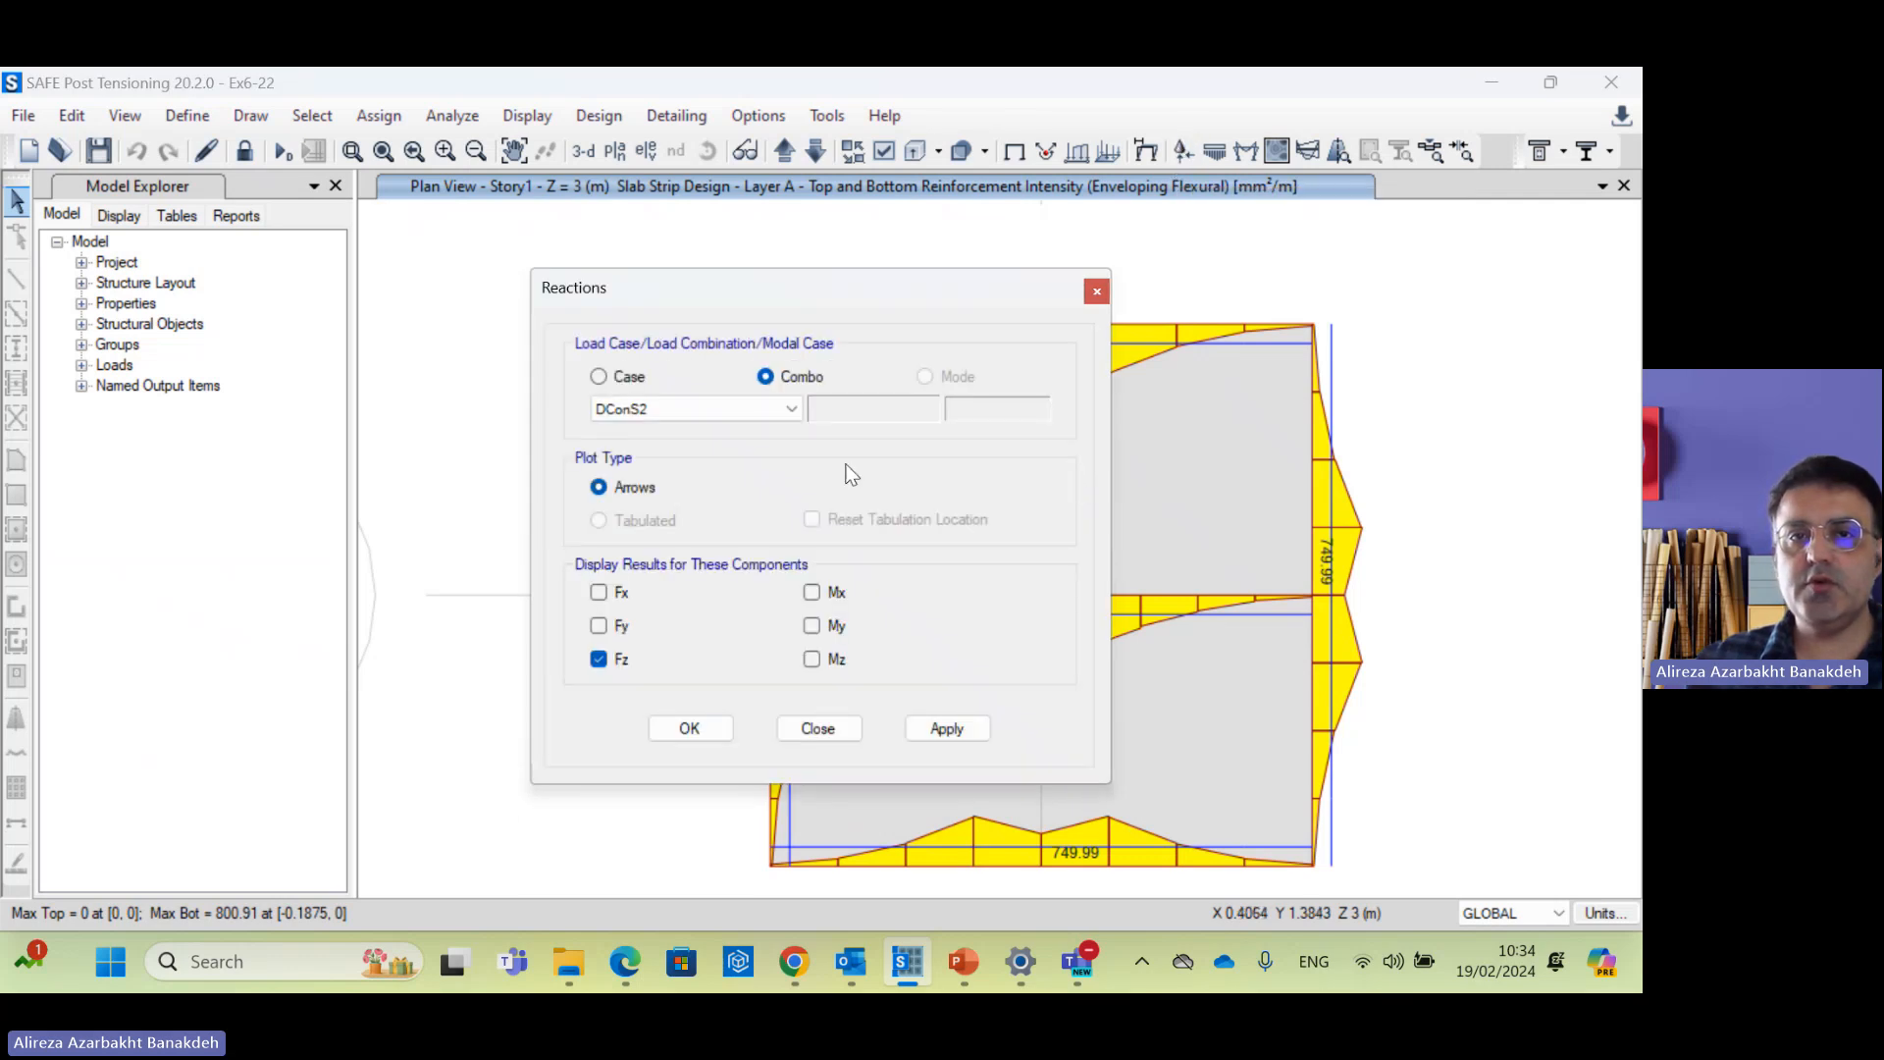
Step: Display Fz support reactions for the DConS2 load combination across the footing
{"action": "left_click", "coordinate": [710, 410]}
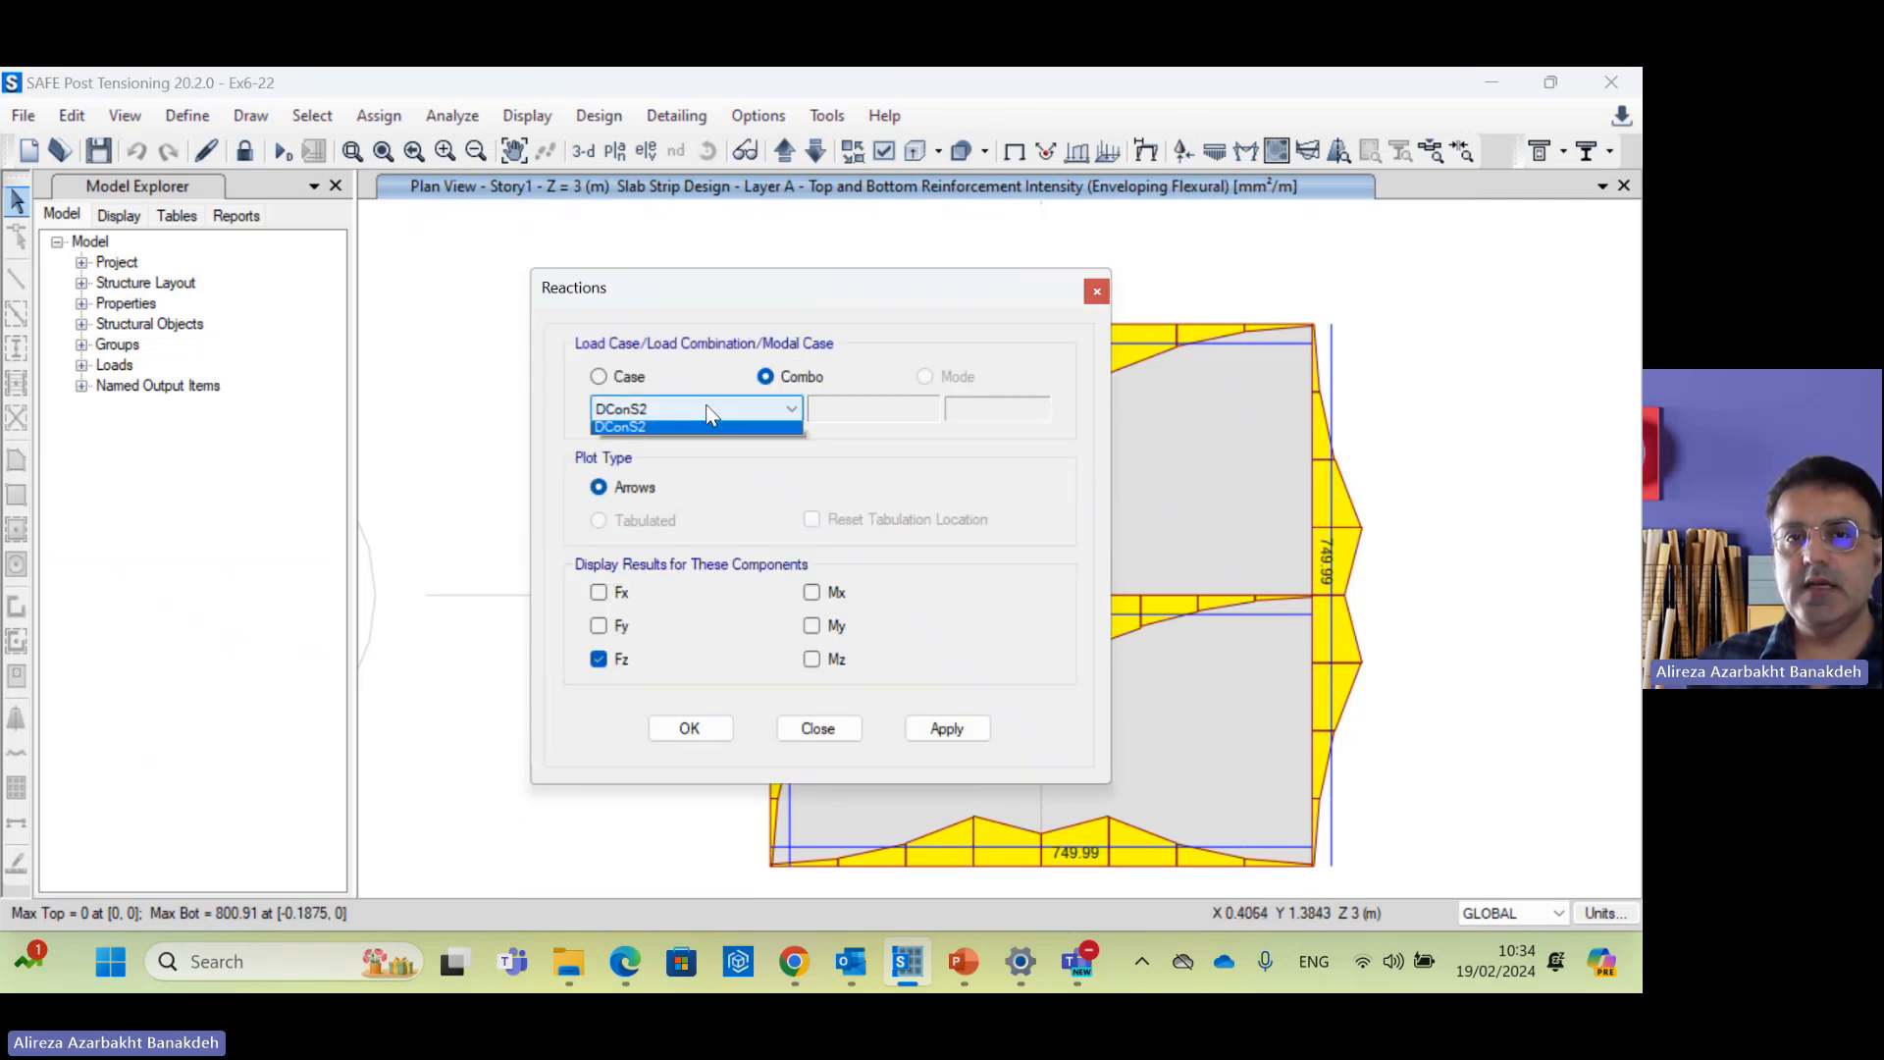
{"action": "left_click", "coordinate": [621, 385]}
{"action": "left_click", "coordinate": [609, 380]}
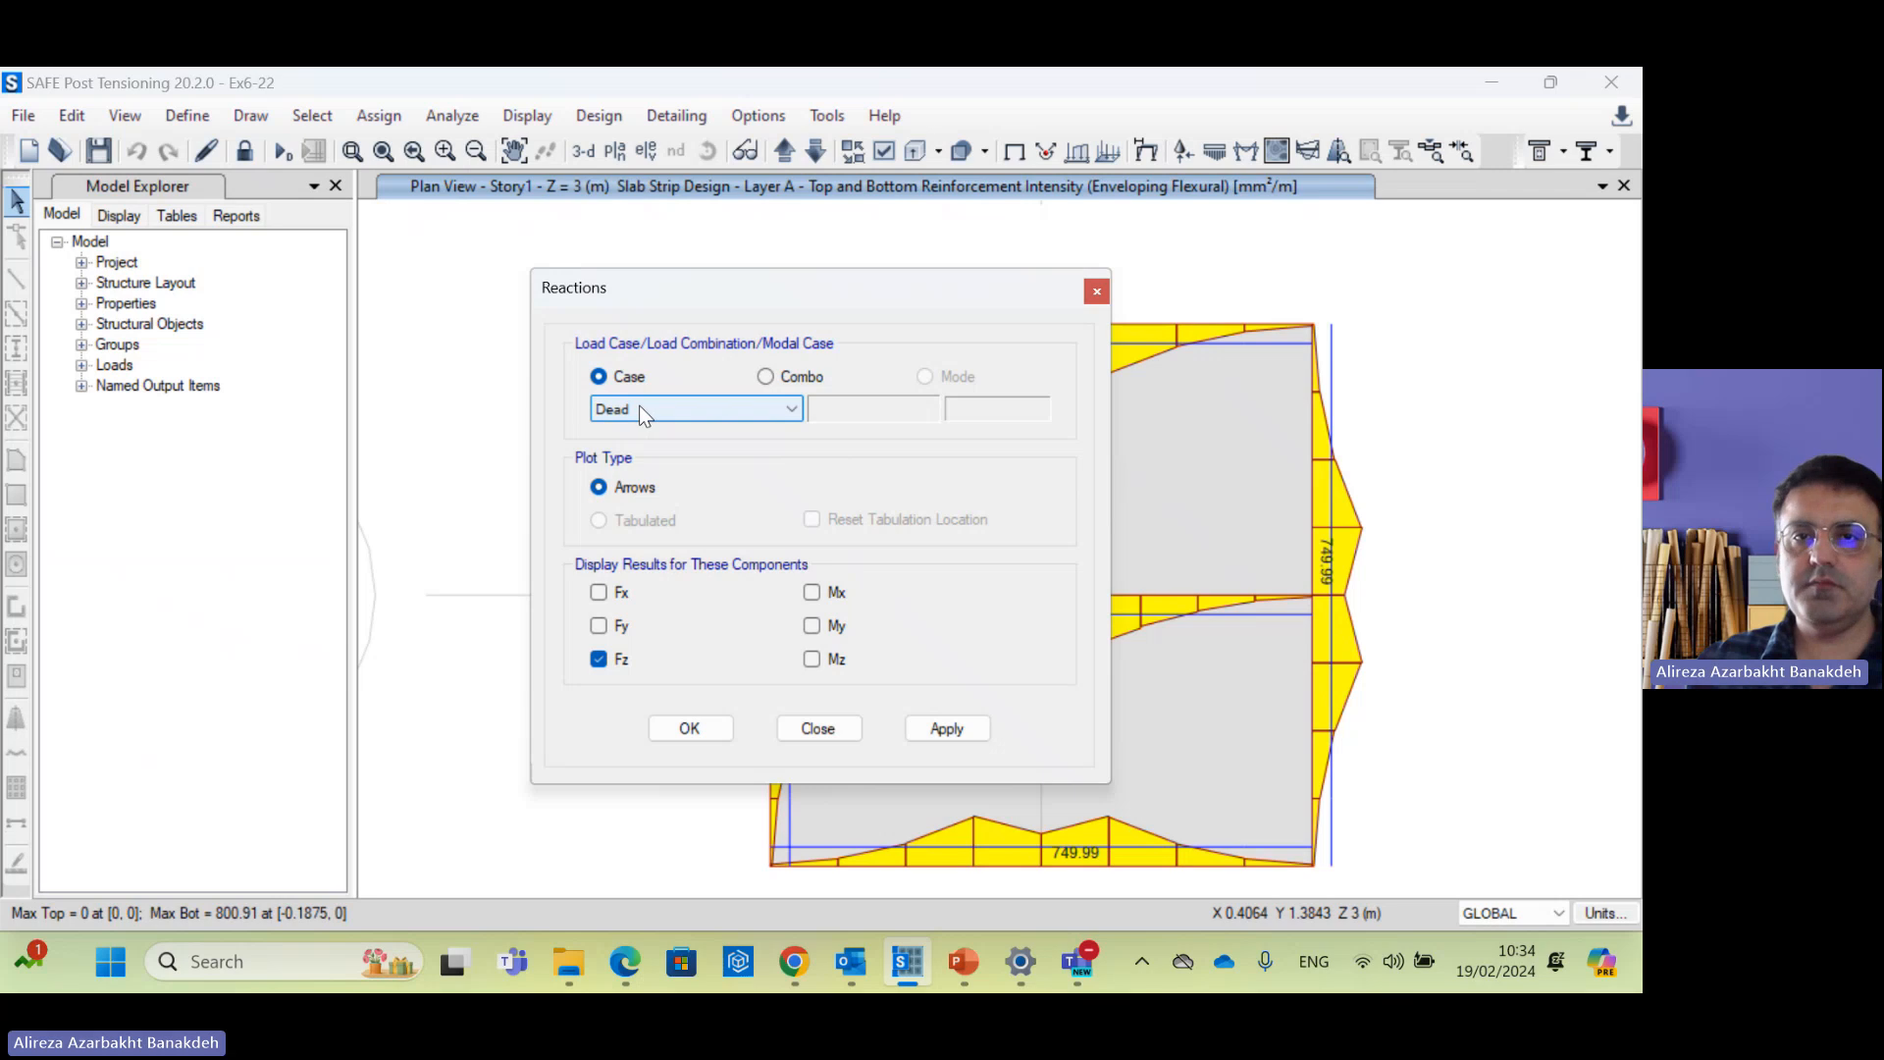
{"action": "left_click", "coordinate": [775, 376]}
{"action": "left_click", "coordinate": [629, 381]}
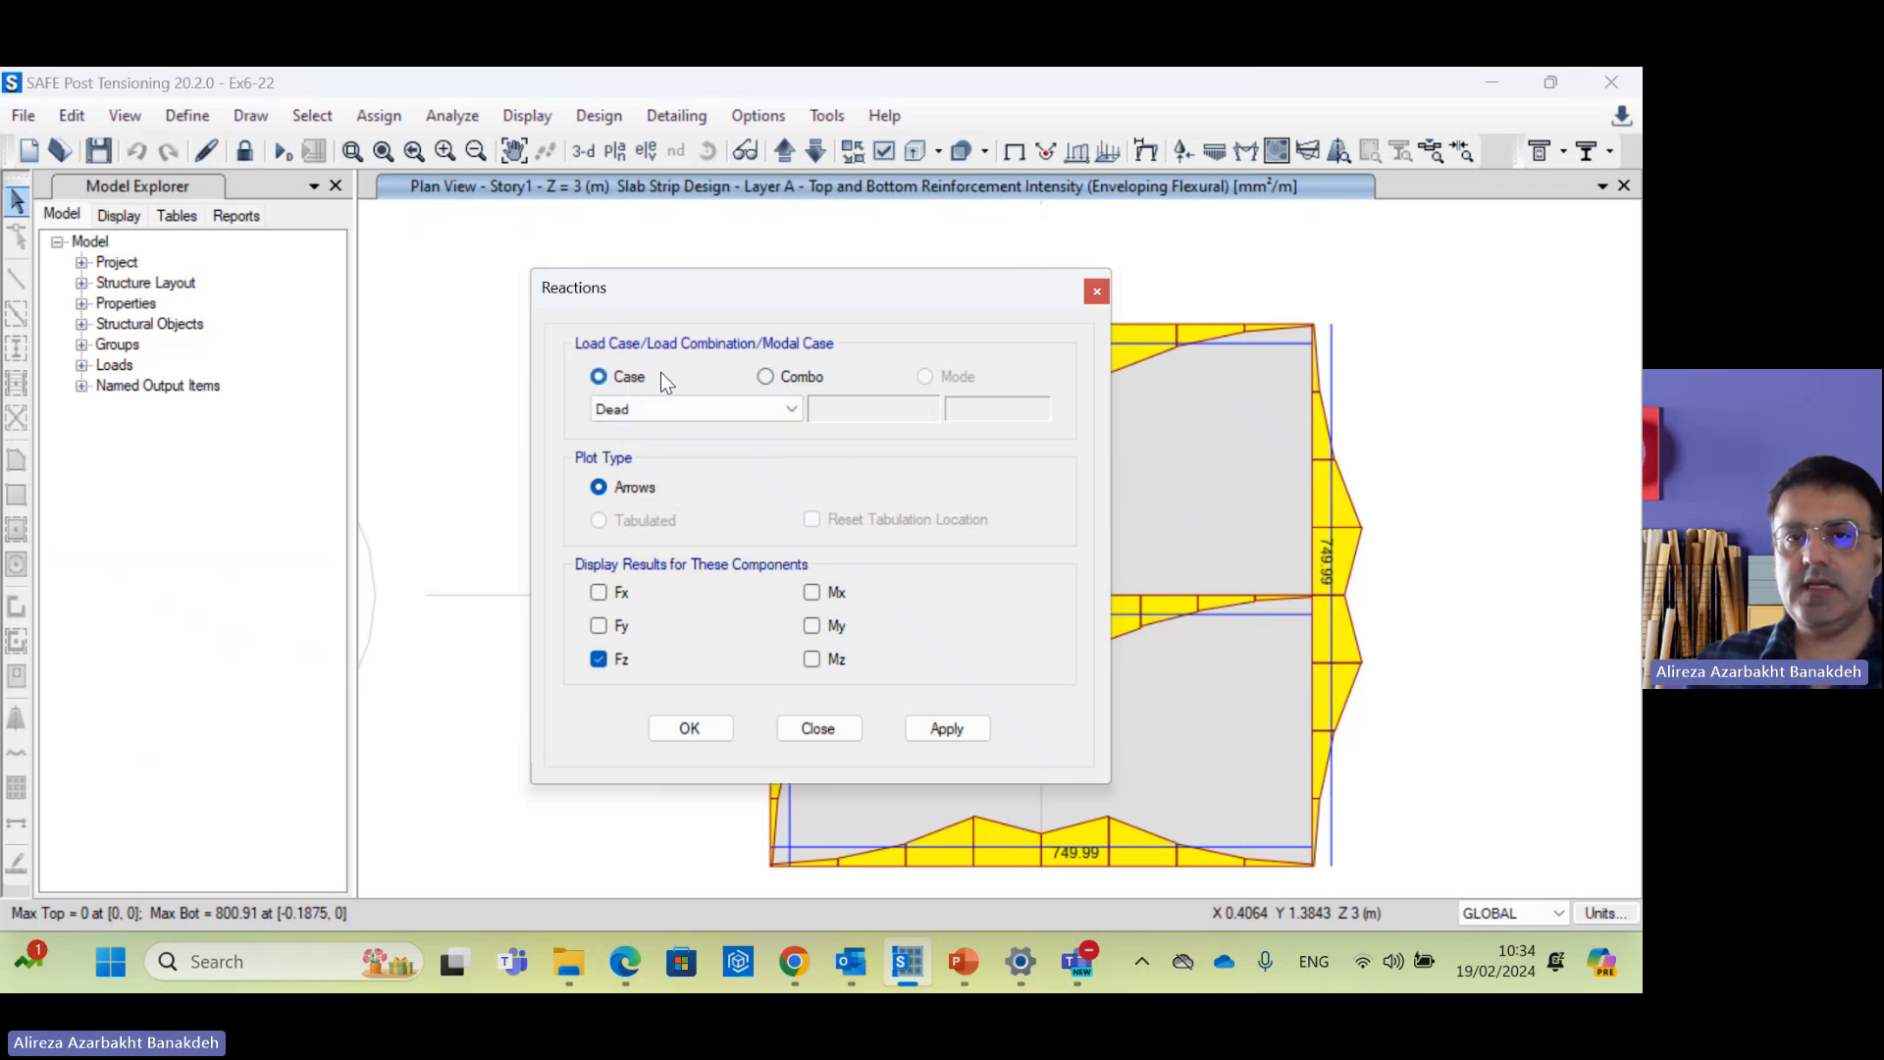
{"action": "left_click", "coordinate": [769, 377]}
{"action": "left_click", "coordinate": [777, 410]}
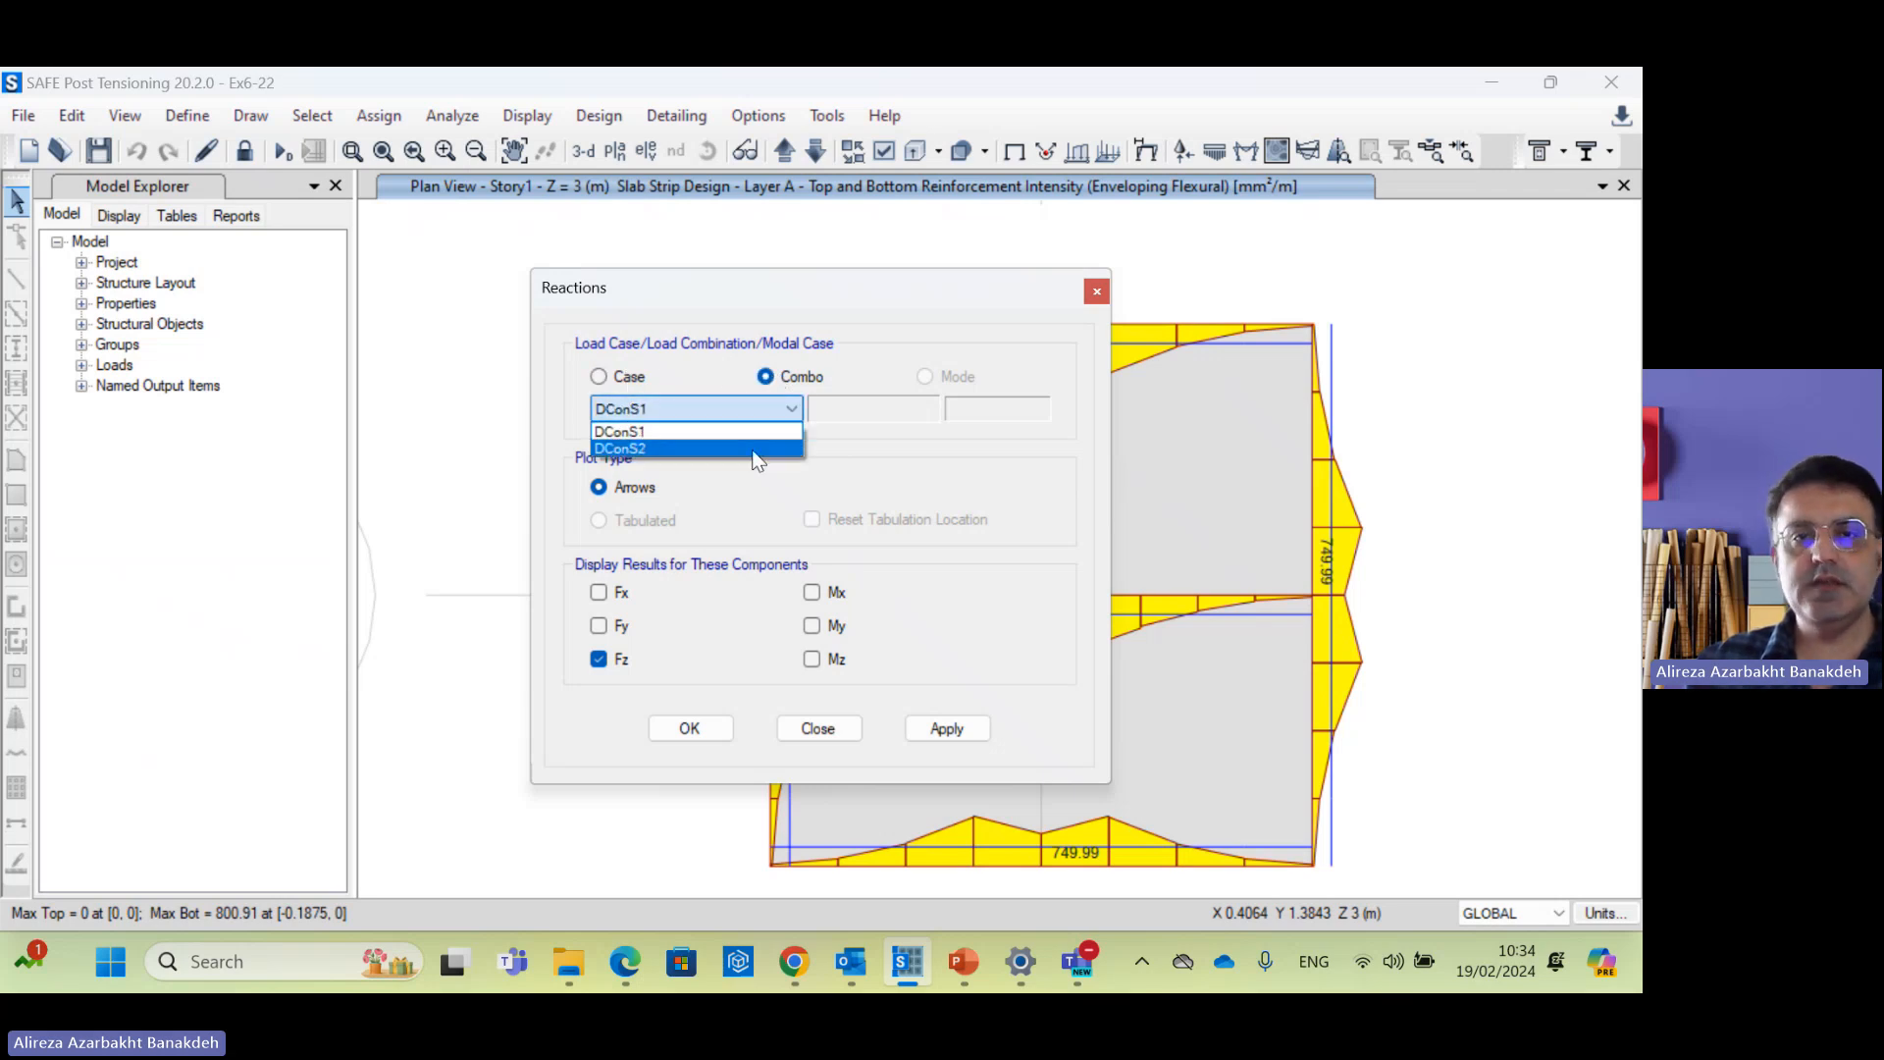
{"action": "left_click", "coordinate": [762, 448]}
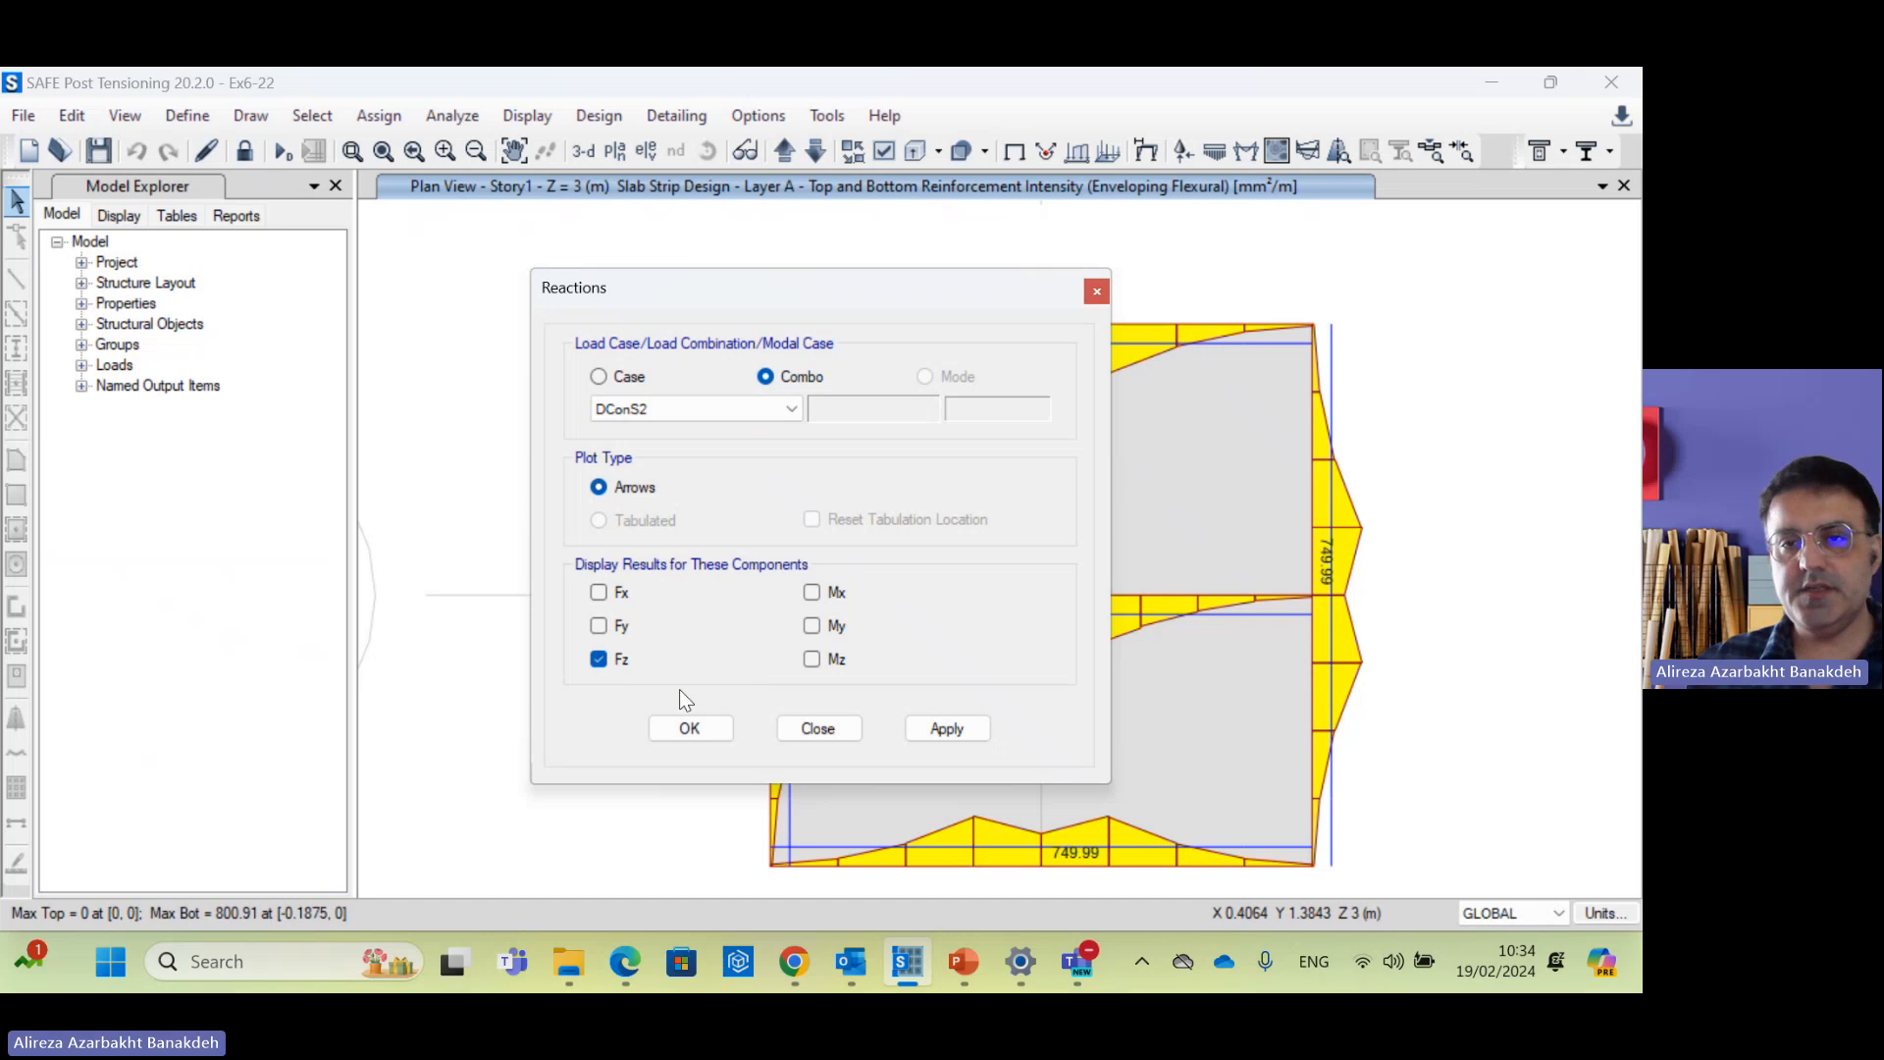
{"action": "left_click", "coordinate": [690, 729]}
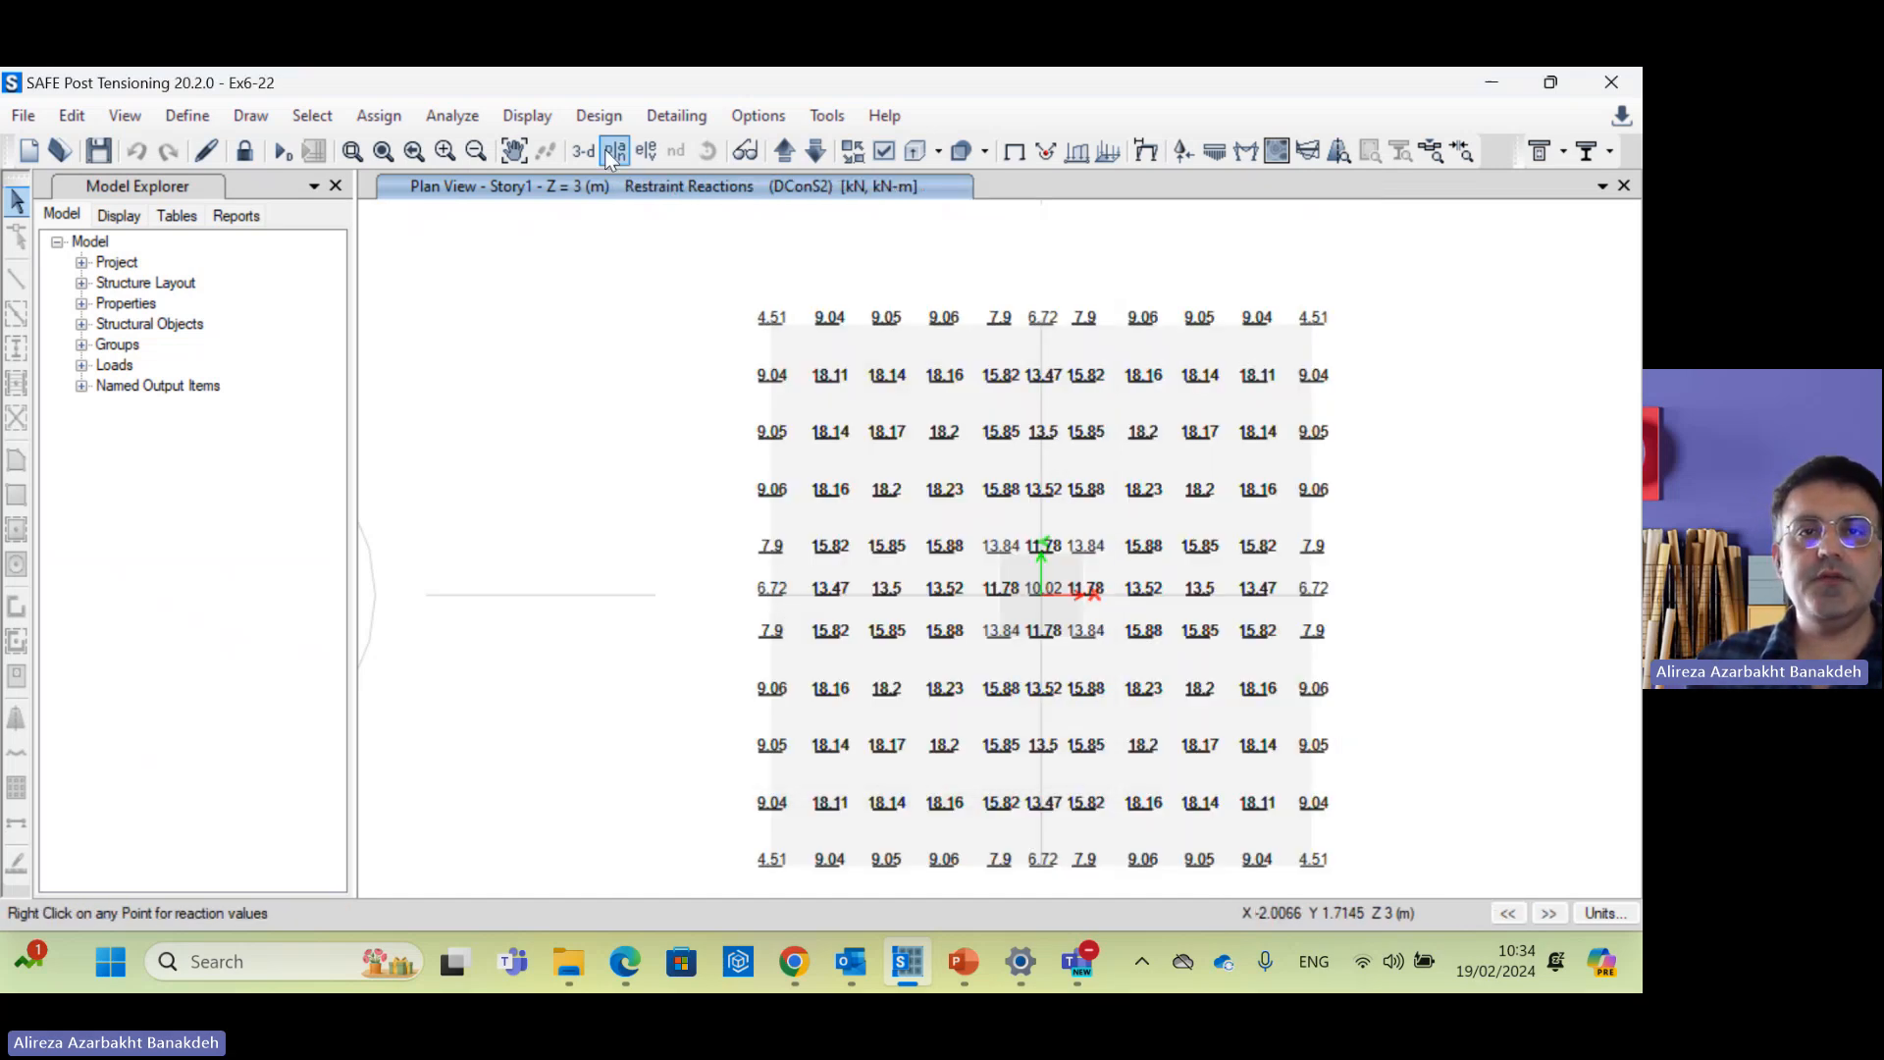
Step: View DConS2 reactions in 3D, zoom onto the footing, and open Display Soil Pressure
{"action": "left_click", "coordinate": [581, 152]}
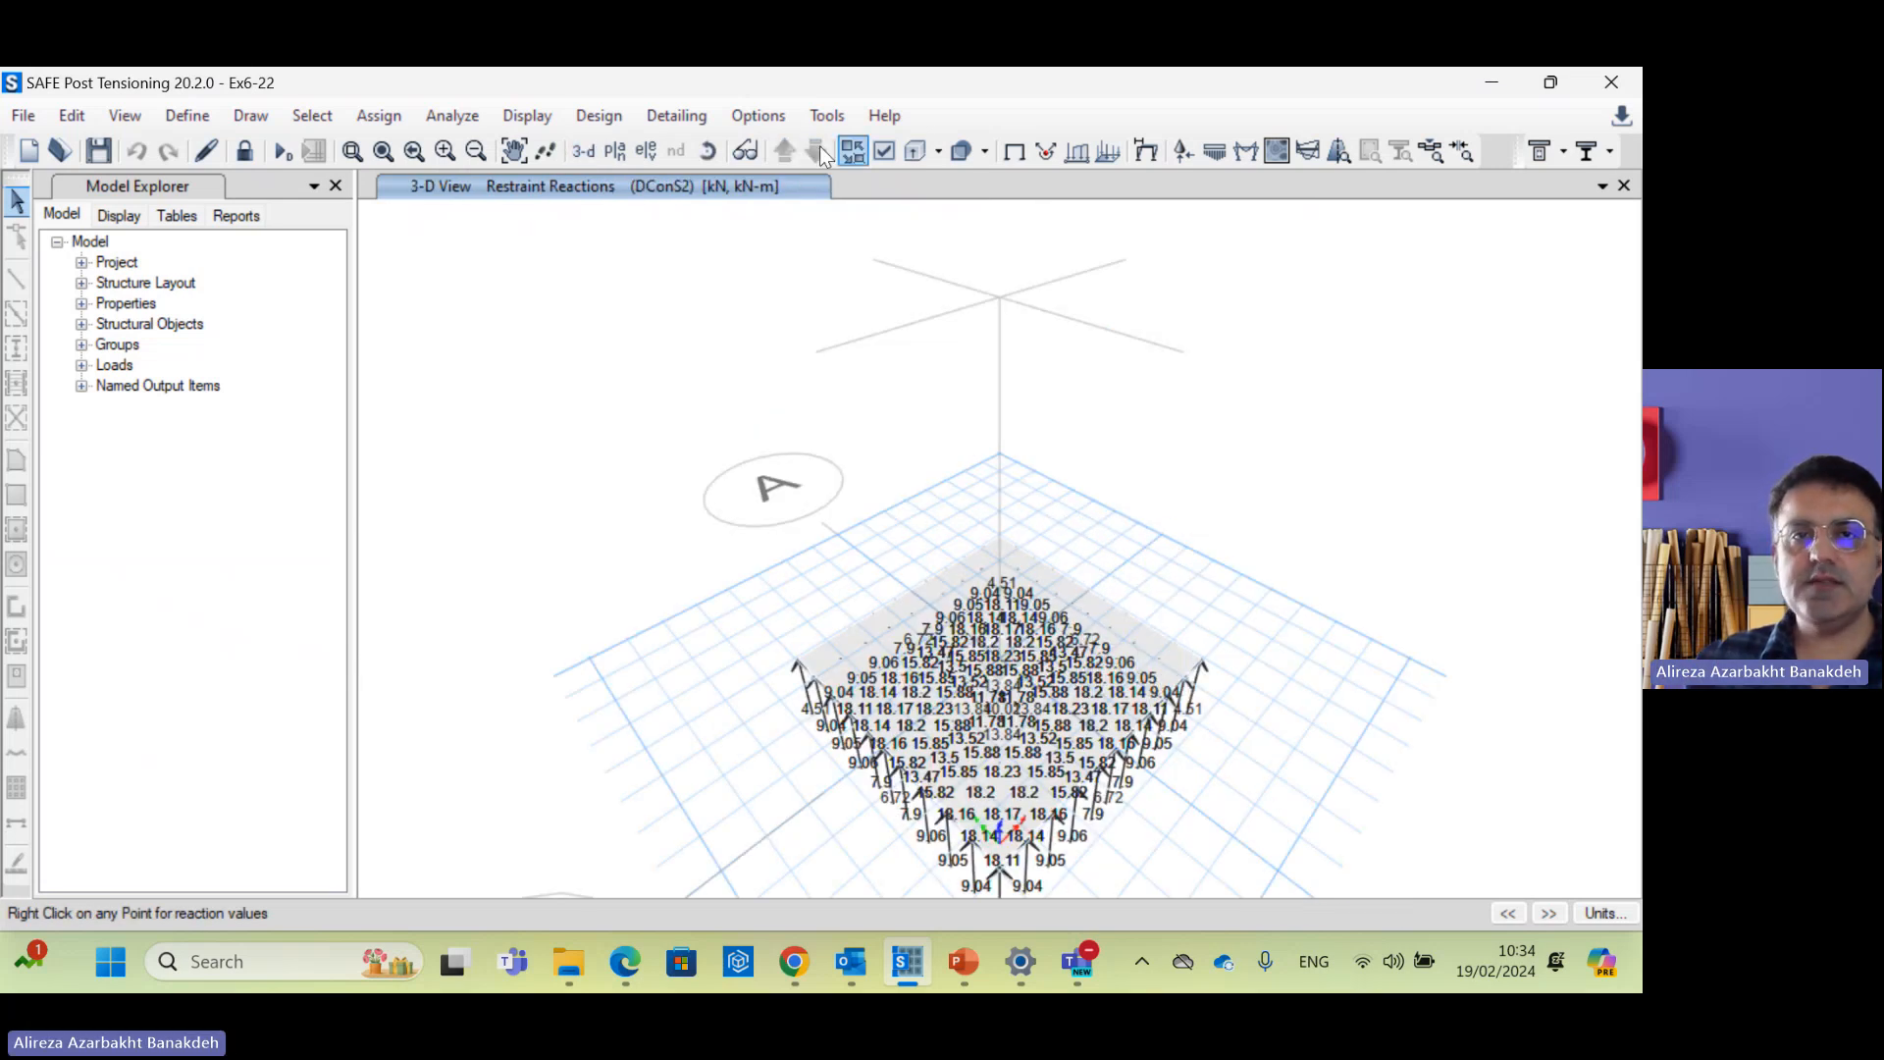
{"action": "left_click", "coordinate": [351, 150]}
{"action": "left_click_drag", "start_coordinate": [1158, 855], "coordinate": [902, 638]}
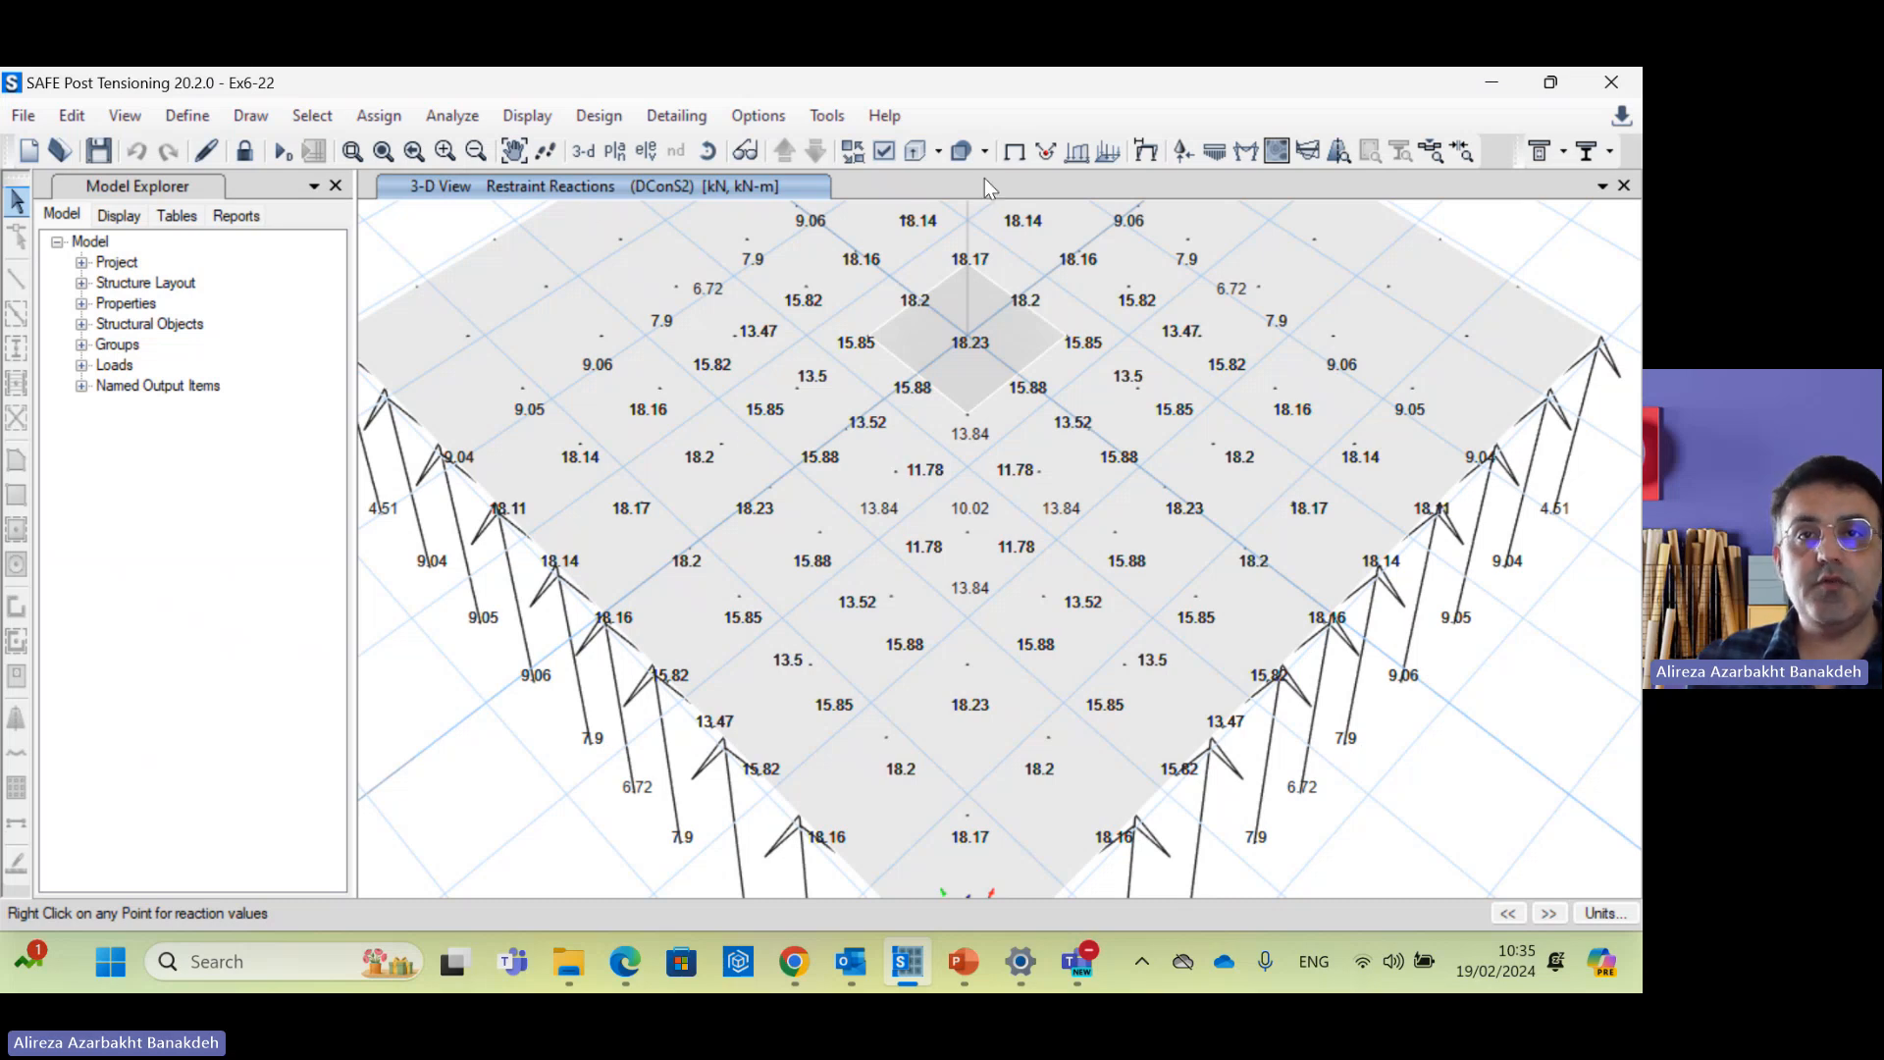
{"action": "left_click", "coordinate": [1217, 154]}
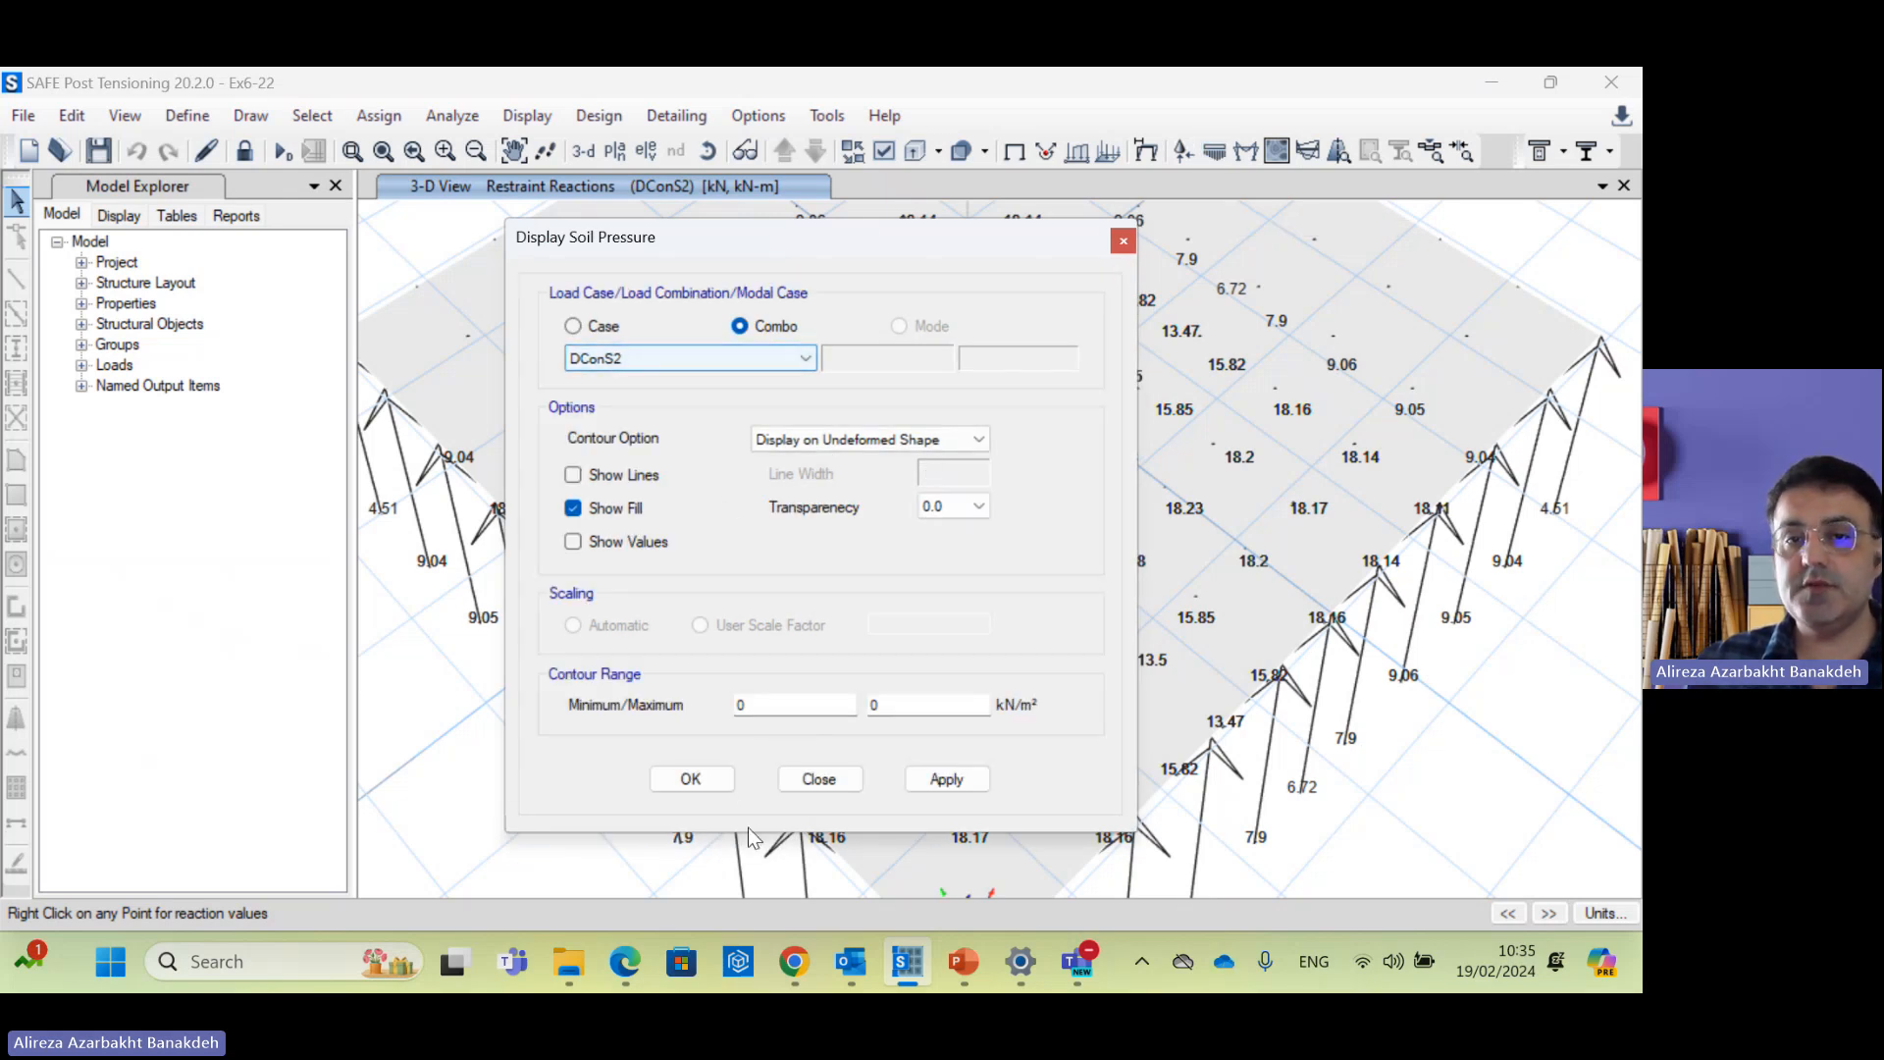
Step: Draw the DConS2 soil pressure contours in plan view and center the plot
{"action": "key", "text": "Return"}
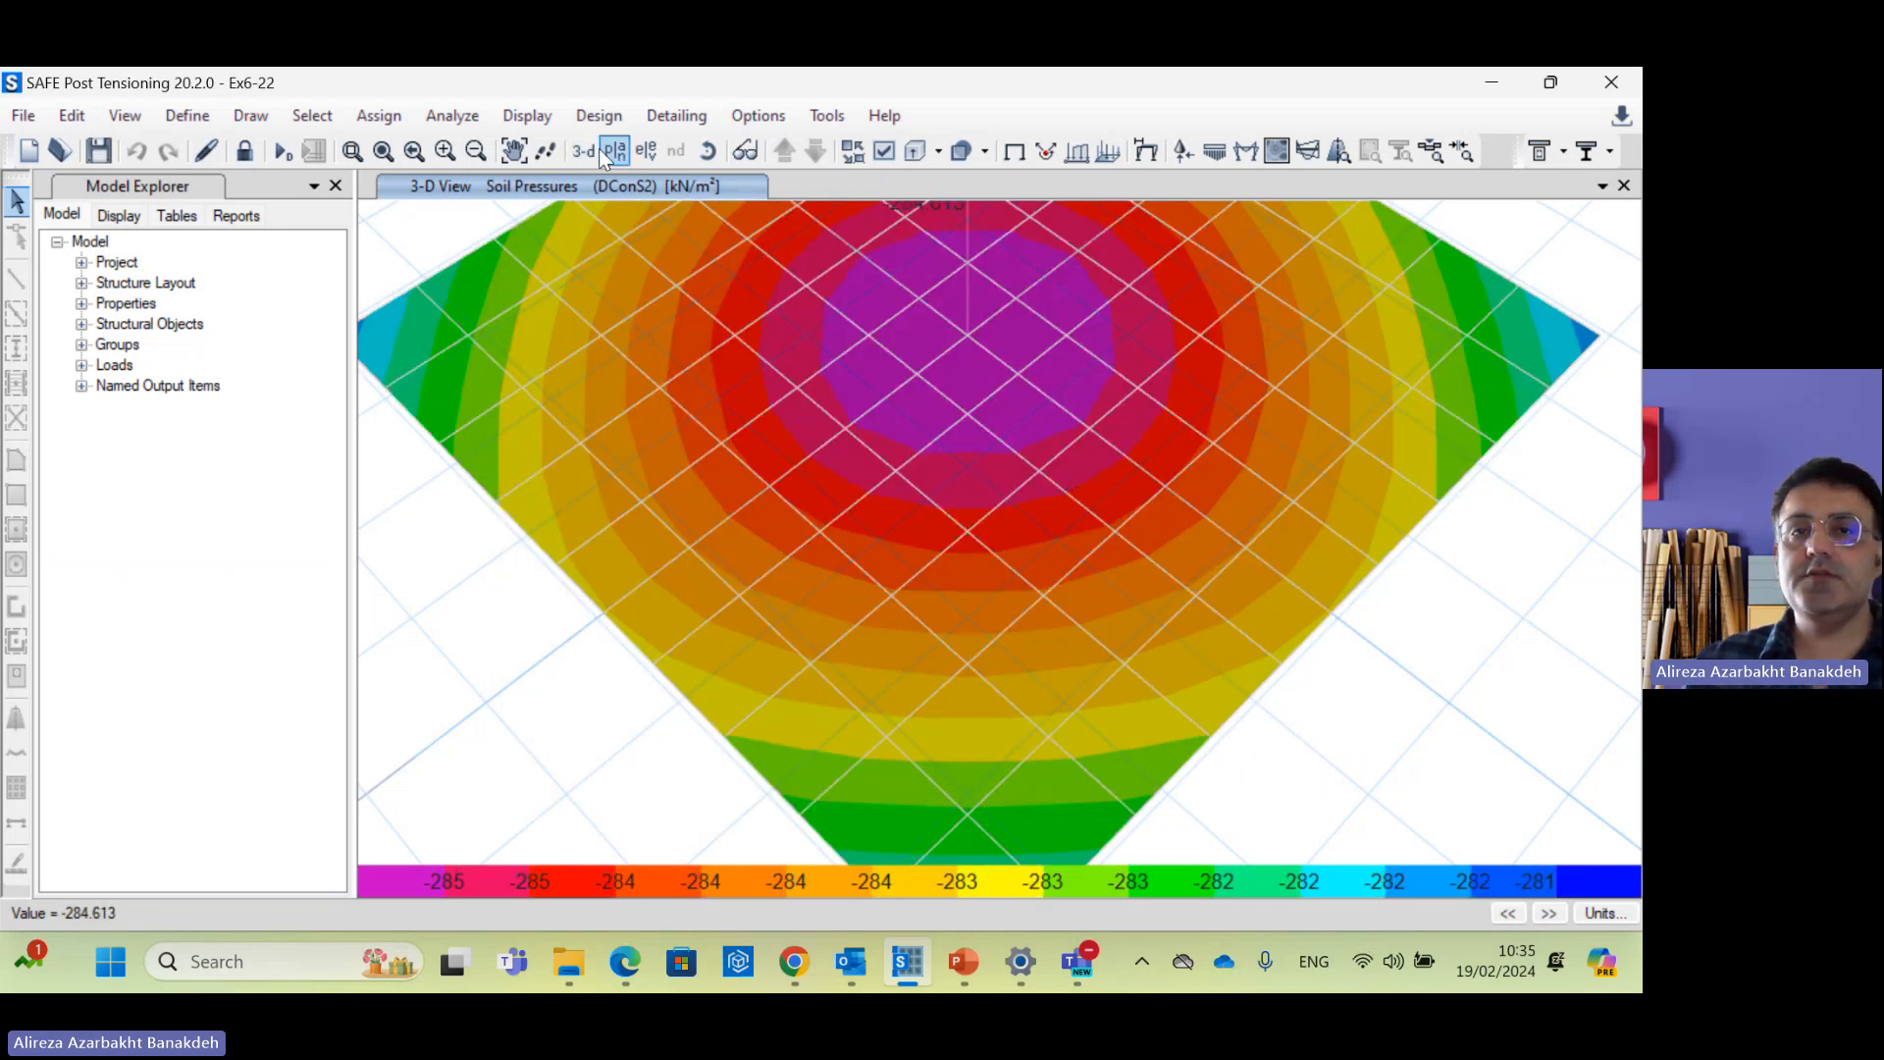
{"action": "left_click", "coordinate": [608, 150]}
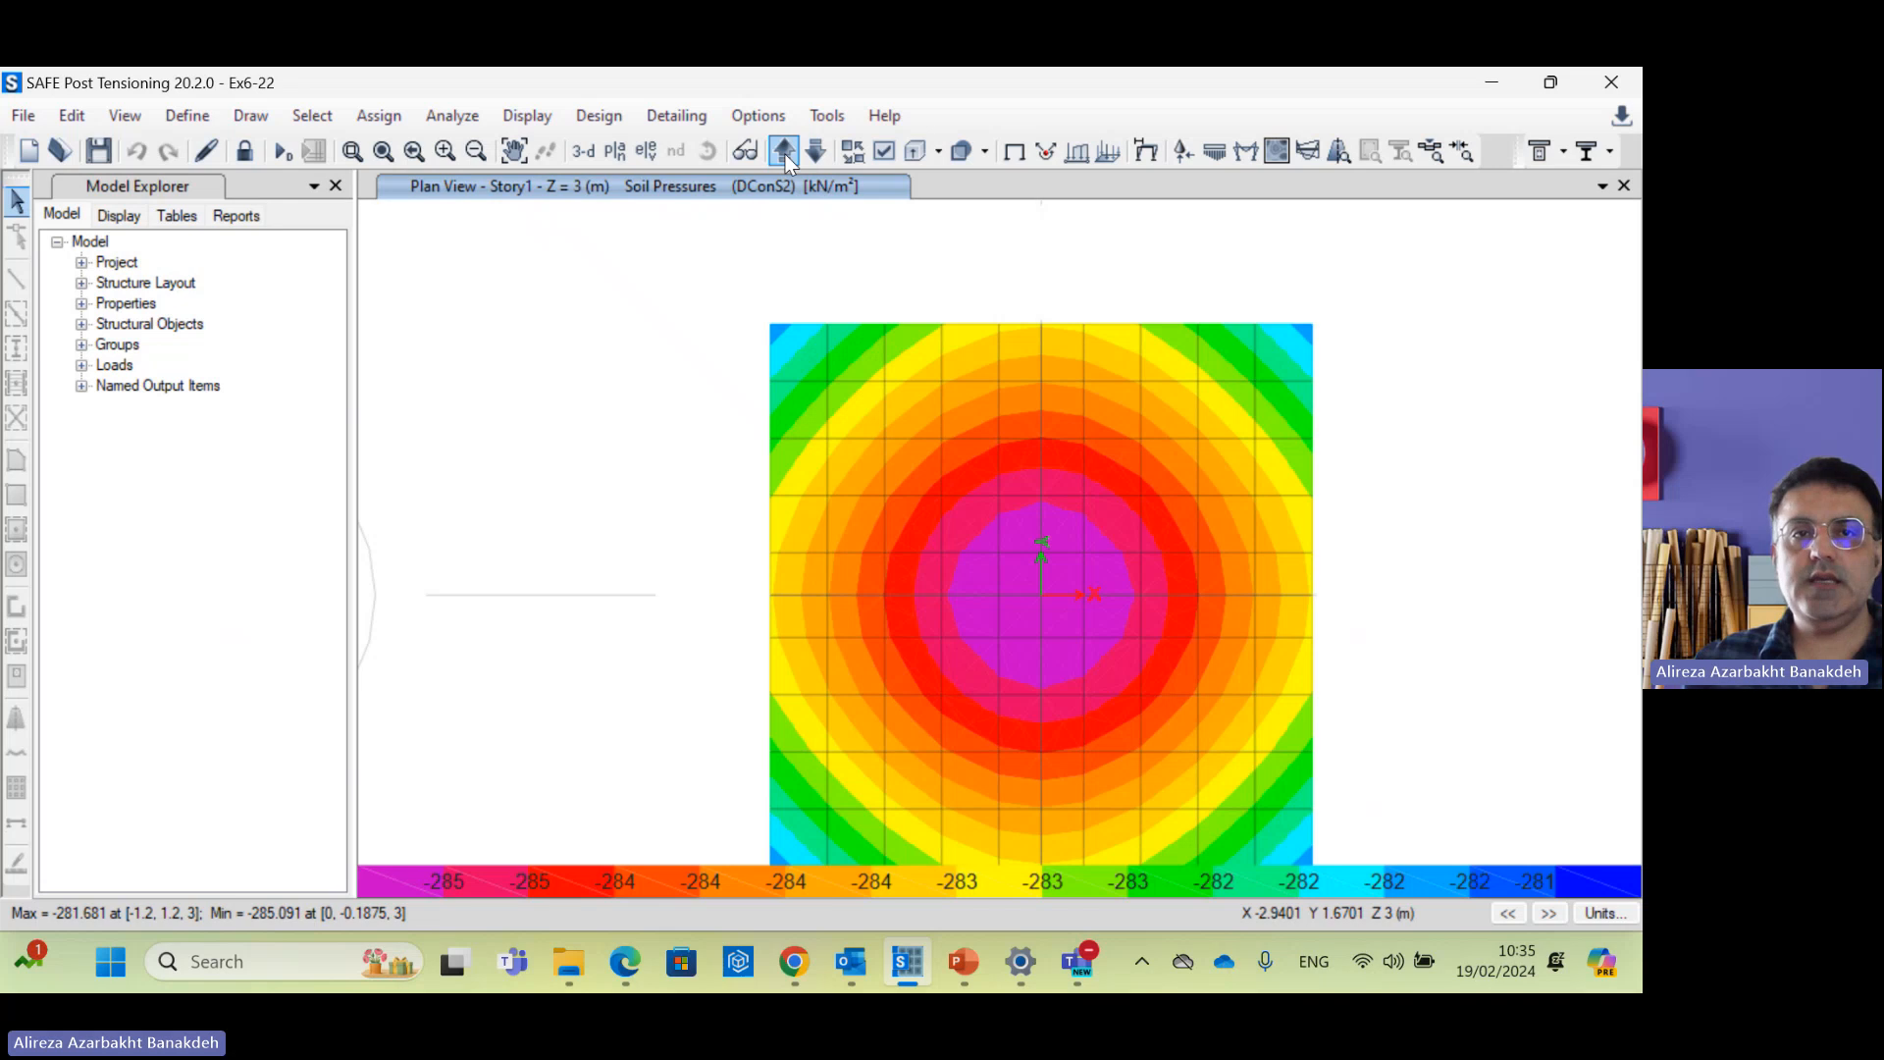
{"action": "left_click", "coordinate": [515, 150]}
{"action": "left_click_drag", "start_coordinate": [1450, 639], "coordinate": [1362, 573]}
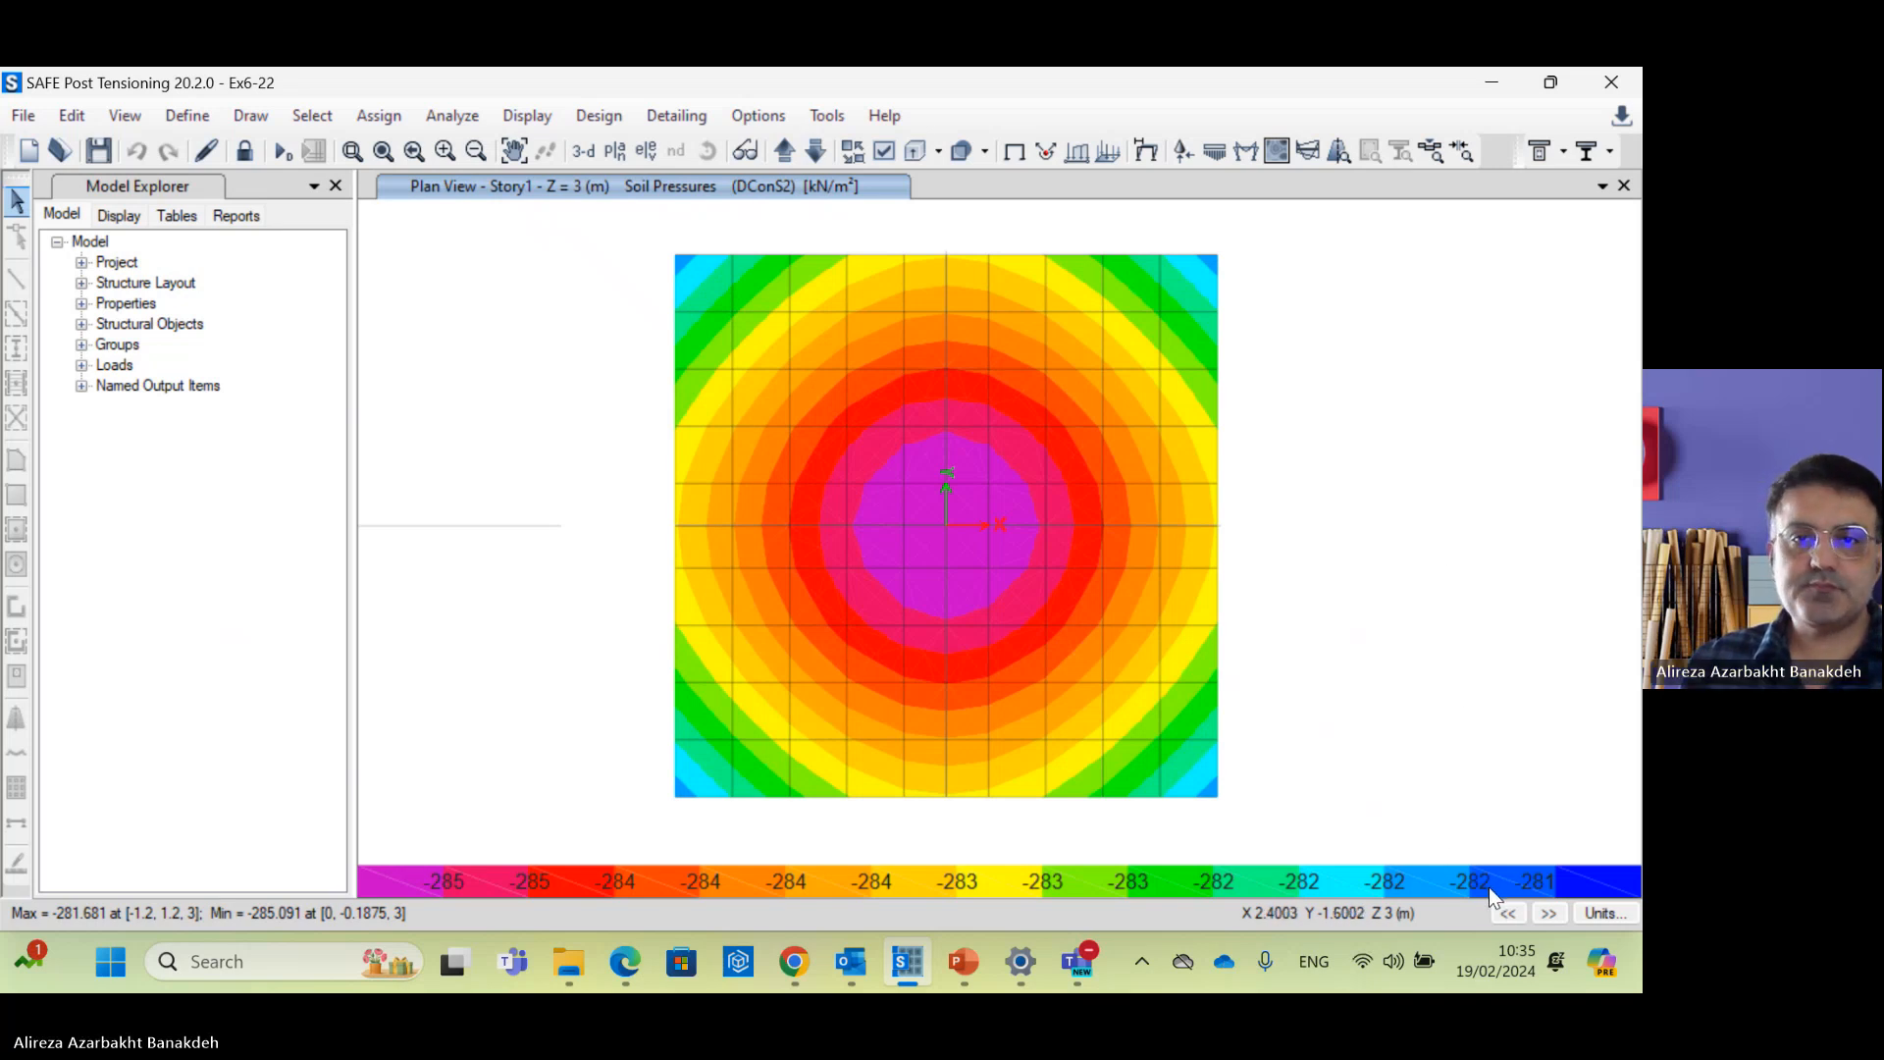
Step: Read contour pressures near -285 kN/m², save the model, and bring up Teams
{"action": "mouse_move", "coordinate": [963, 525]}
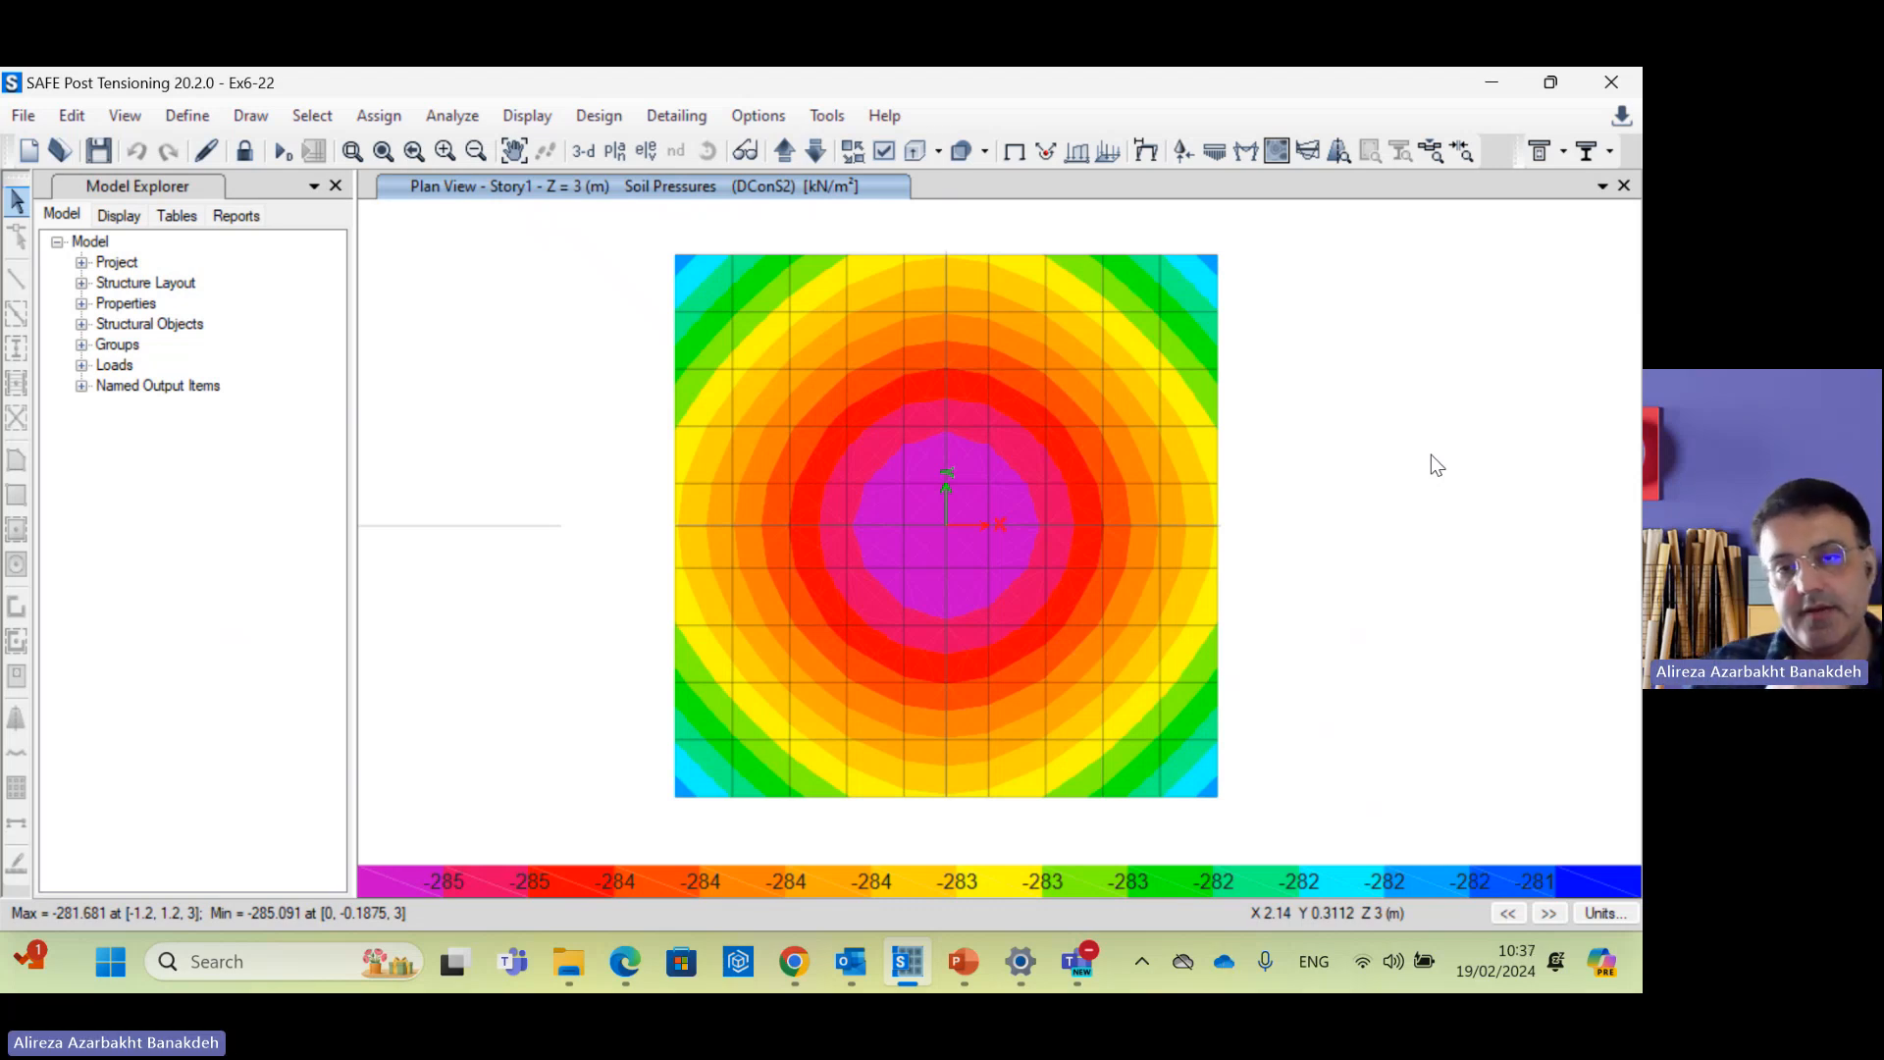
{"action": "mouse_move", "coordinate": [1105, 511]}
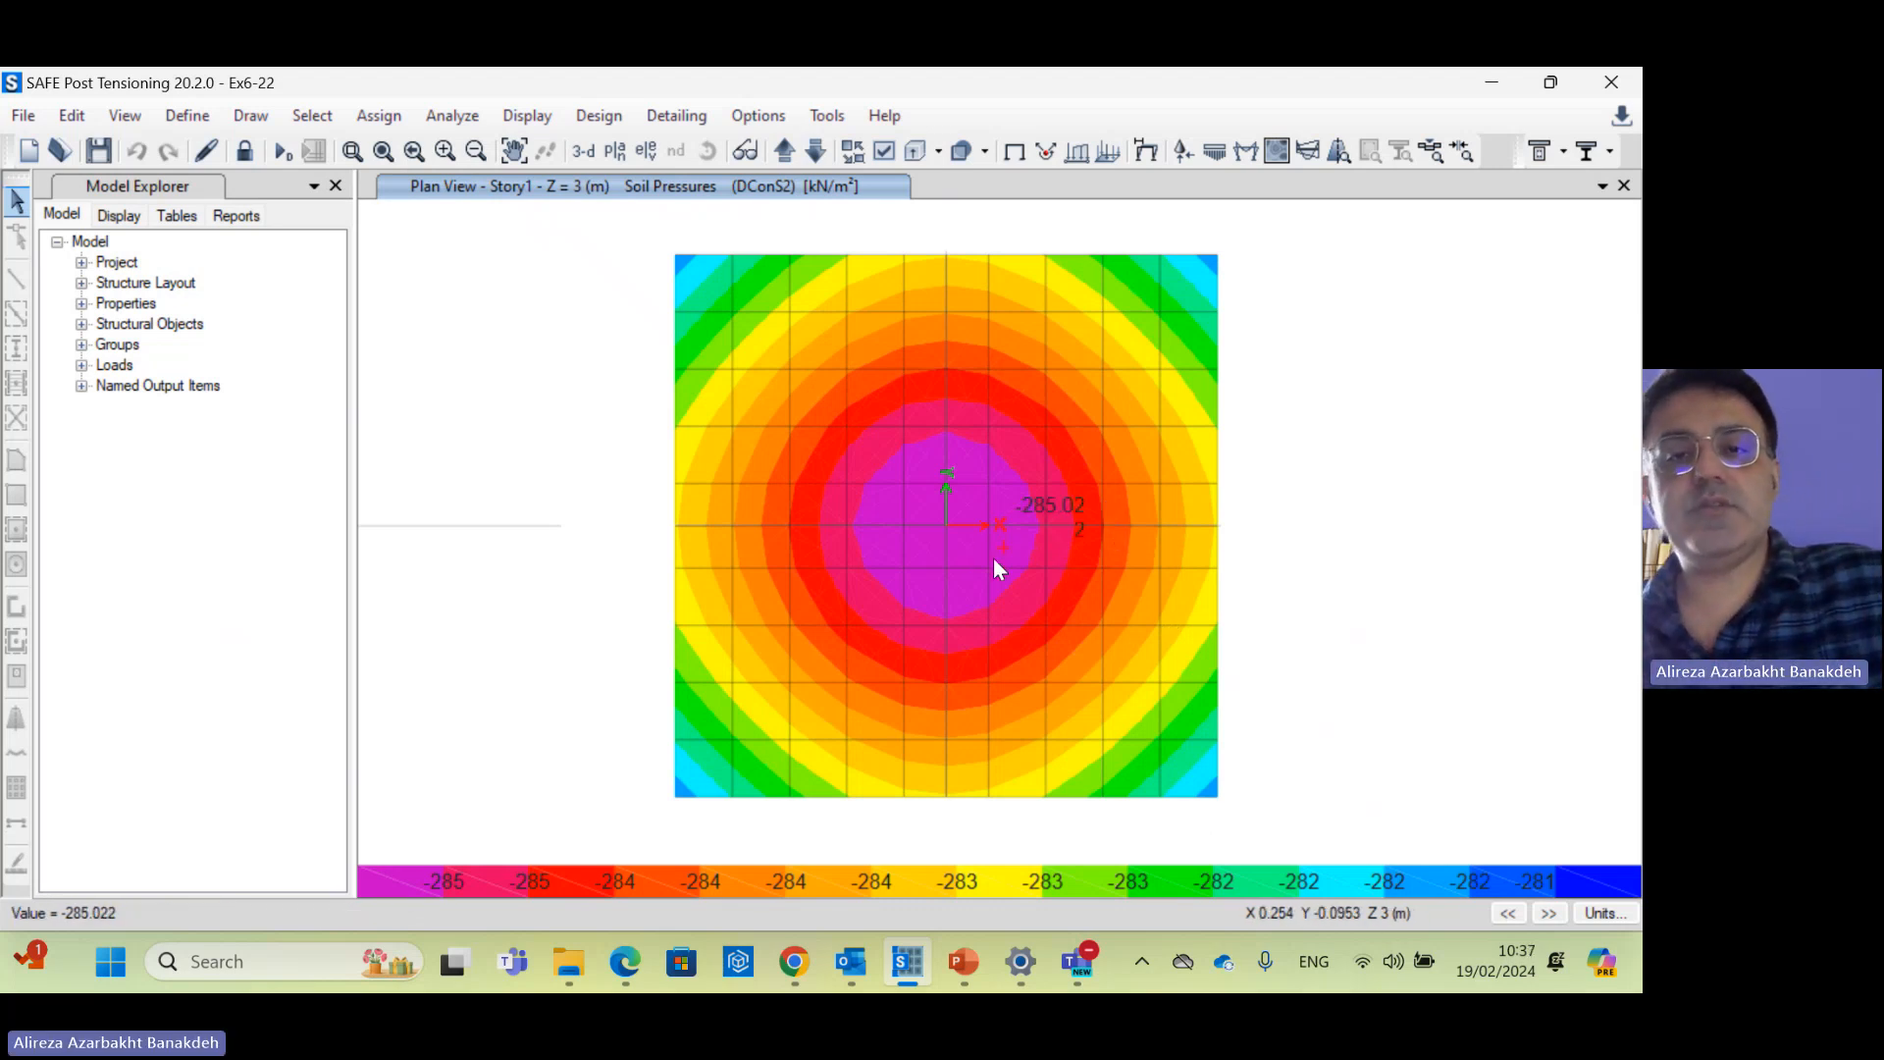
{"action": "mouse_move", "coordinate": [1016, 581]}
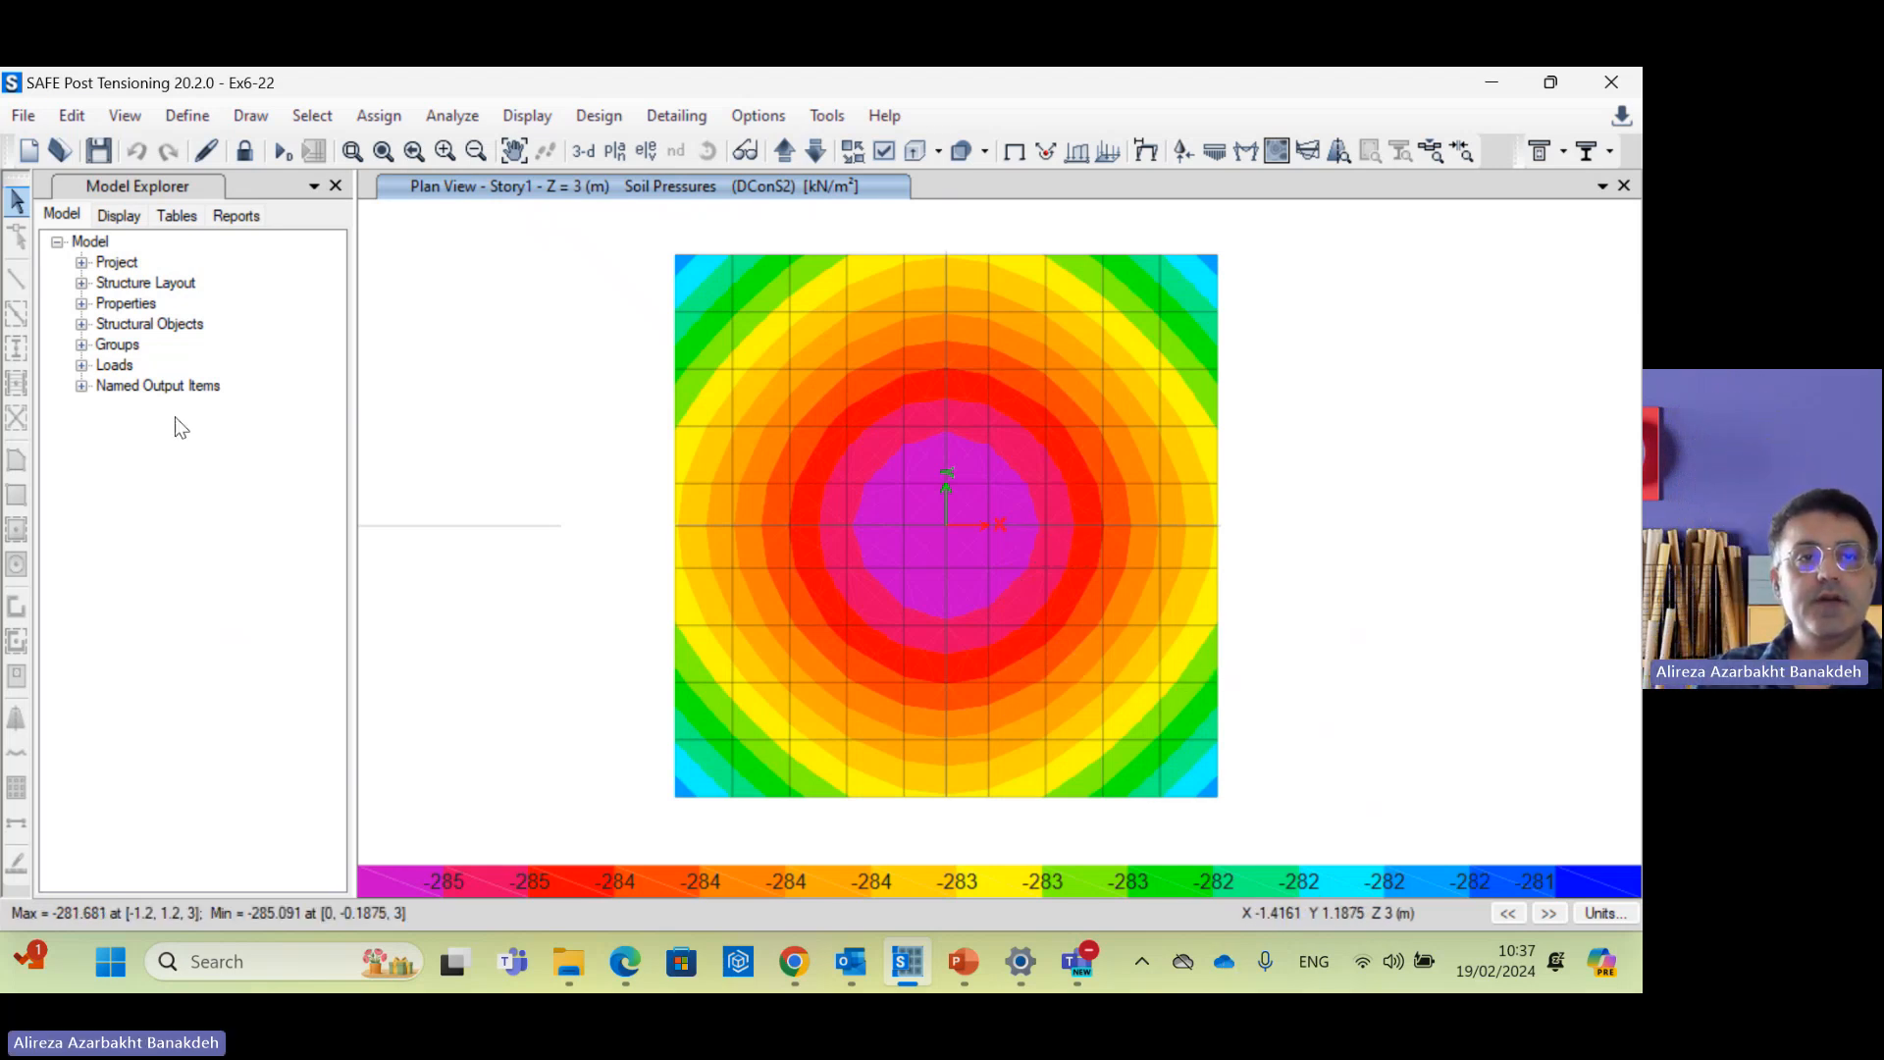
{"action": "left_click", "coordinate": [96, 162]}
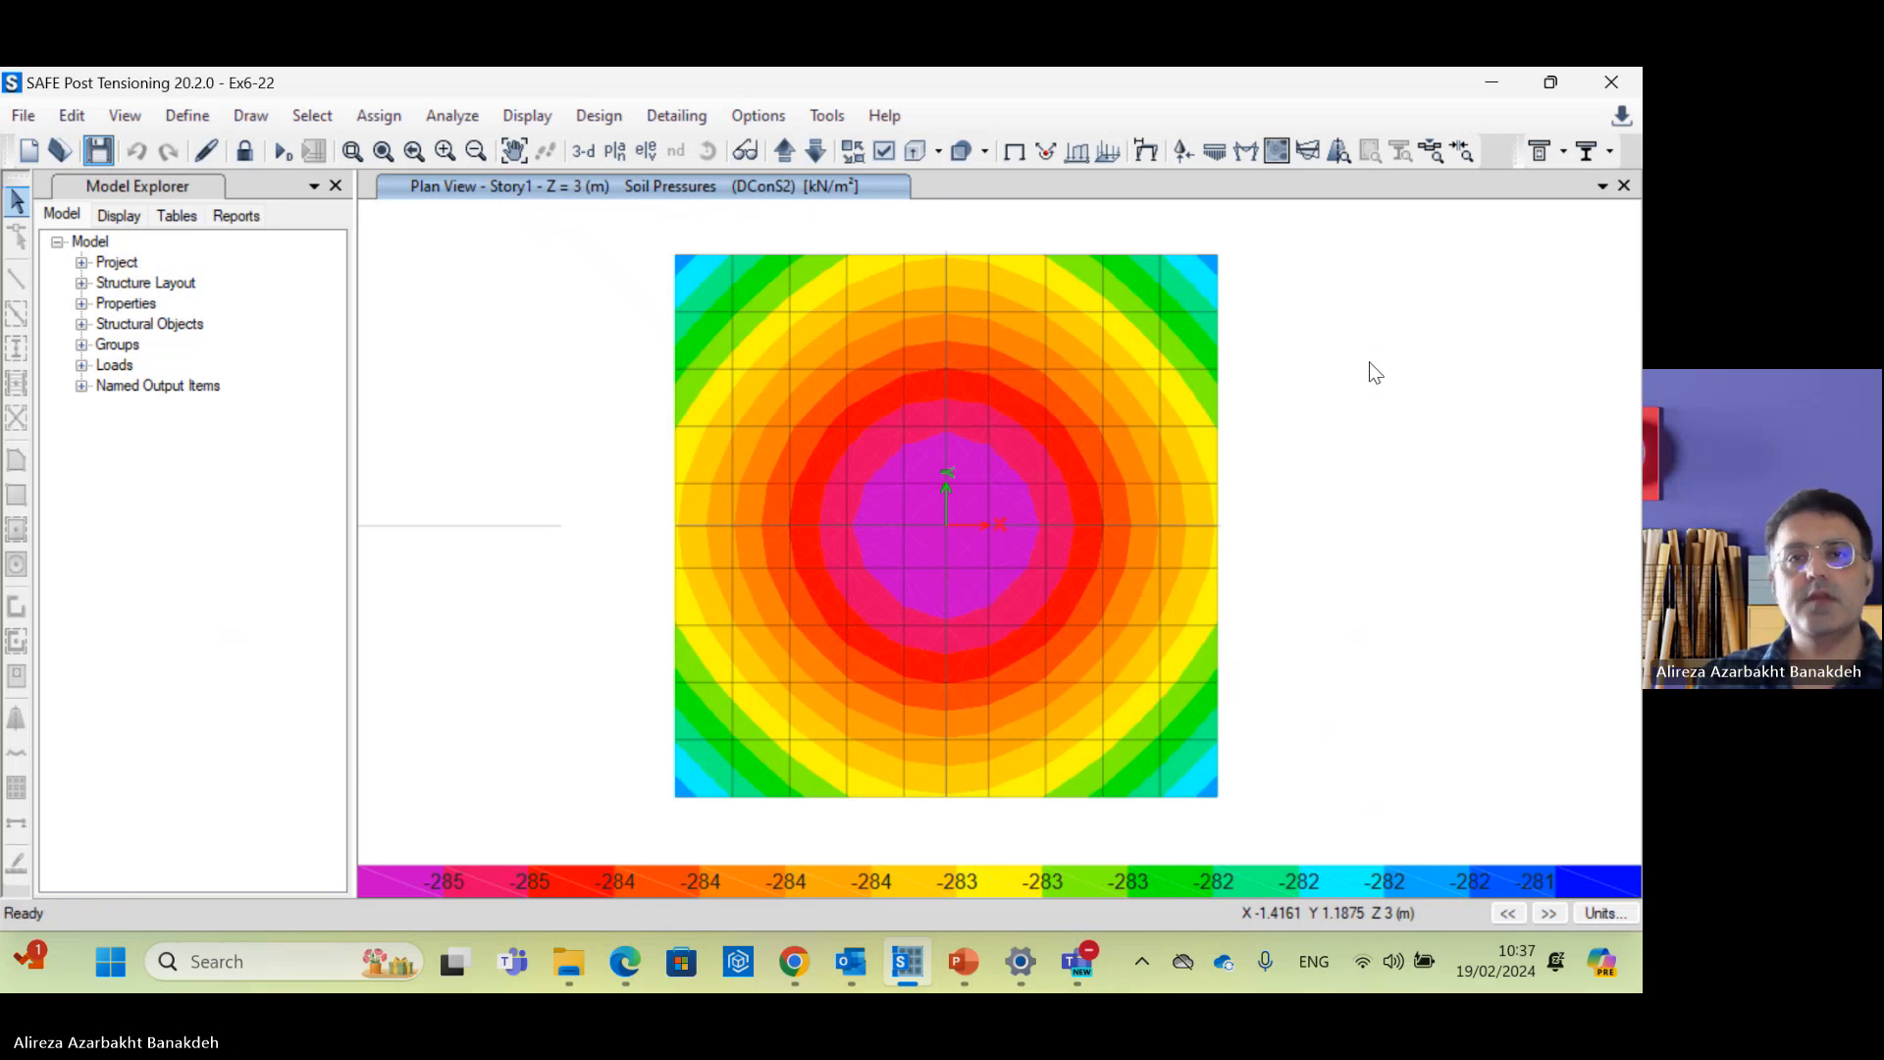
{"action": "left_click", "coordinate": [1074, 969]}
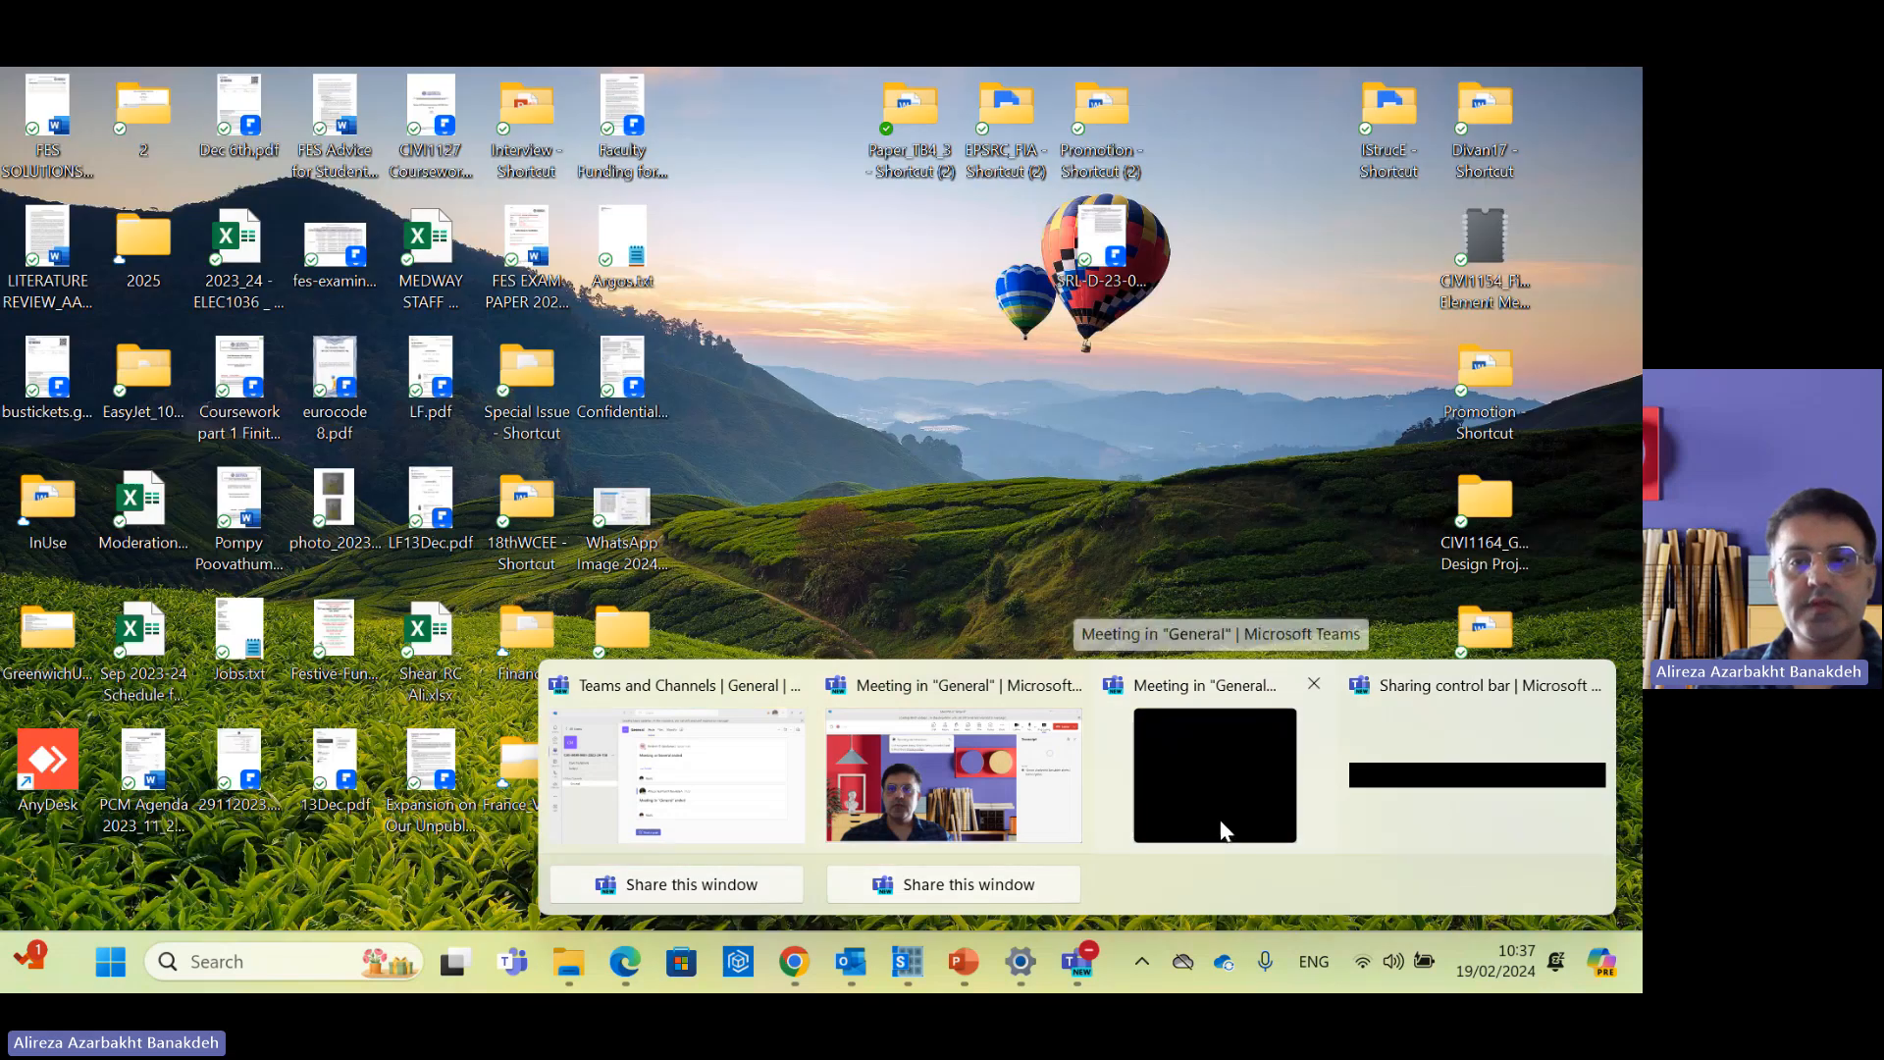
Step: Bring the Teams 'Meeting in General' window forward and reveal the Leave and End meeting options
{"action": "left_click", "coordinate": [1223, 826]}
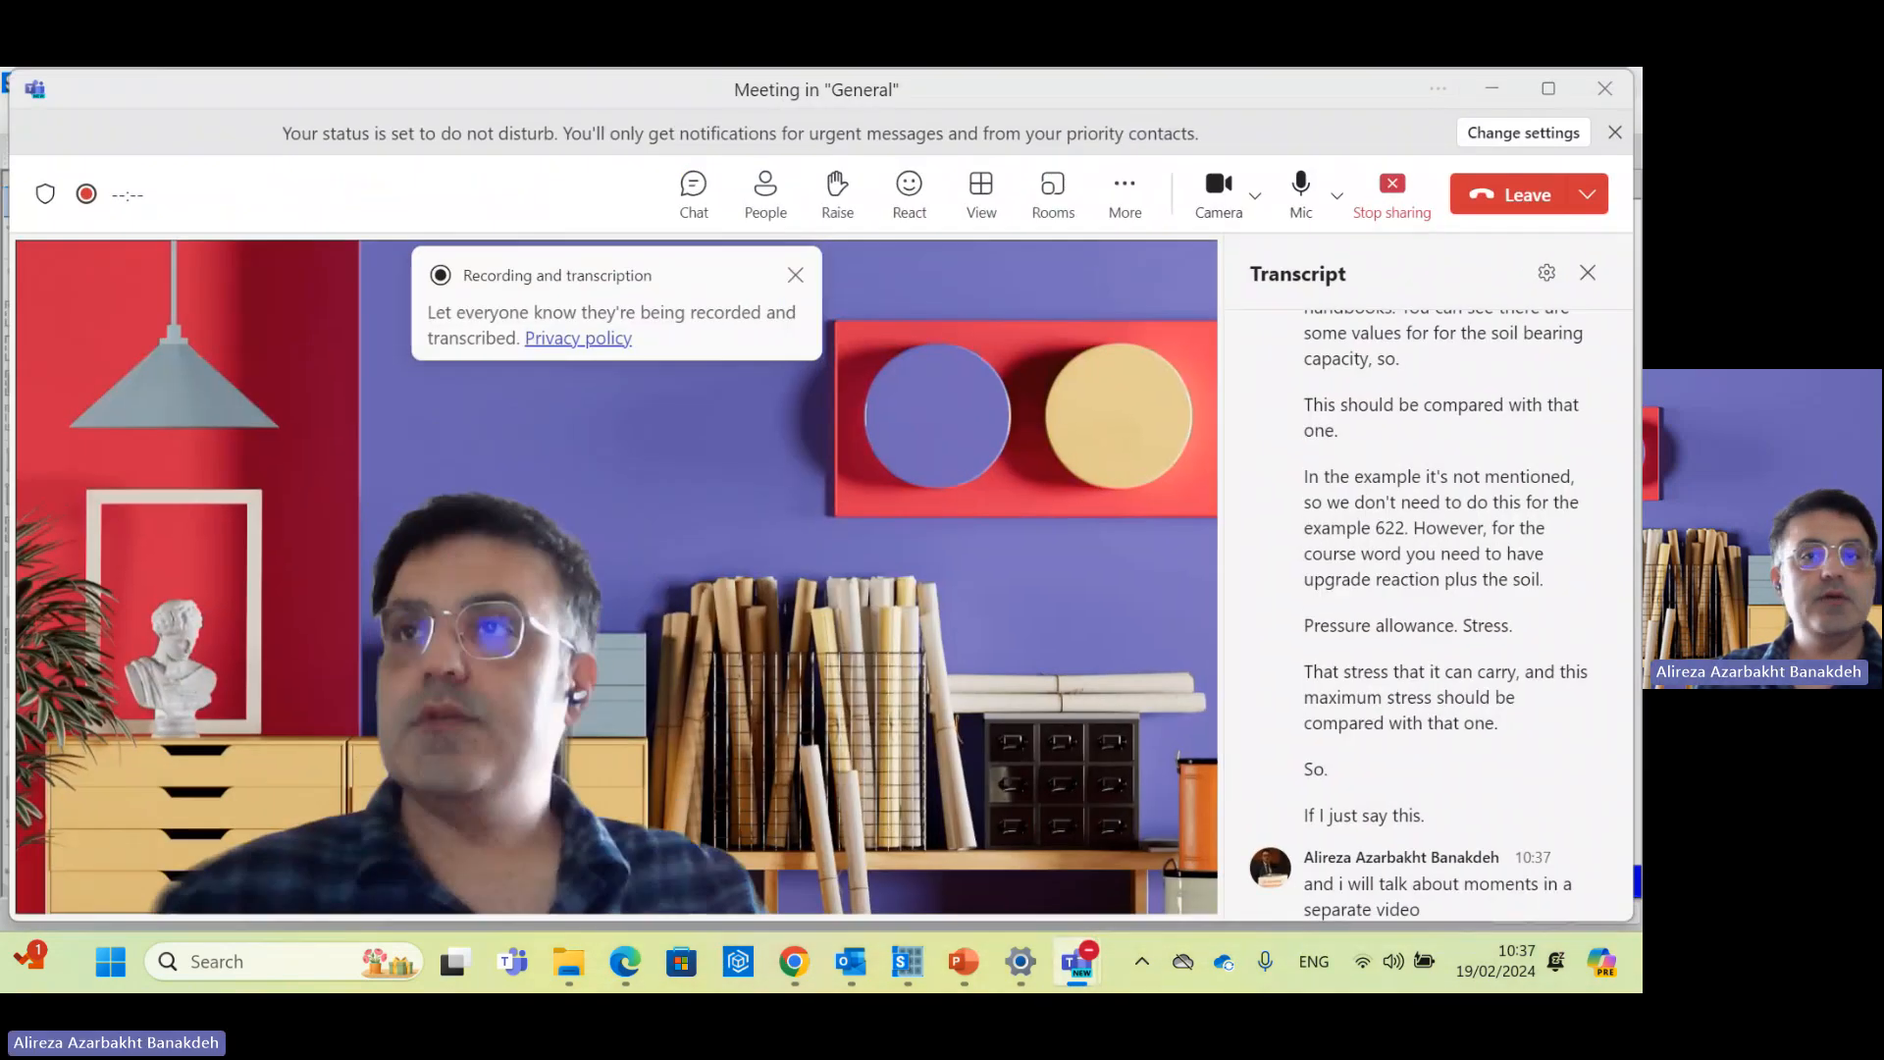
{"action": "left_click", "coordinate": [1588, 197]}
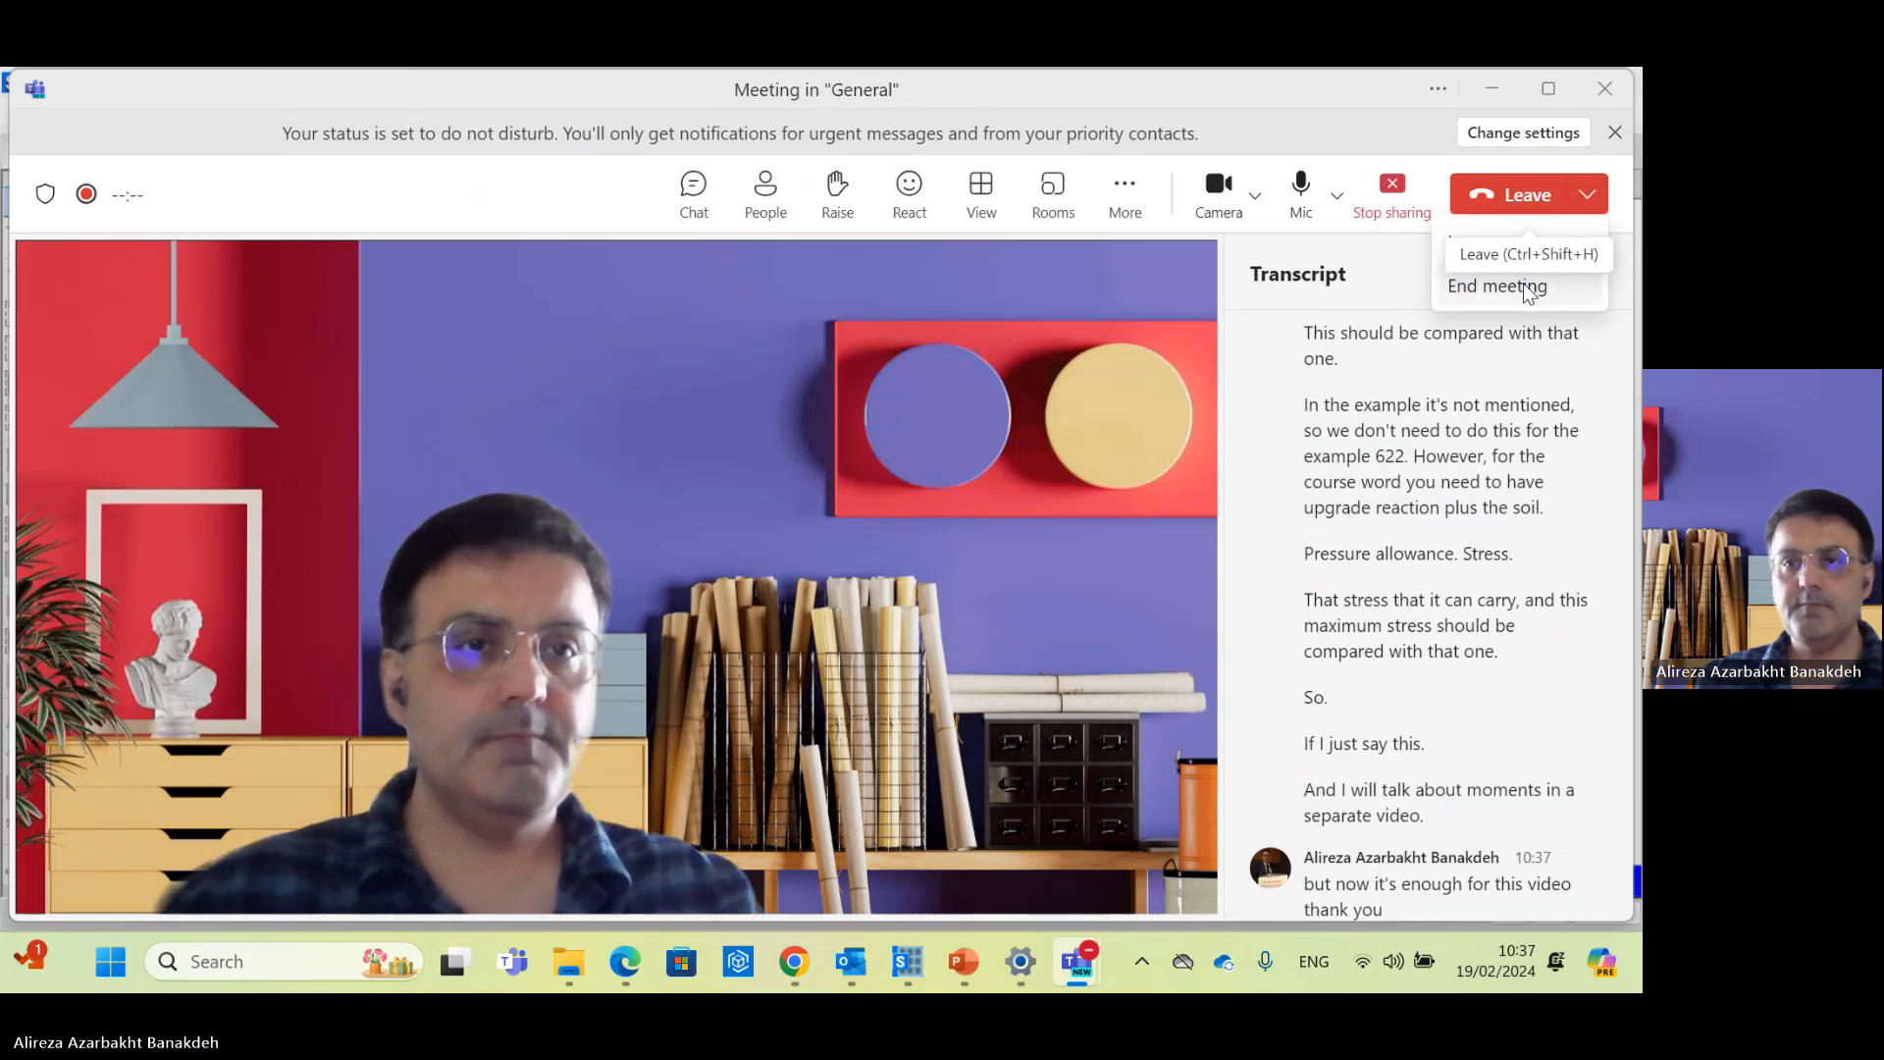